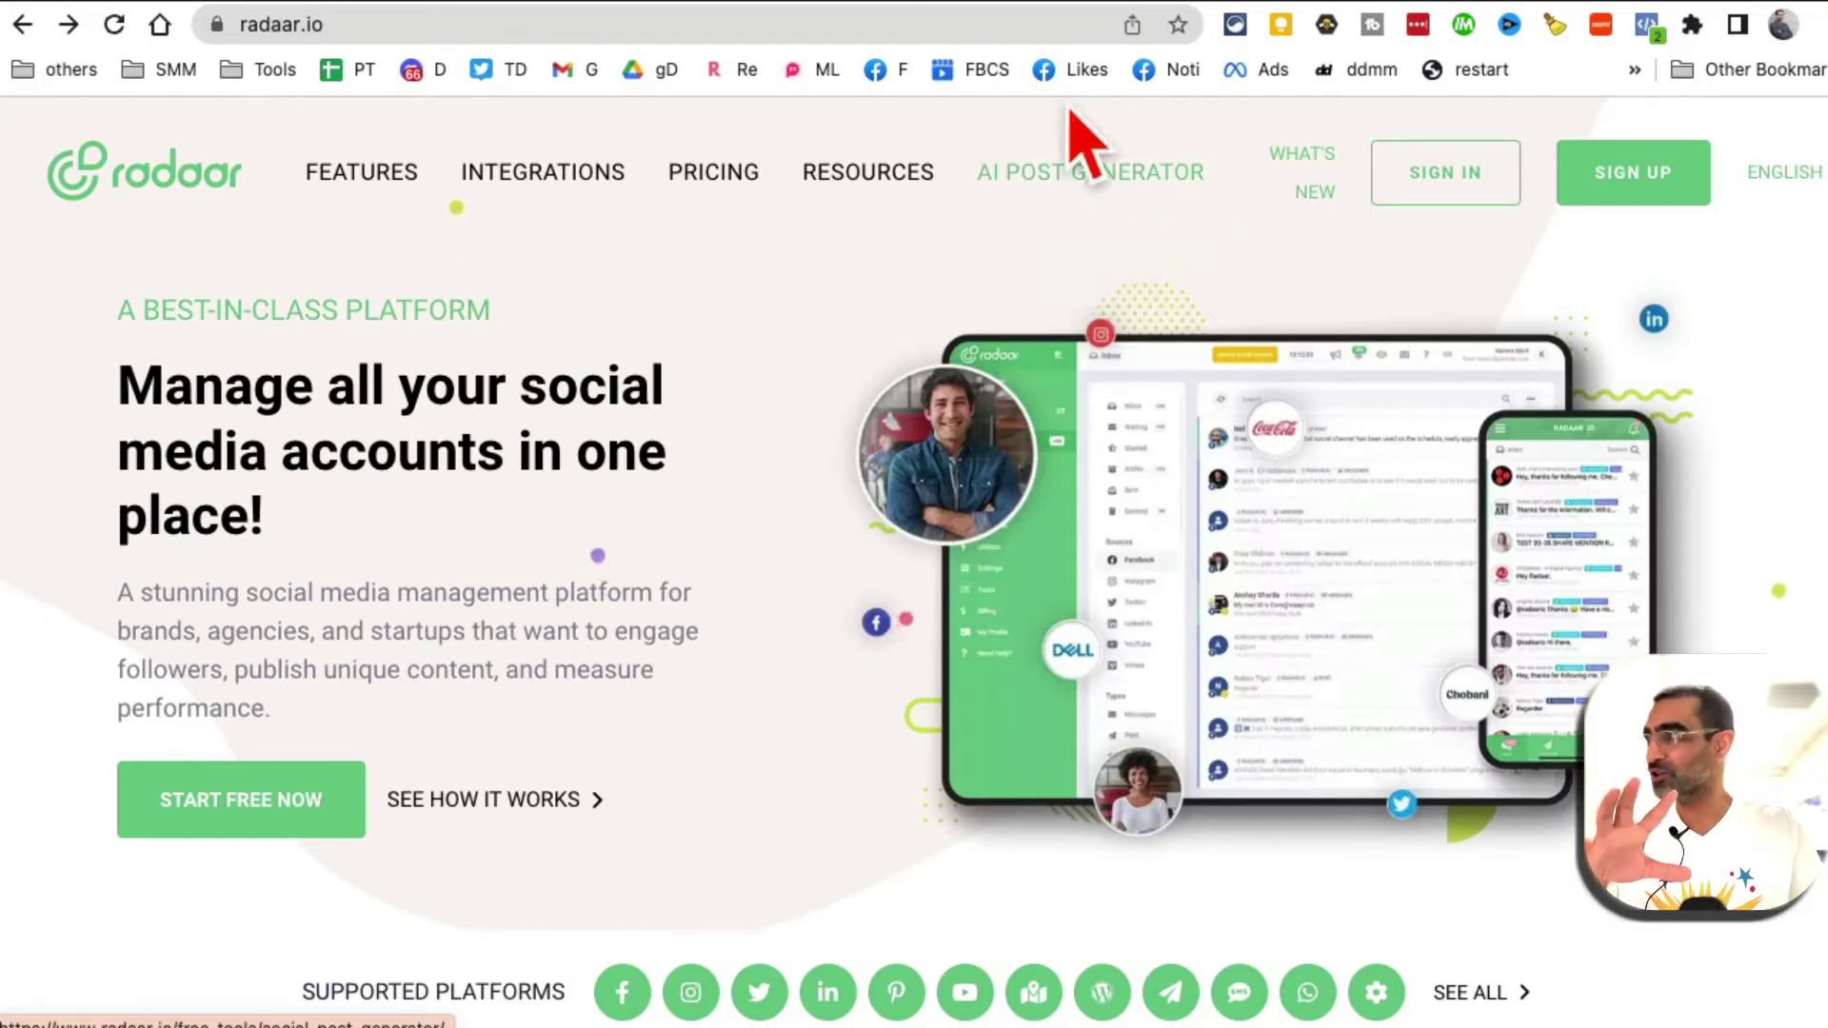
# - Generate Radaar social posts for 'self care tips' using Lexica images in English
pyautogui.click(1104, 176)
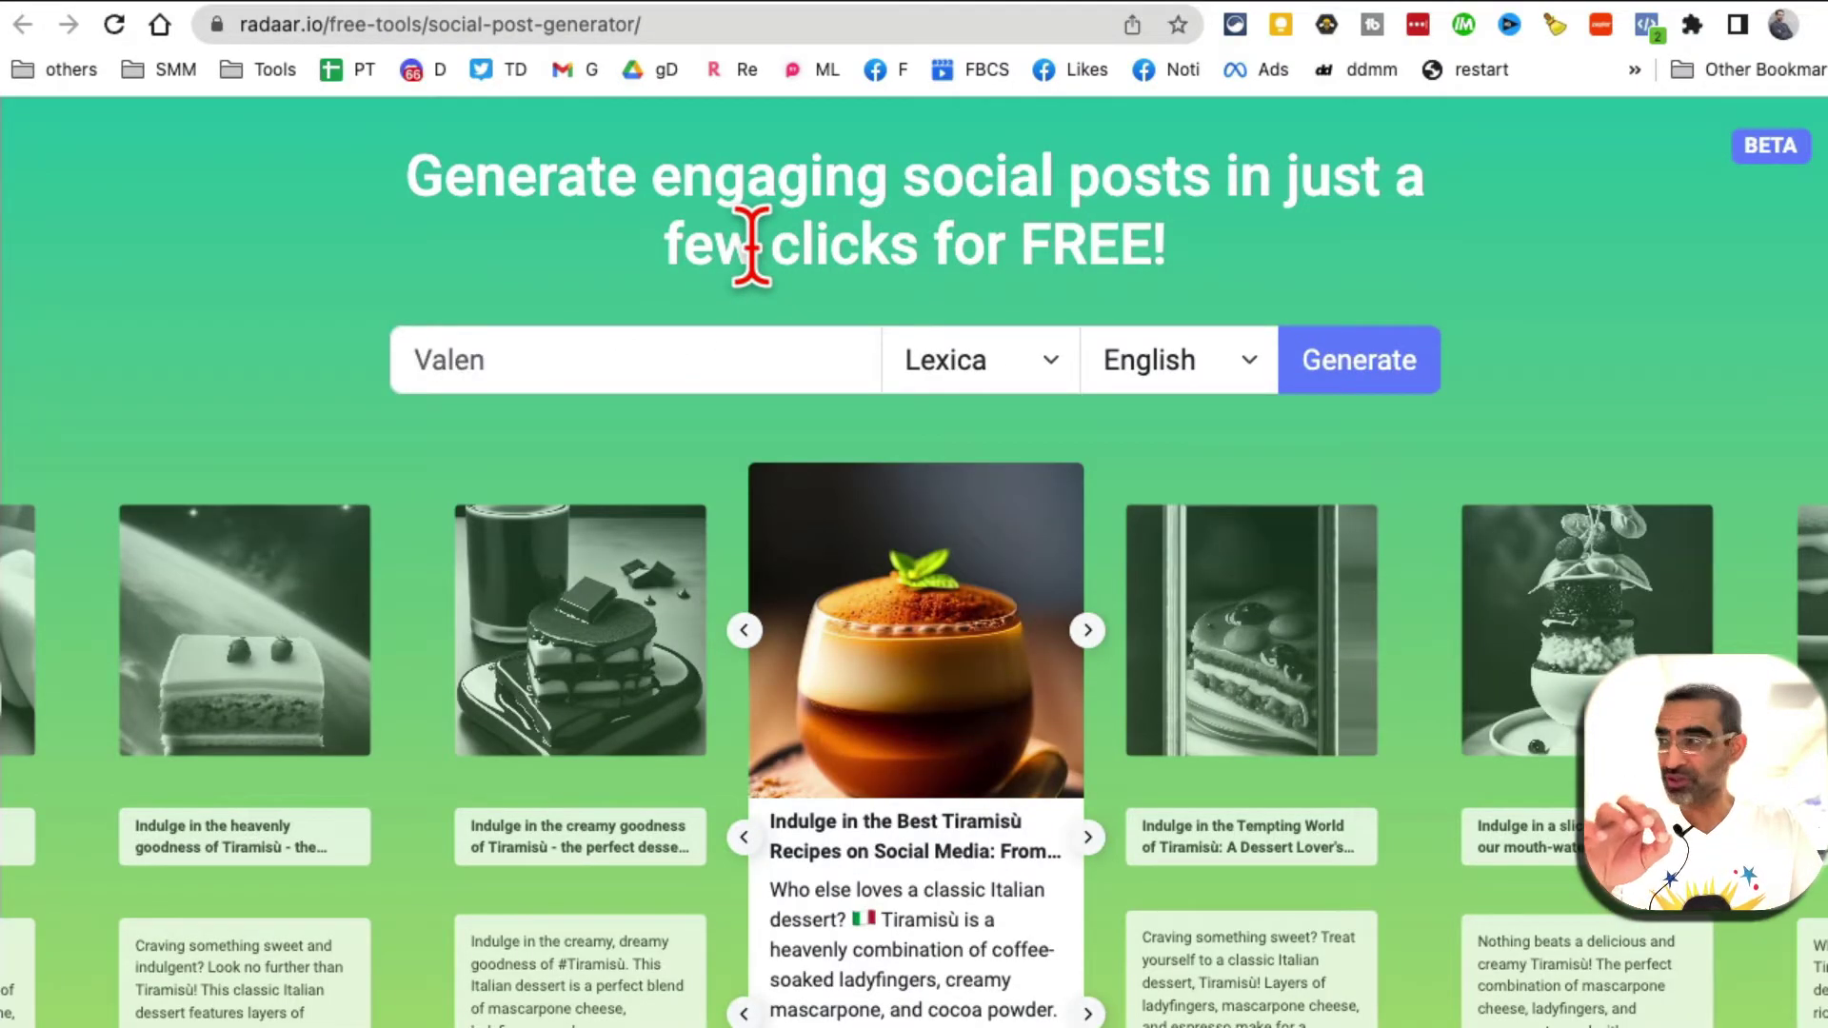
pyautogui.click(646, 345)
pyautogui.write('self care tips')
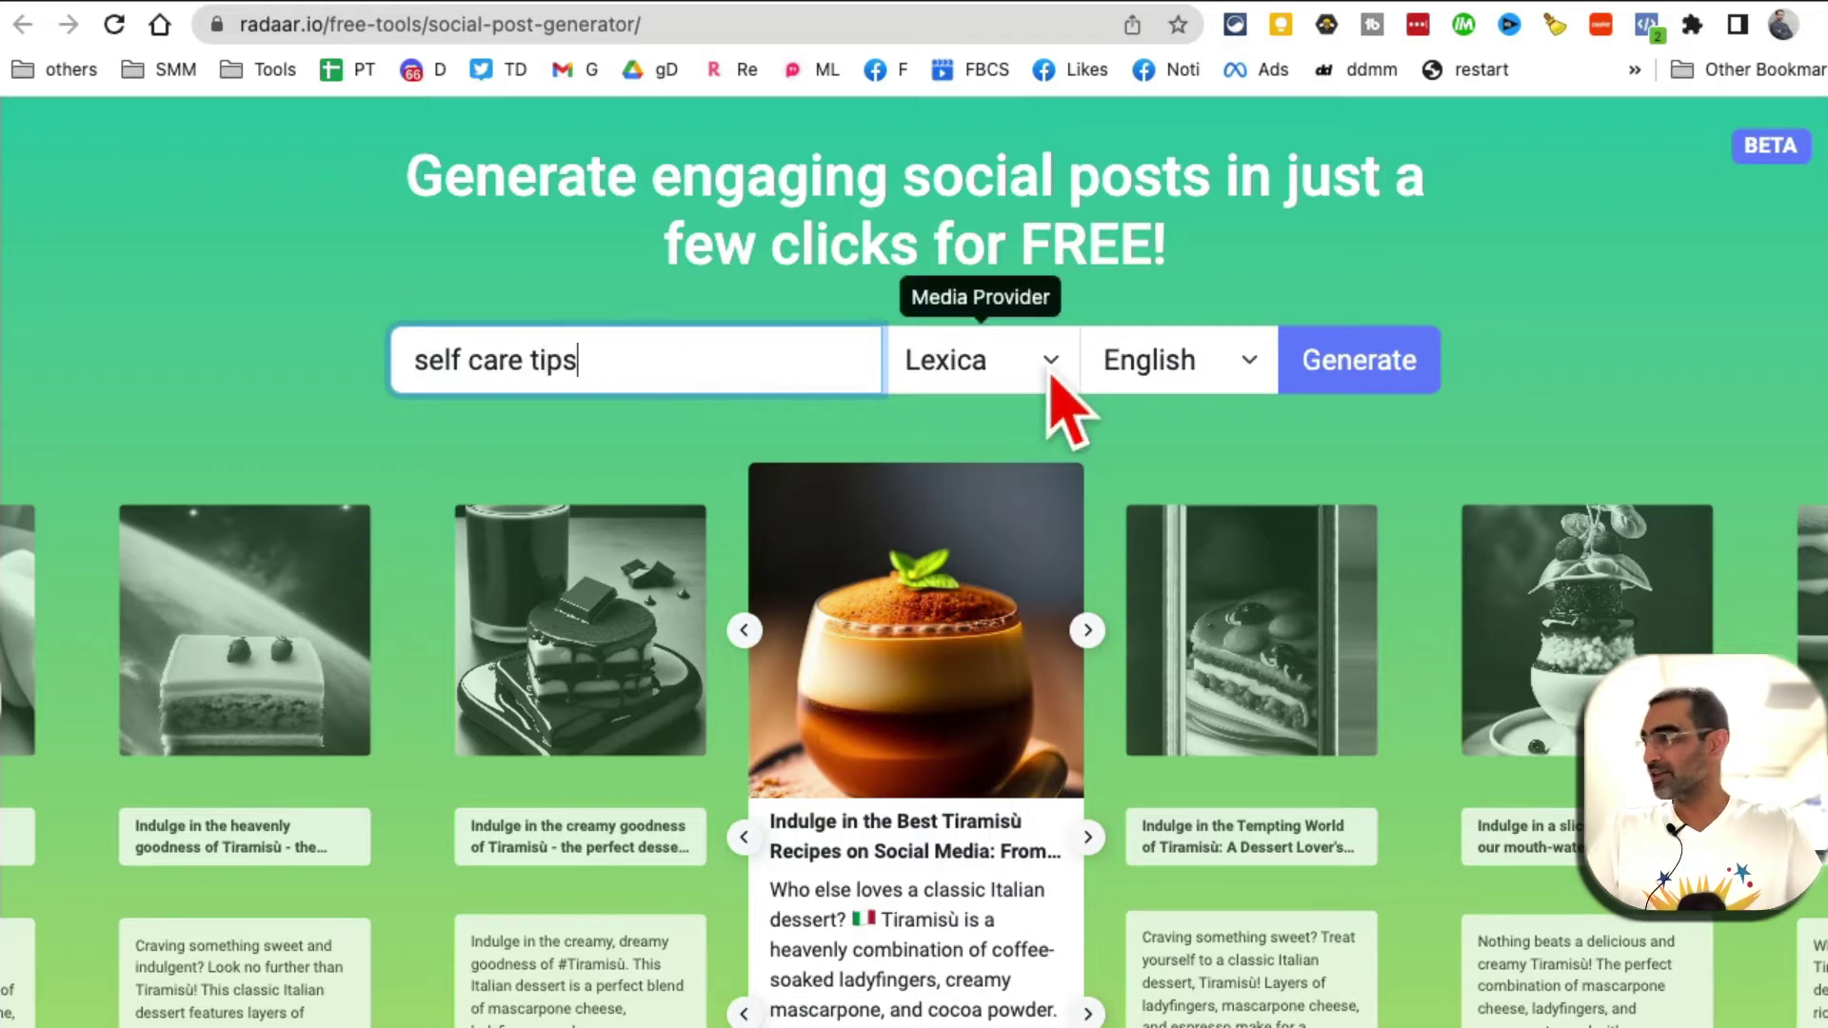
pyautogui.click(1051, 371)
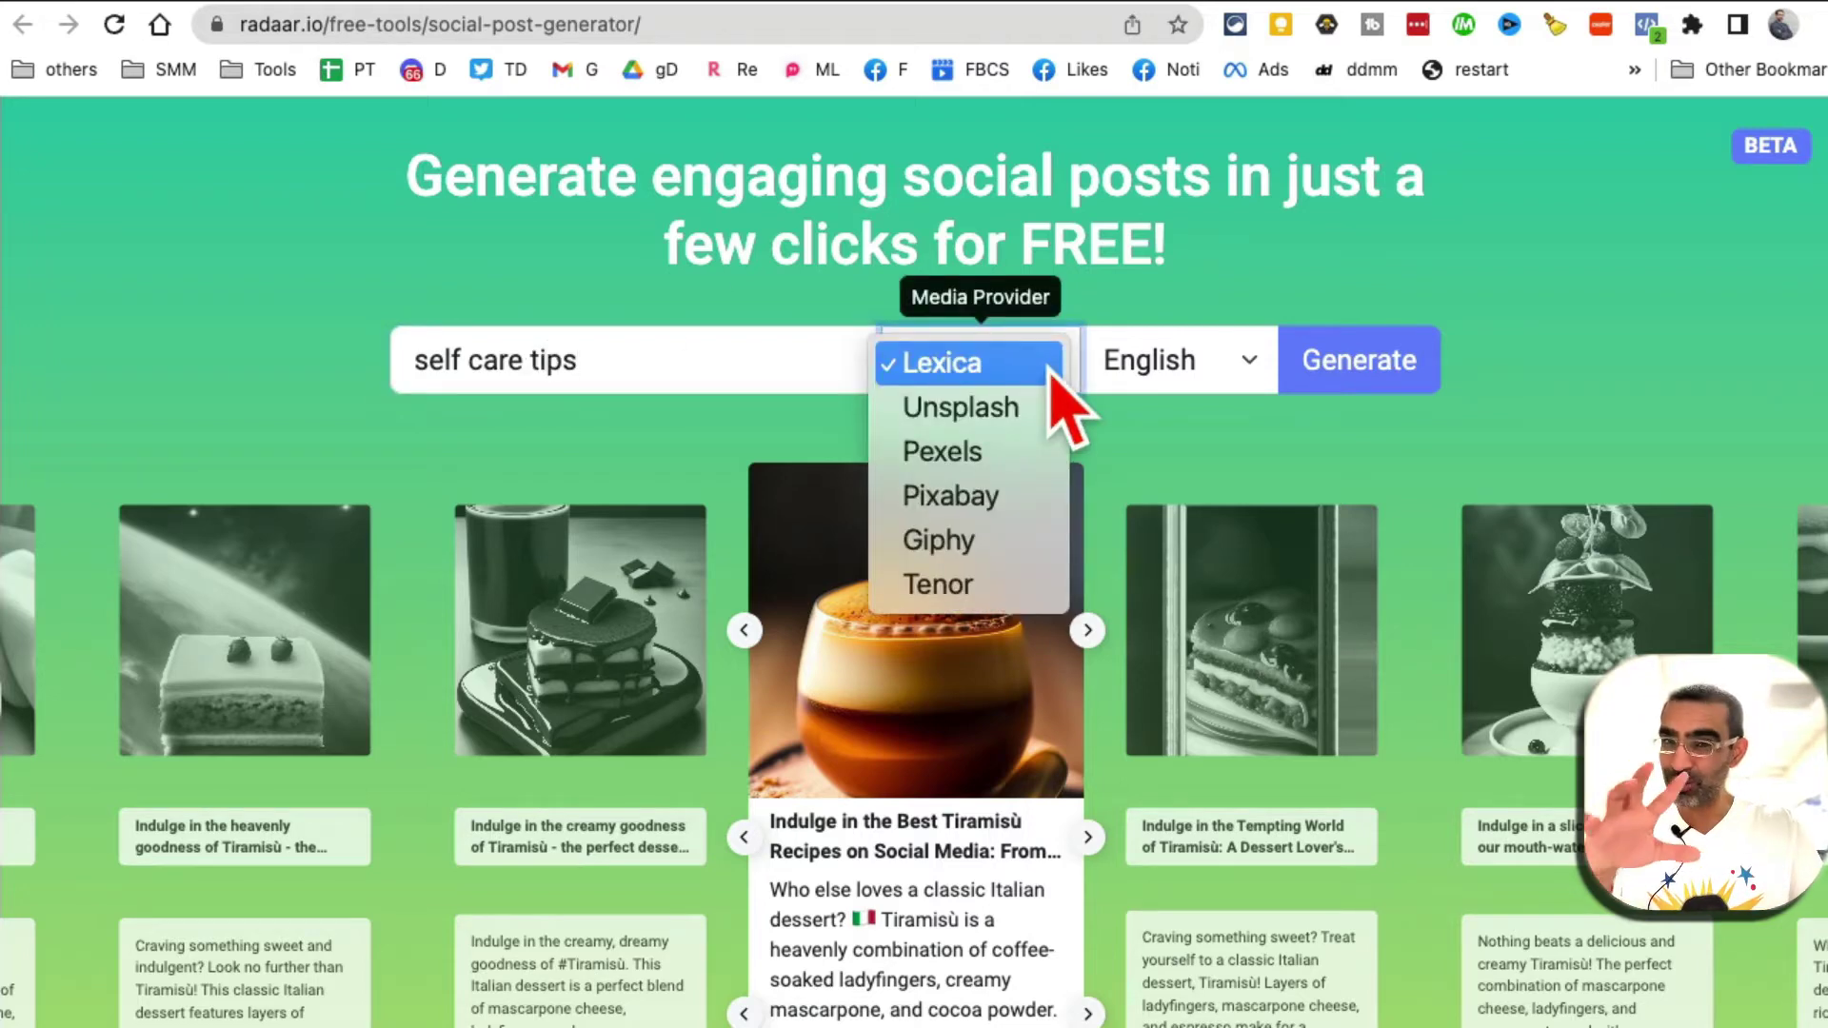
pyautogui.click(980, 367)
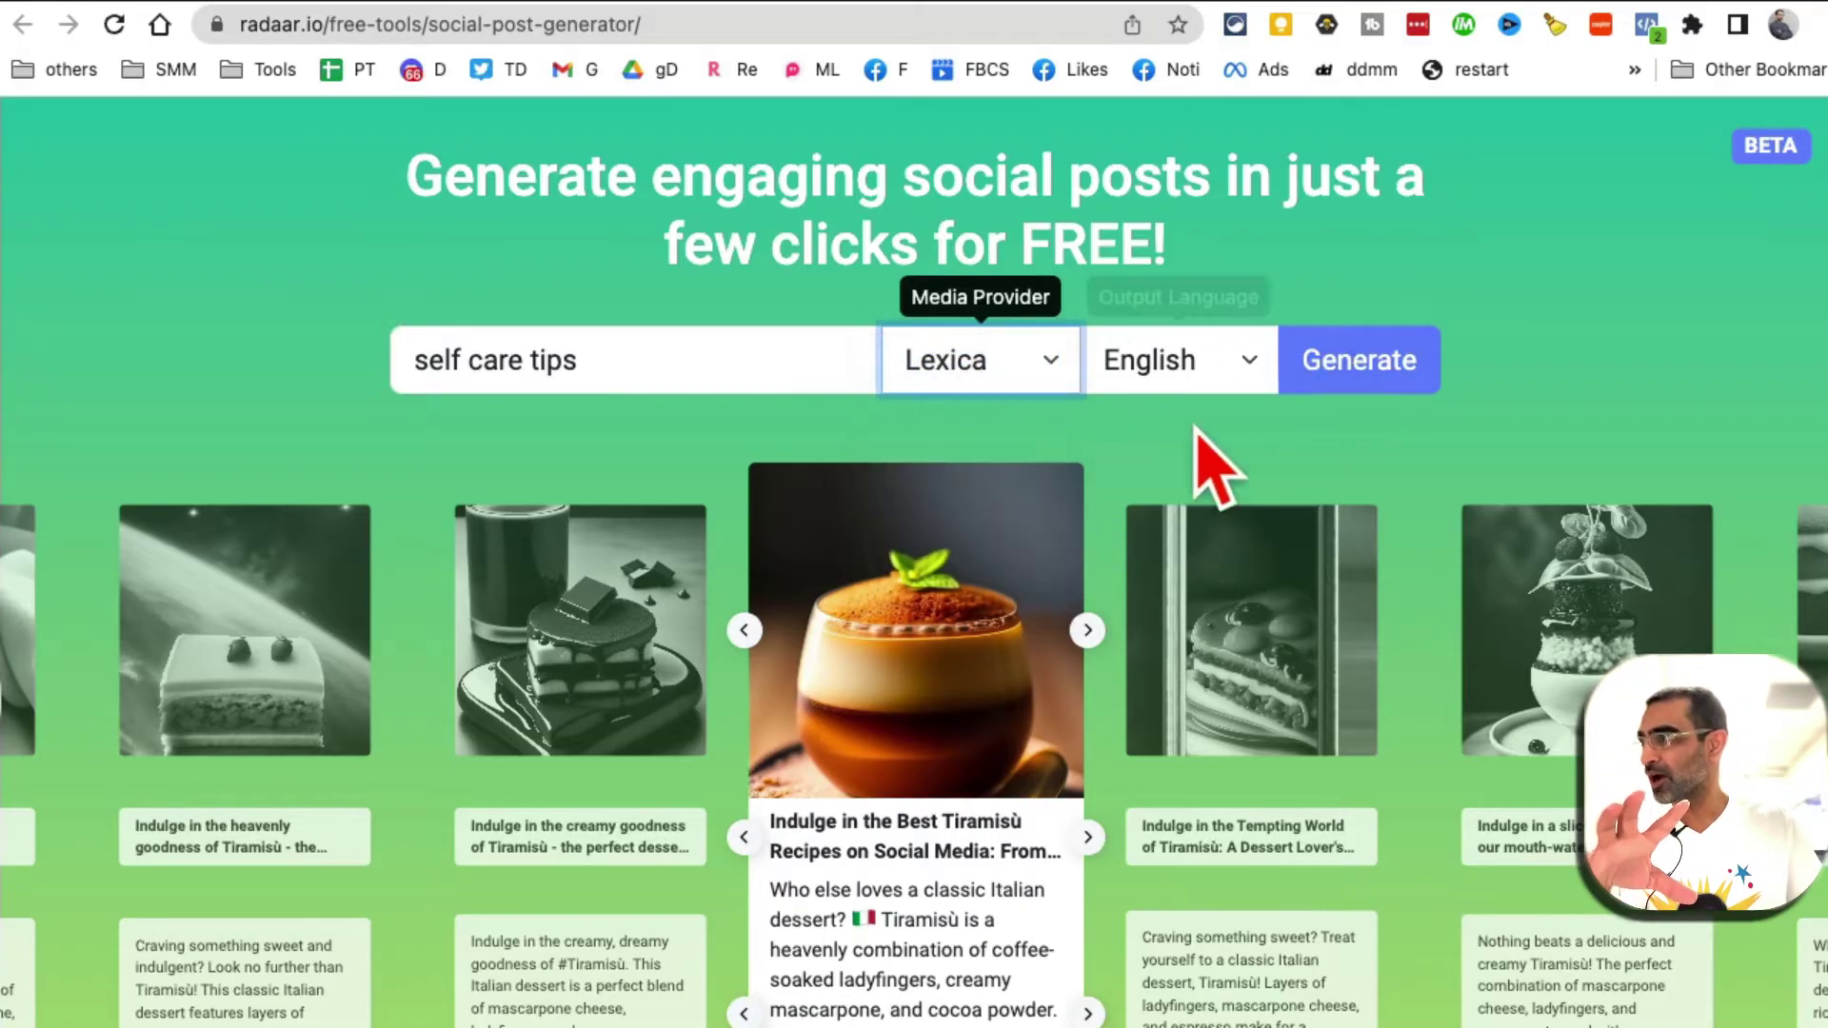
pyautogui.click(1405, 368)
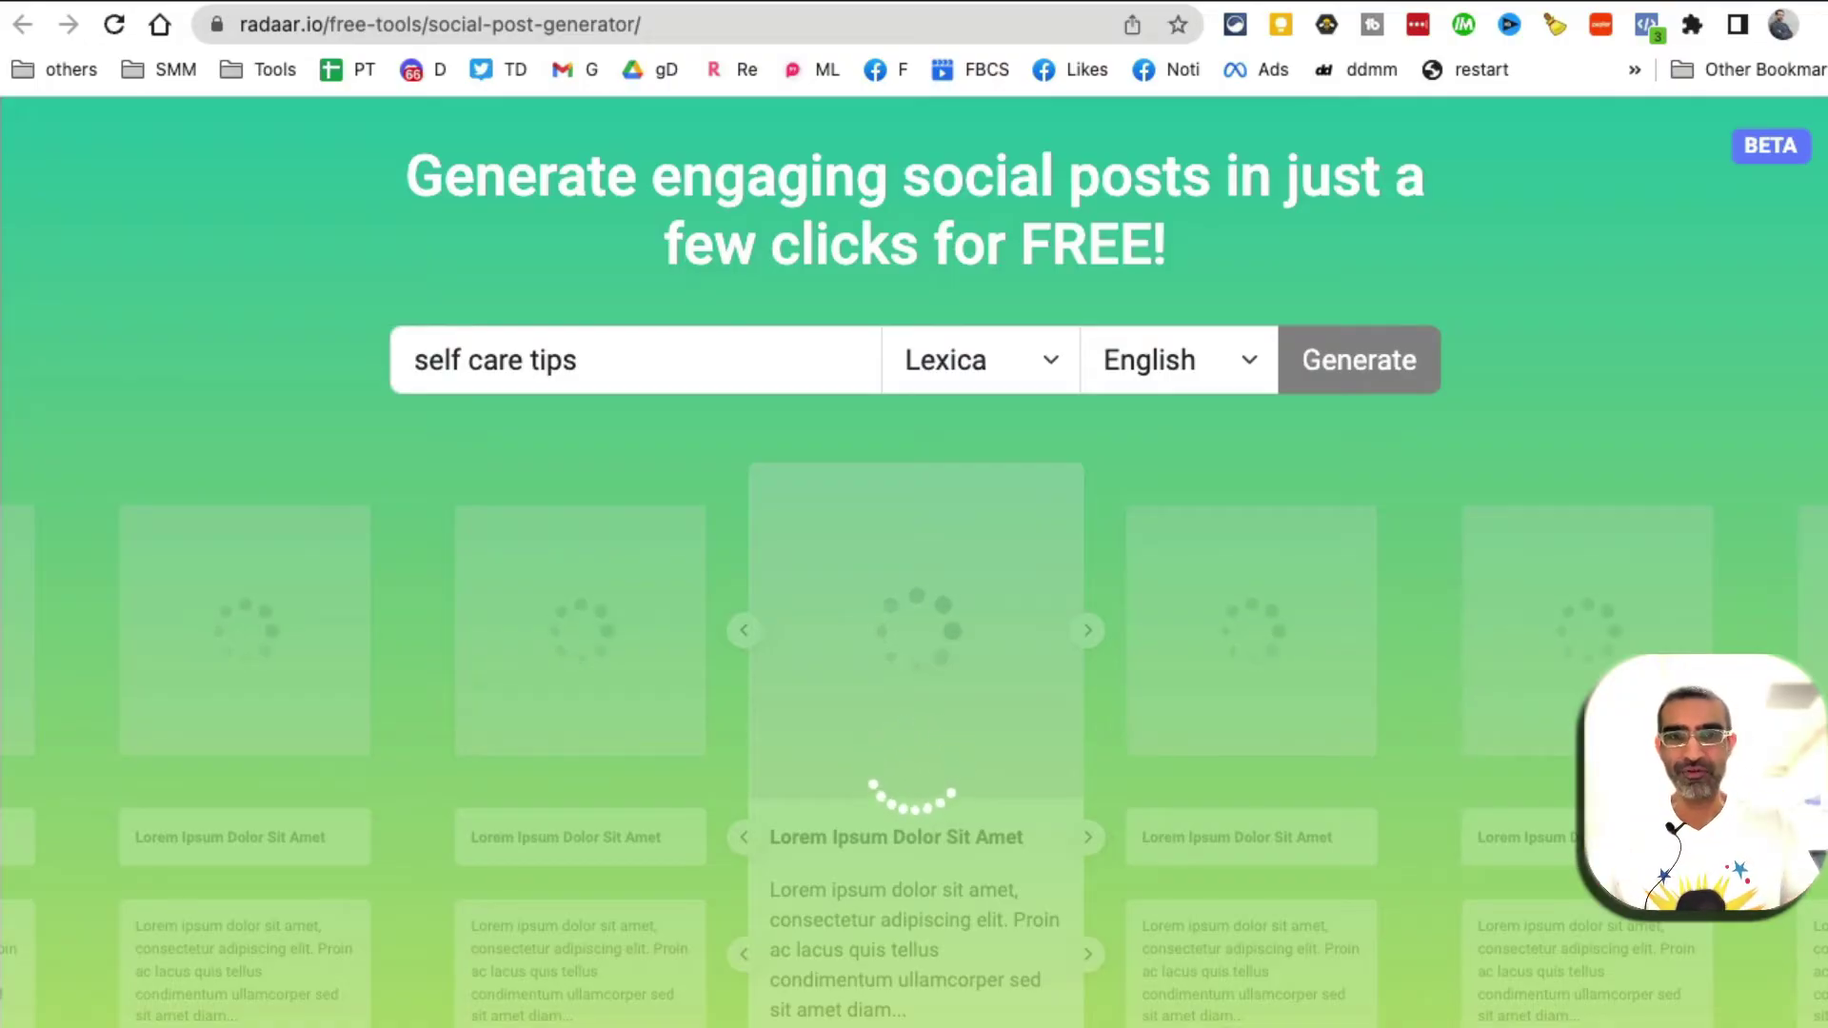
# - Scroll to the generated posts and bring the sitting-woman post to the centre
pyautogui.scroll(-3, 1048, 661)
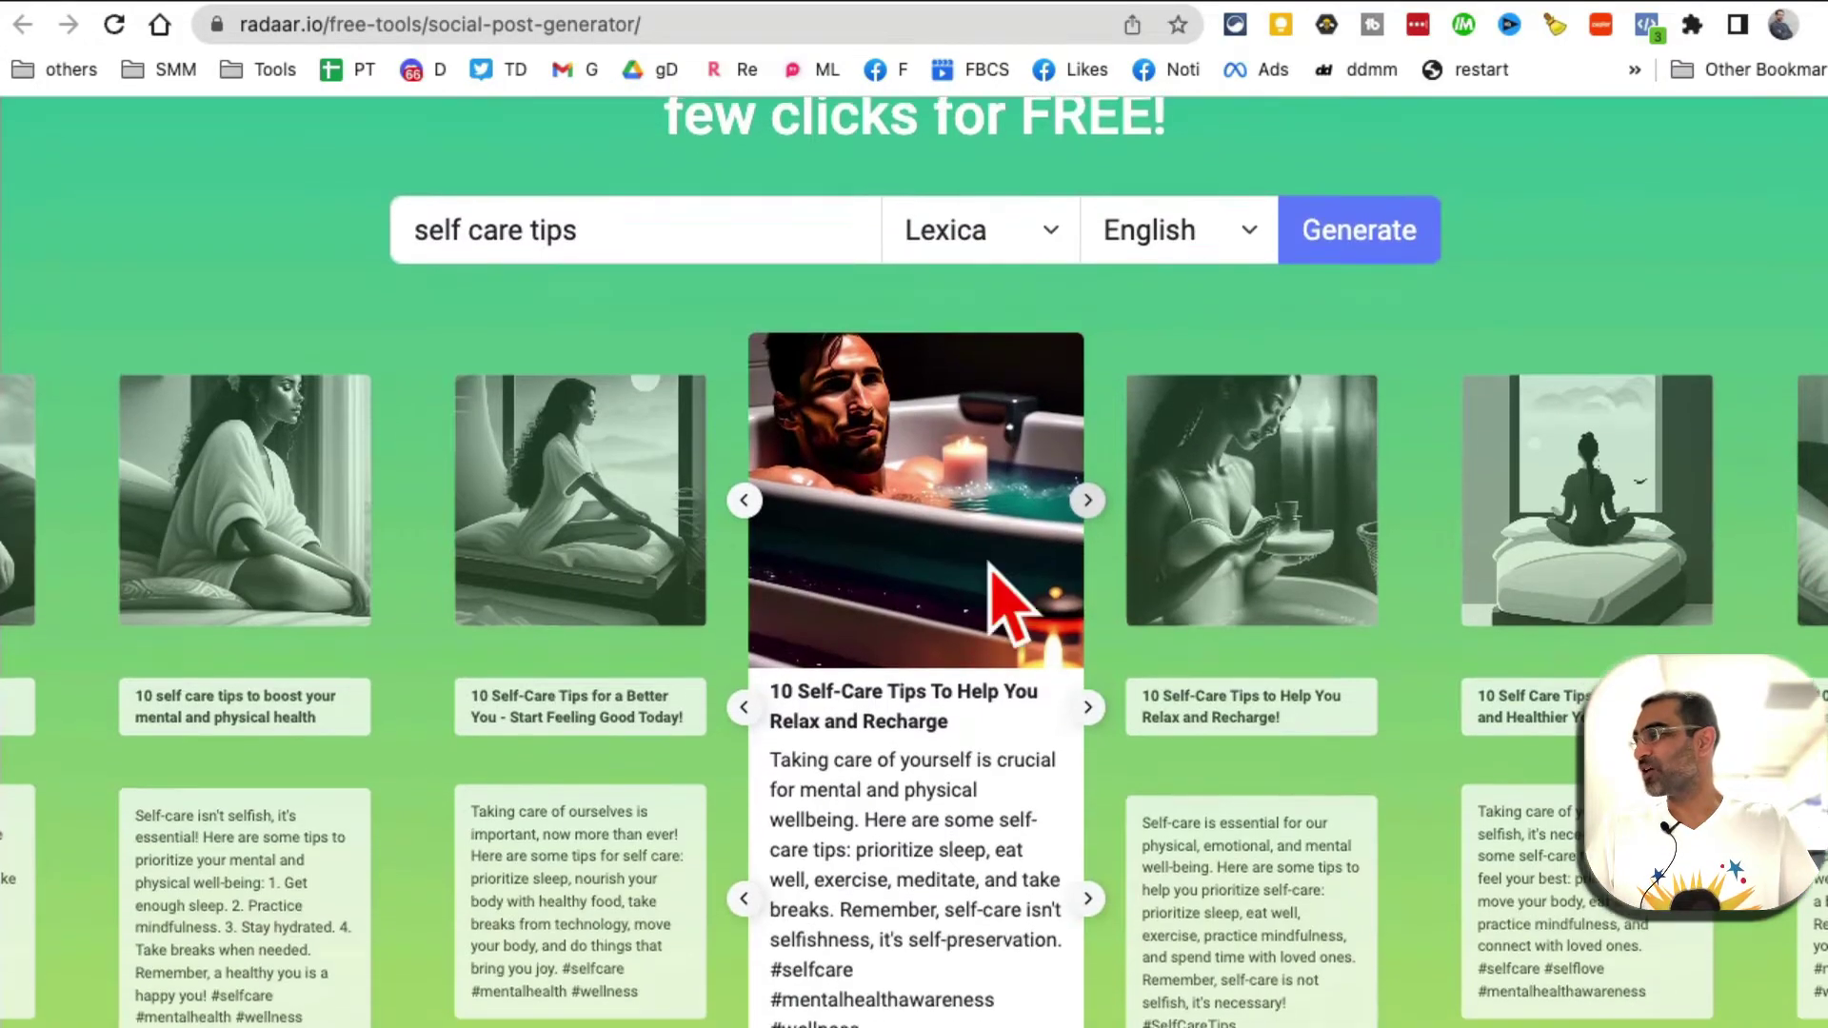
pyautogui.click(583, 523)
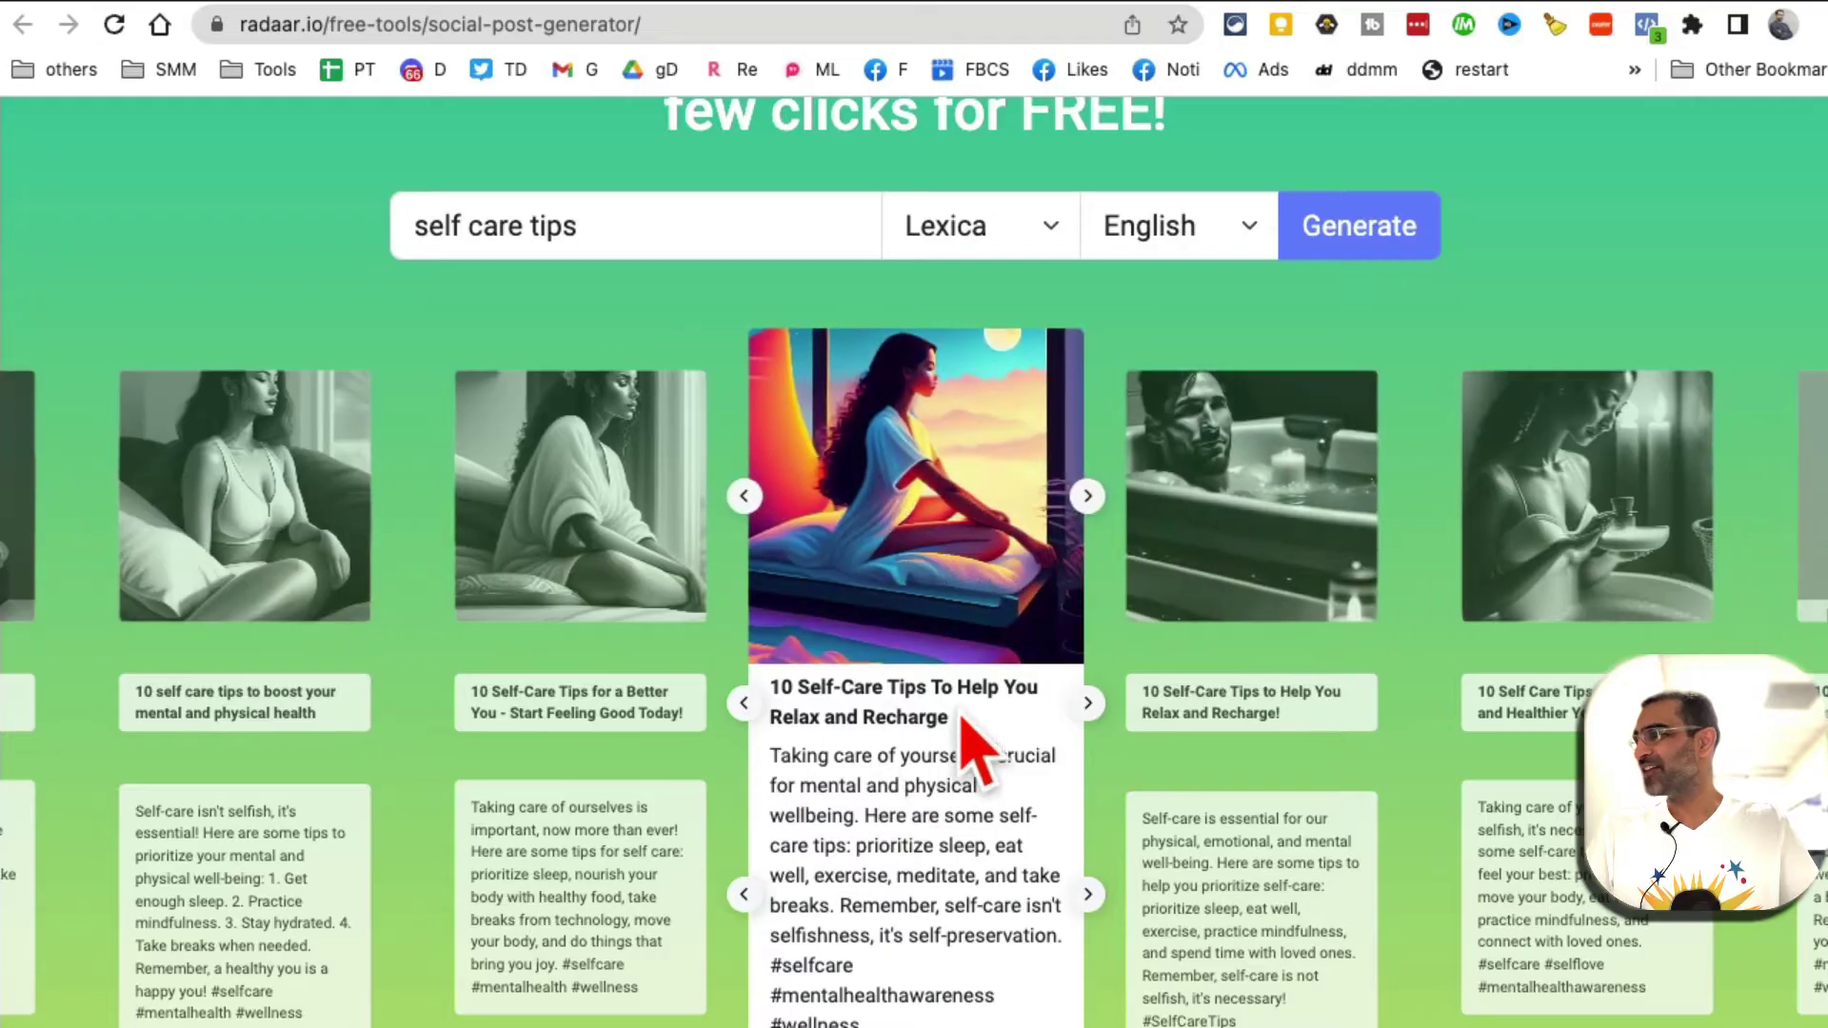
pyautogui.scroll(-1, 1037, 714)
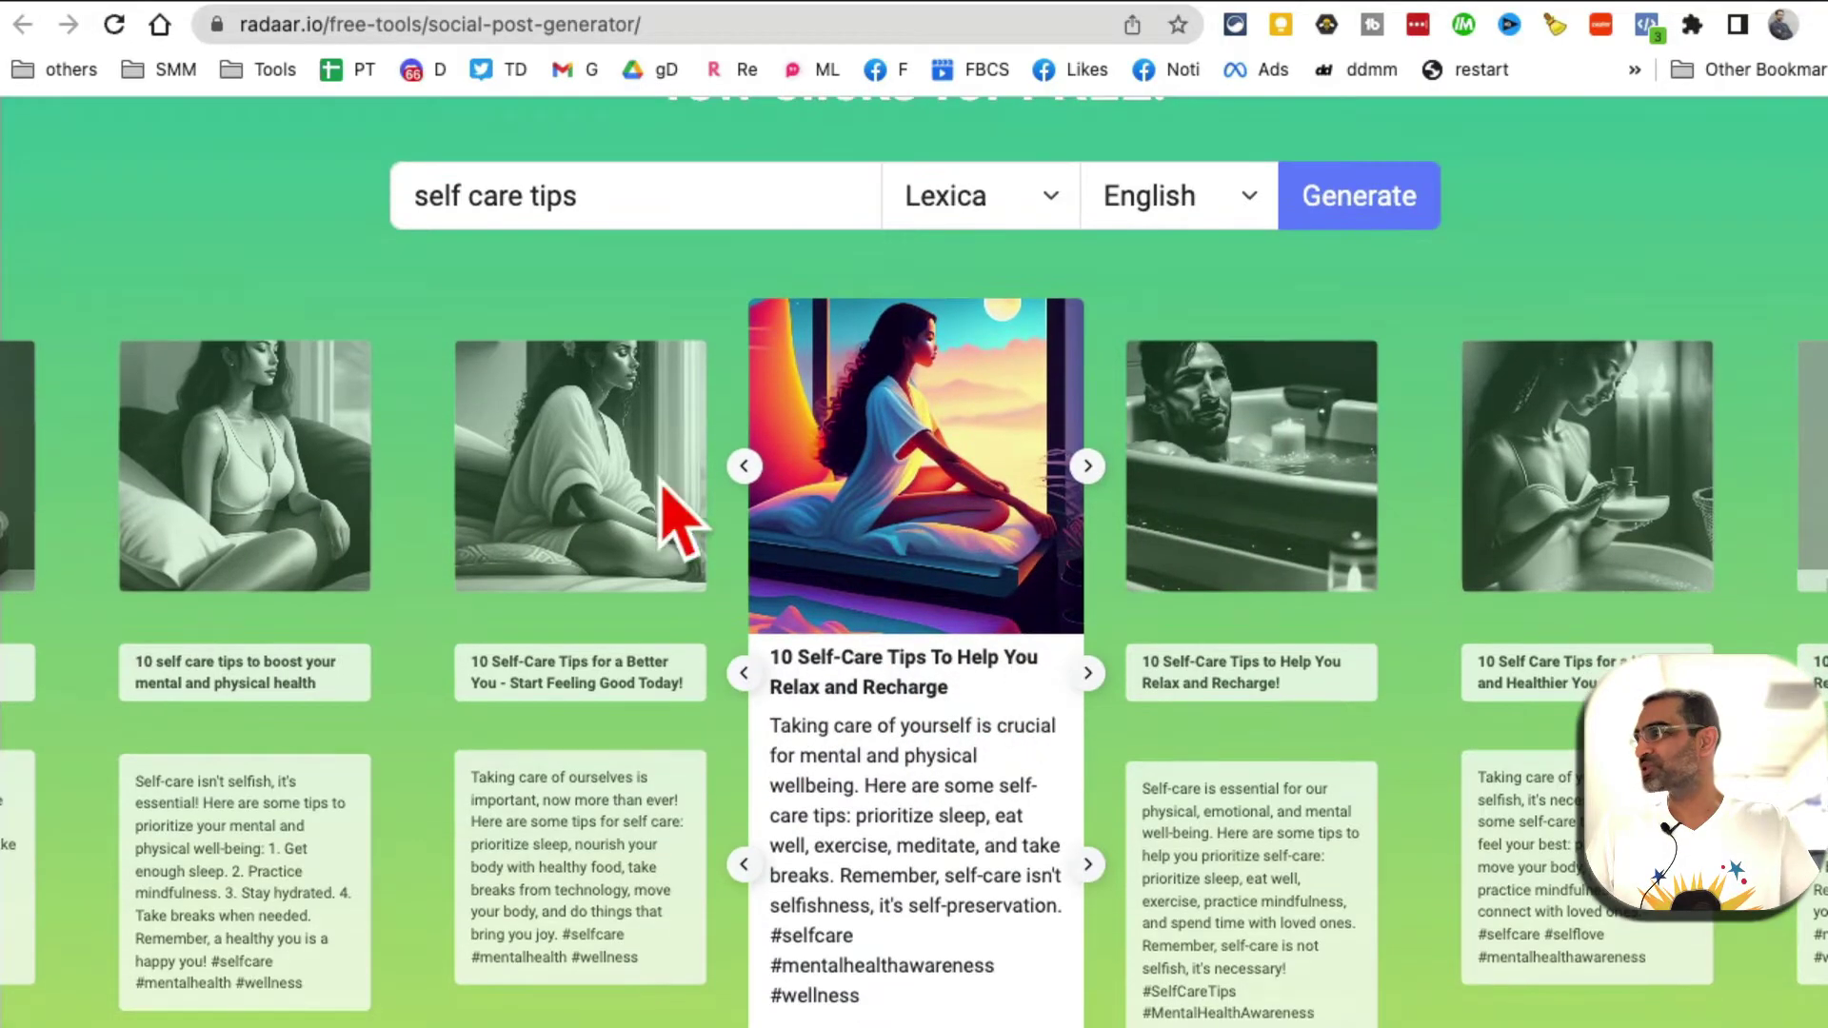
pyautogui.scroll(-3, 928, 838)
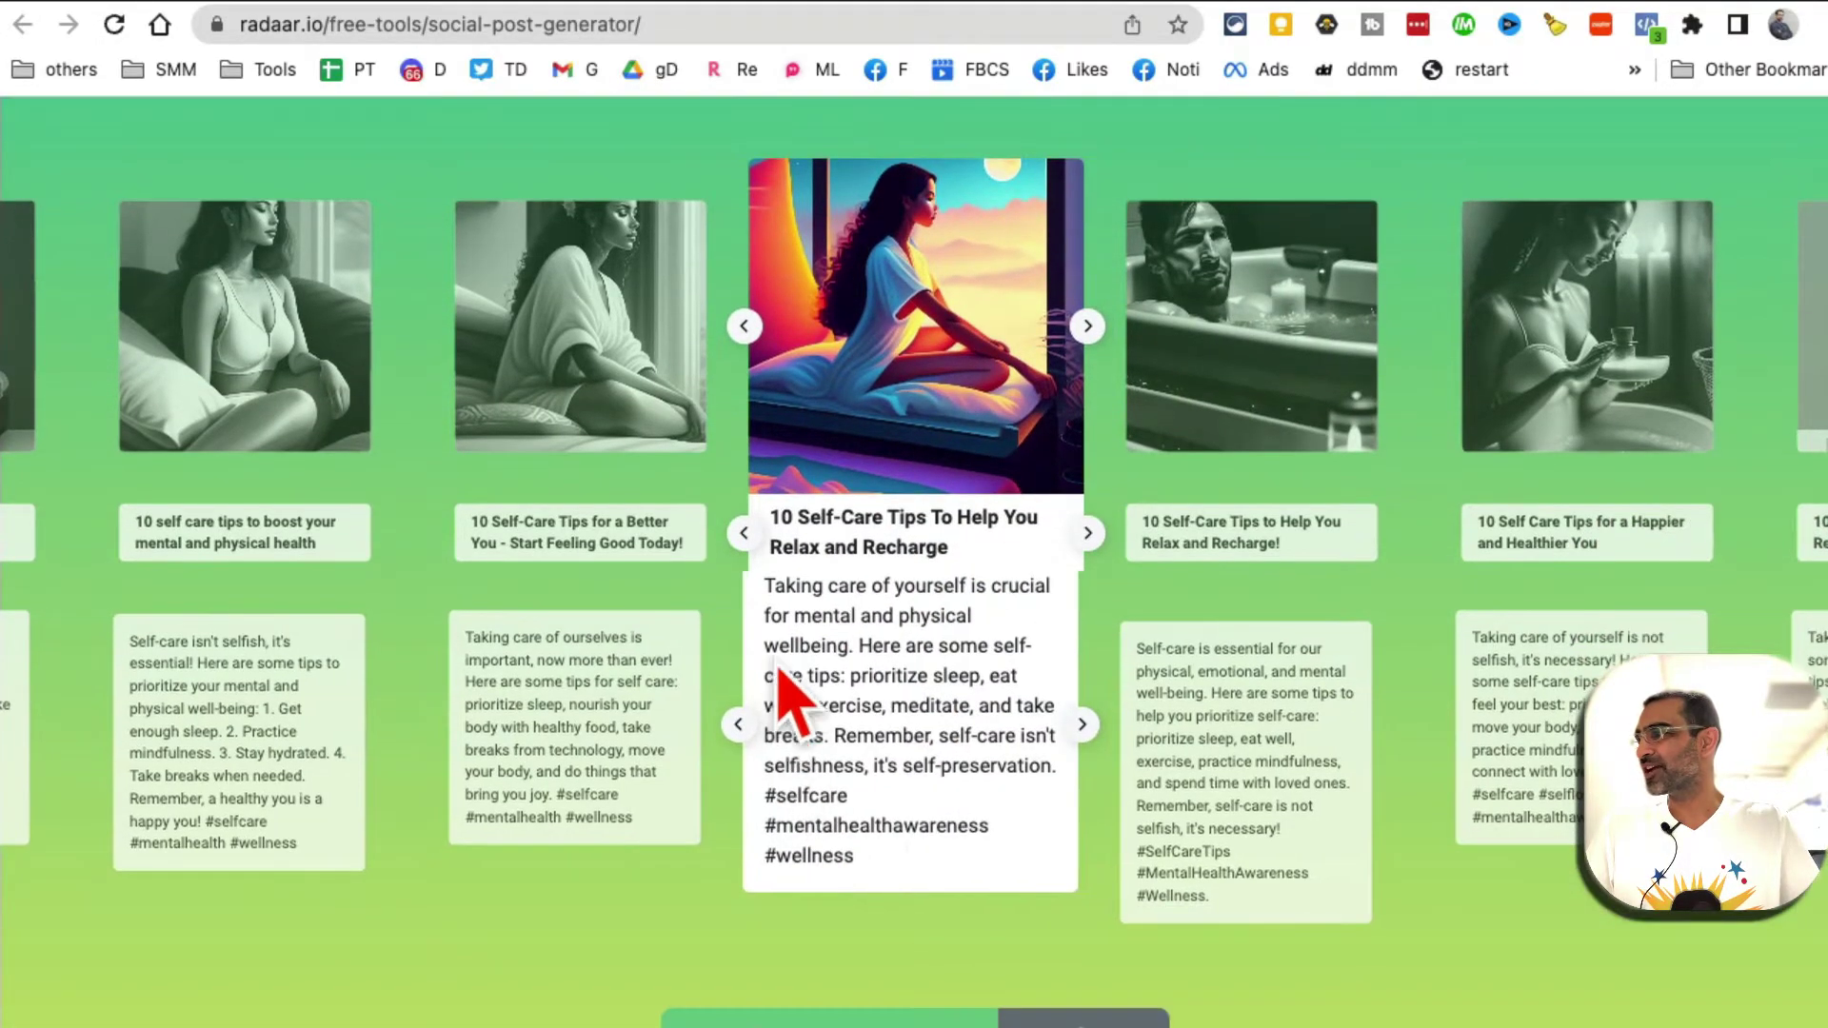
# - Swipe the image, title and caption carousels through other self-care posts, then return to the top
pyautogui.moveTo(780, 685); pyautogui.dragTo(937, 776)
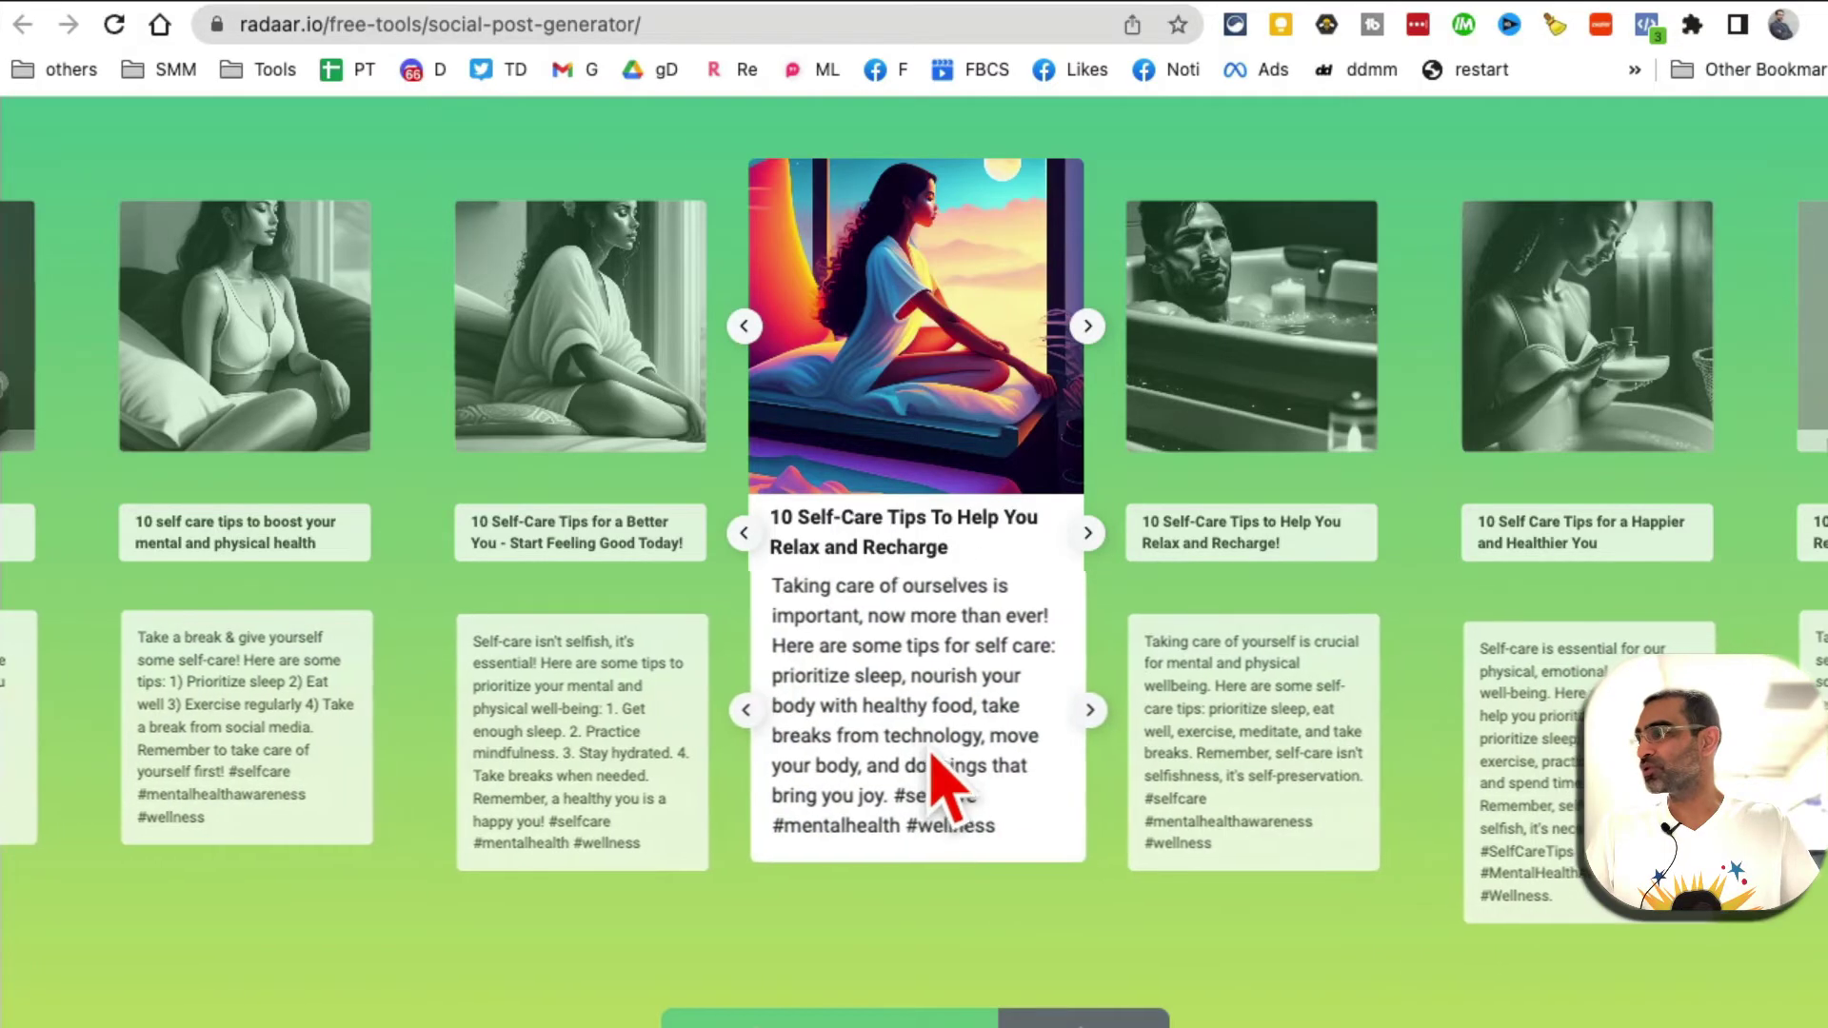
pyautogui.moveTo(603, 489); pyautogui.dragTo(991, 489)
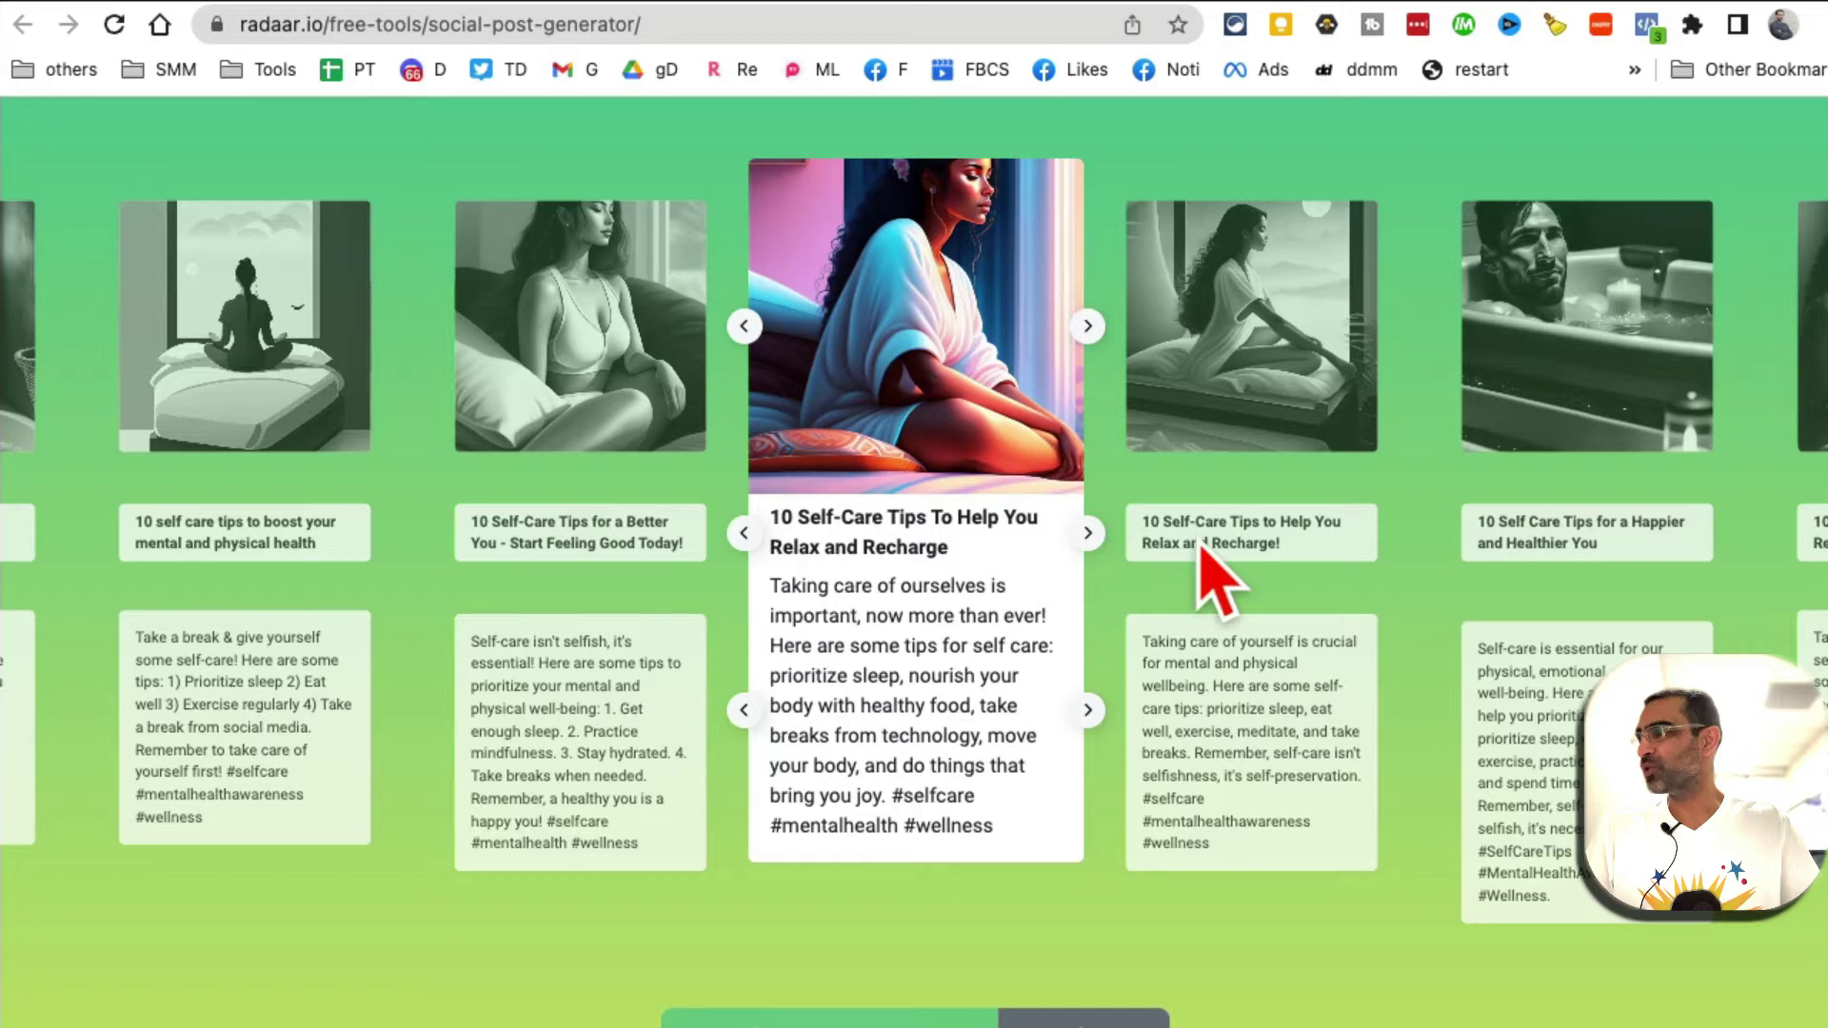
pyautogui.moveTo(1205, 562); pyautogui.dragTo(1158, 572)
pyautogui.moveTo(1237, 767); pyautogui.dragTo(938, 633)
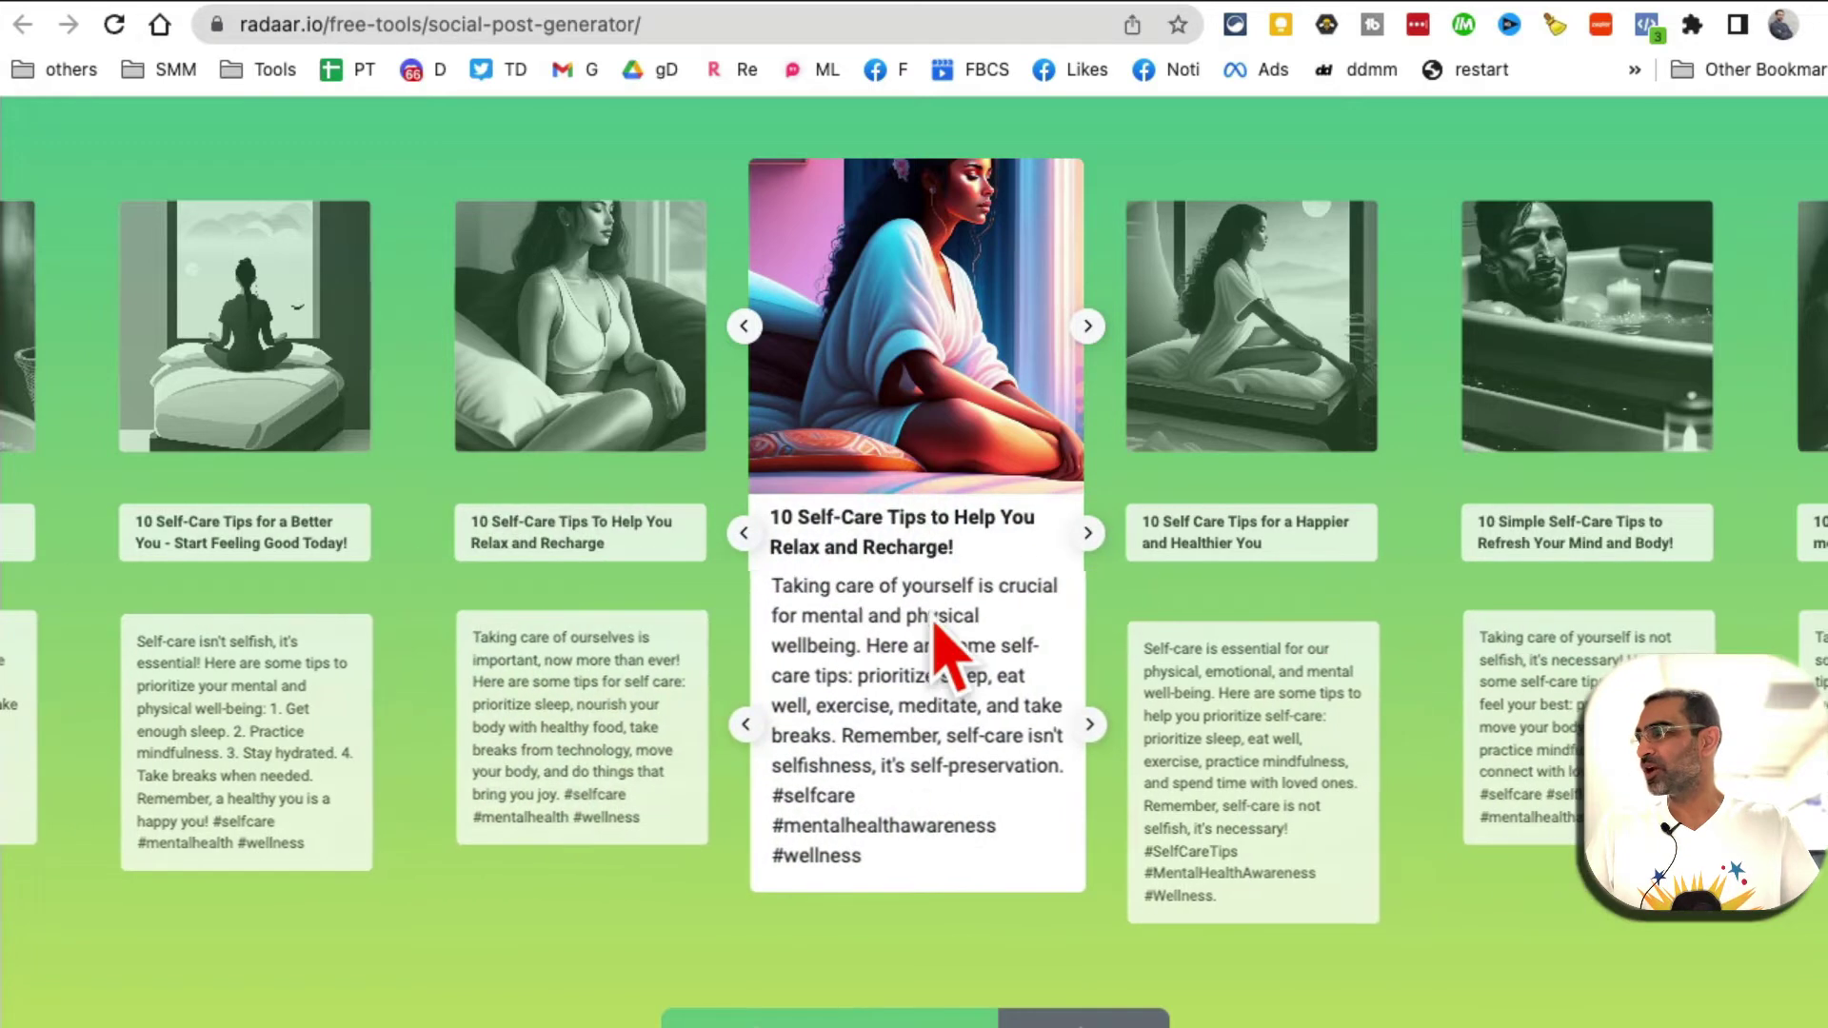
pyautogui.scroll(1, 917, 641)
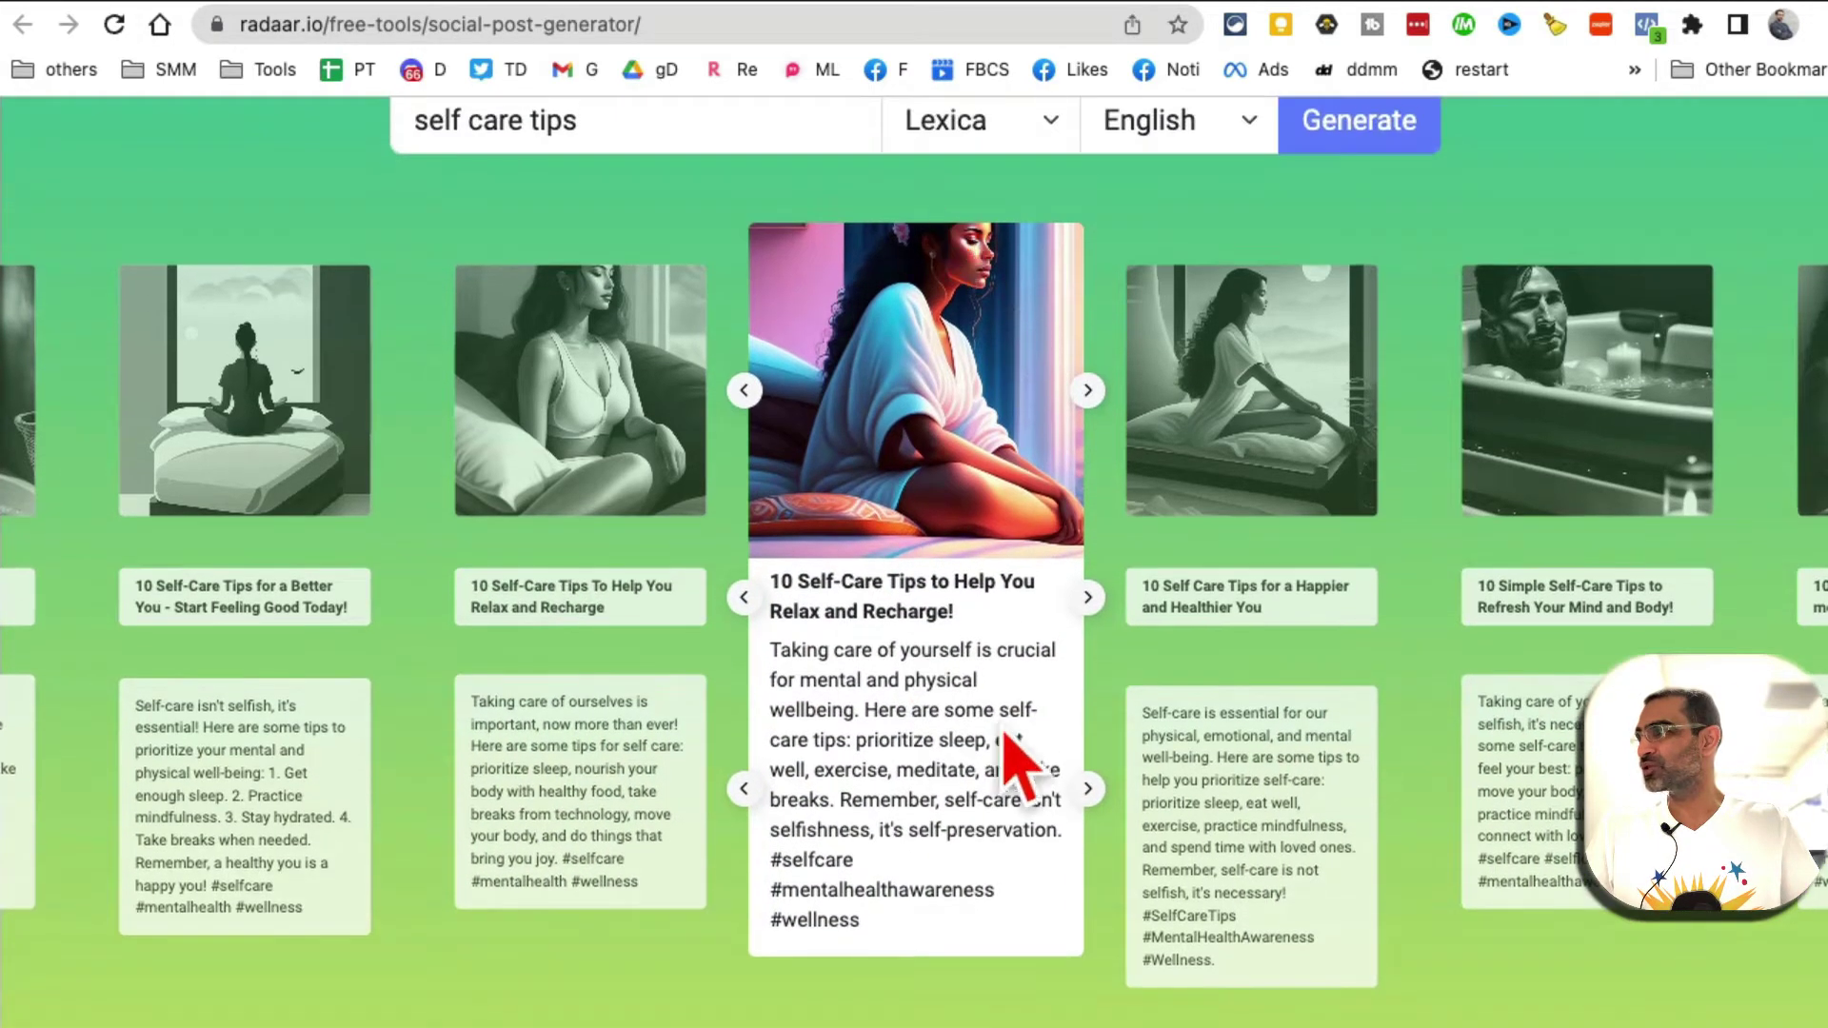
pyautogui.scroll(3, 926, 448)
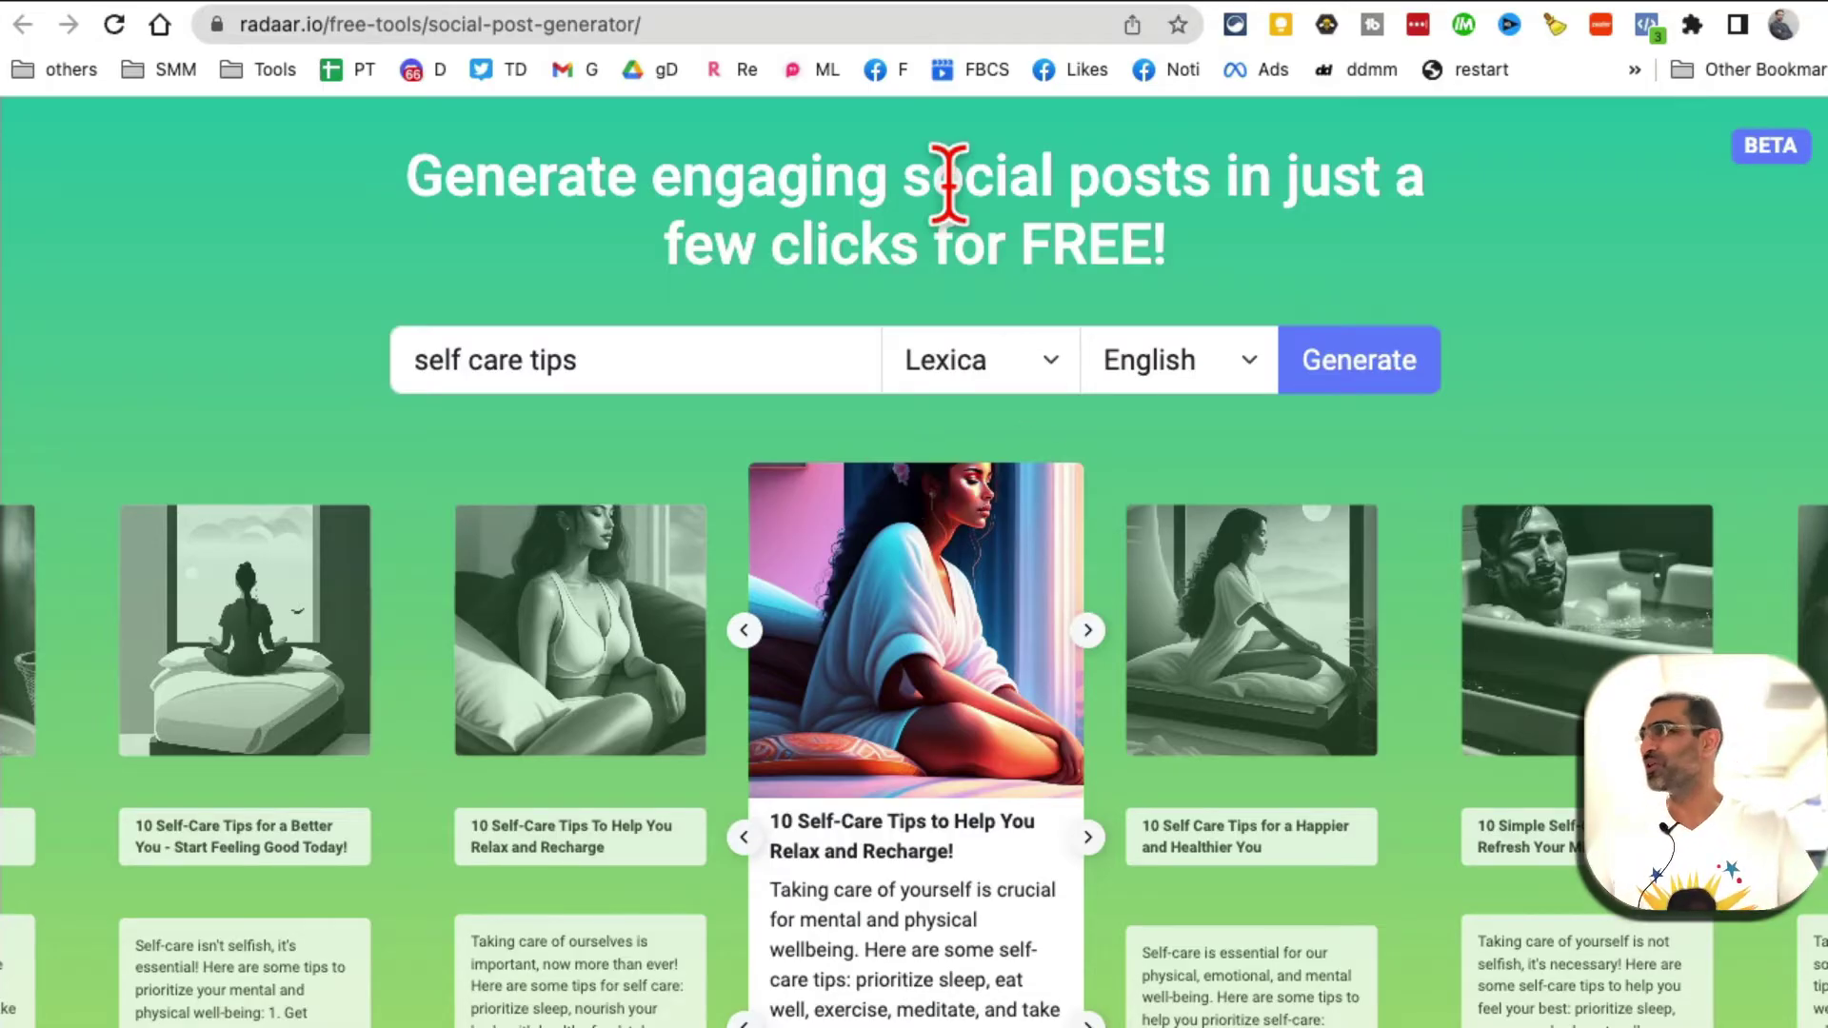
pyautogui.click(566, 2)
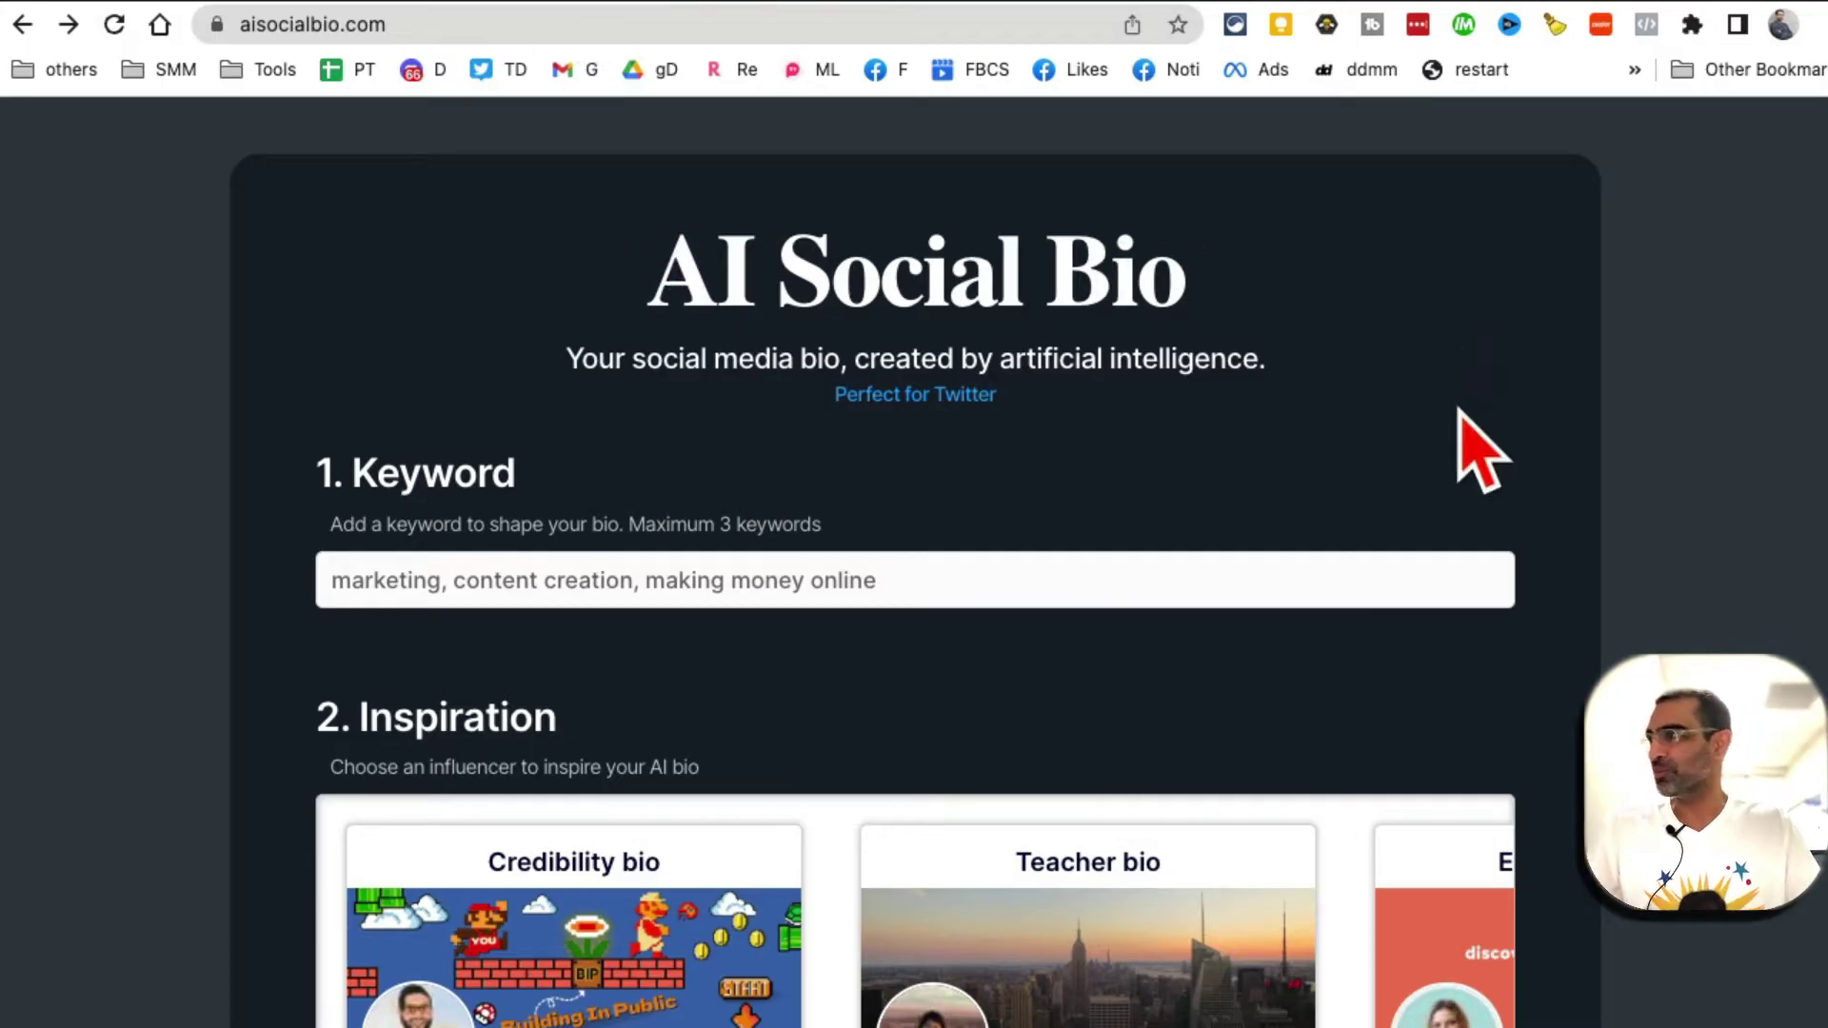
# - Replace the sample keywords in the Keyword field with 'sales, marketing, startups'
pyautogui.click(981, 554)
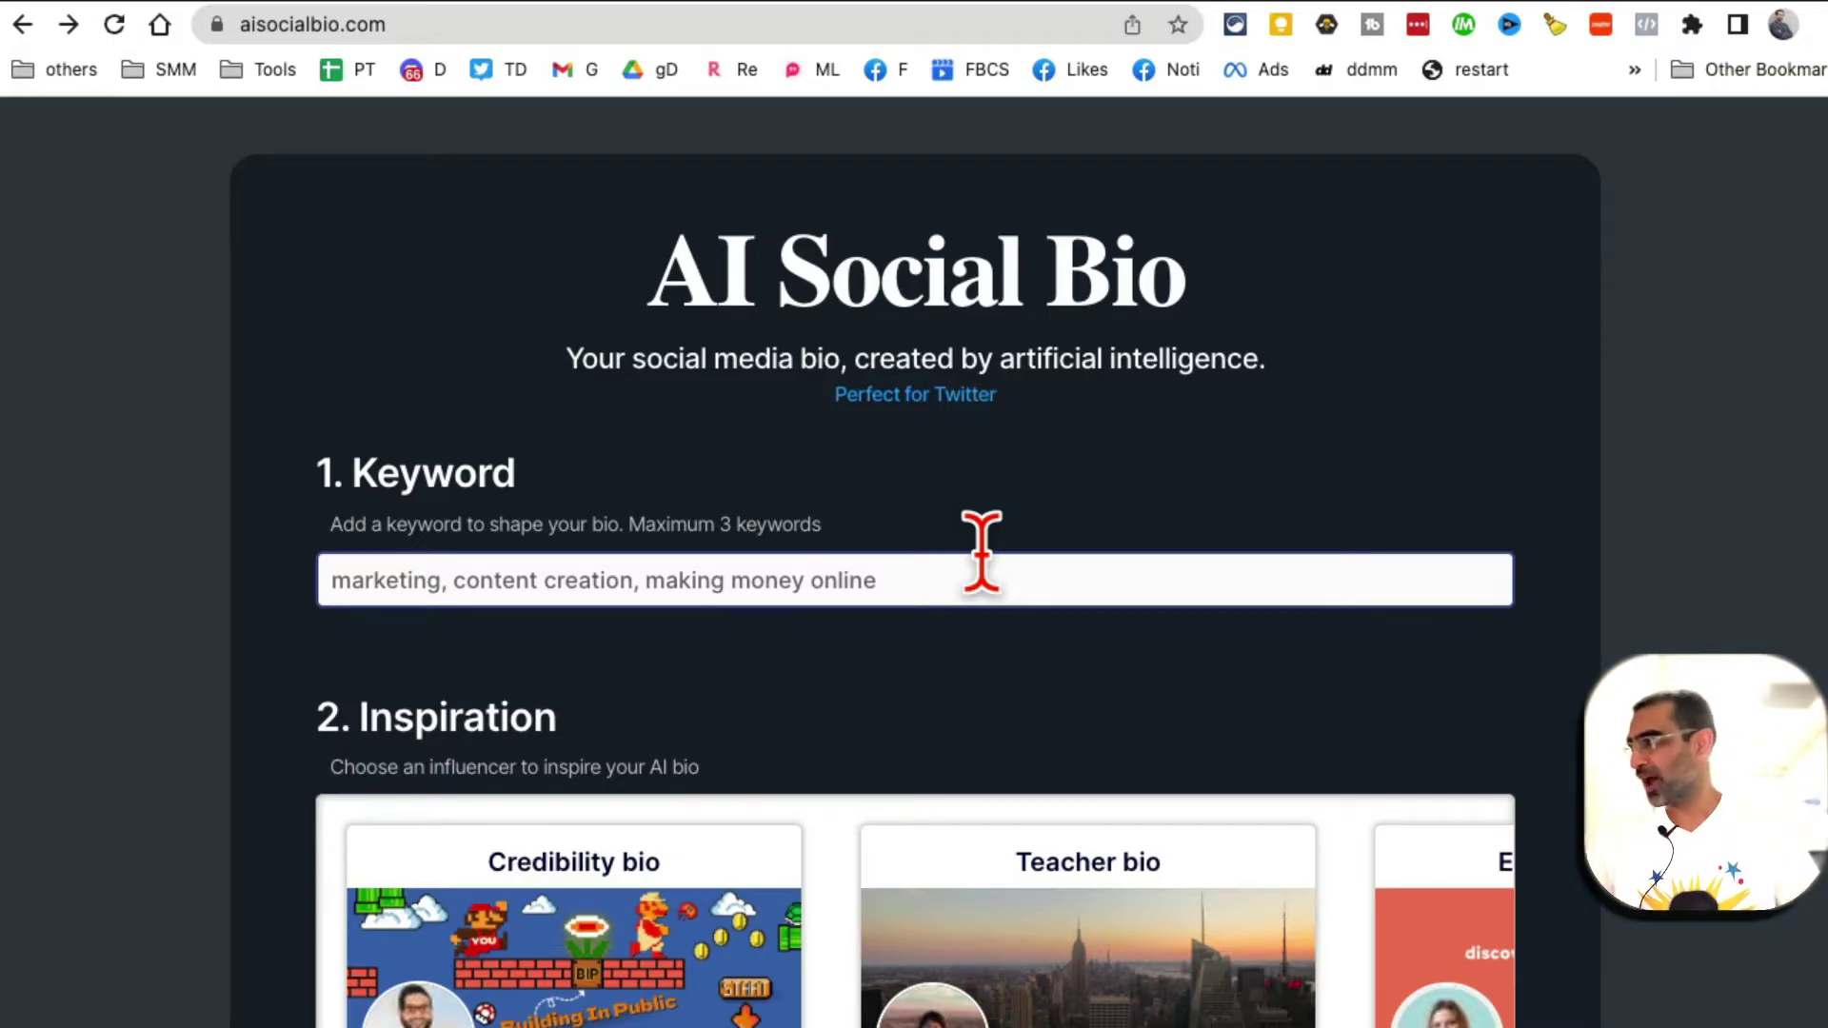
pyautogui.tripleClick(929, 592)
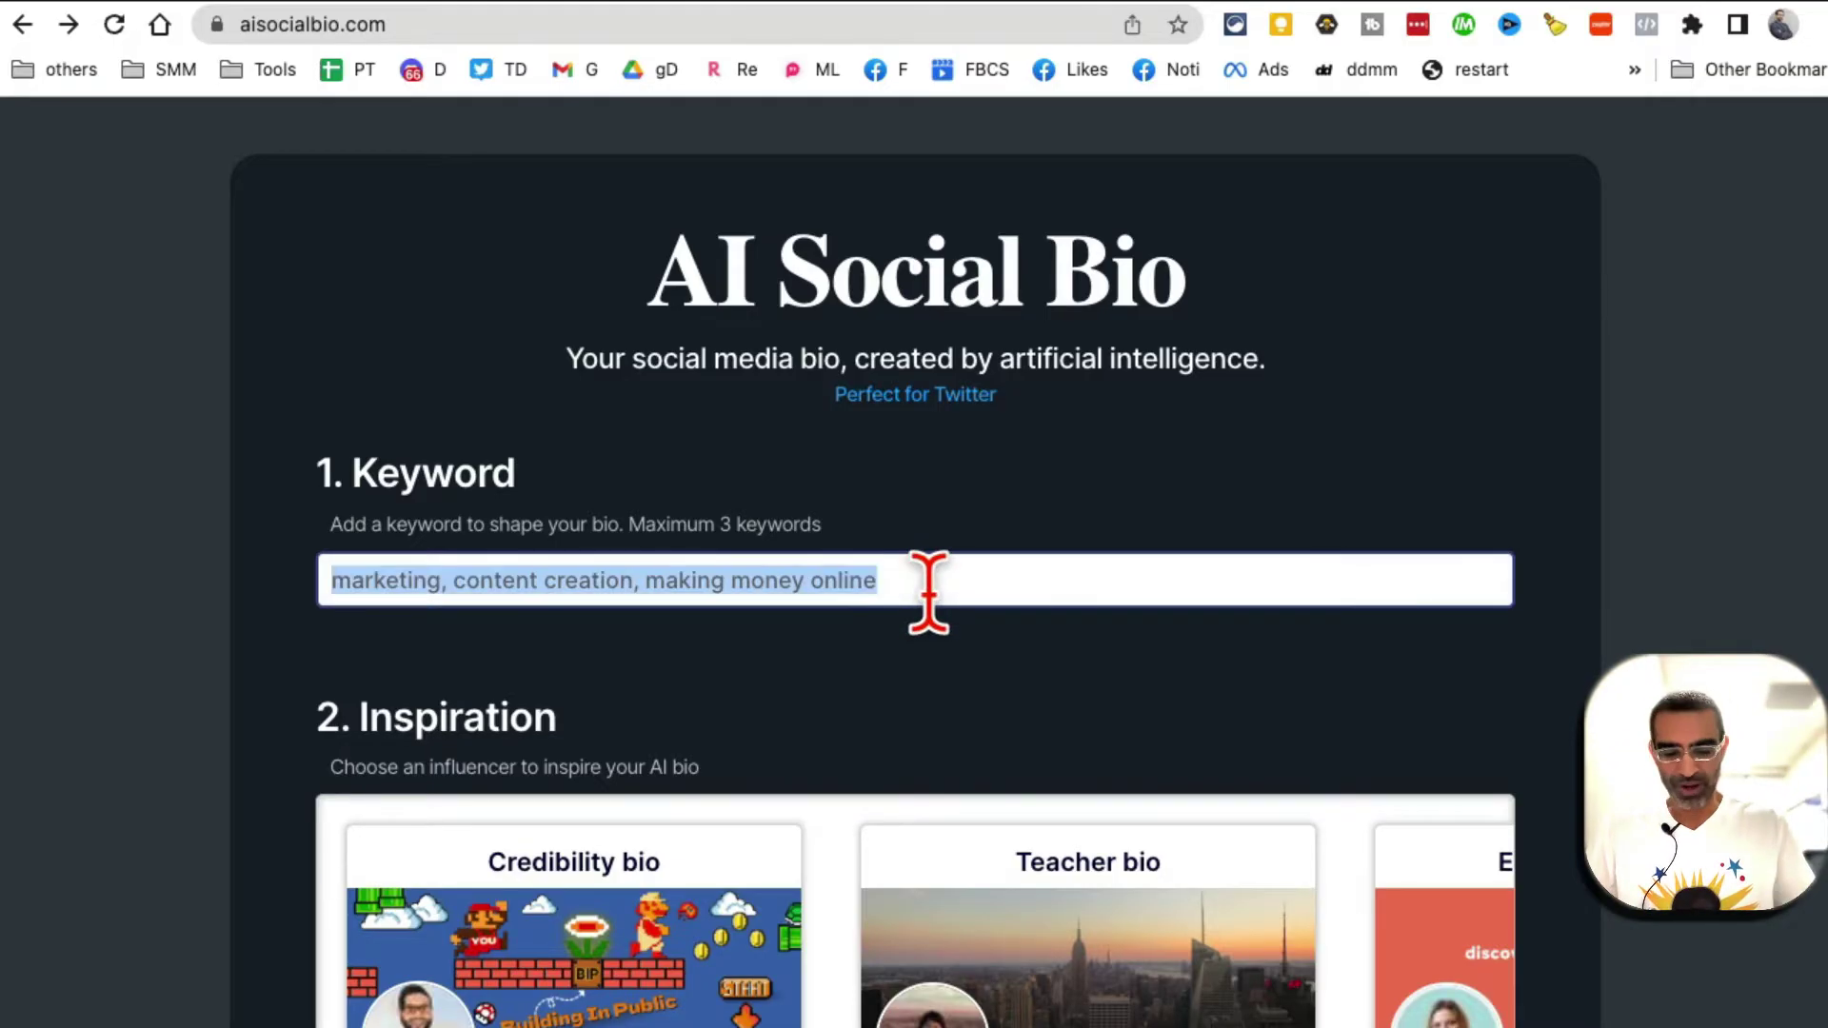
pyautogui.press('BackSpace')
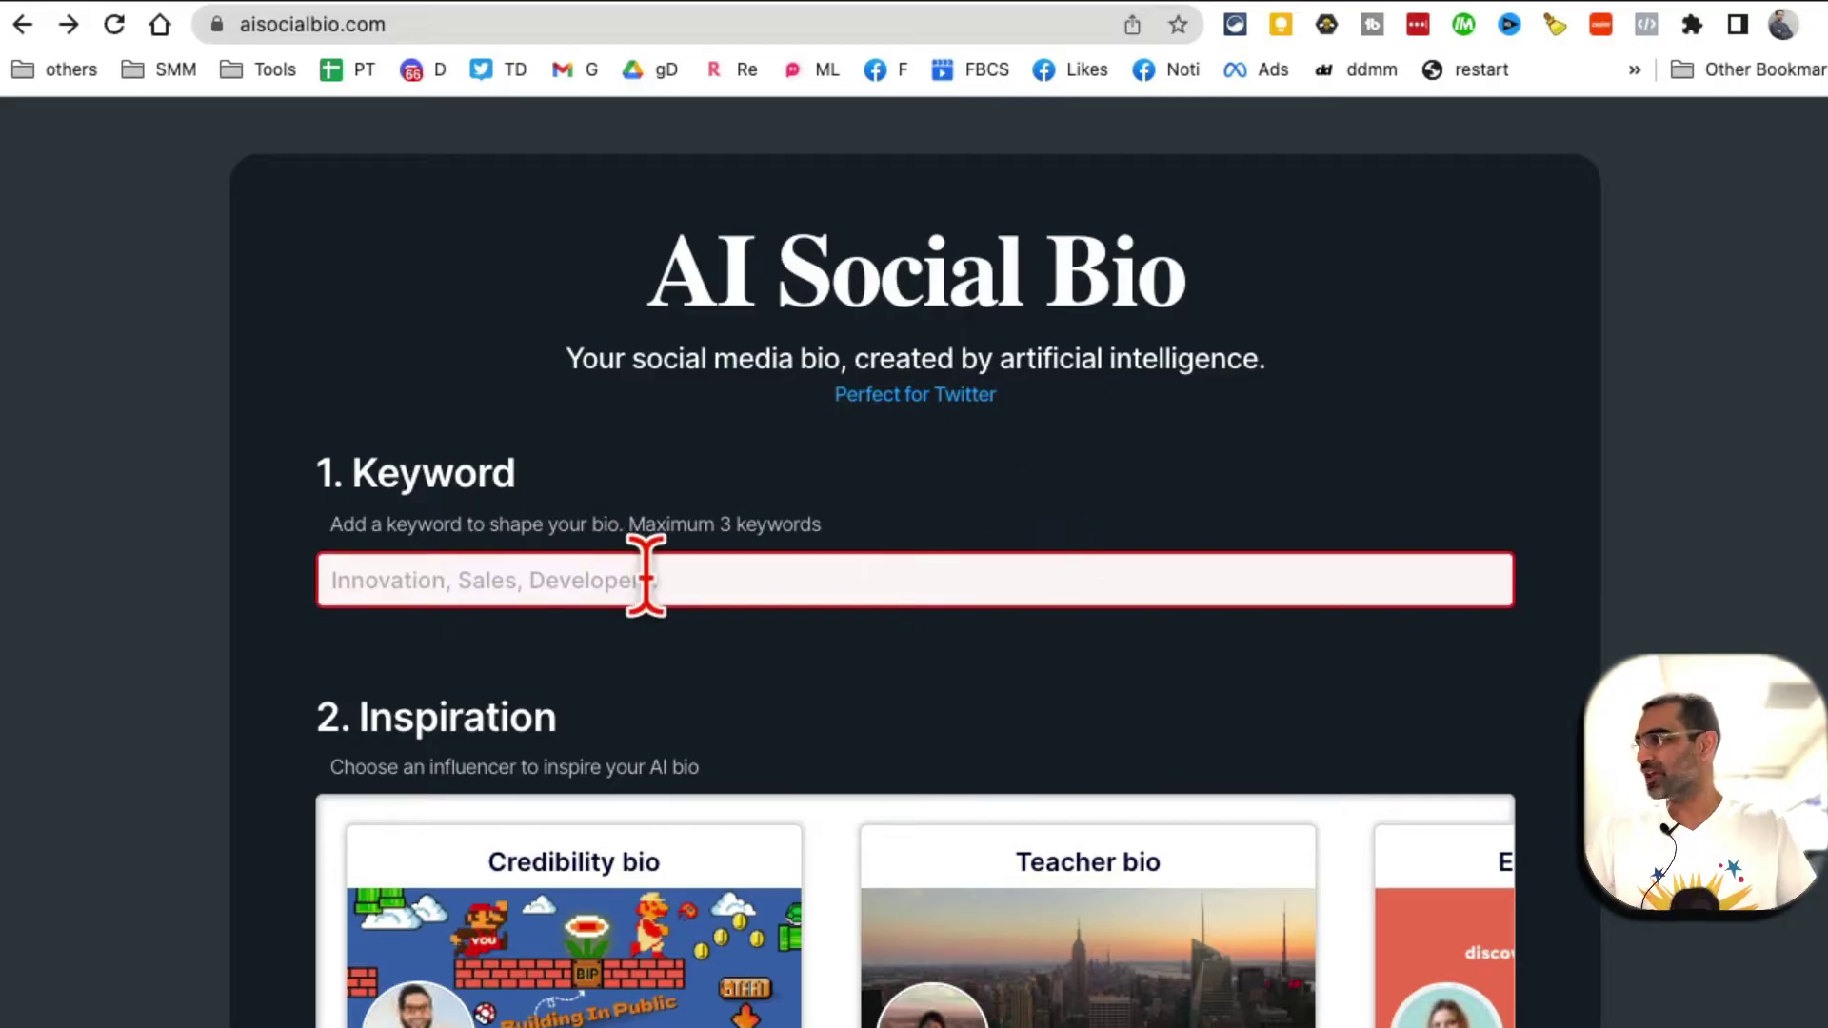
pyautogui.write('sales, marketing, startups')
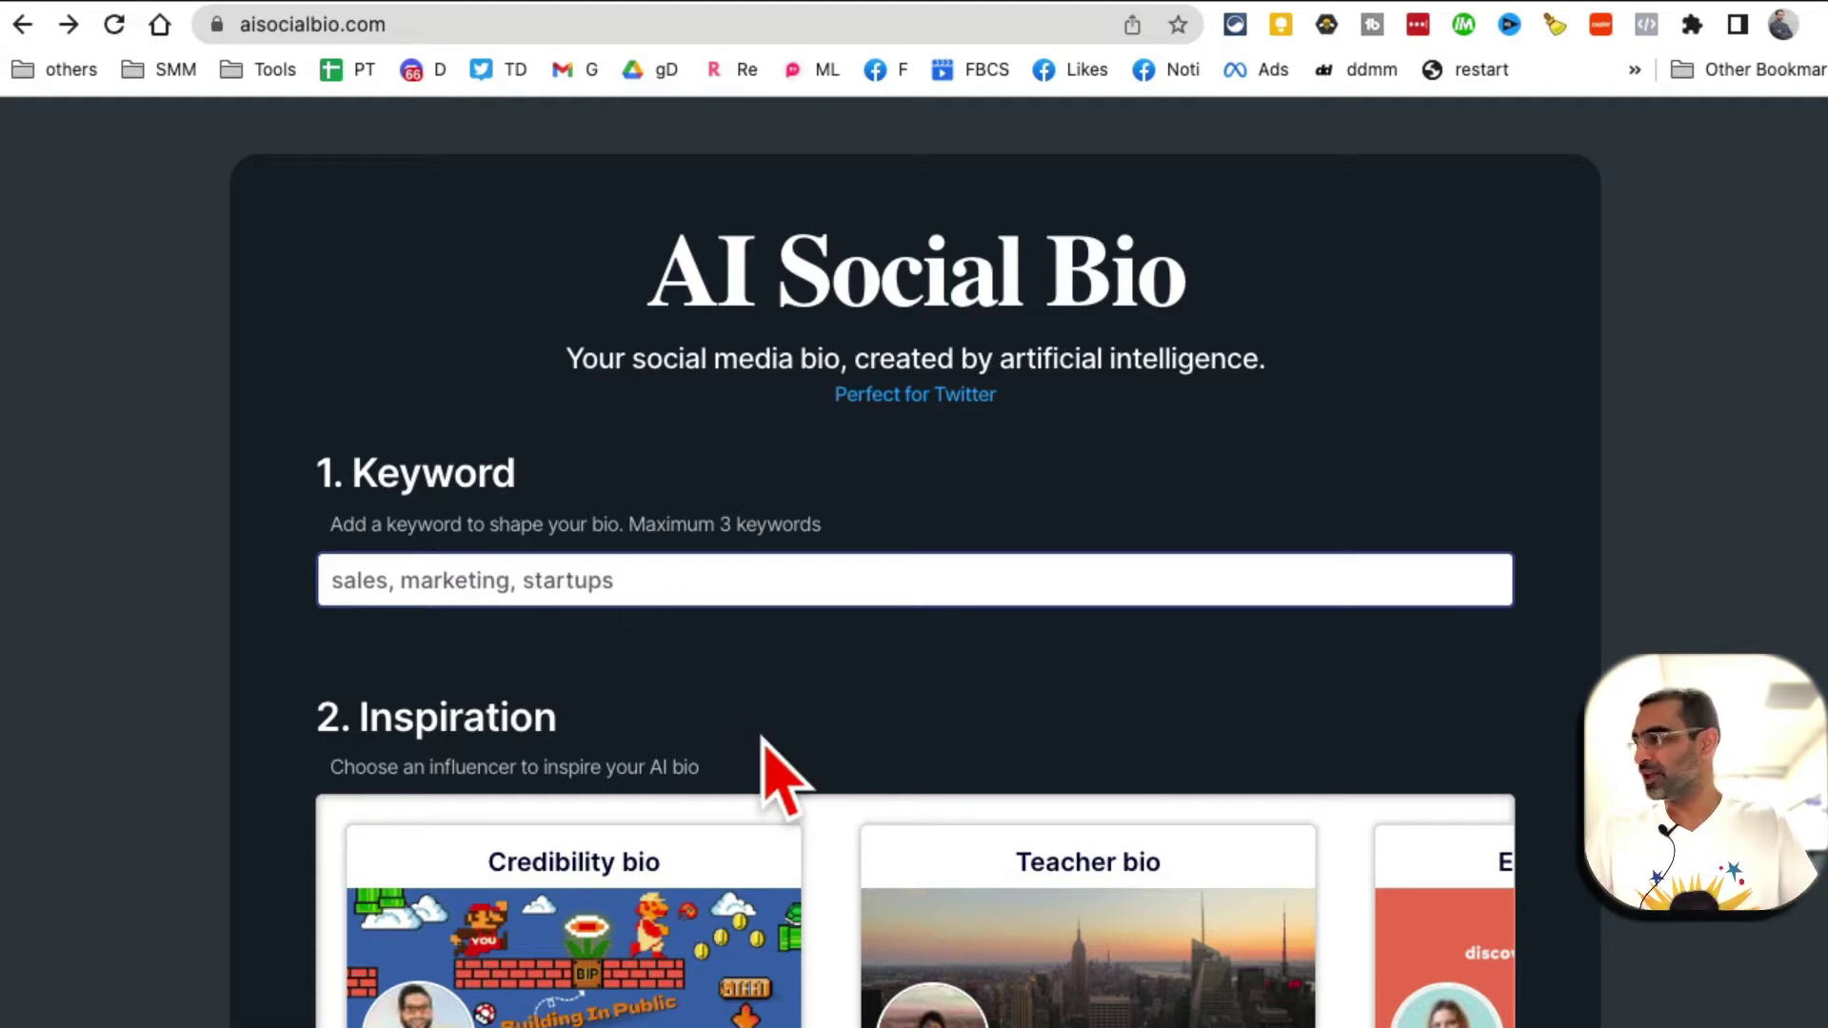
# - Browse the inspiration bios, pick Growth, then switch the inspiration to the Credibility bio
pyautogui.scroll(-4, 848, 734)
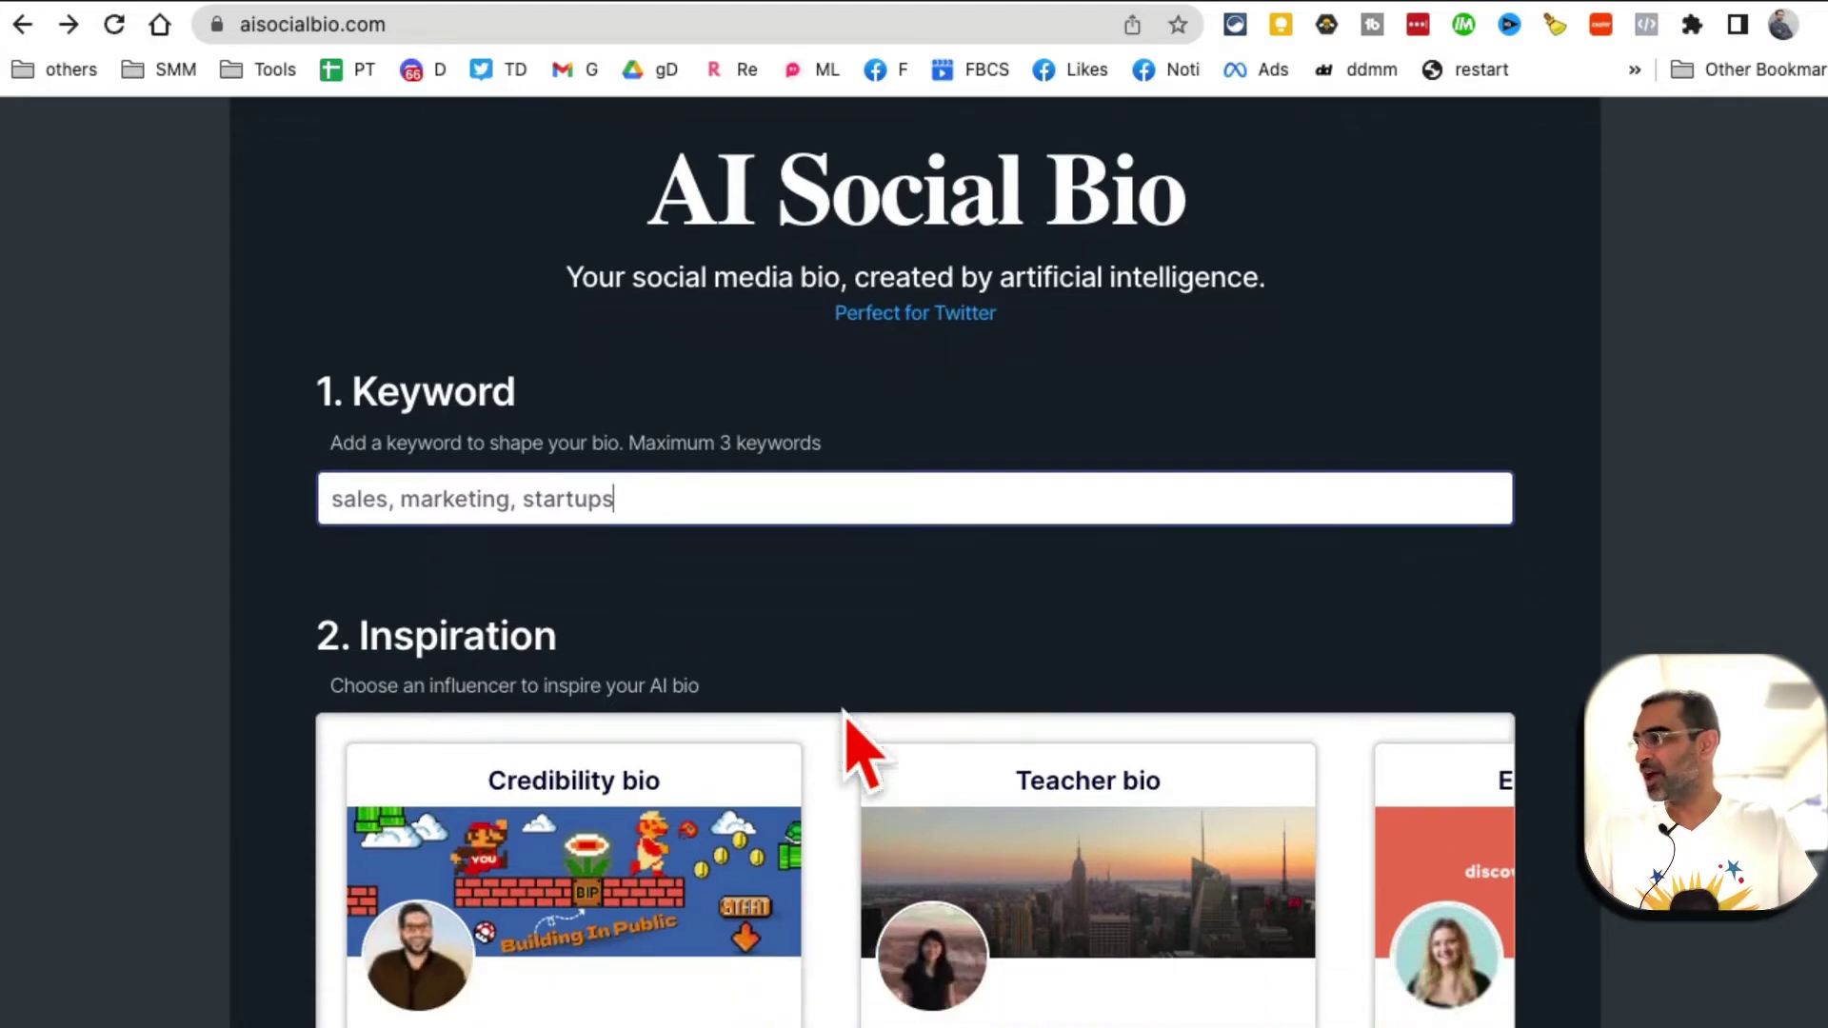
pyautogui.scroll(-3, 913, 740)
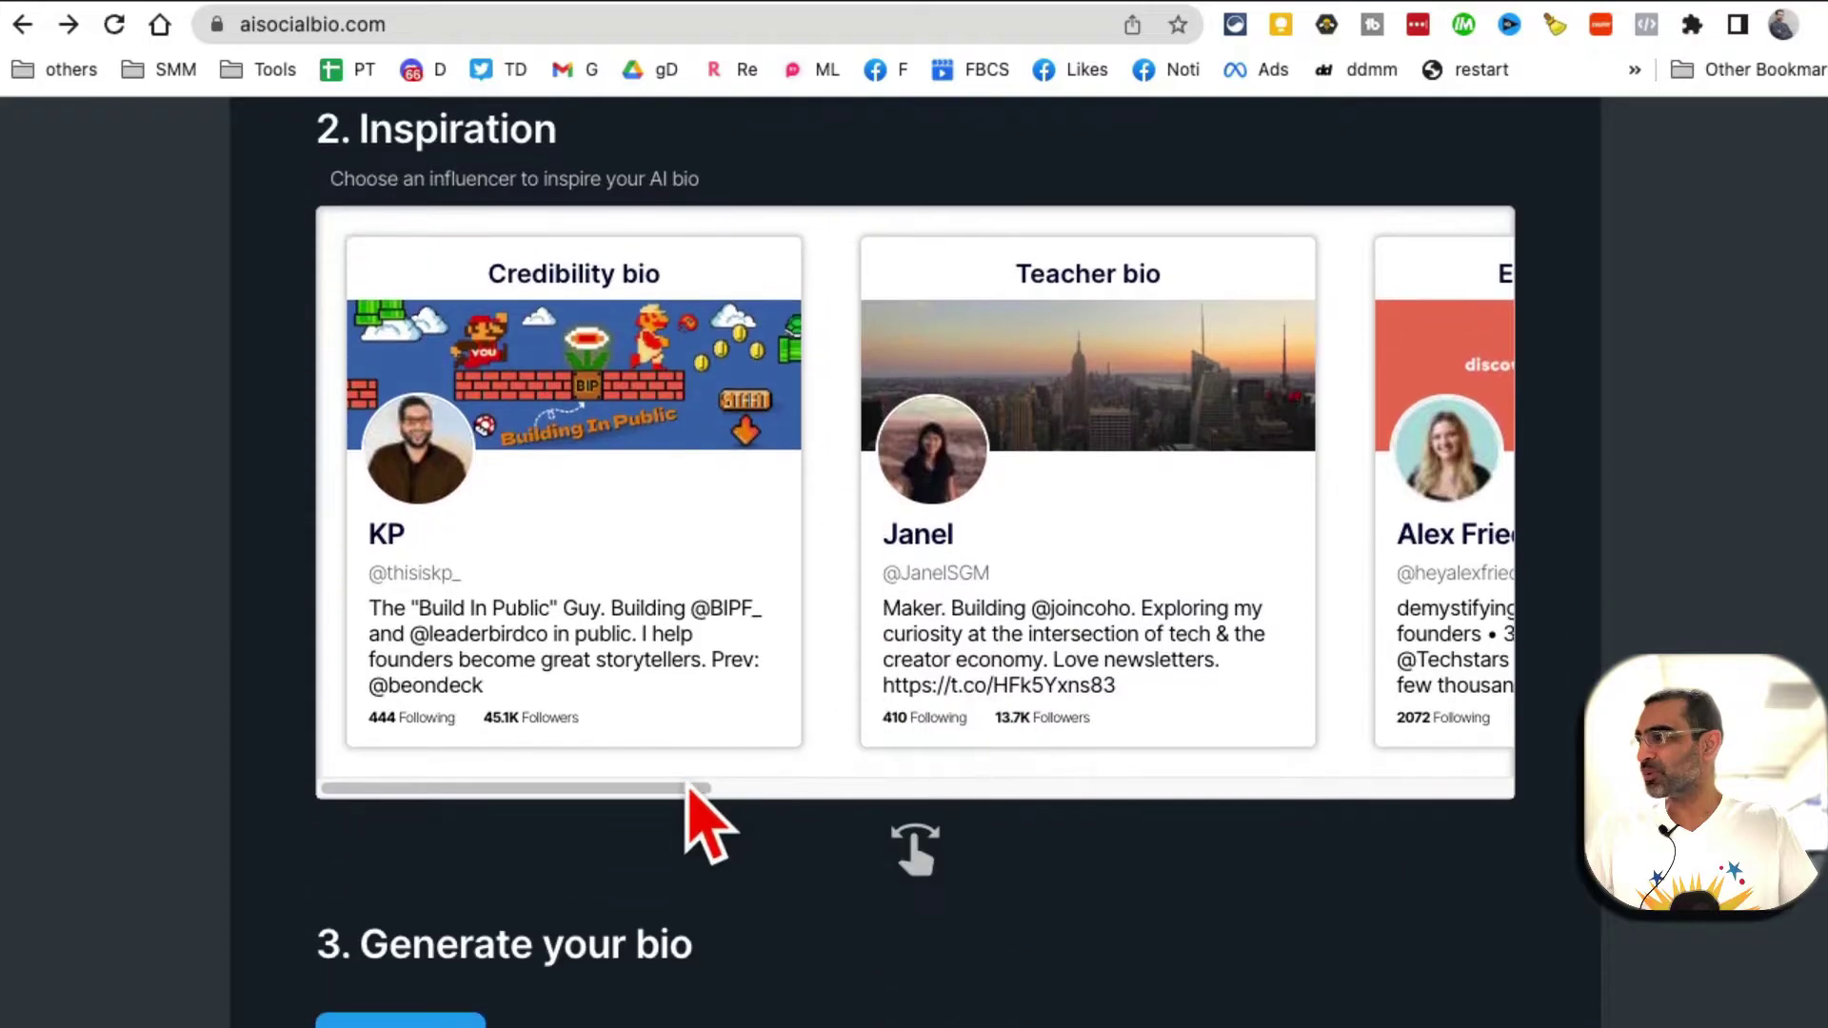
pyautogui.moveTo(685, 787); pyautogui.dragTo(1116, 795)
pyautogui.click(960, 646)
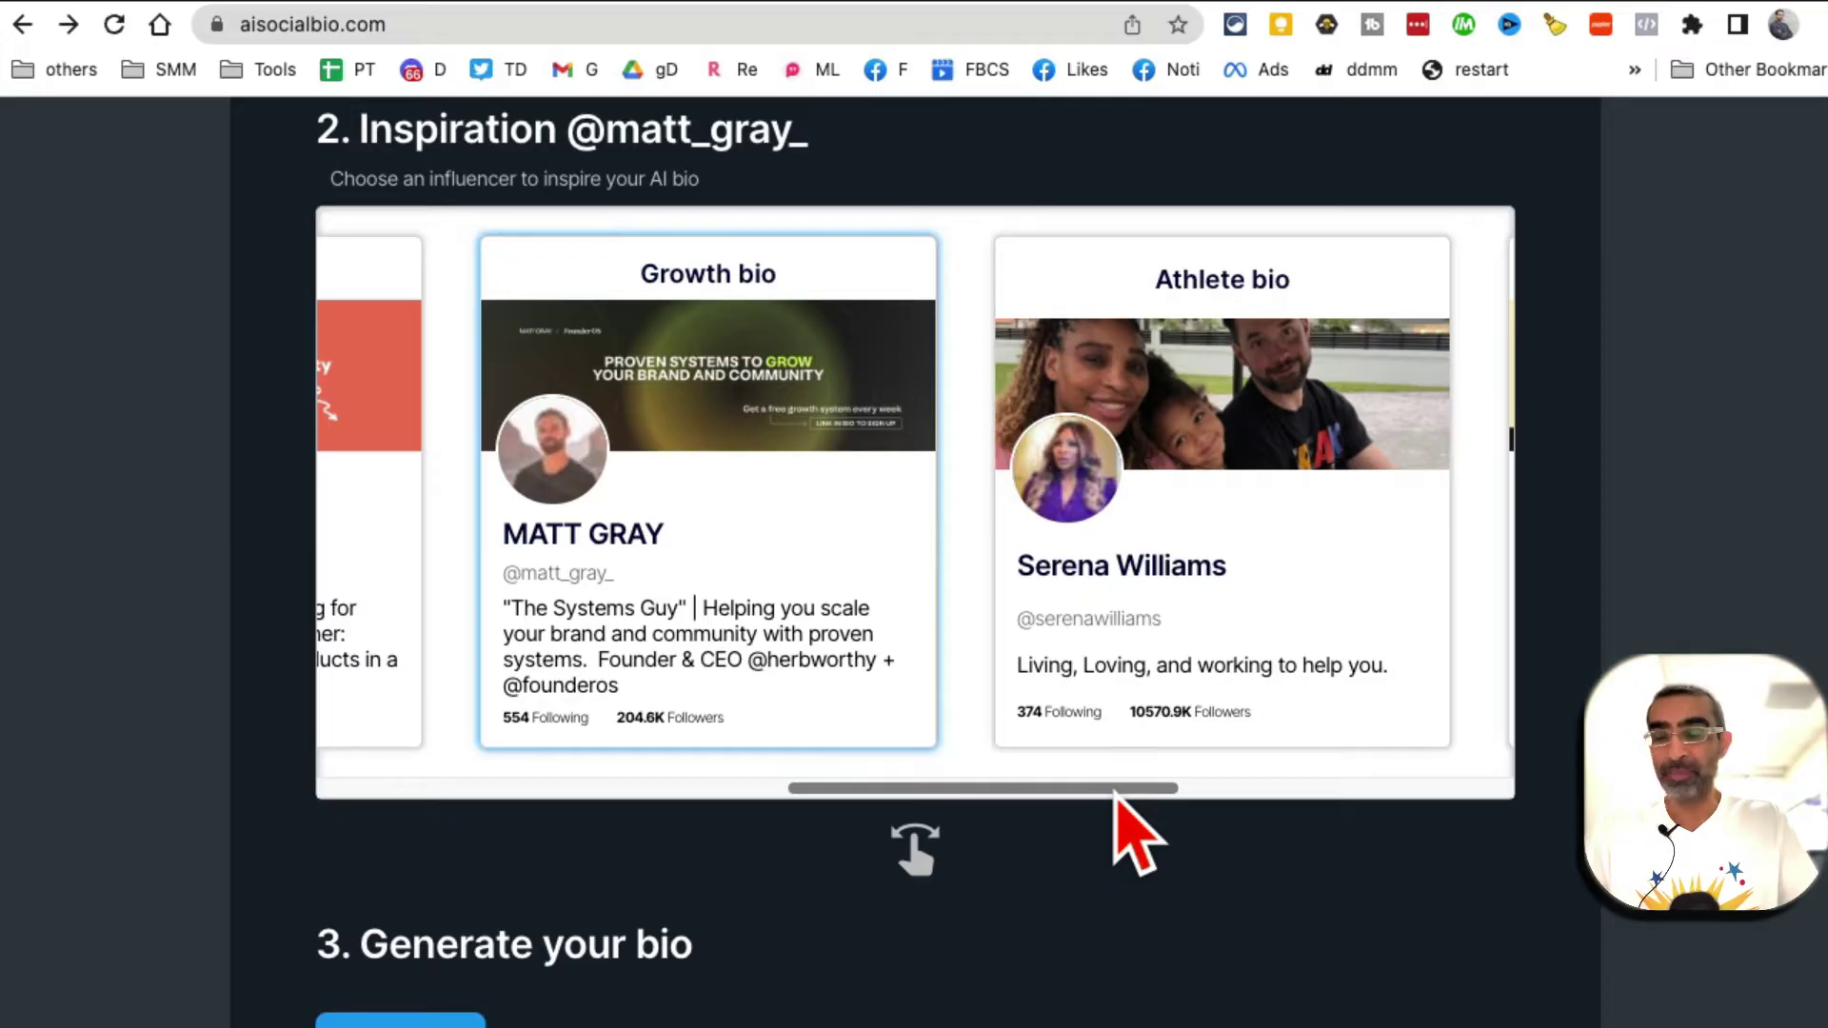
pyautogui.moveTo(1116, 795); pyautogui.dragTo(1396, 811)
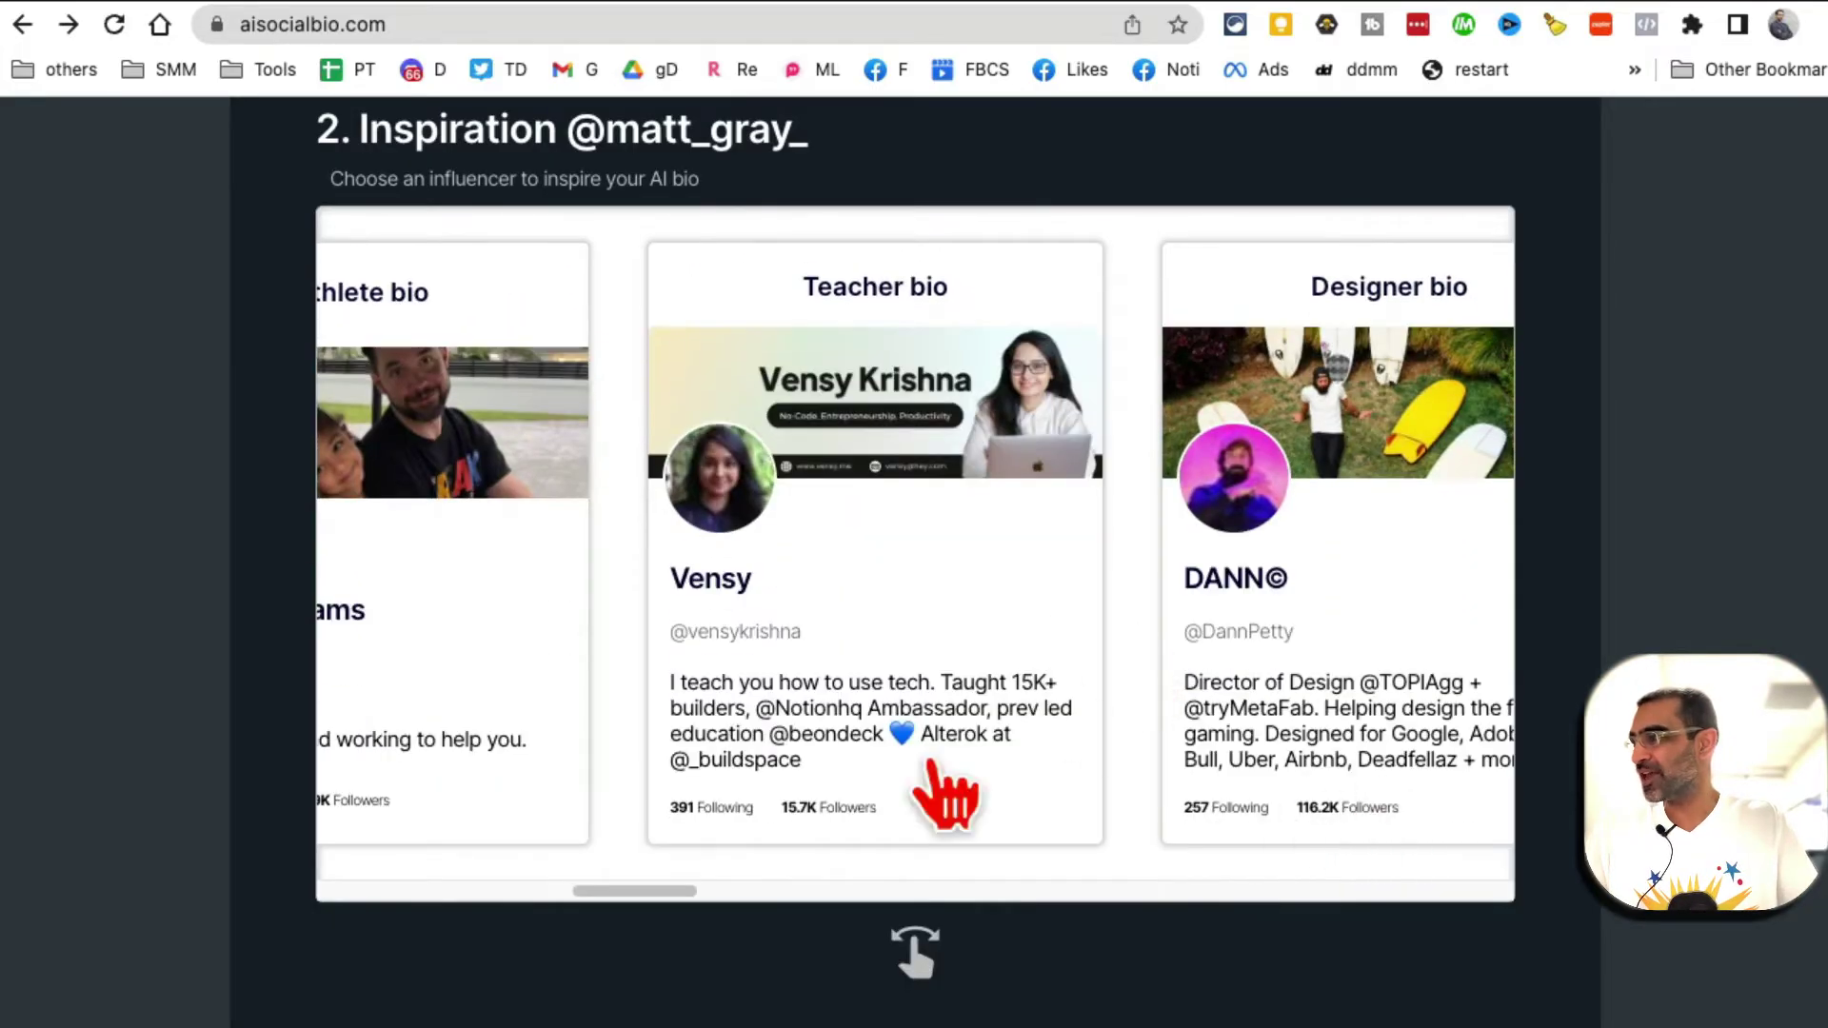
pyautogui.moveTo(681, 893); pyautogui.dragTo(307, 847)
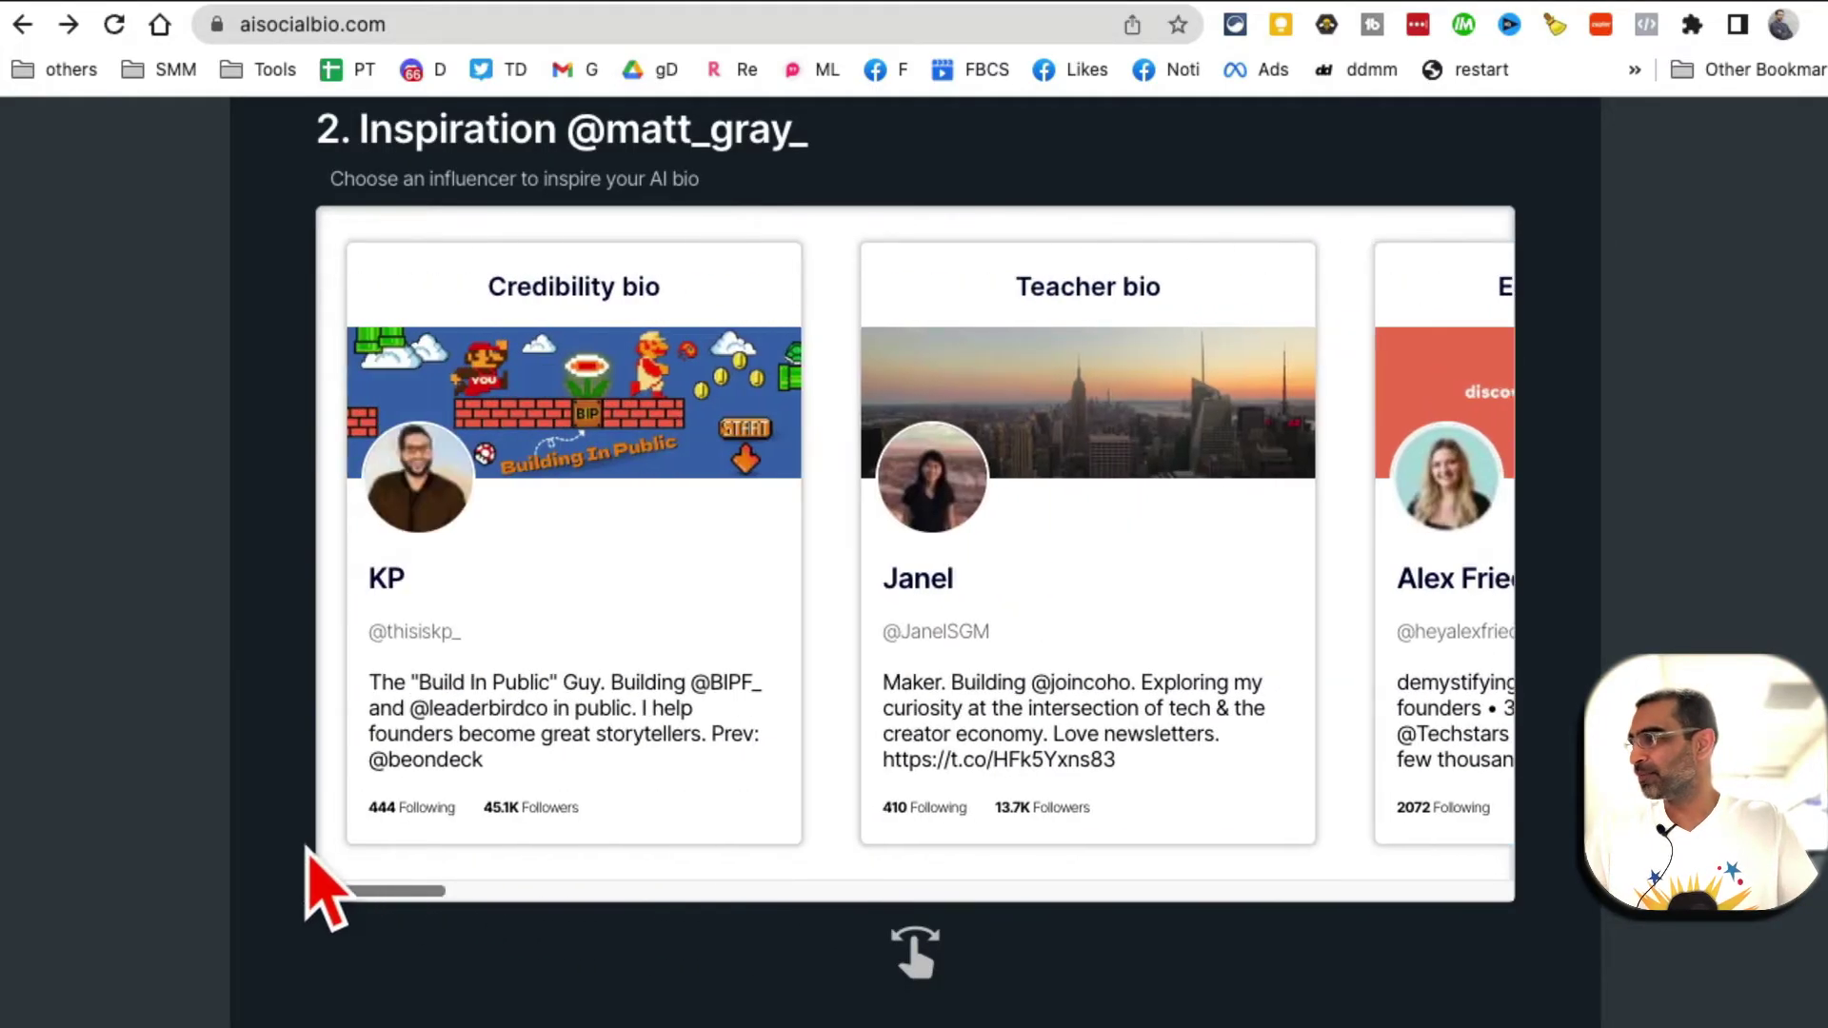
pyautogui.click(510, 686)
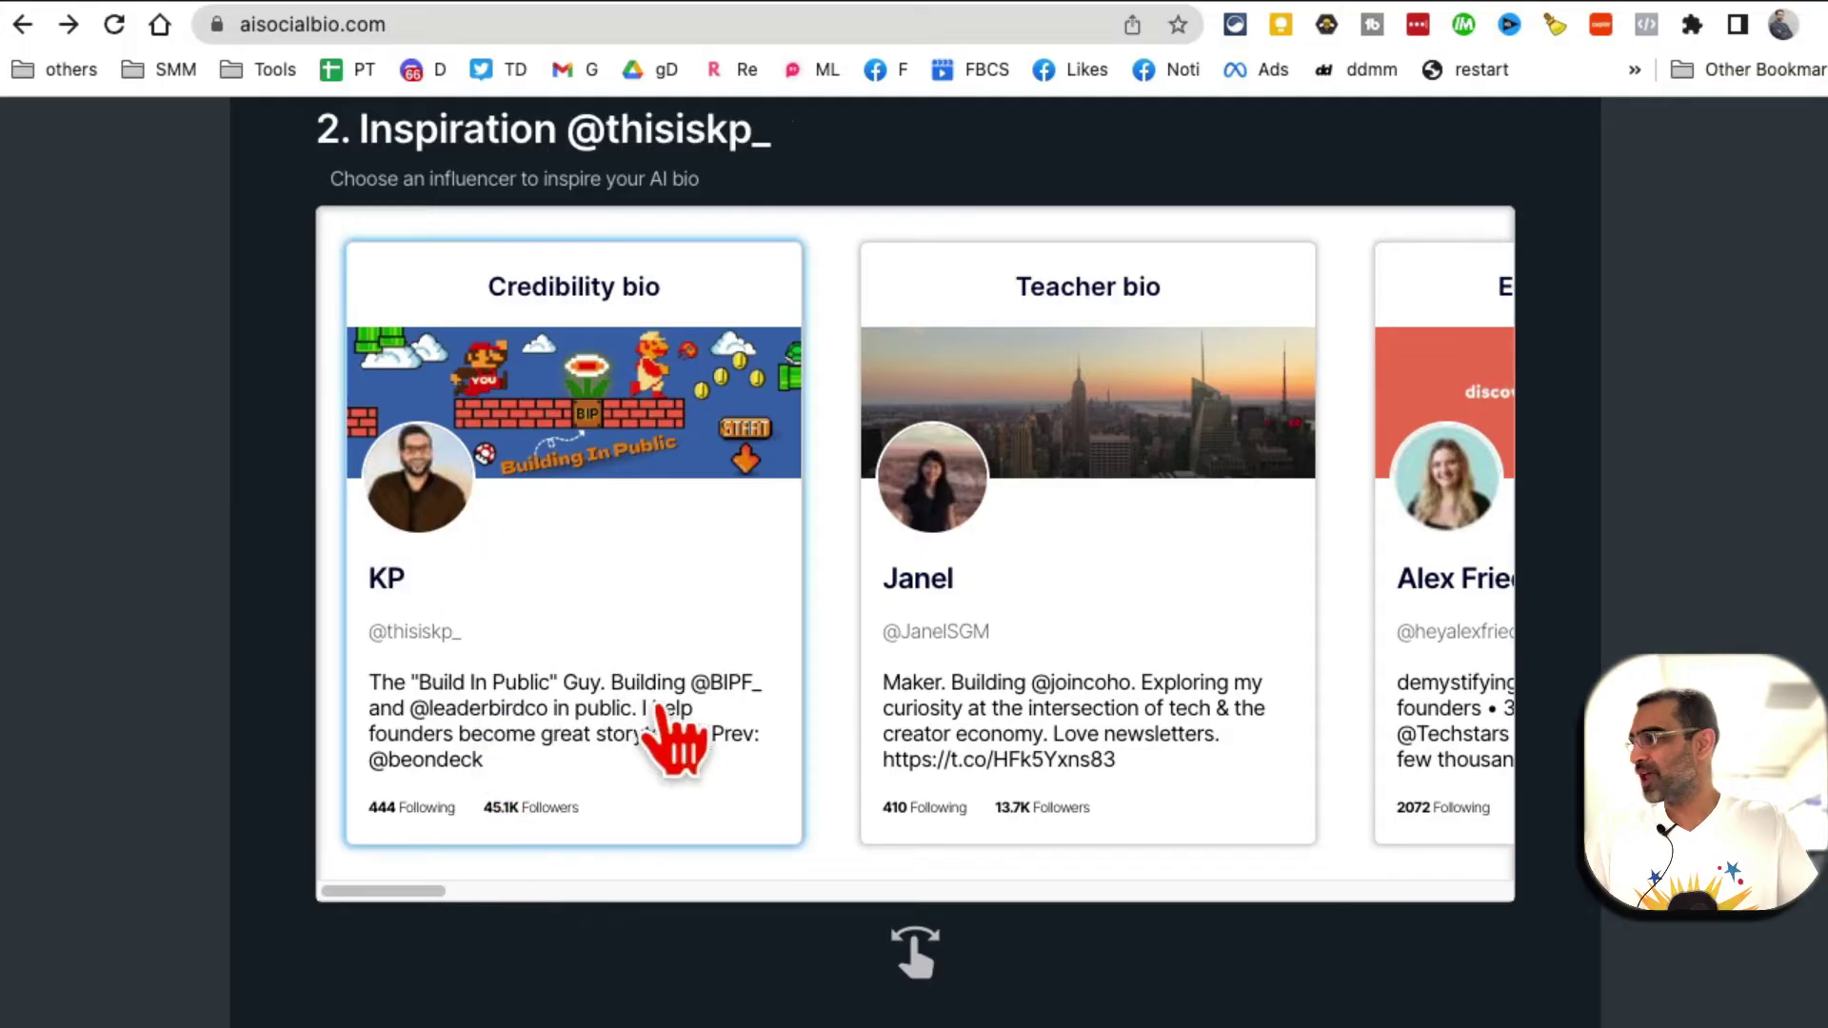
pyautogui.scroll(-5, 676, 742)
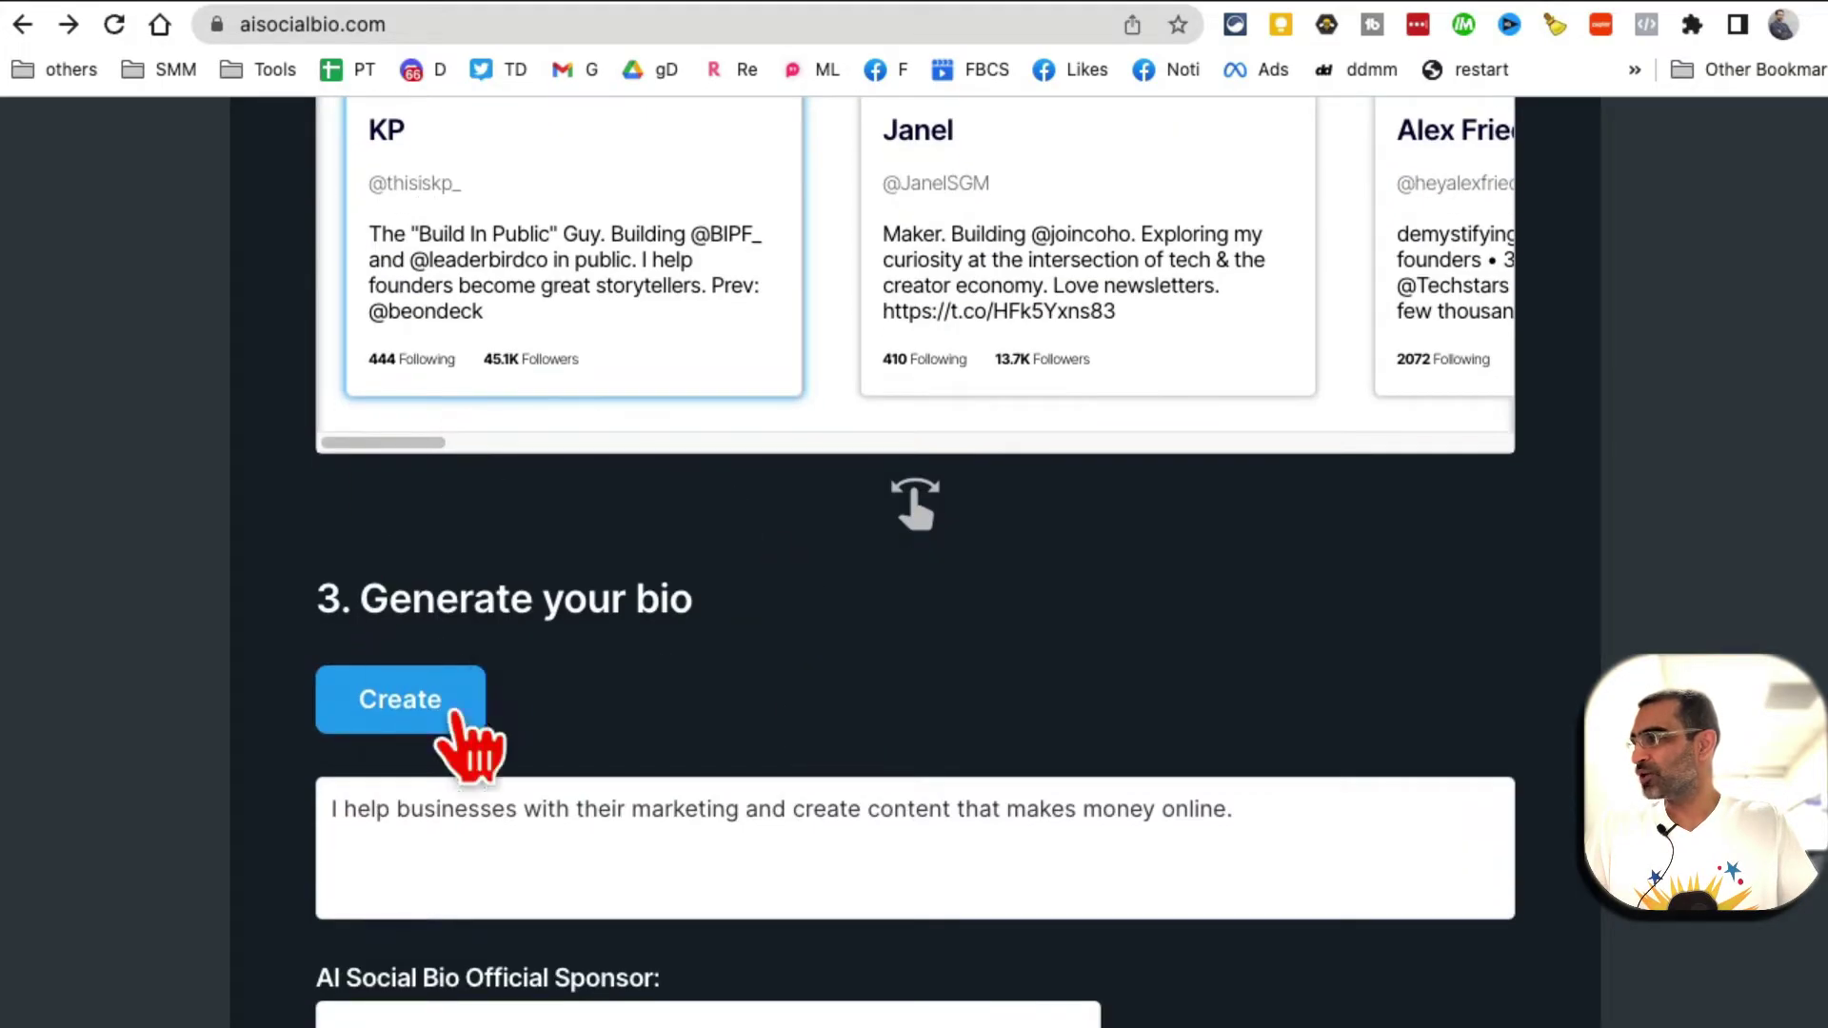
# - Generate the 147-character startup sales bio and briefly highlight its opening sentence
pyautogui.click(455, 719)
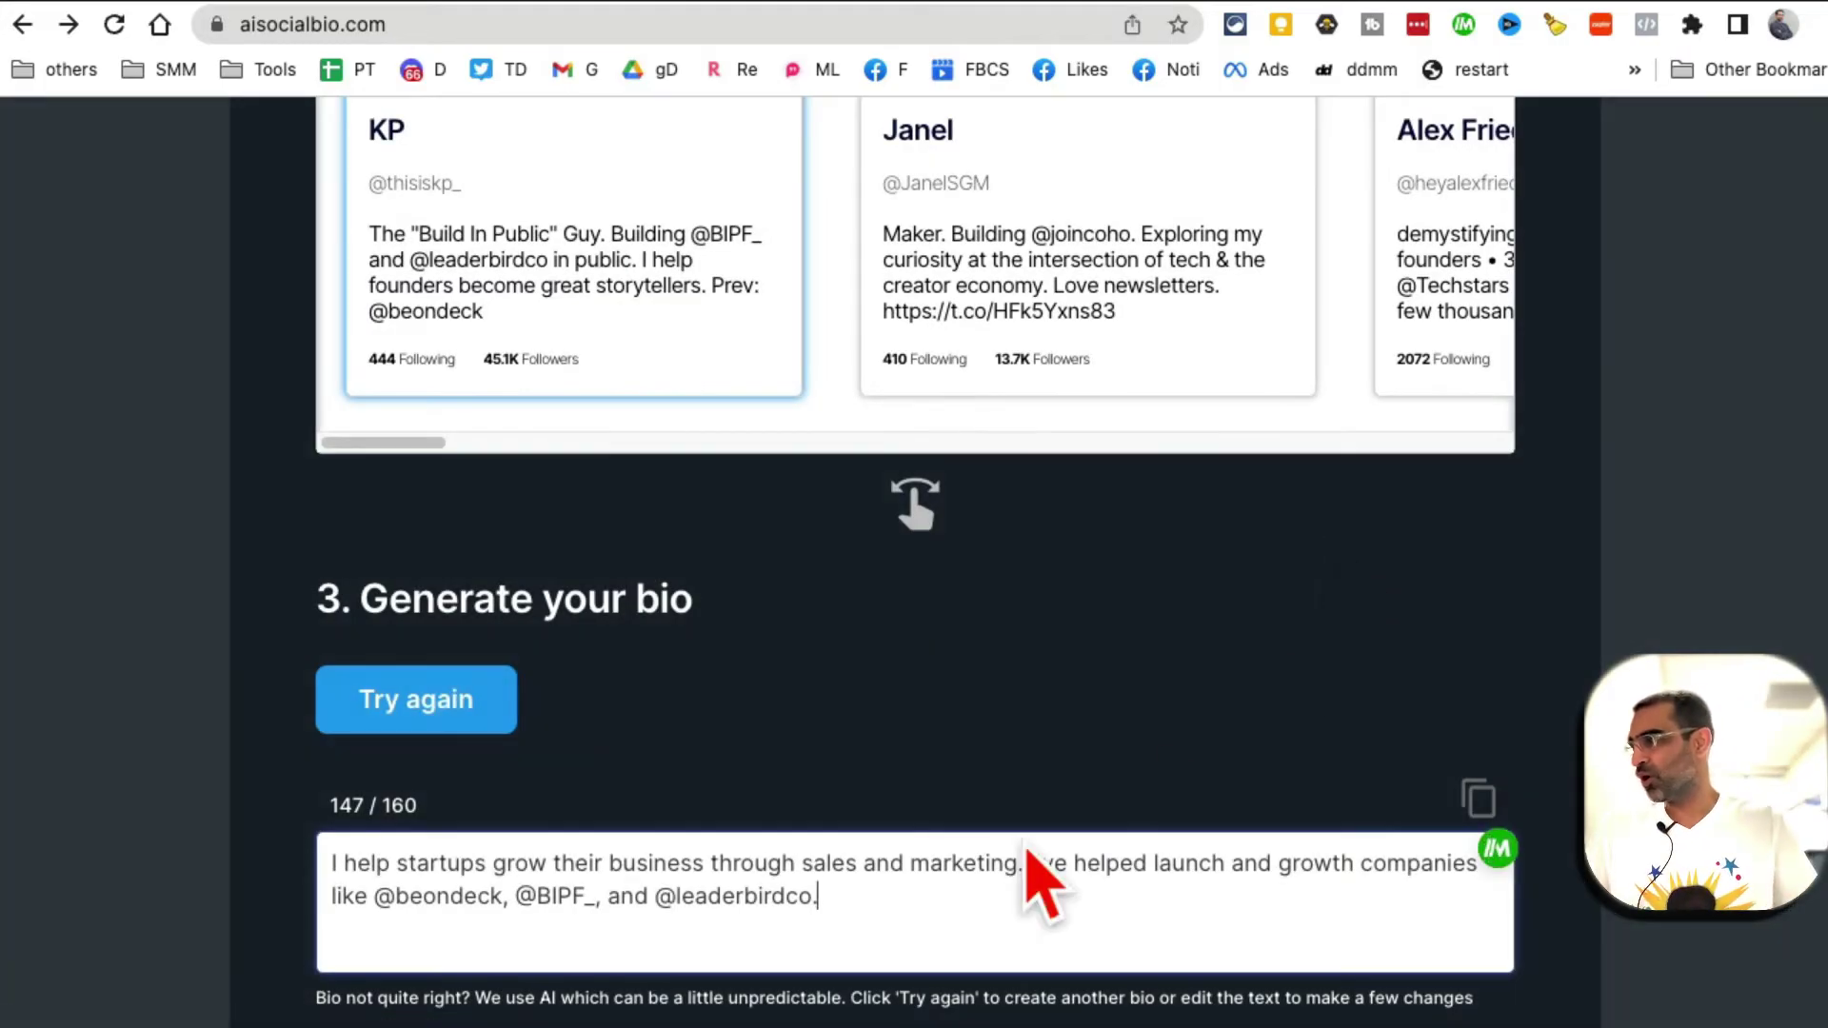
pyautogui.click(898, 885)
pyautogui.scroll(-4, 897, 885)
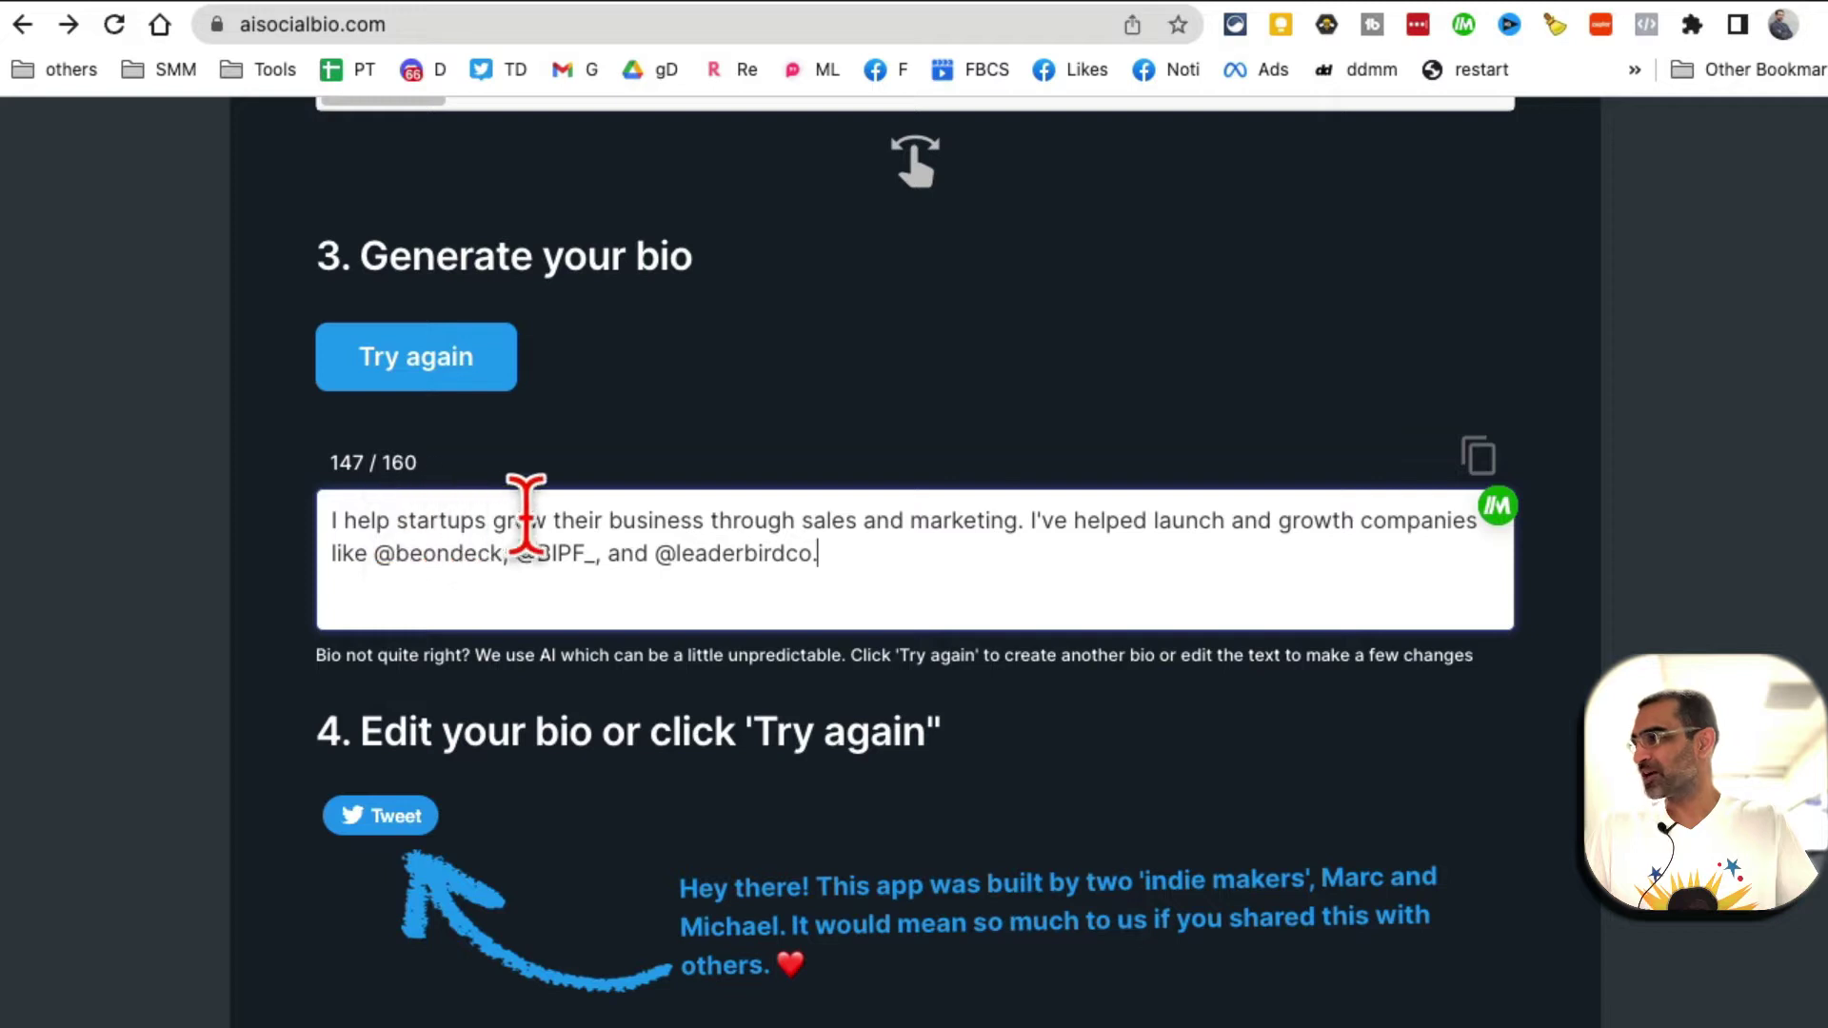
pyautogui.moveTo(1028, 522); pyautogui.dragTo(359, 514)
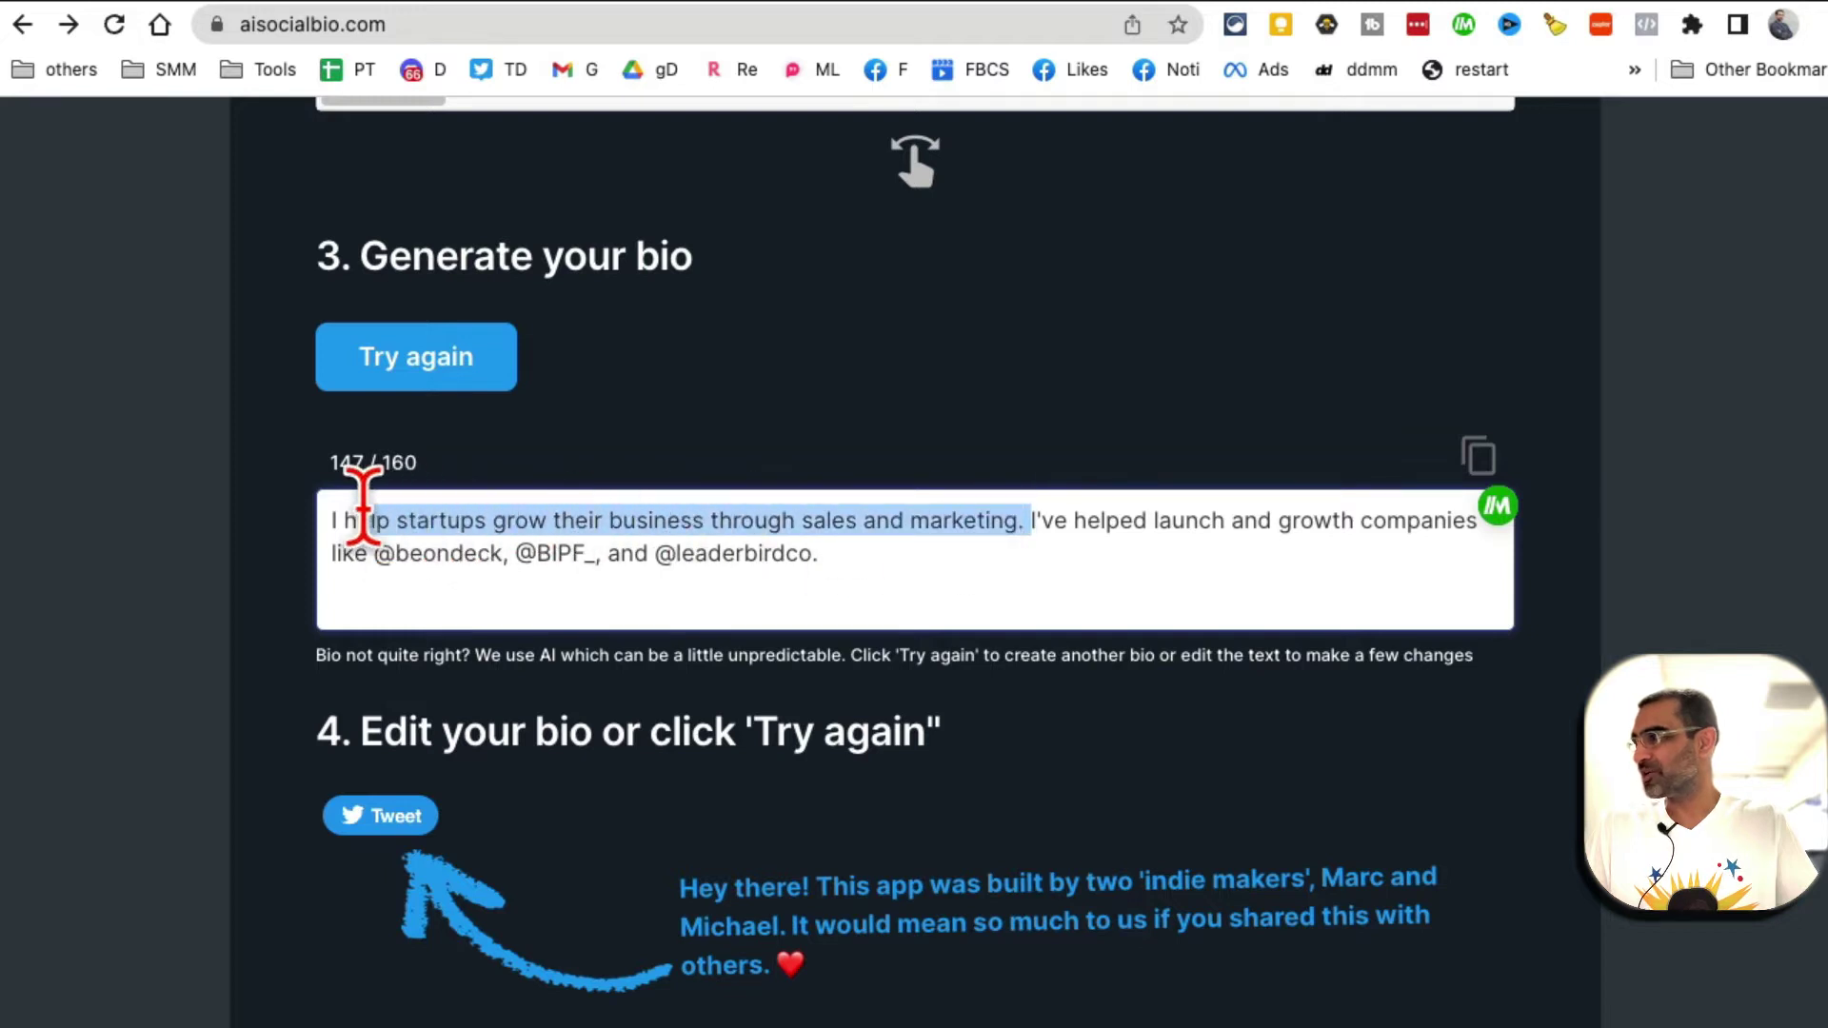
pyautogui.click(818, 597)
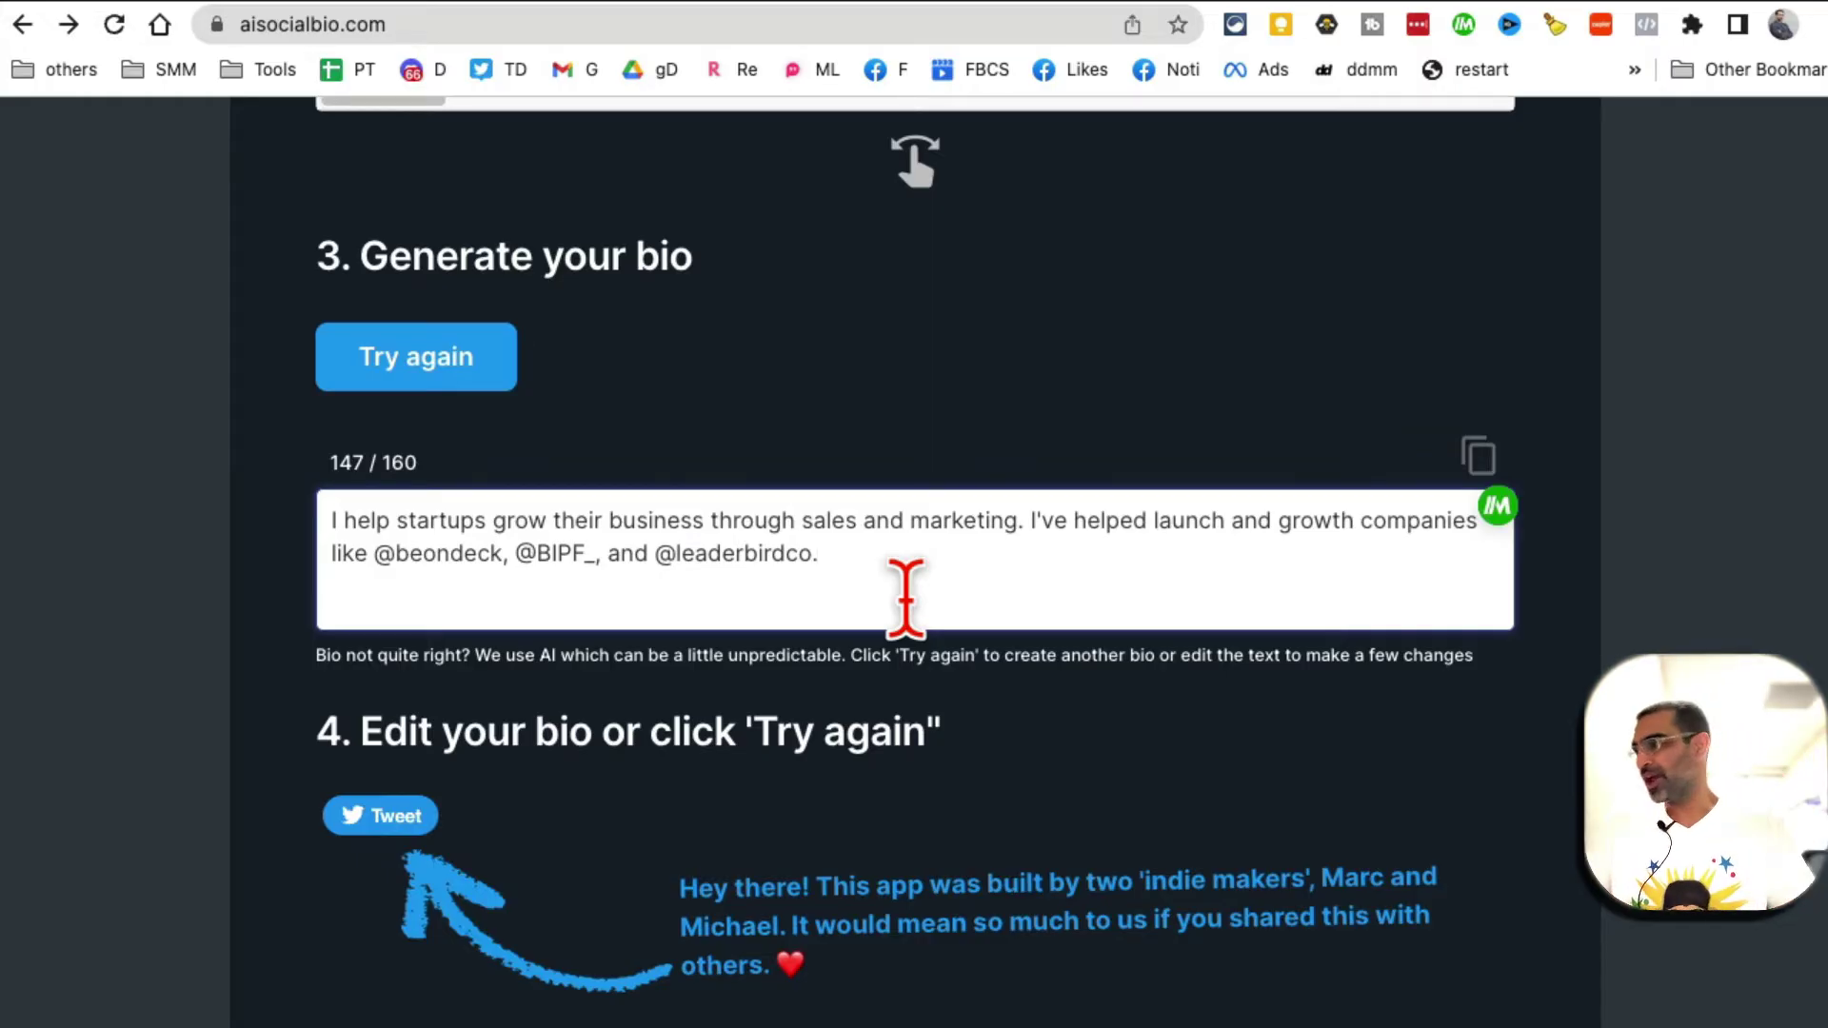
pyautogui.click(721, 3)
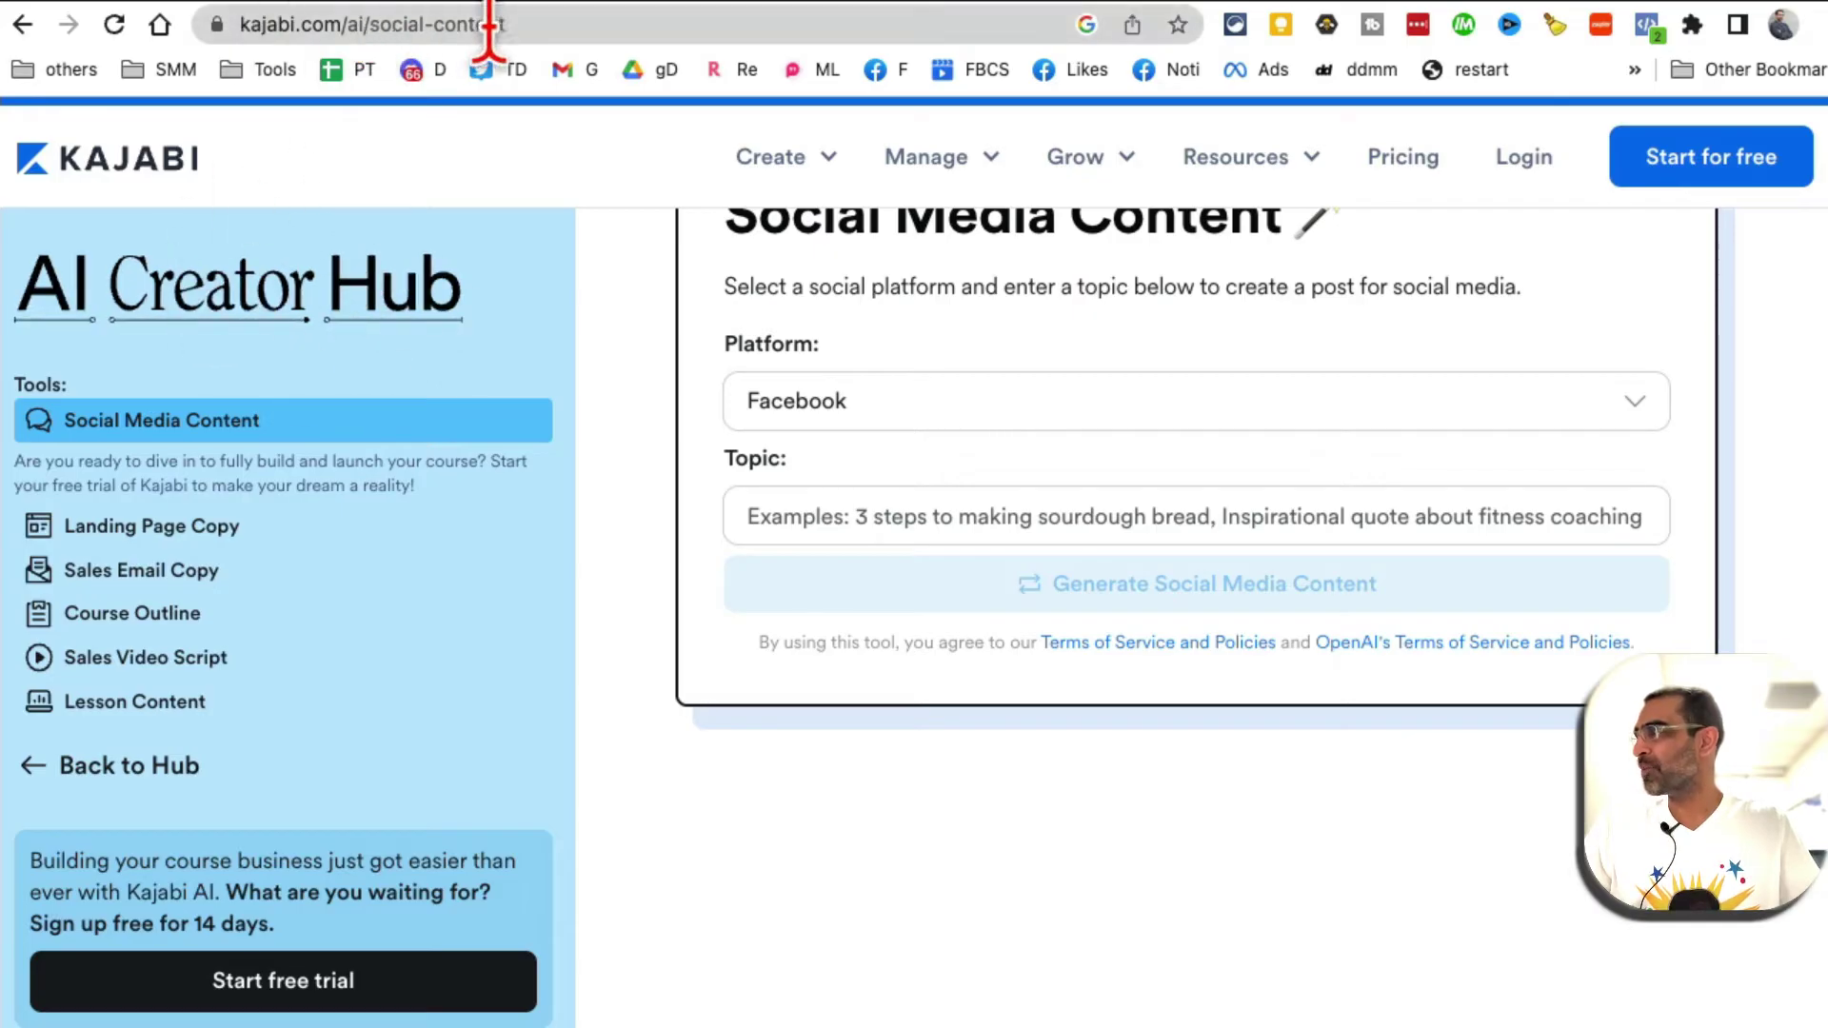
# - Reload Kajabi's Social Media Content tool and choose Twitter as the platform
pyautogui.doubleClick(572, 25)
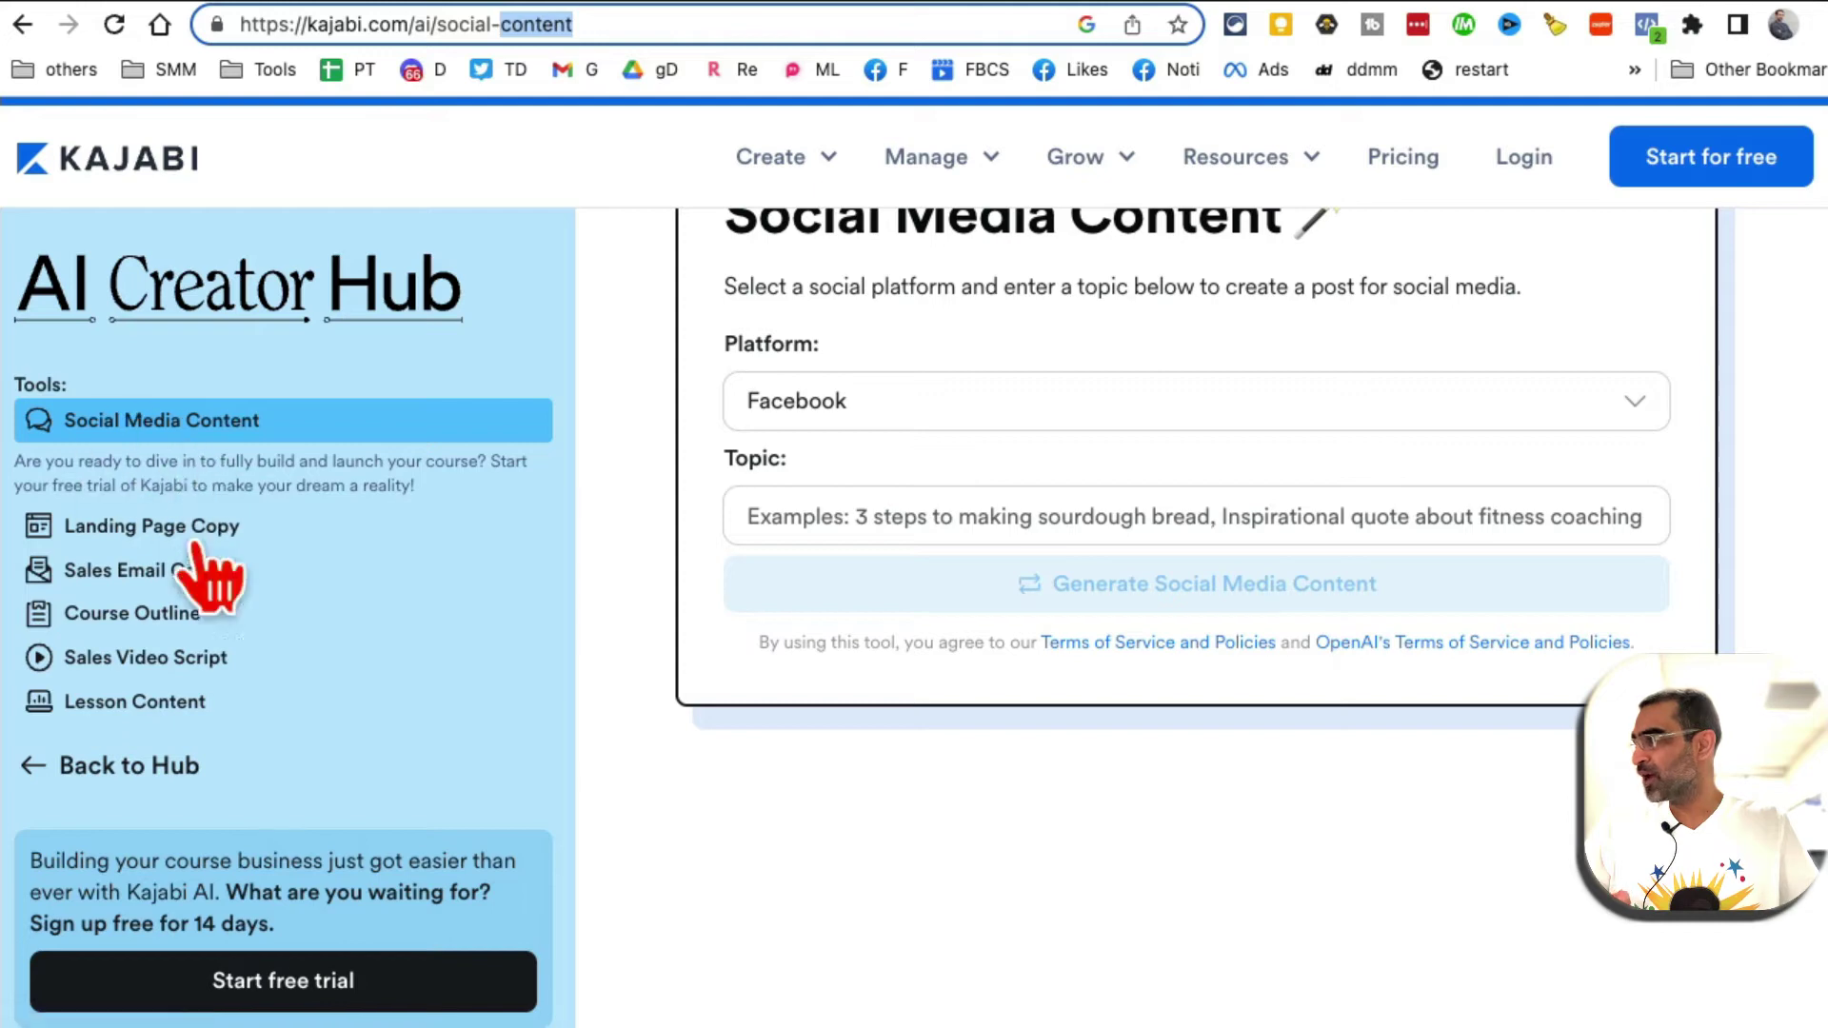
pyautogui.click(166, 430)
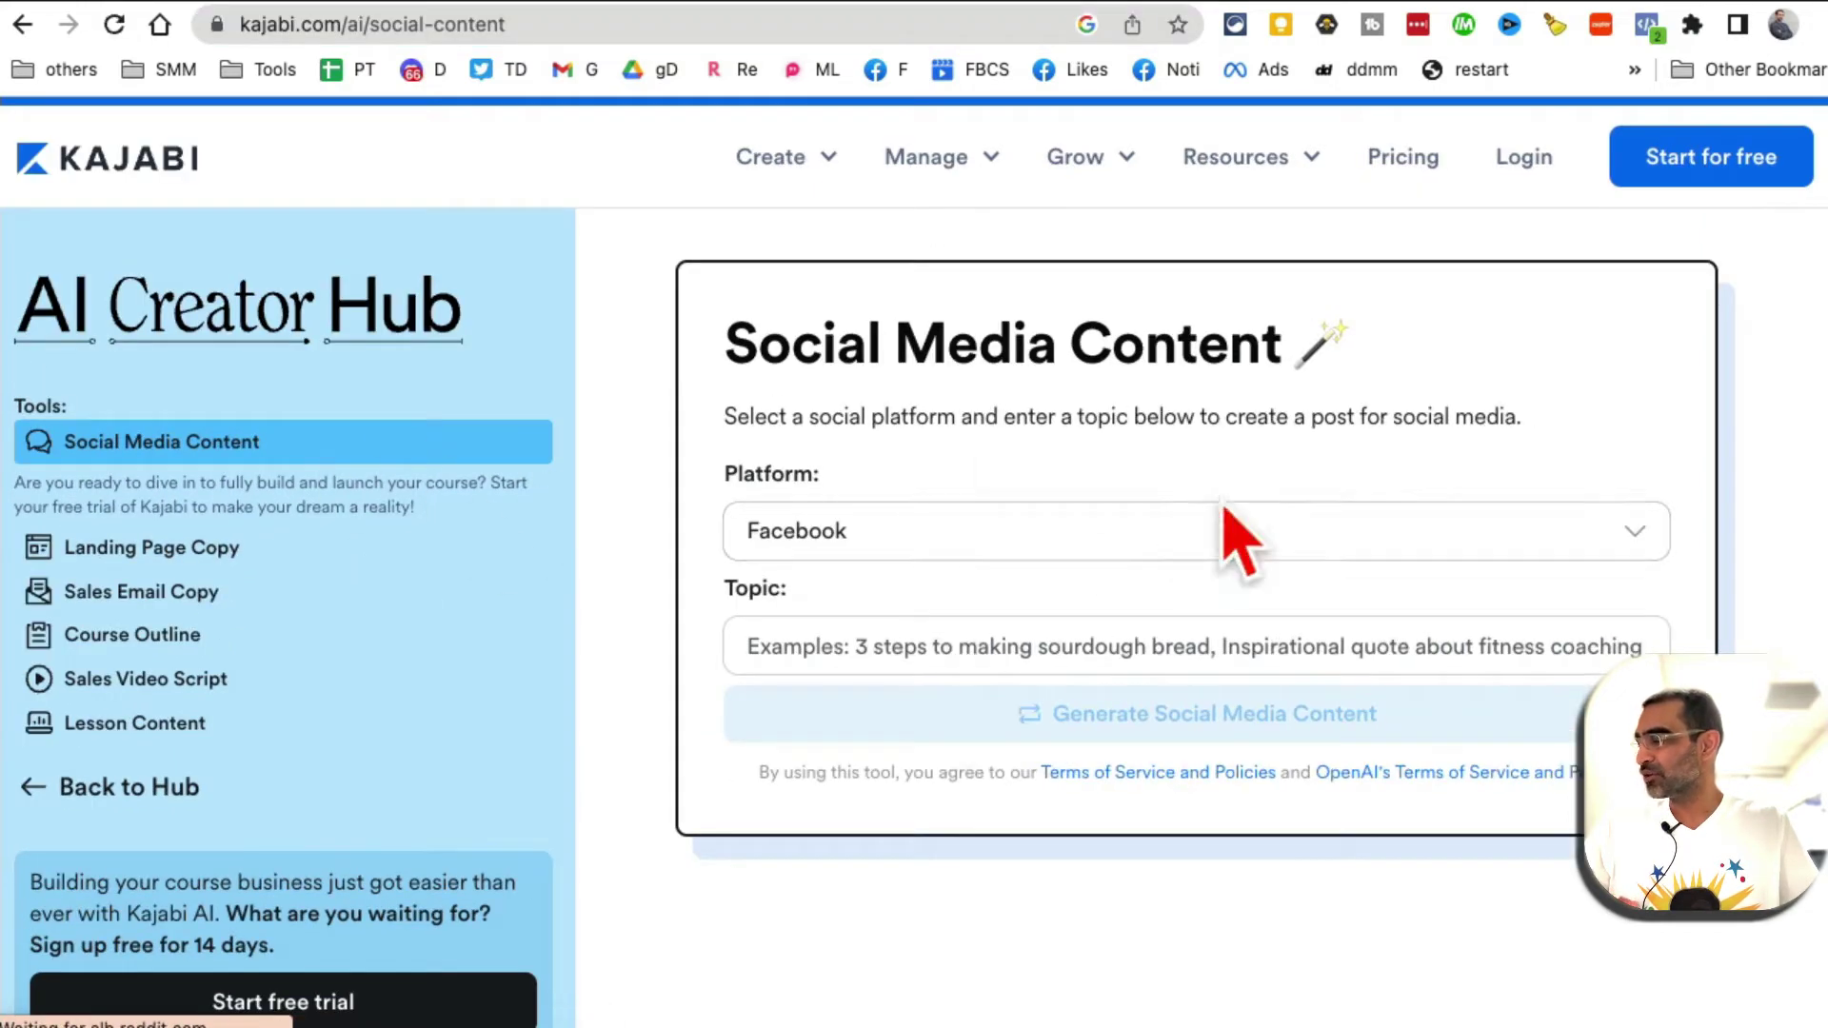
pyautogui.scroll(-2, 1155, 562)
pyautogui.click(1076, 455)
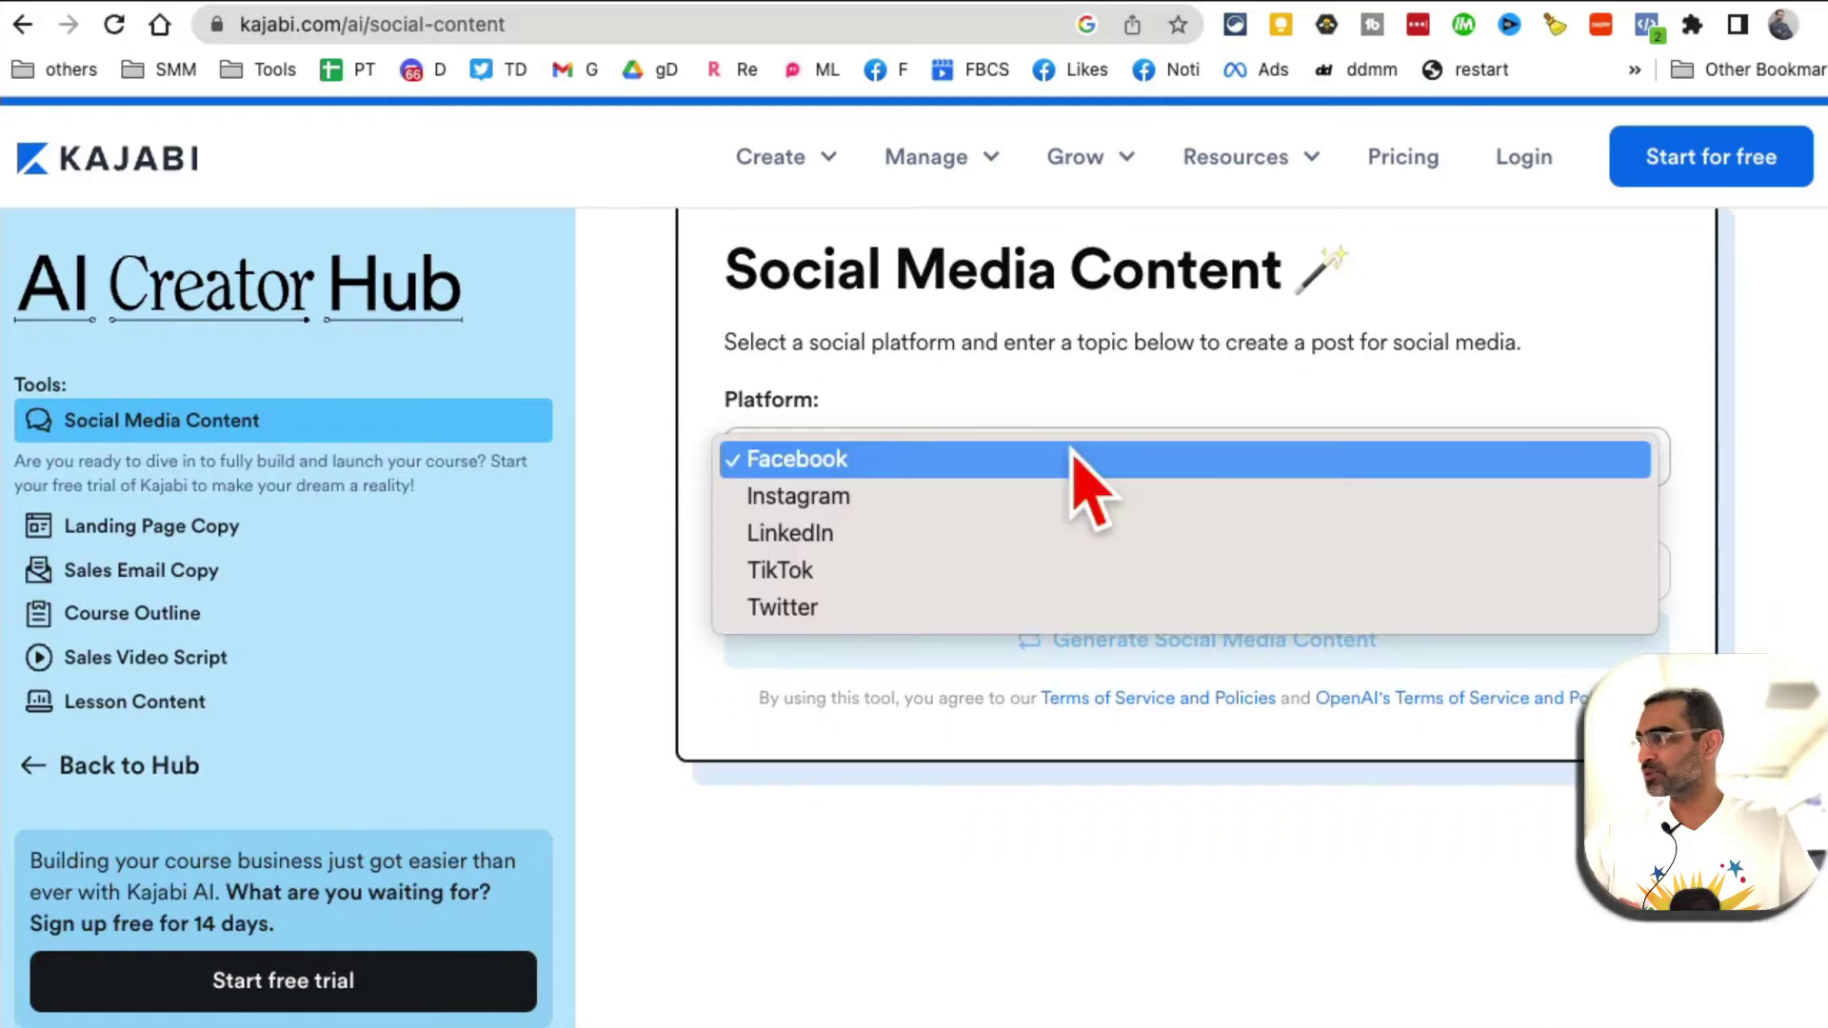
pyautogui.click(1037, 609)
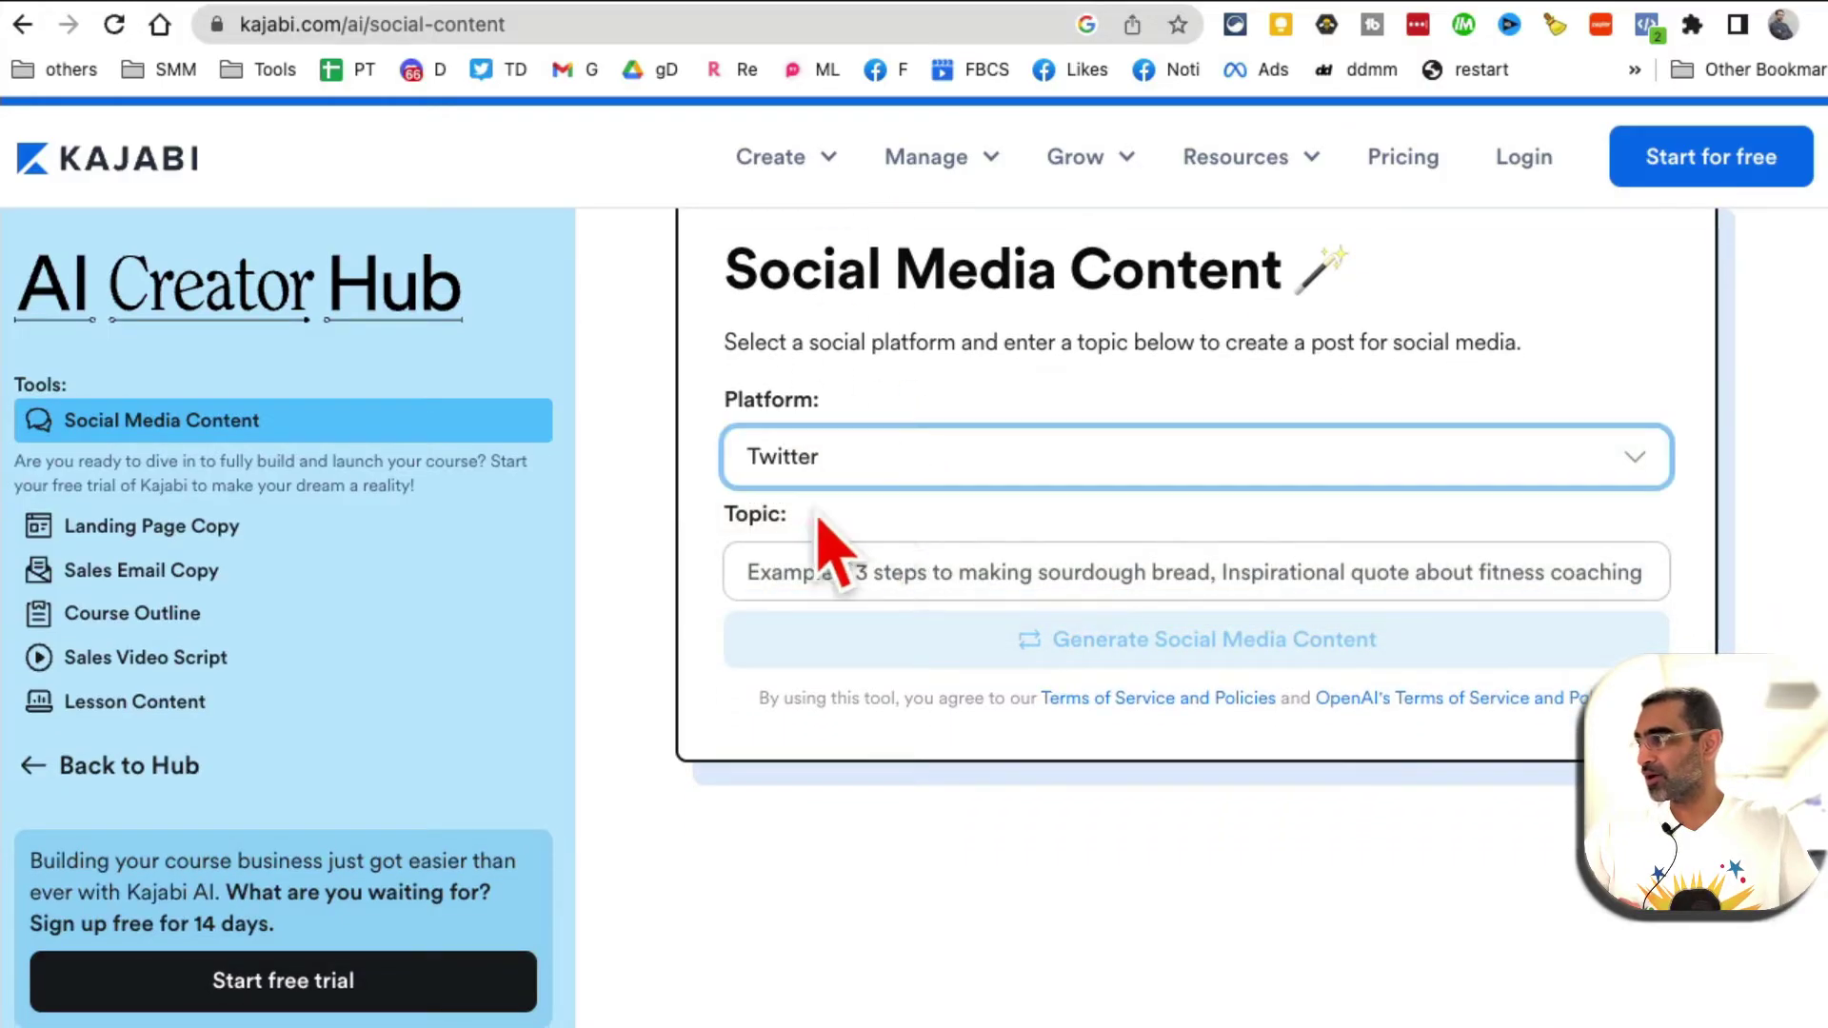
# - Set the post topic to 'social media tips for business'
pyautogui.click(933, 568)
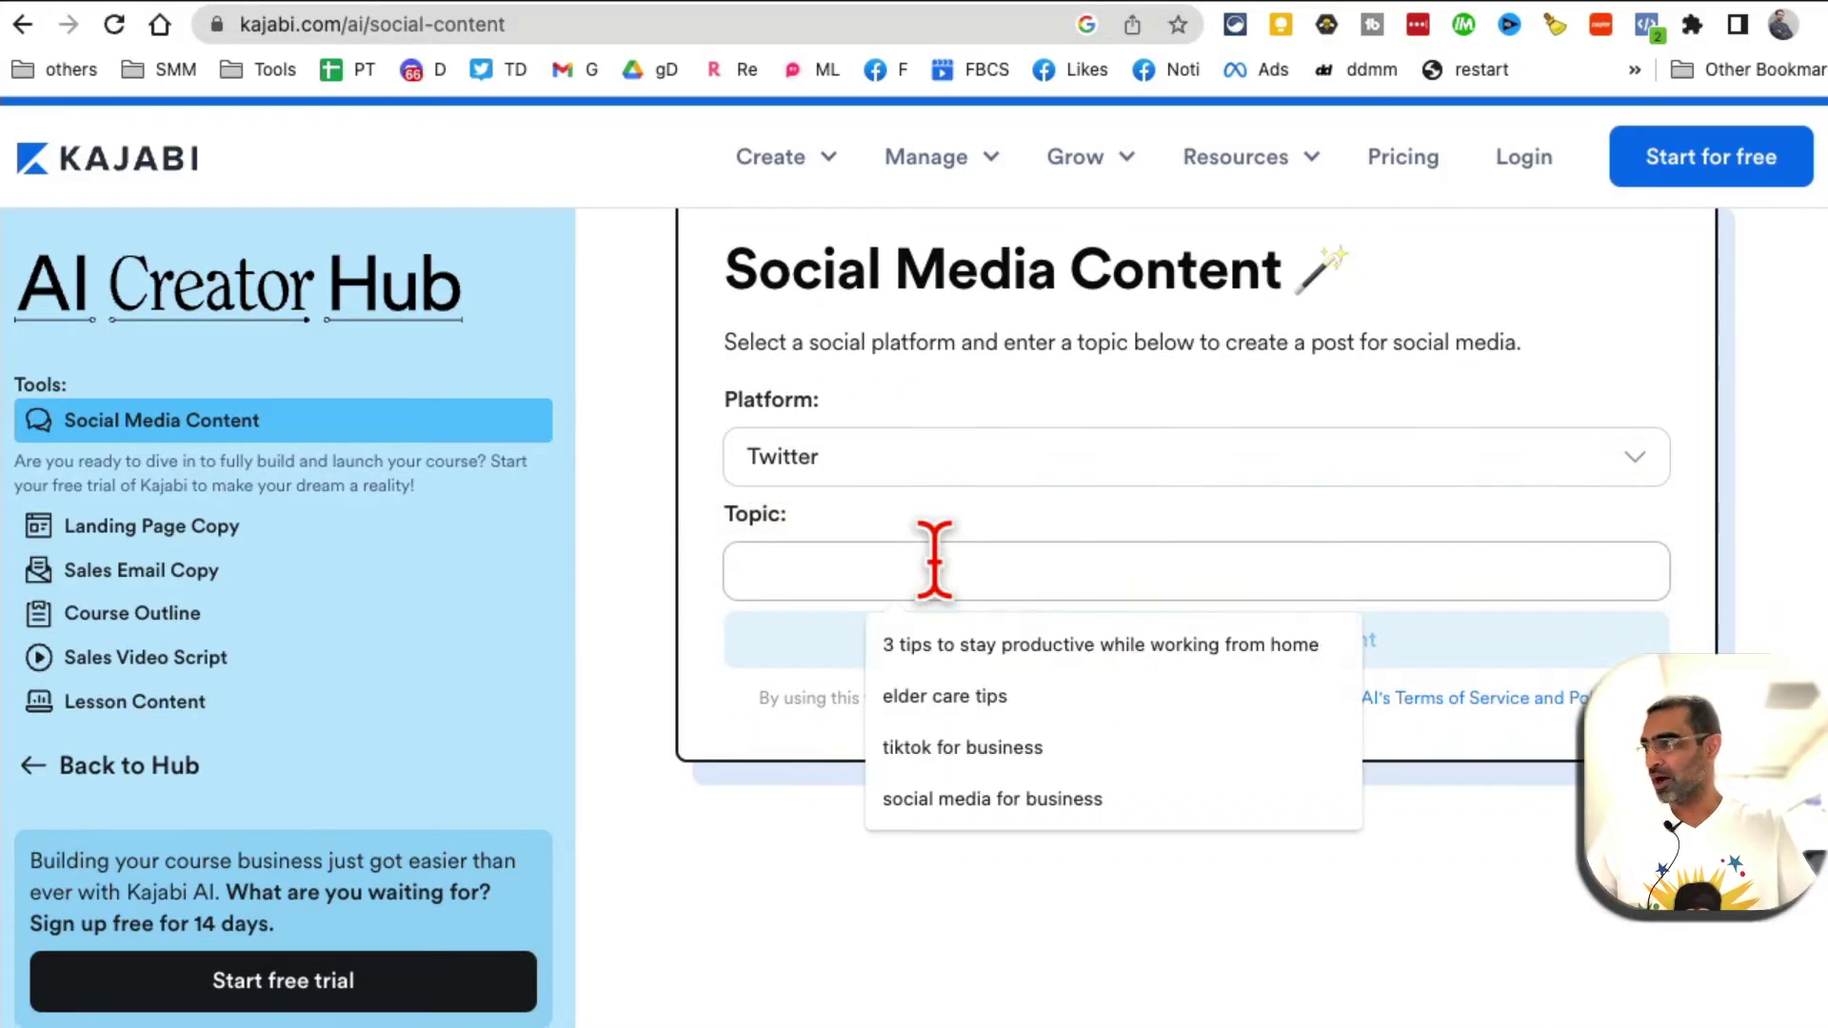
pyautogui.click(980, 687)
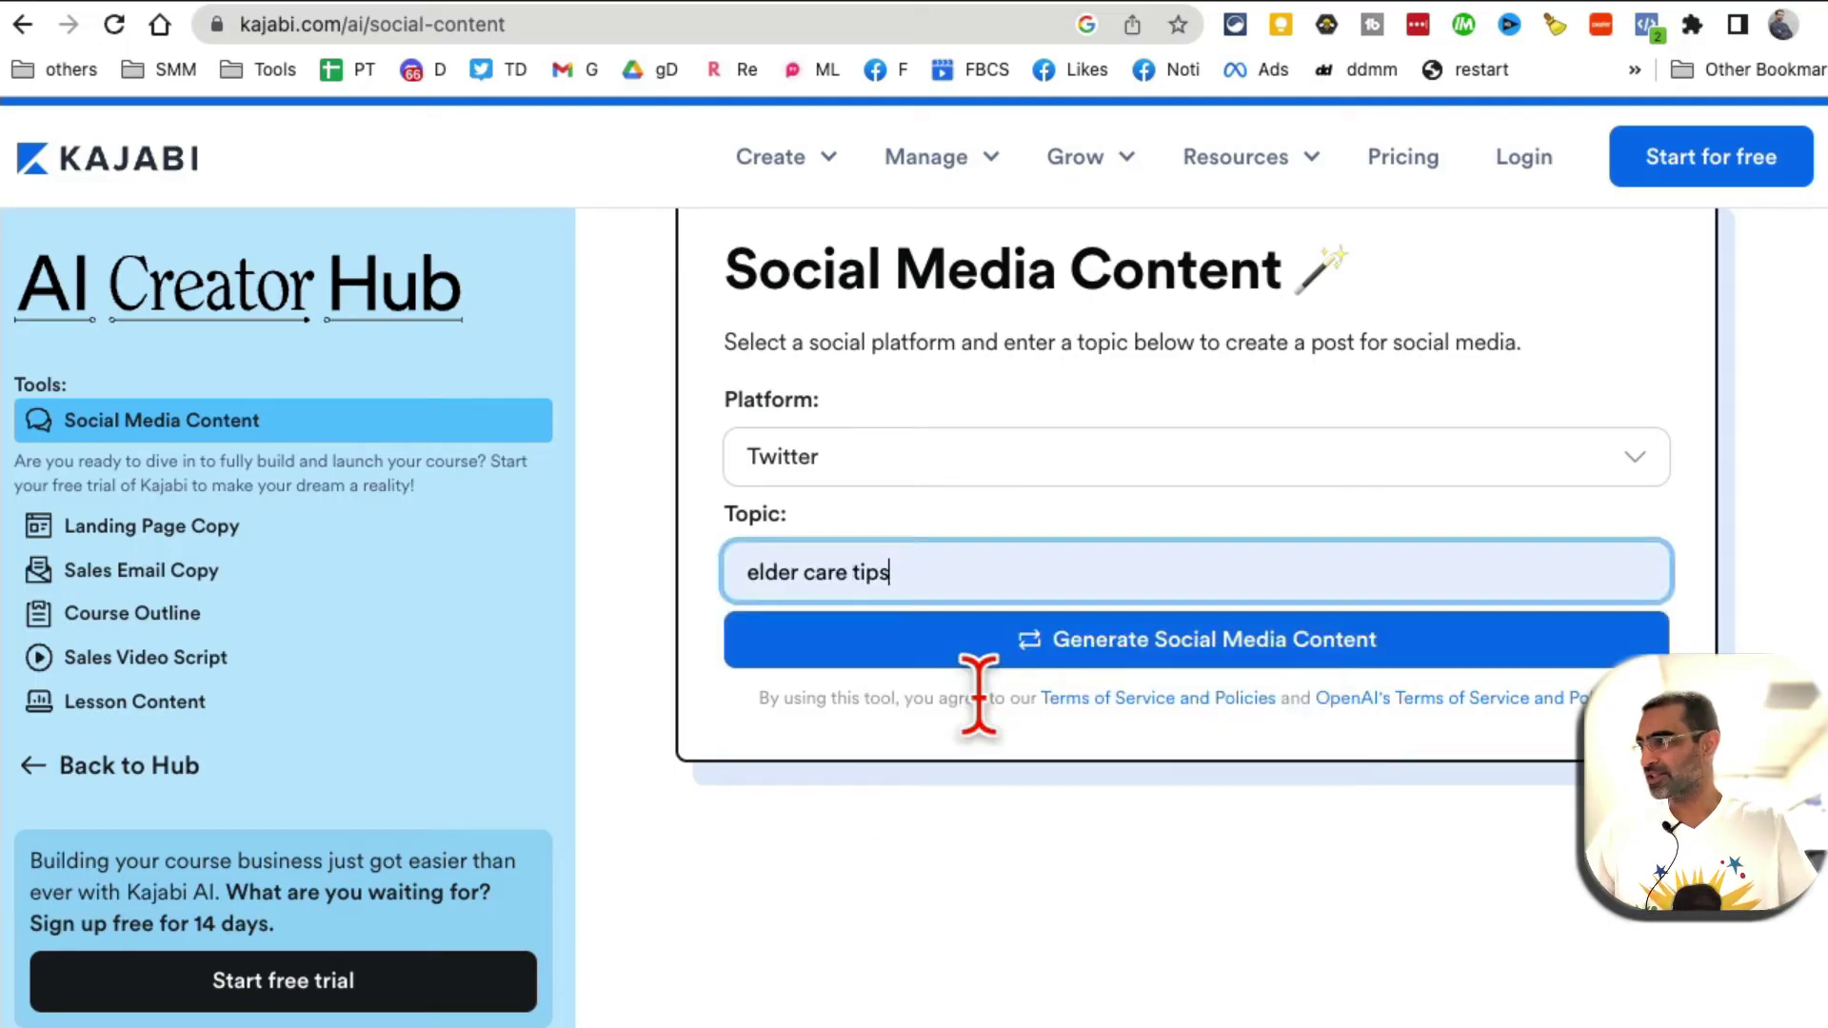
pyautogui.tripleClick(944, 576)
pyautogui.press('BackSpace')
pyautogui.click(944, 576)
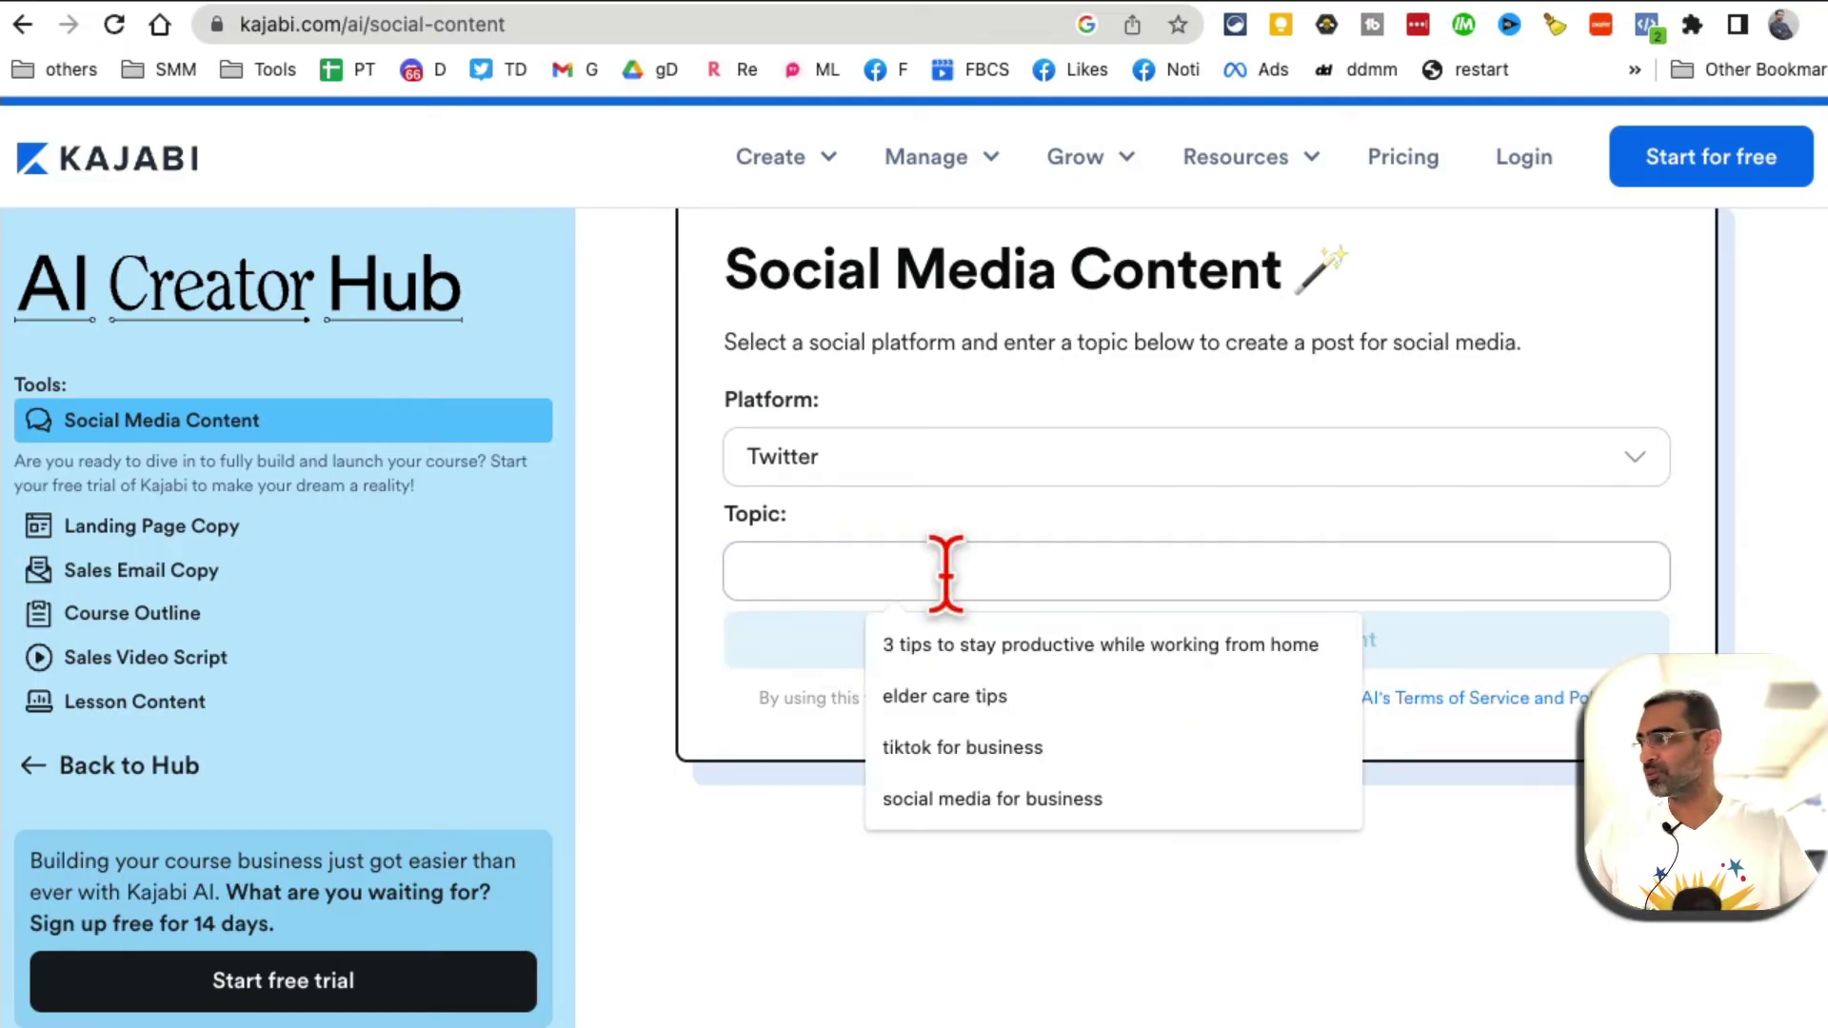
pyautogui.click(1023, 802)
pyautogui.click(875, 572)
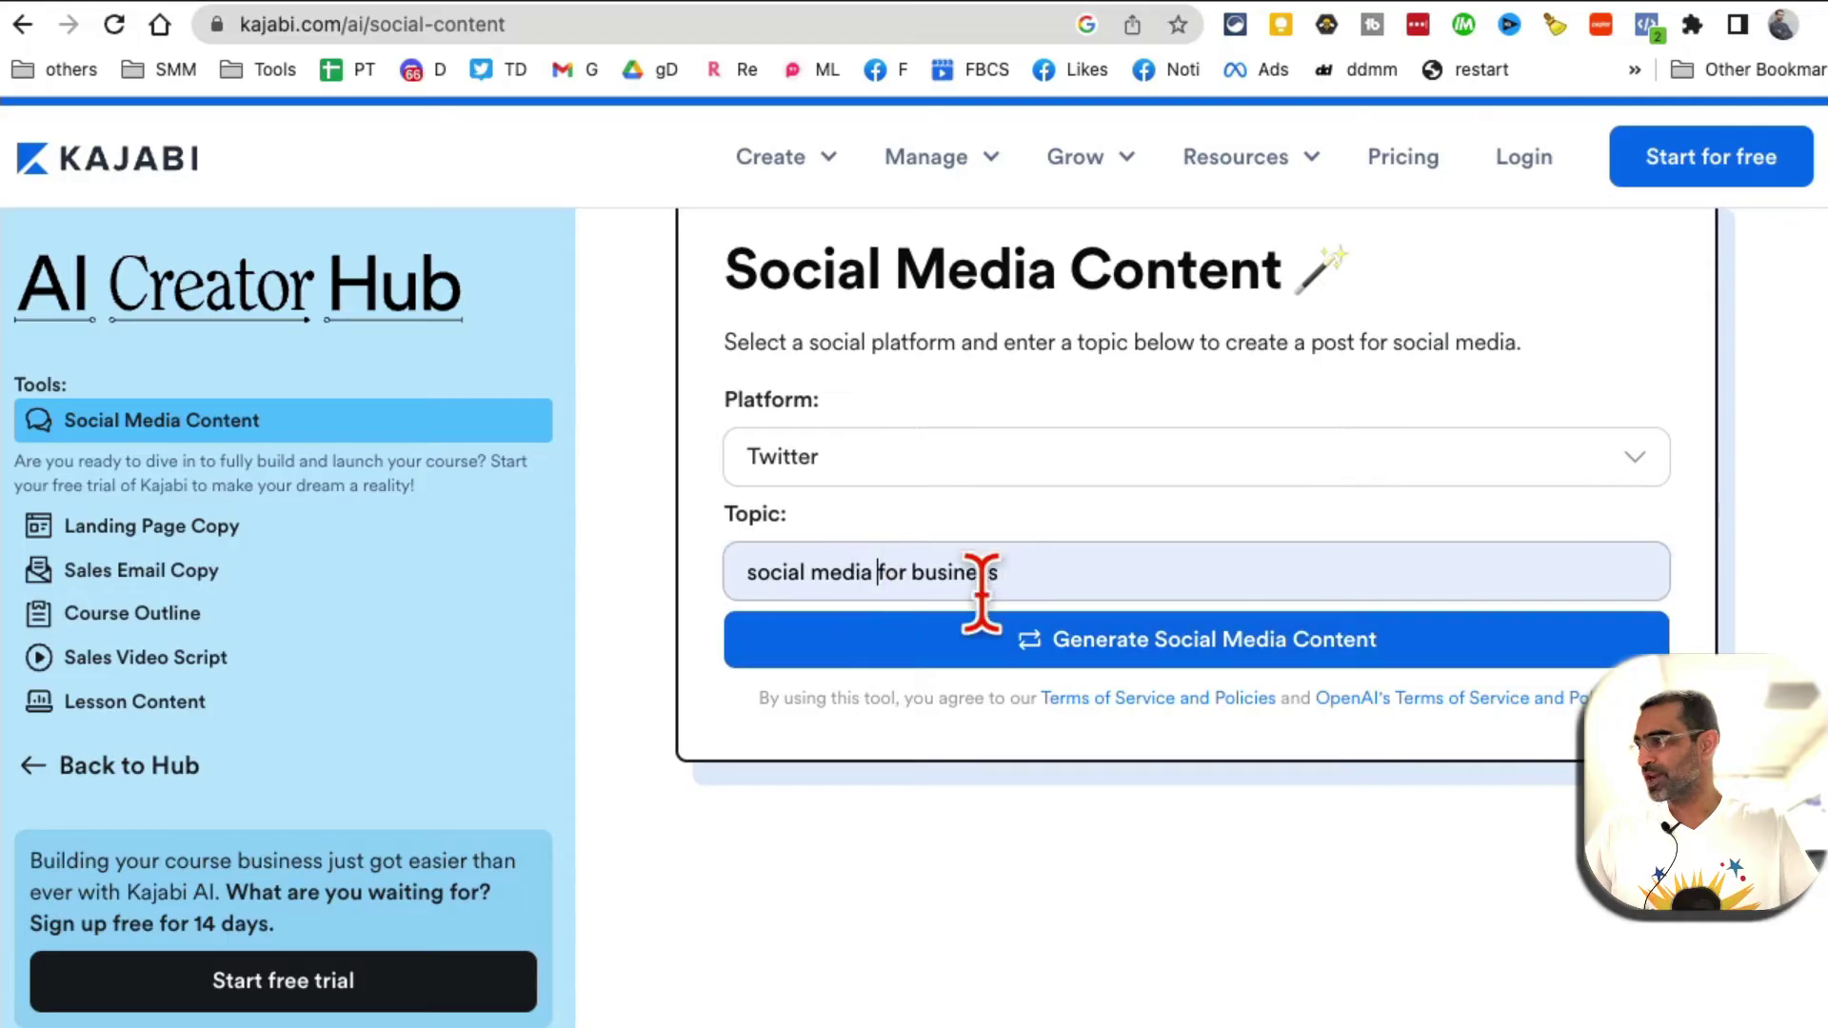
pyautogui.write('t')
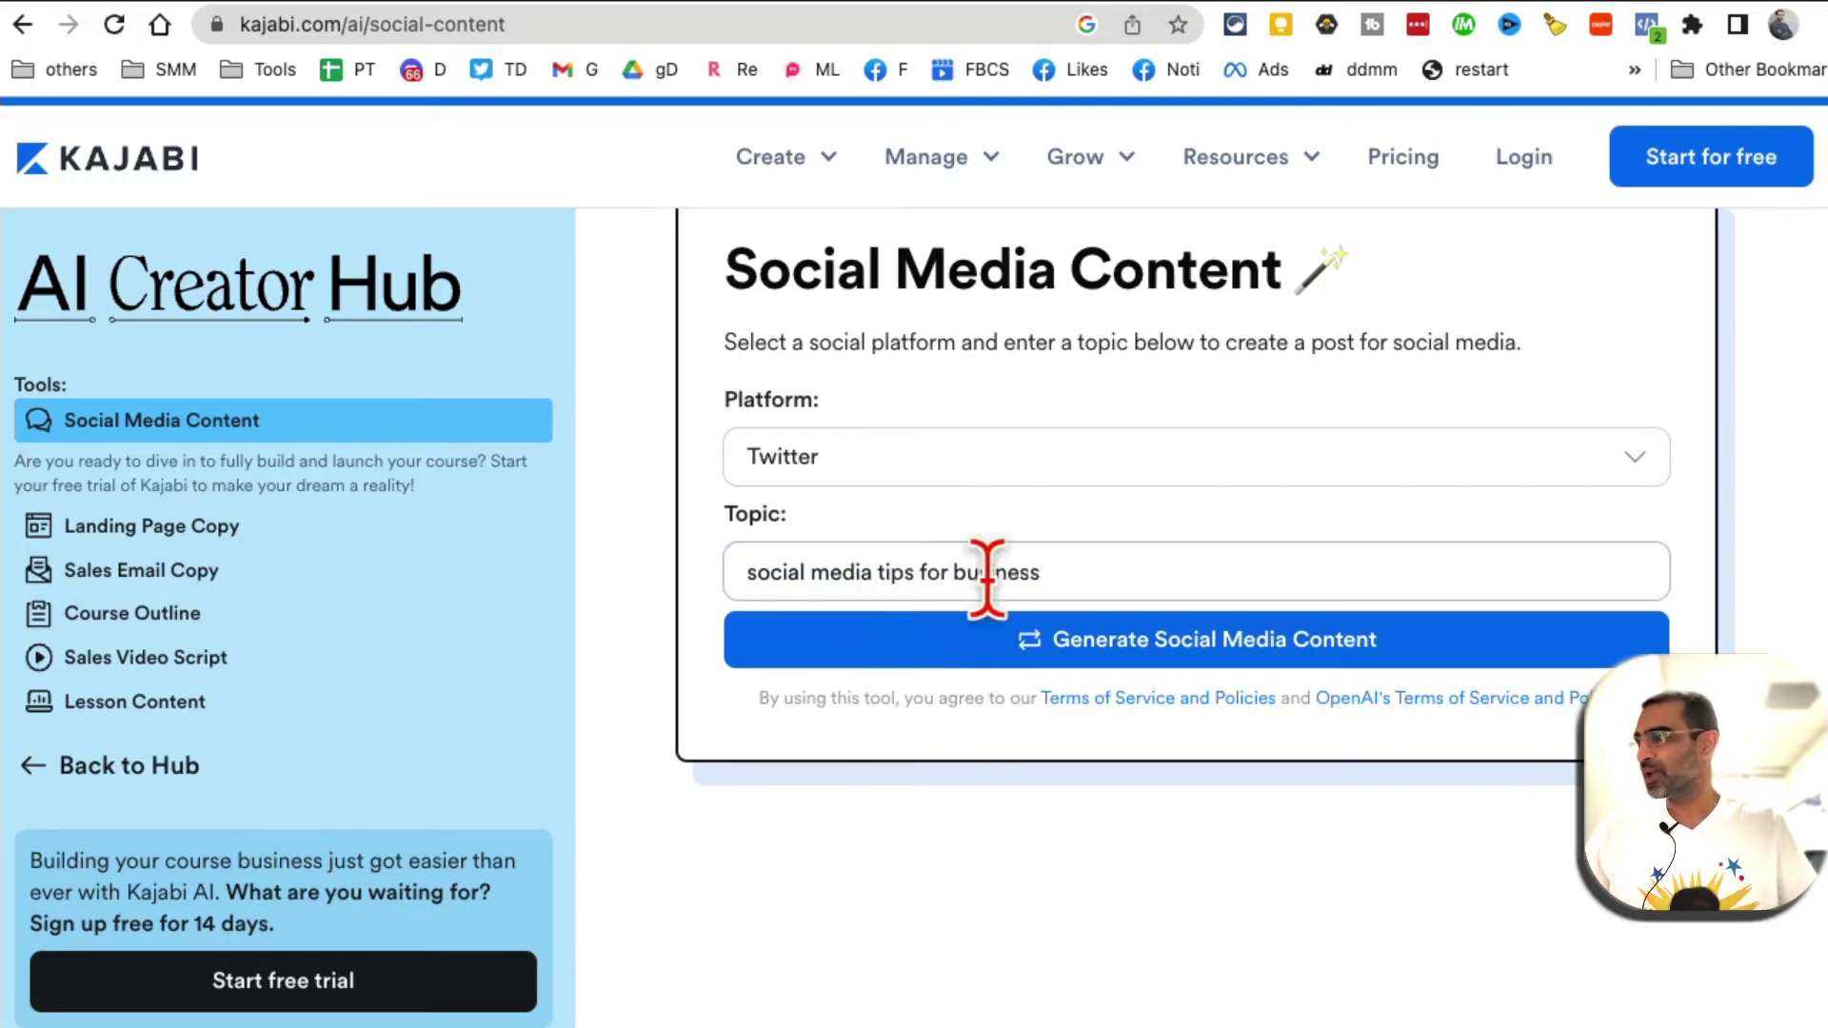
pyautogui.write('ips')
# - Generate the Twitter post and reword it with Make it inspiring
pyautogui.click(1228, 655)
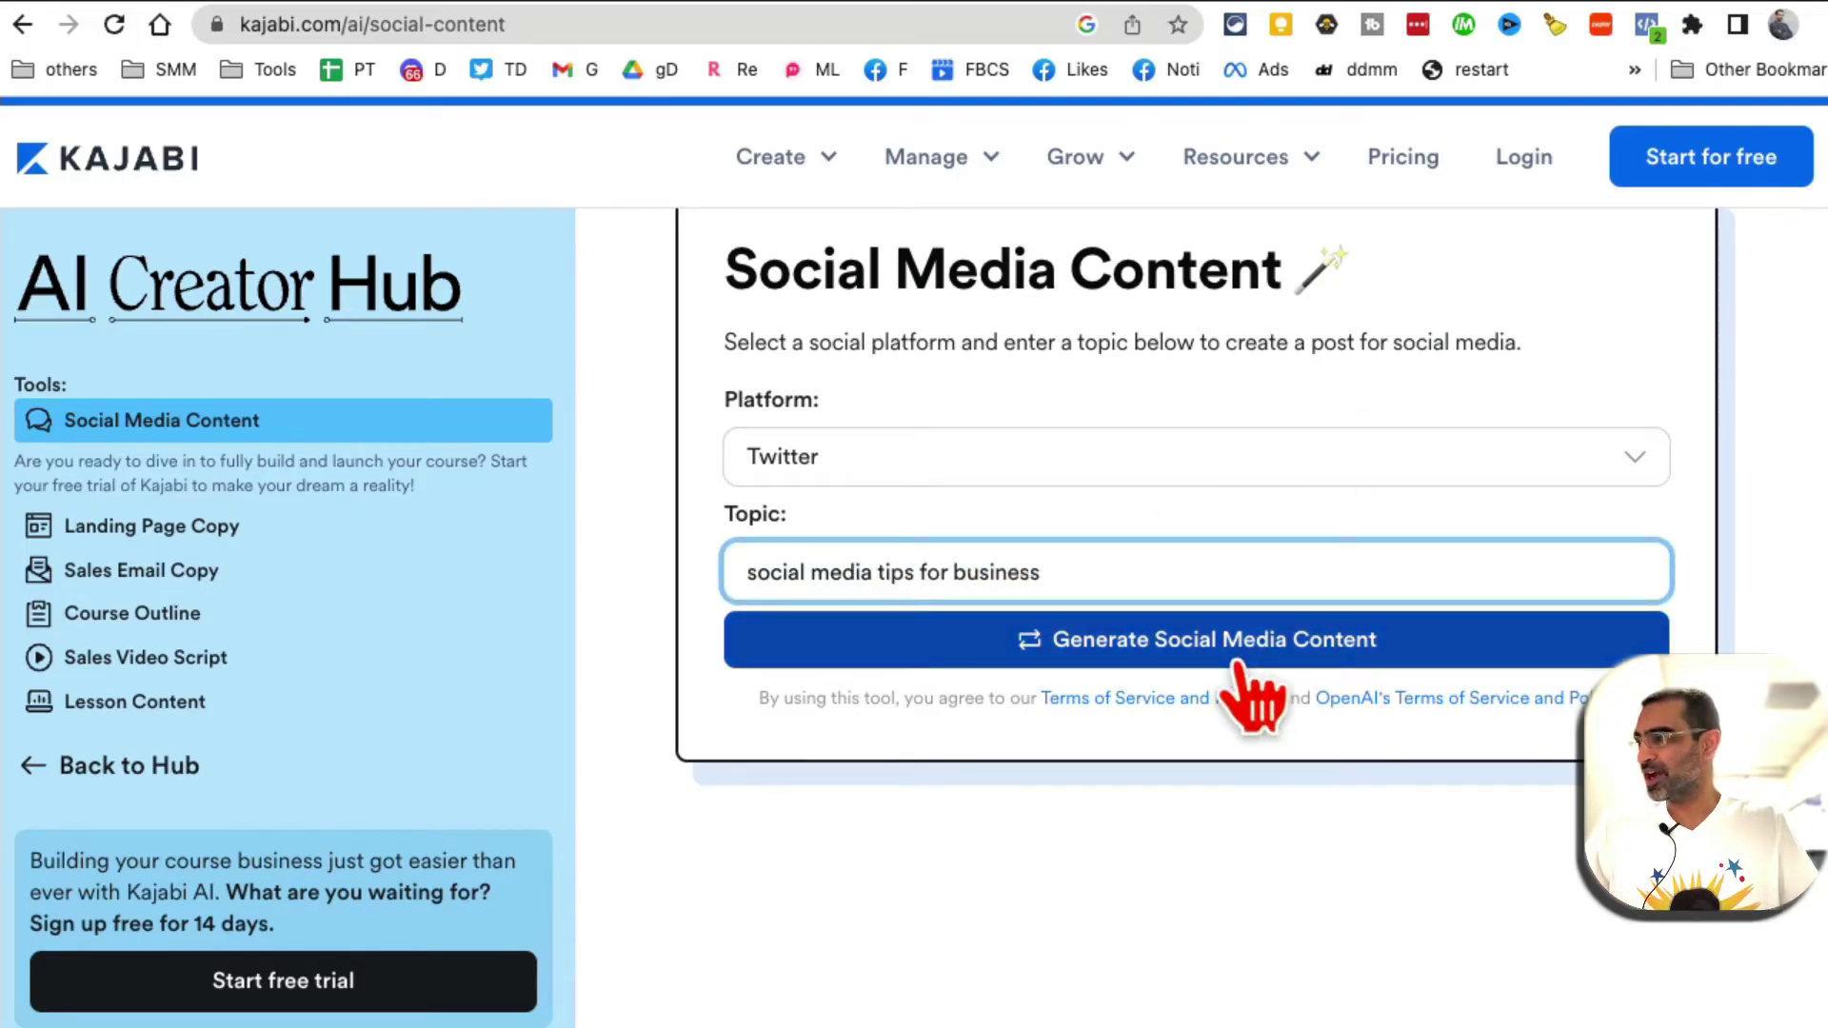
pyautogui.click(1236, 664)
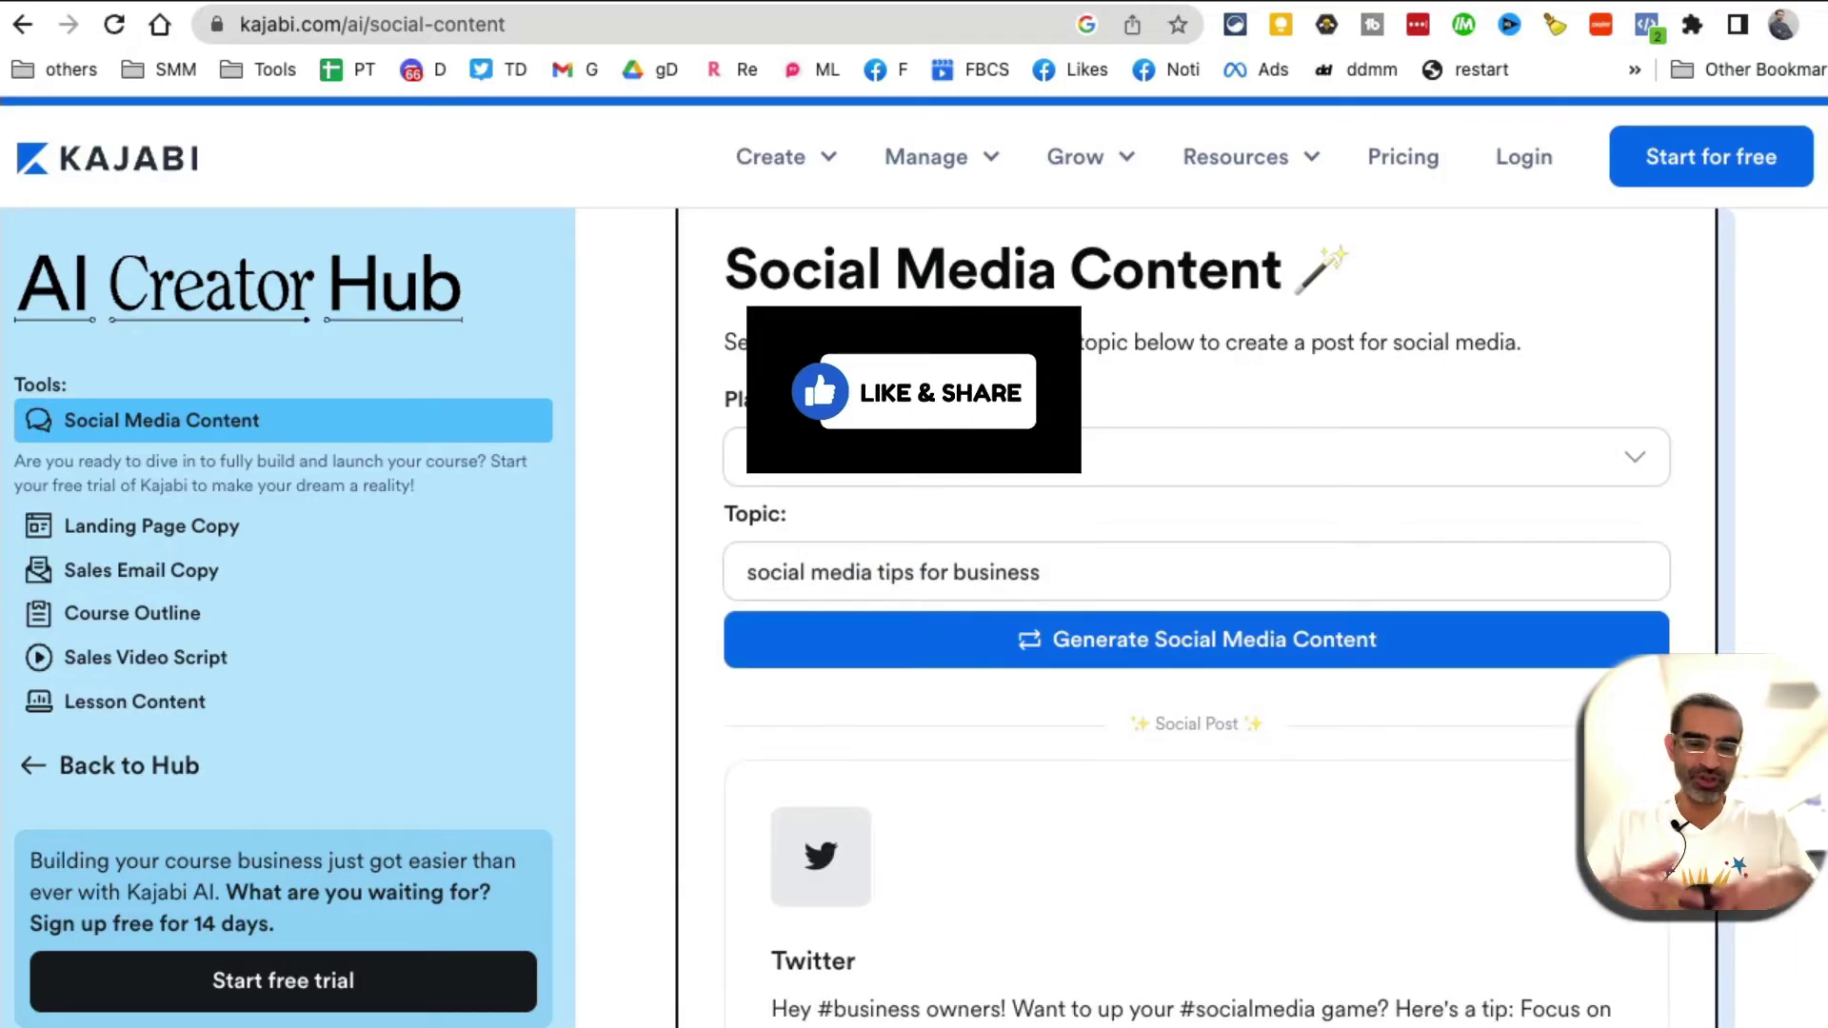
pyautogui.scroll(-7, 1460, 552)
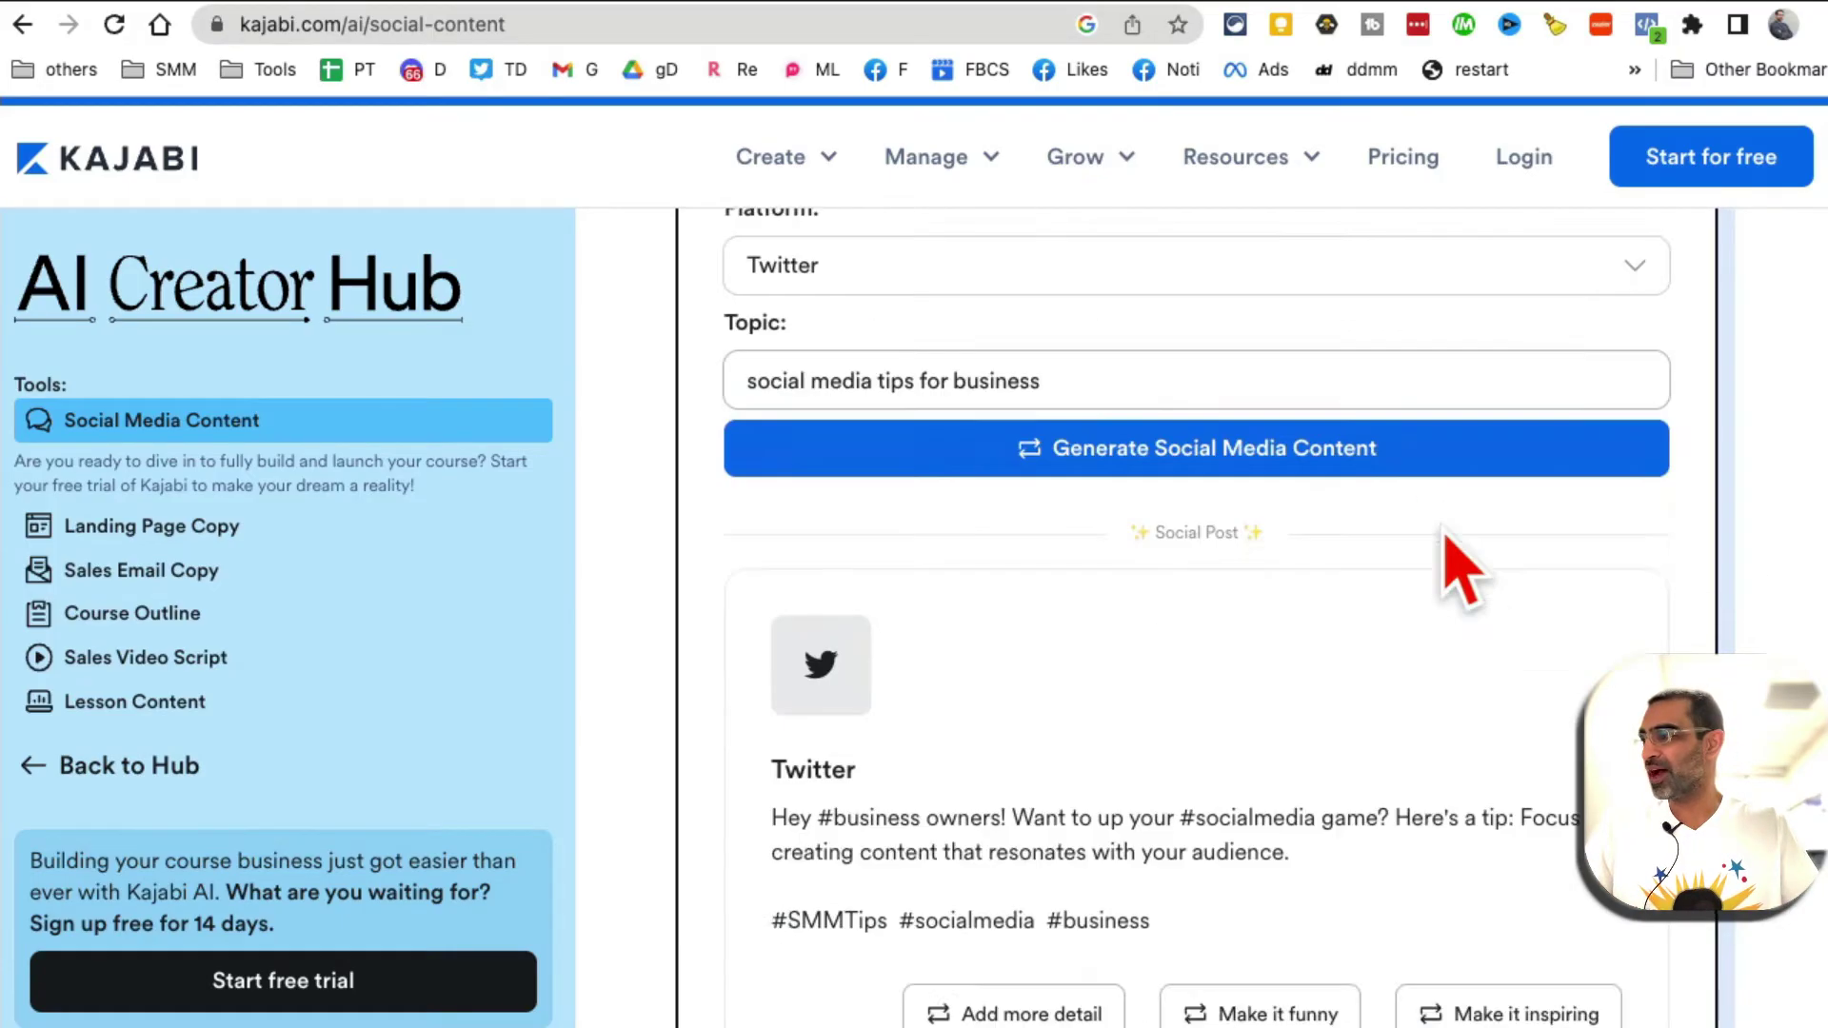
pyautogui.scroll(2, 1566, 567)
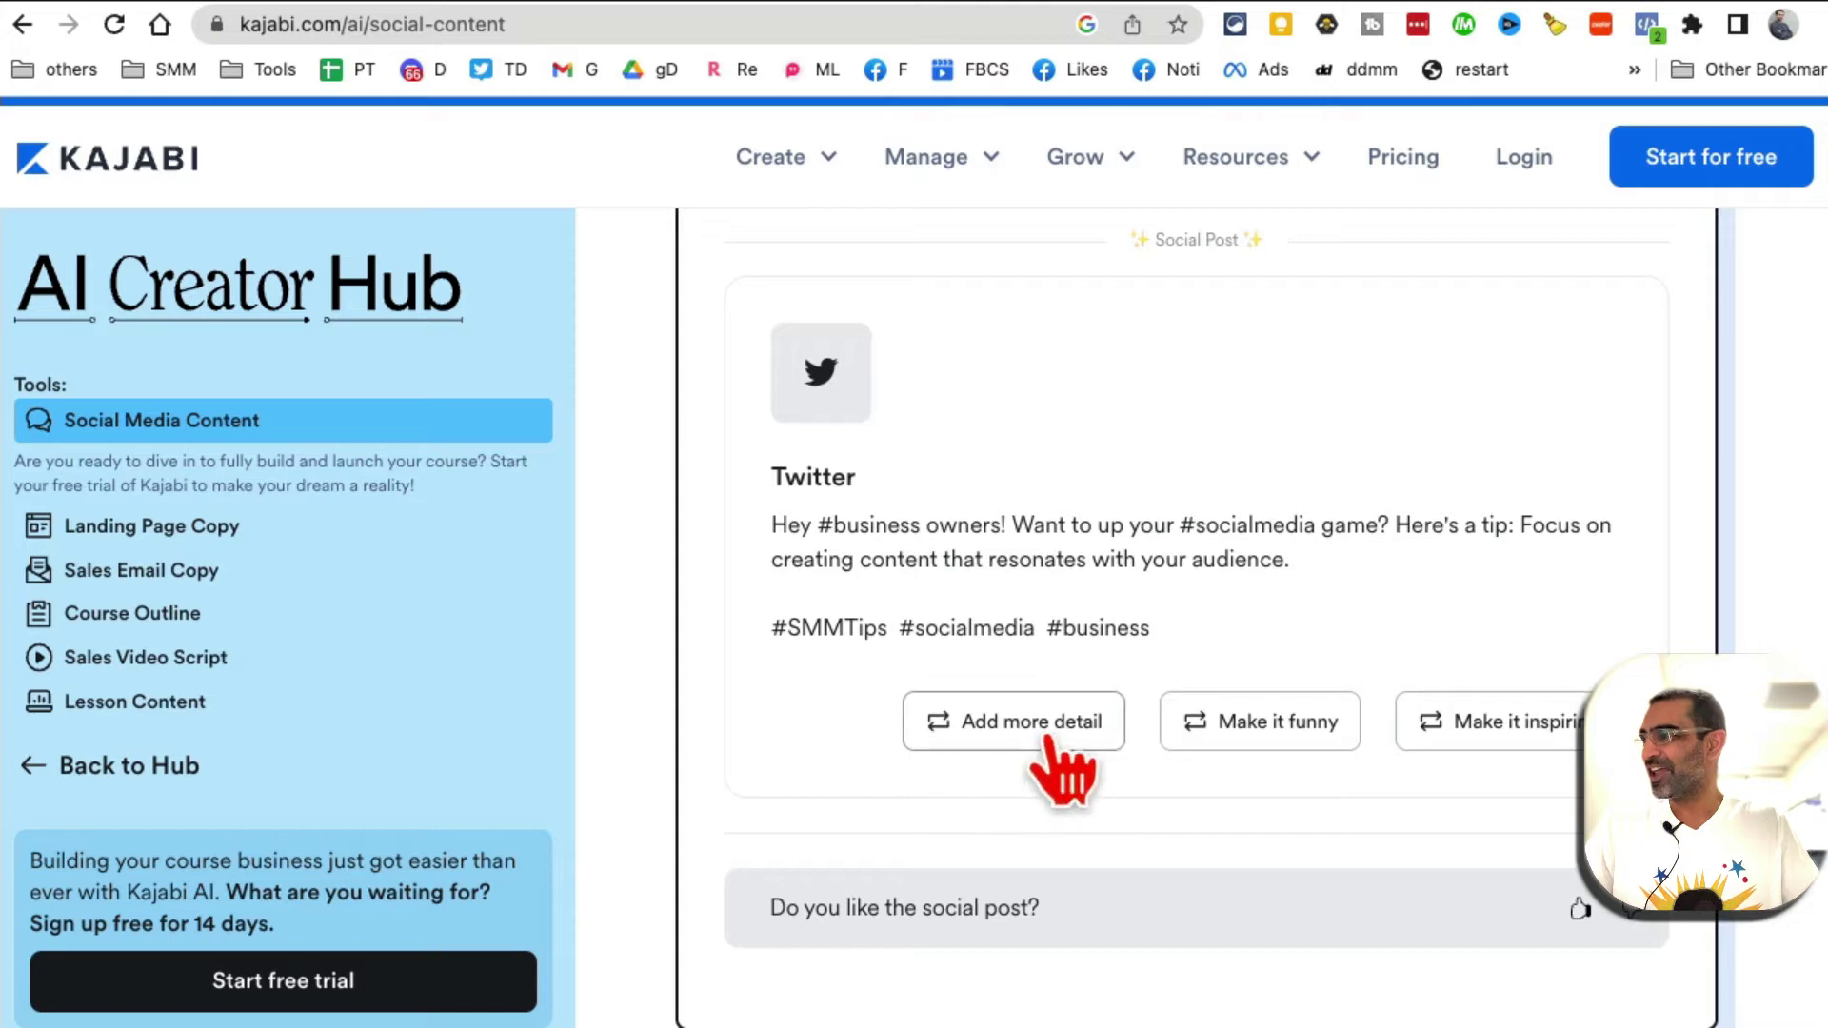
pyautogui.click(1513, 728)
pyautogui.scroll(5, 1550, 632)
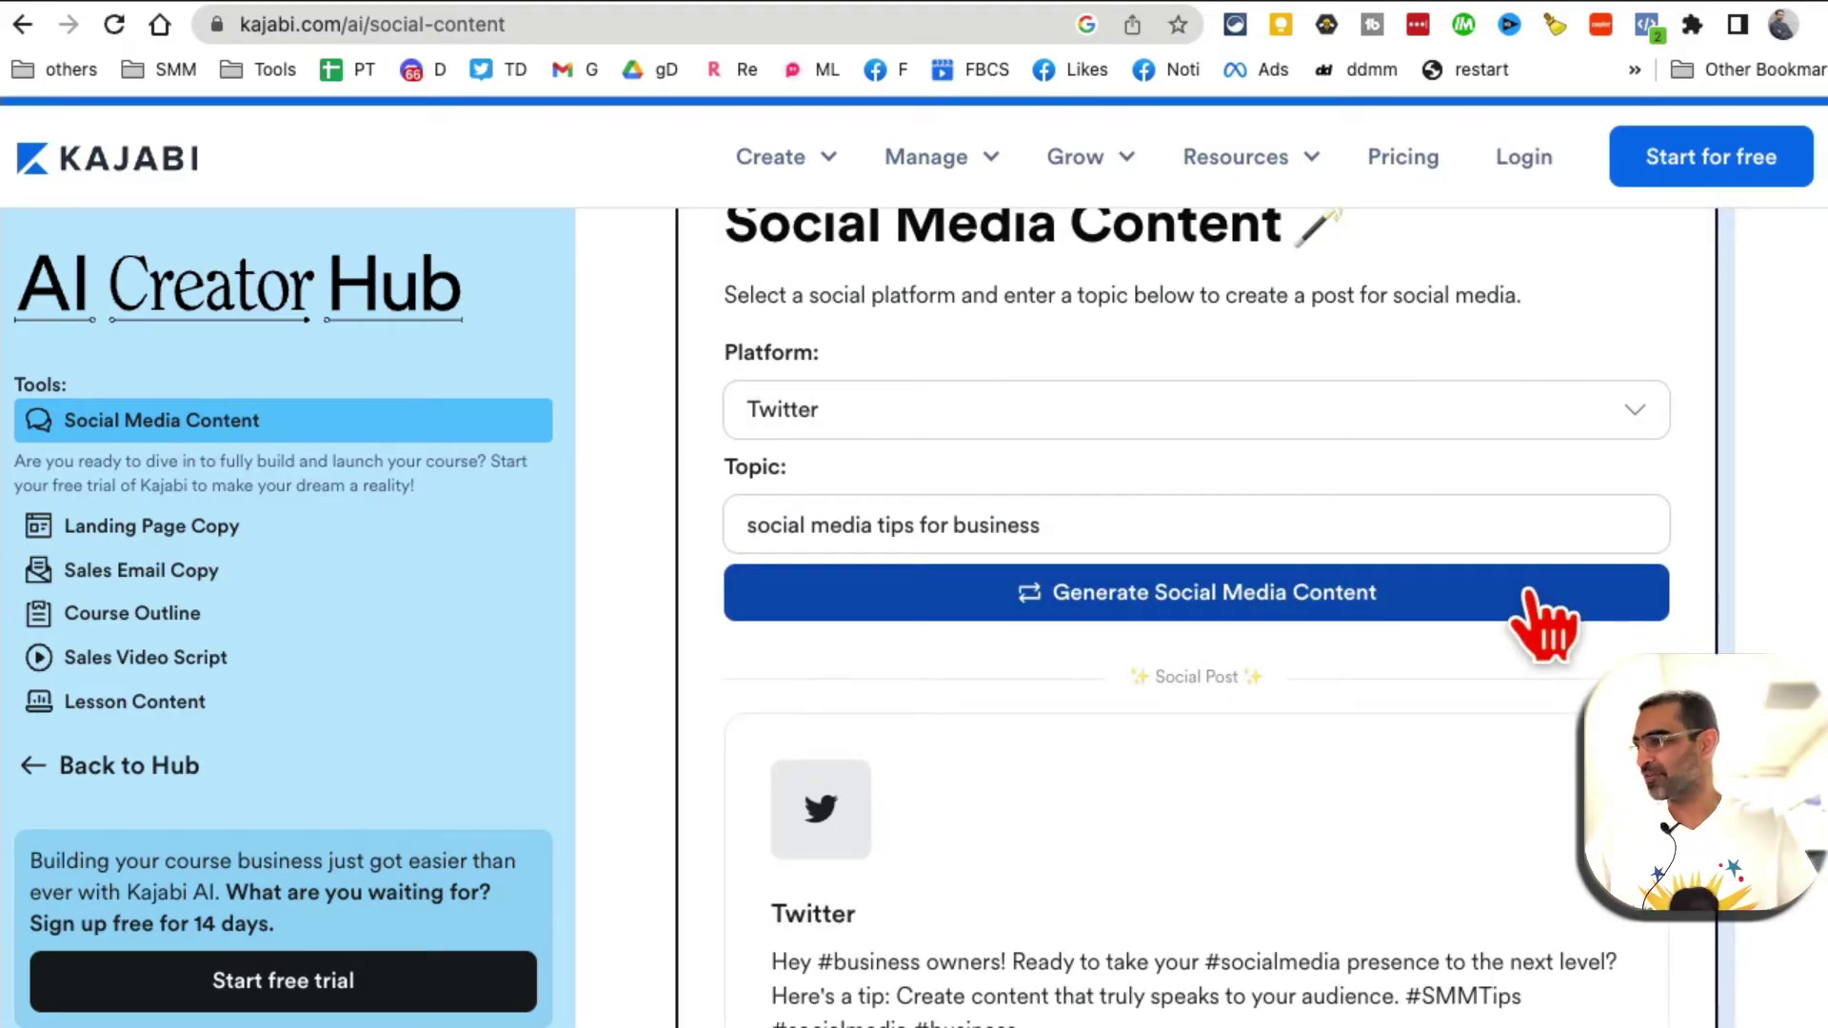
pyautogui.scroll(-3, 1525, 592)
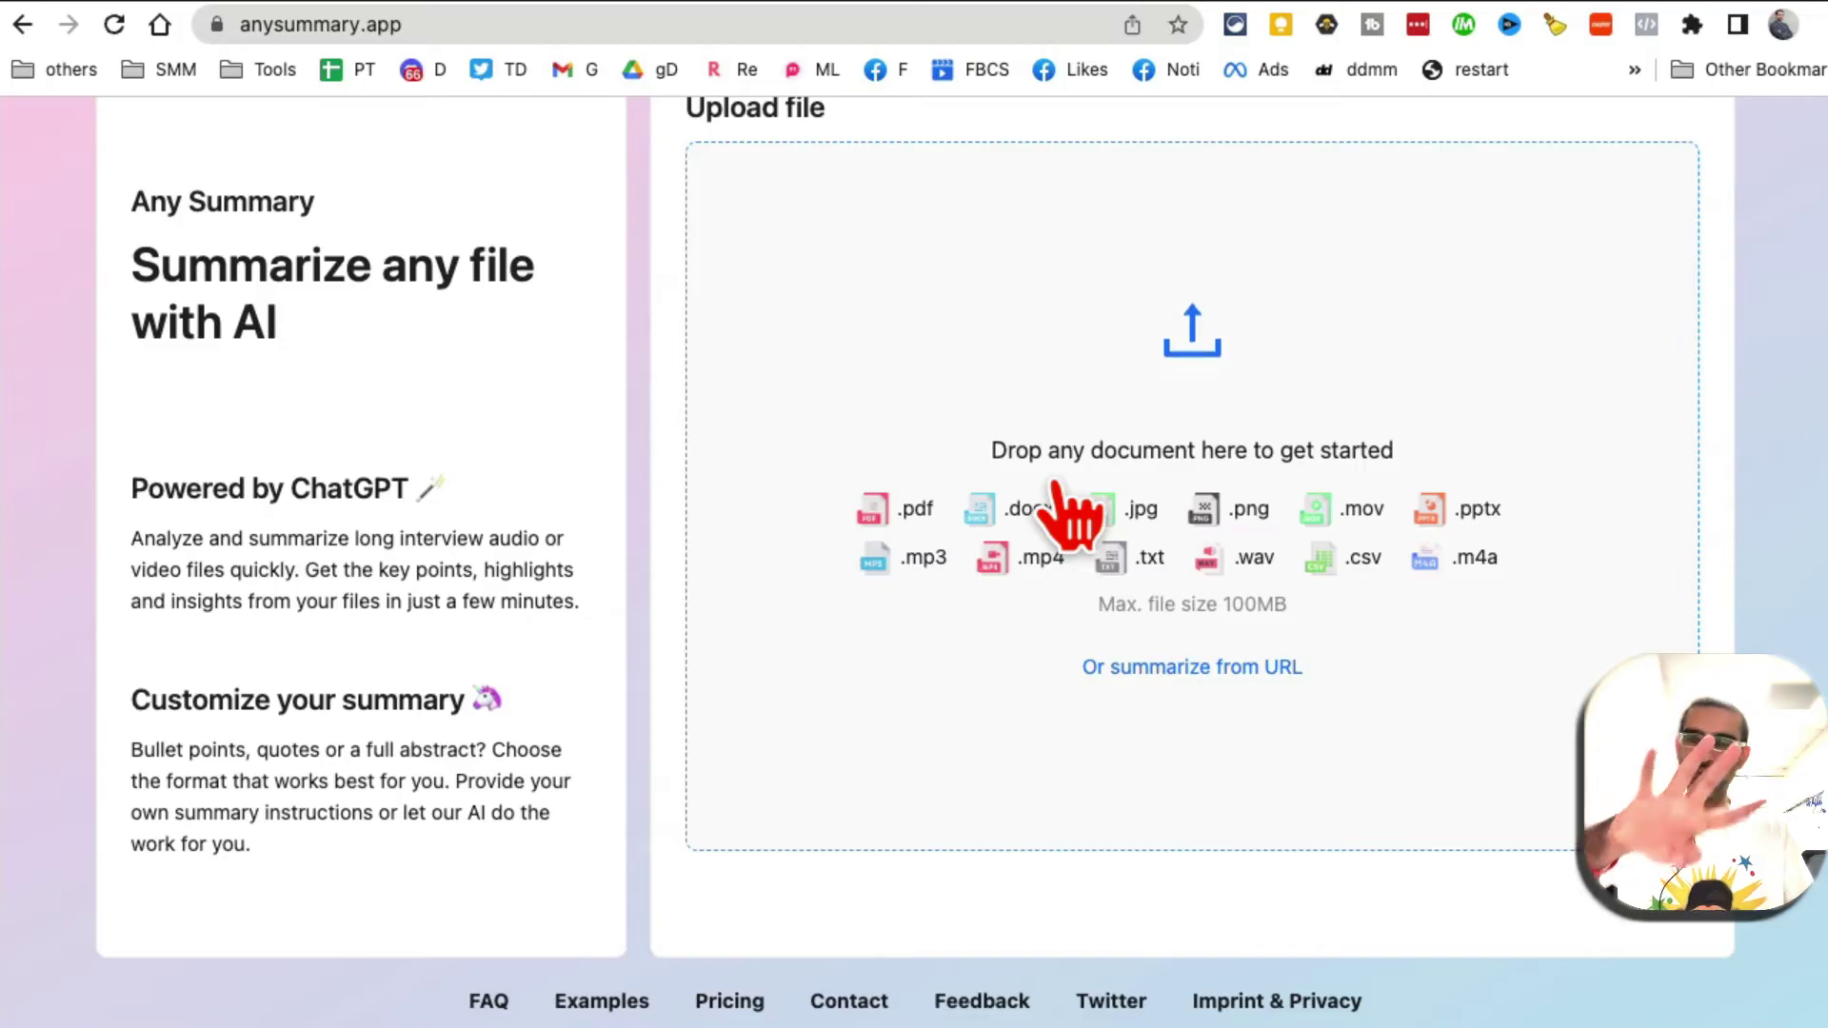
# - Open AnySummary's upload file chooser, showing the 'vtv memorial day ads' folder
pyautogui.scroll(1, 904, 333)
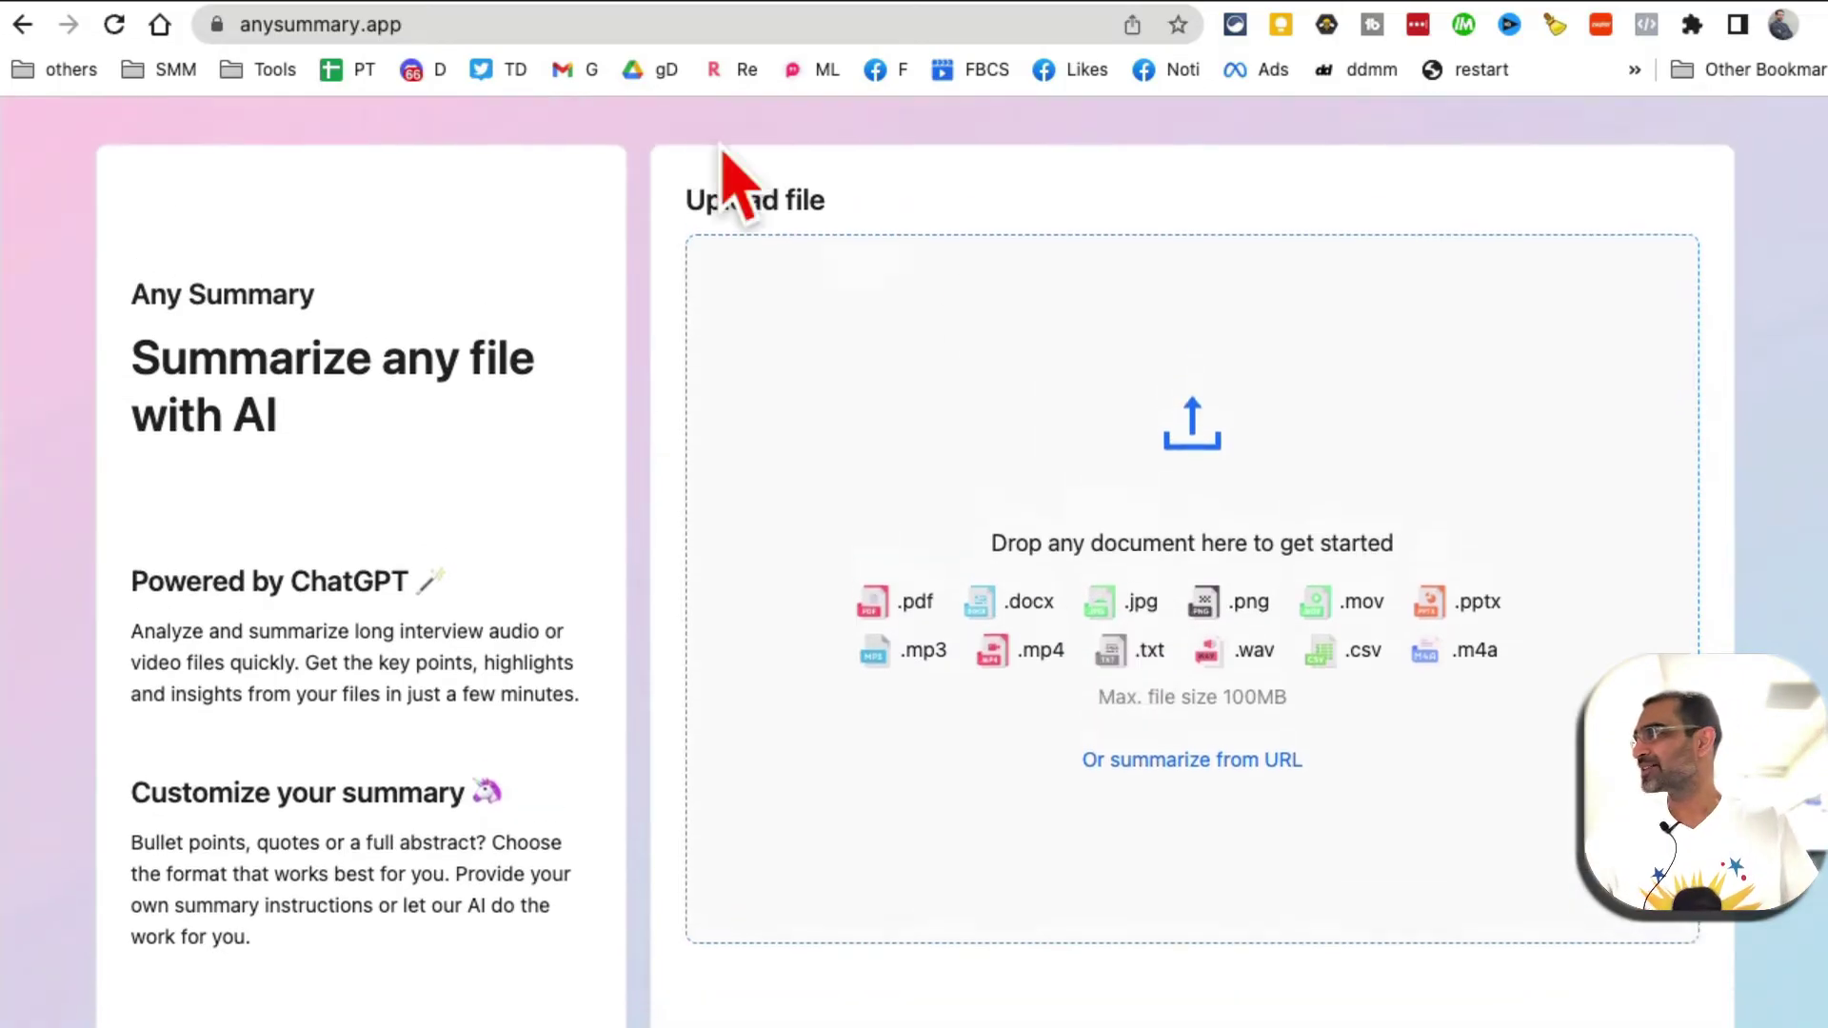
pyautogui.click(445, 29)
pyautogui.click(259, 422)
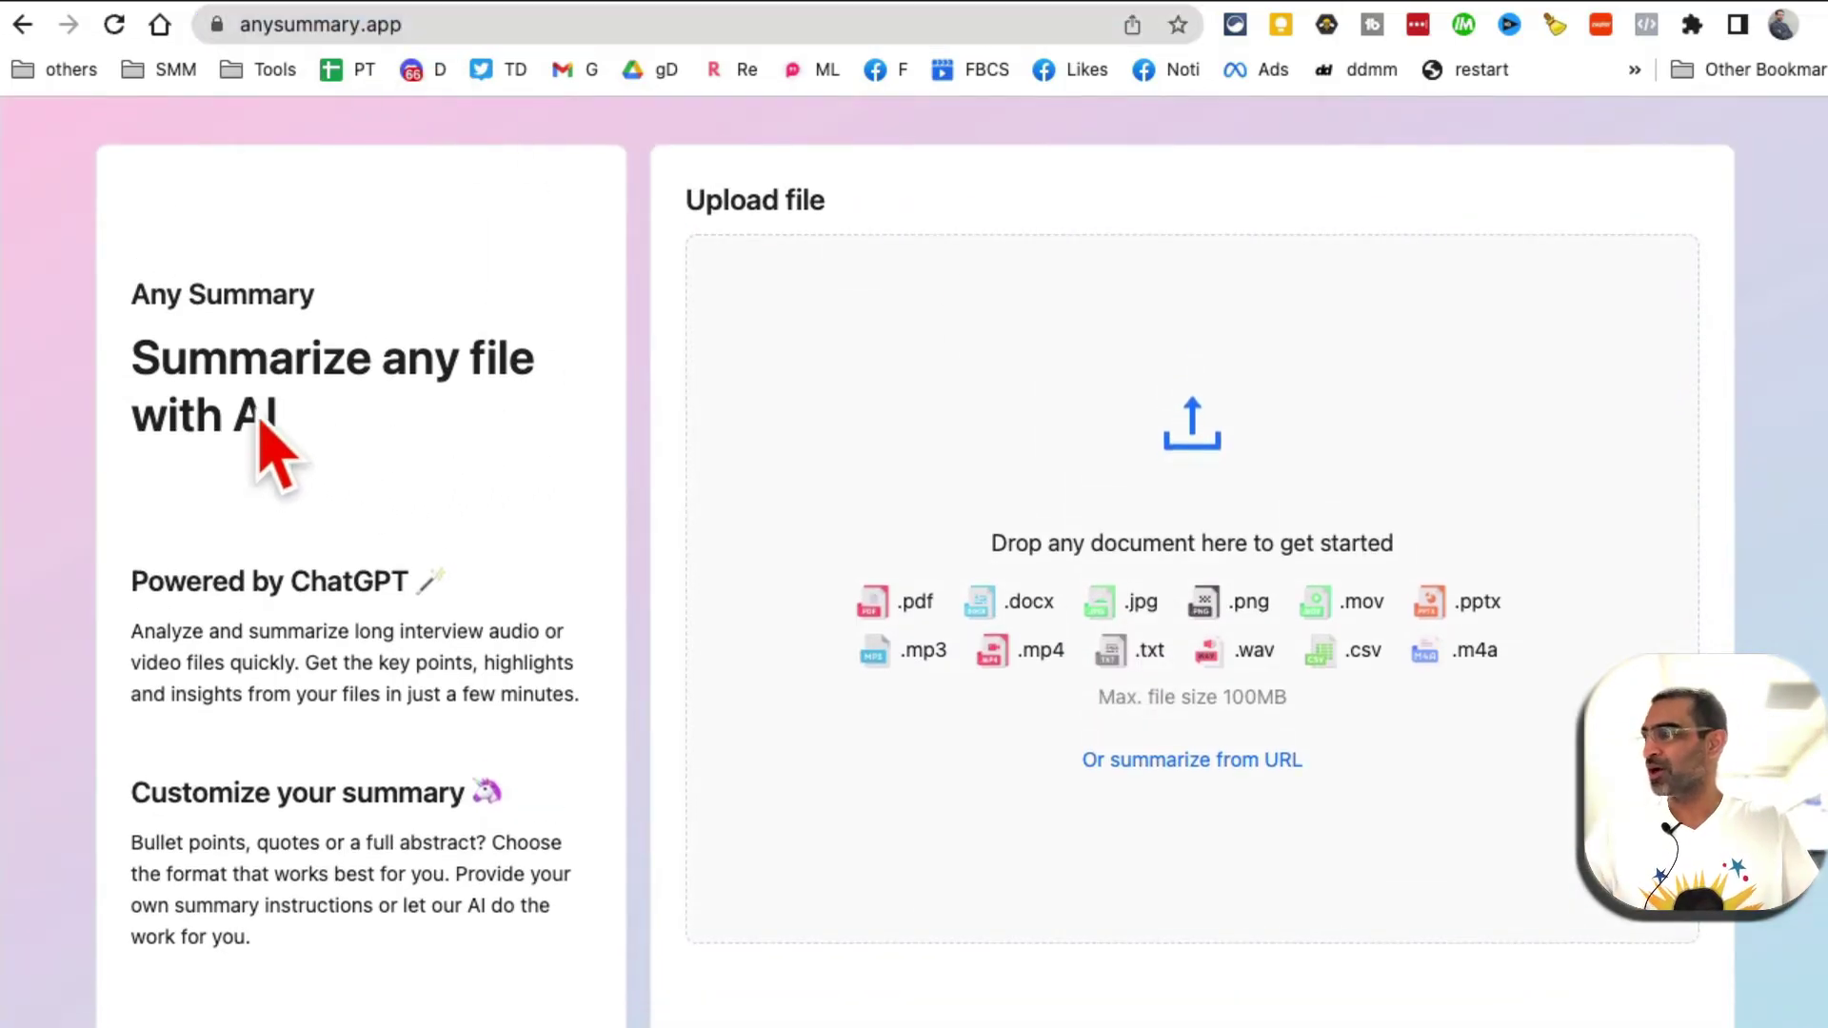
pyautogui.moveTo(259, 422); pyautogui.dragTo(90, 408)
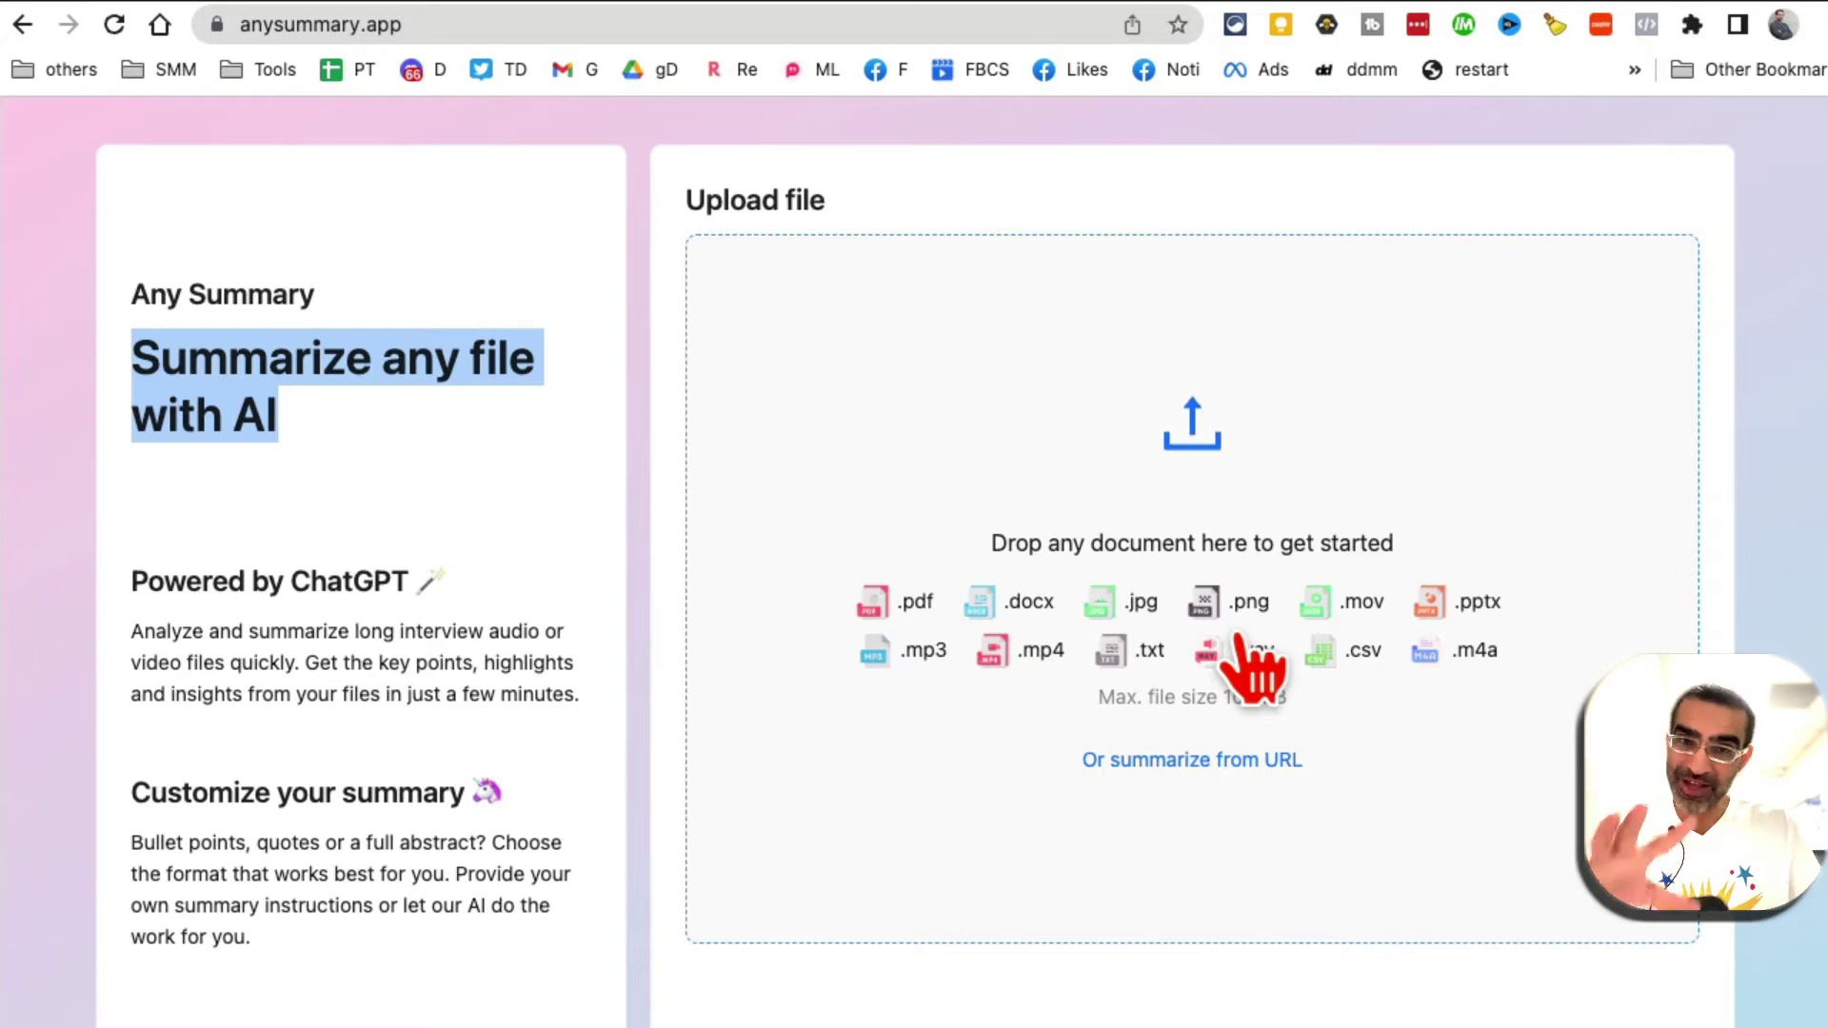
pyautogui.click(1180, 481)
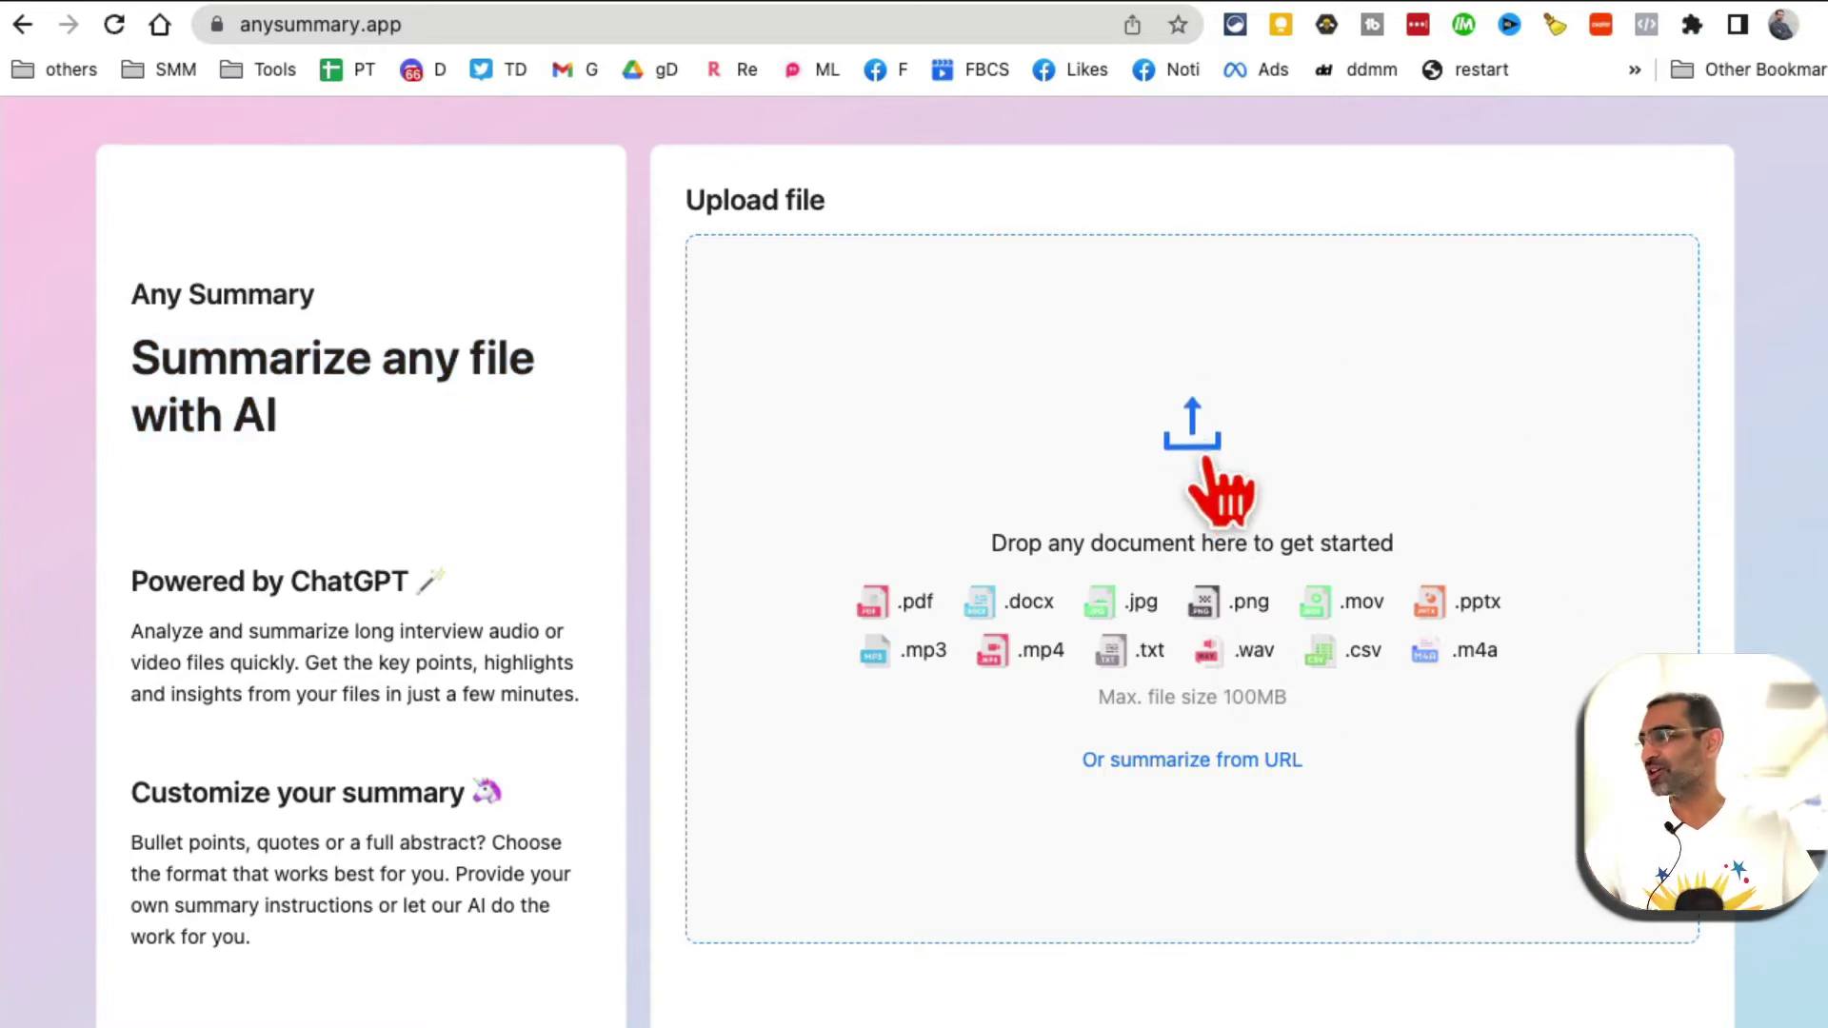
pyautogui.click(1369, 592)
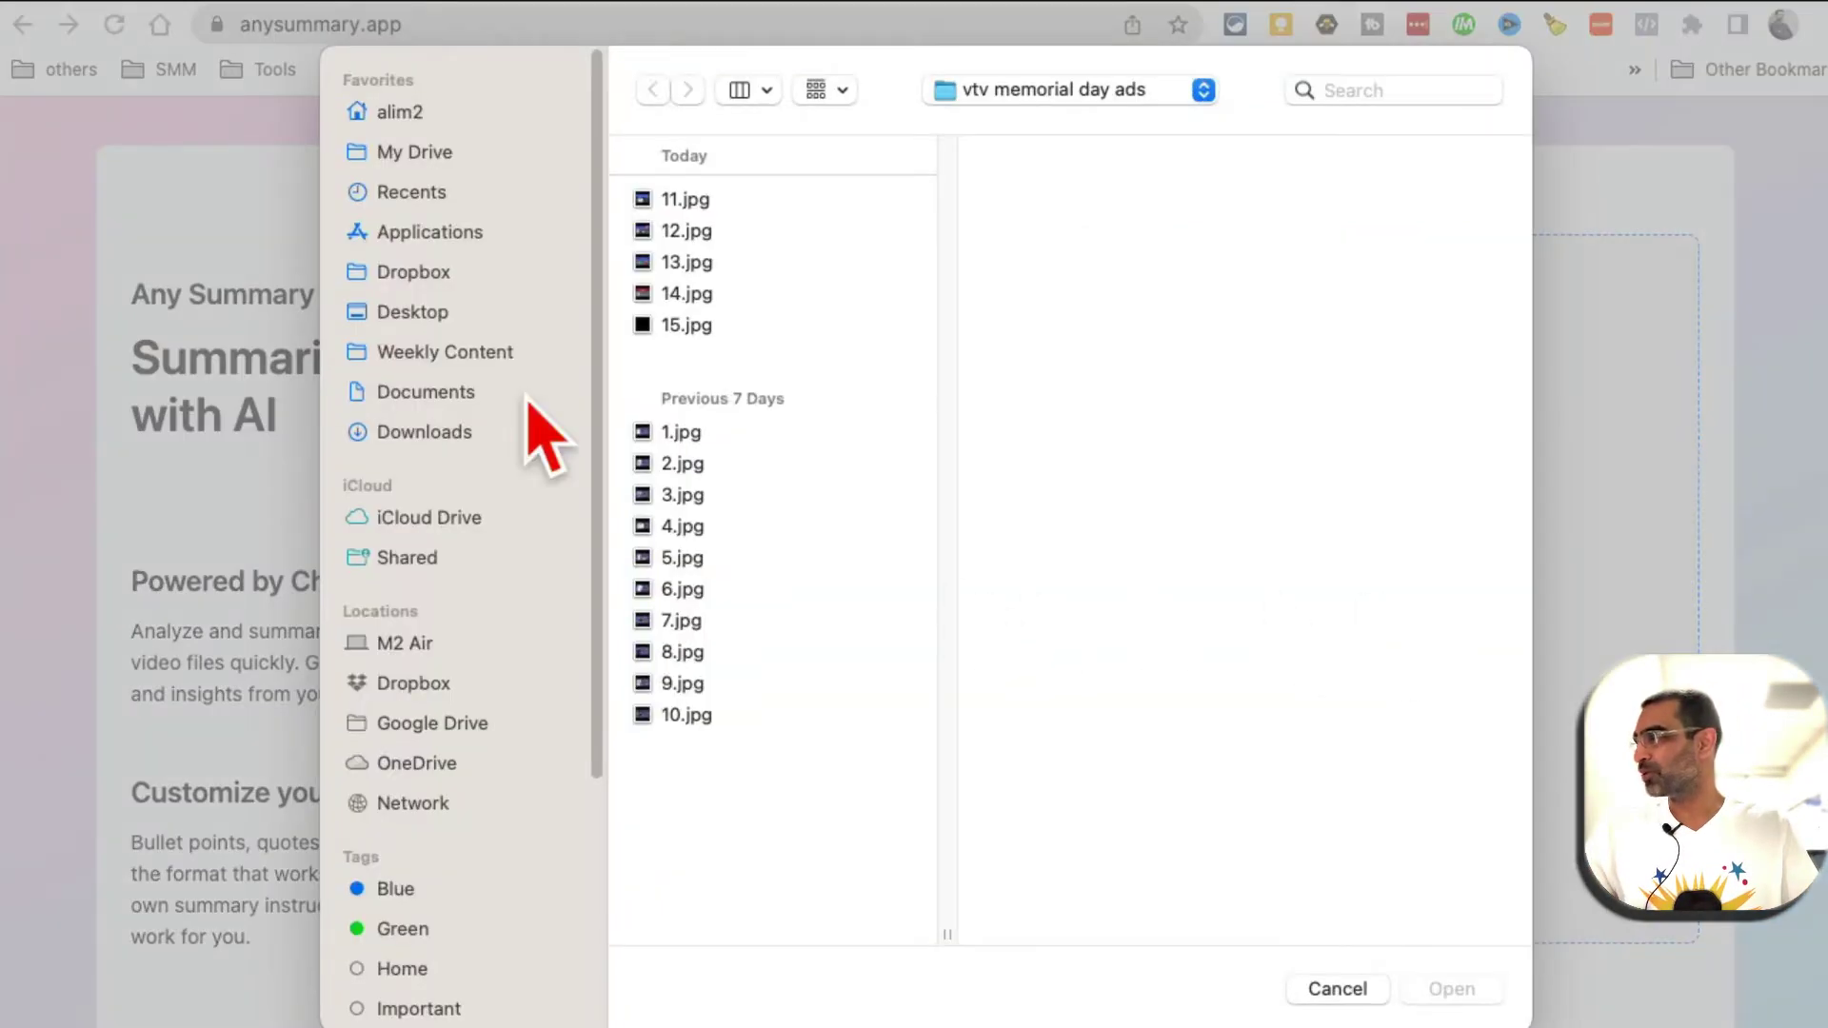
# - Upload 'tiktok marketing tps .pdf' from the Desktop to get its bullet-point summary
pyautogui.click(479, 311)
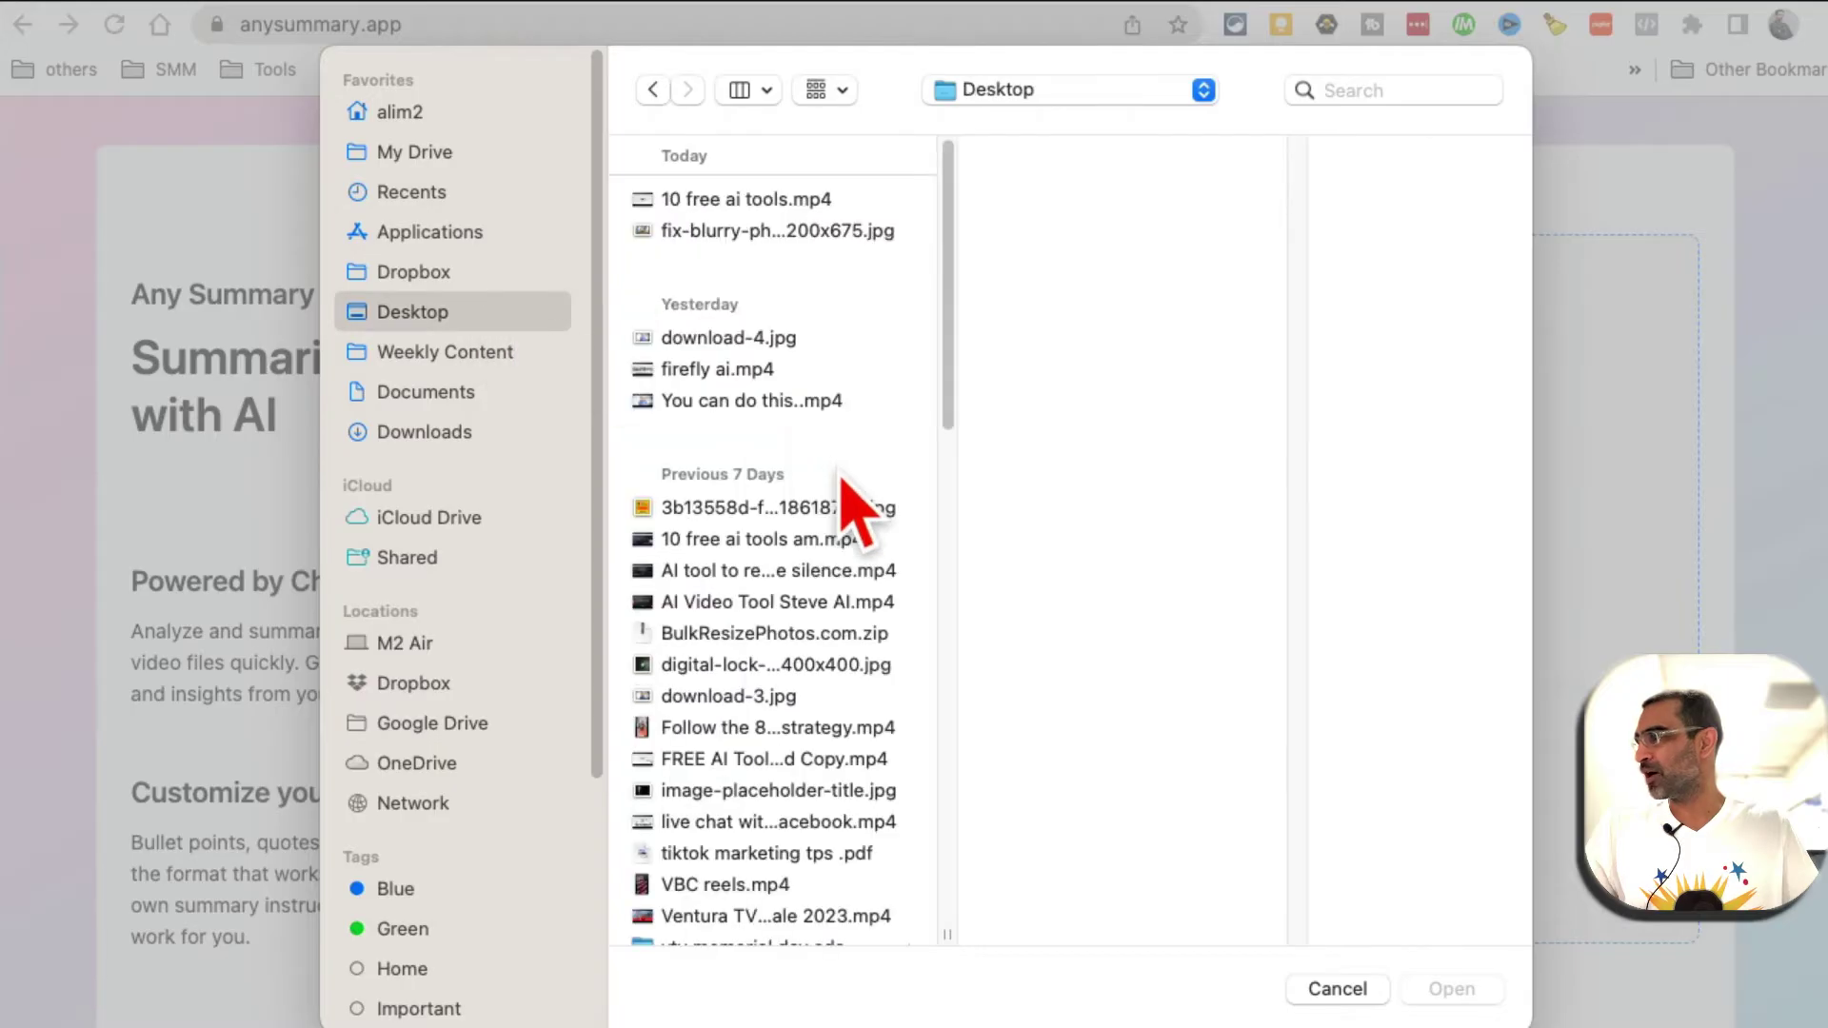
pyautogui.click(840, 856)
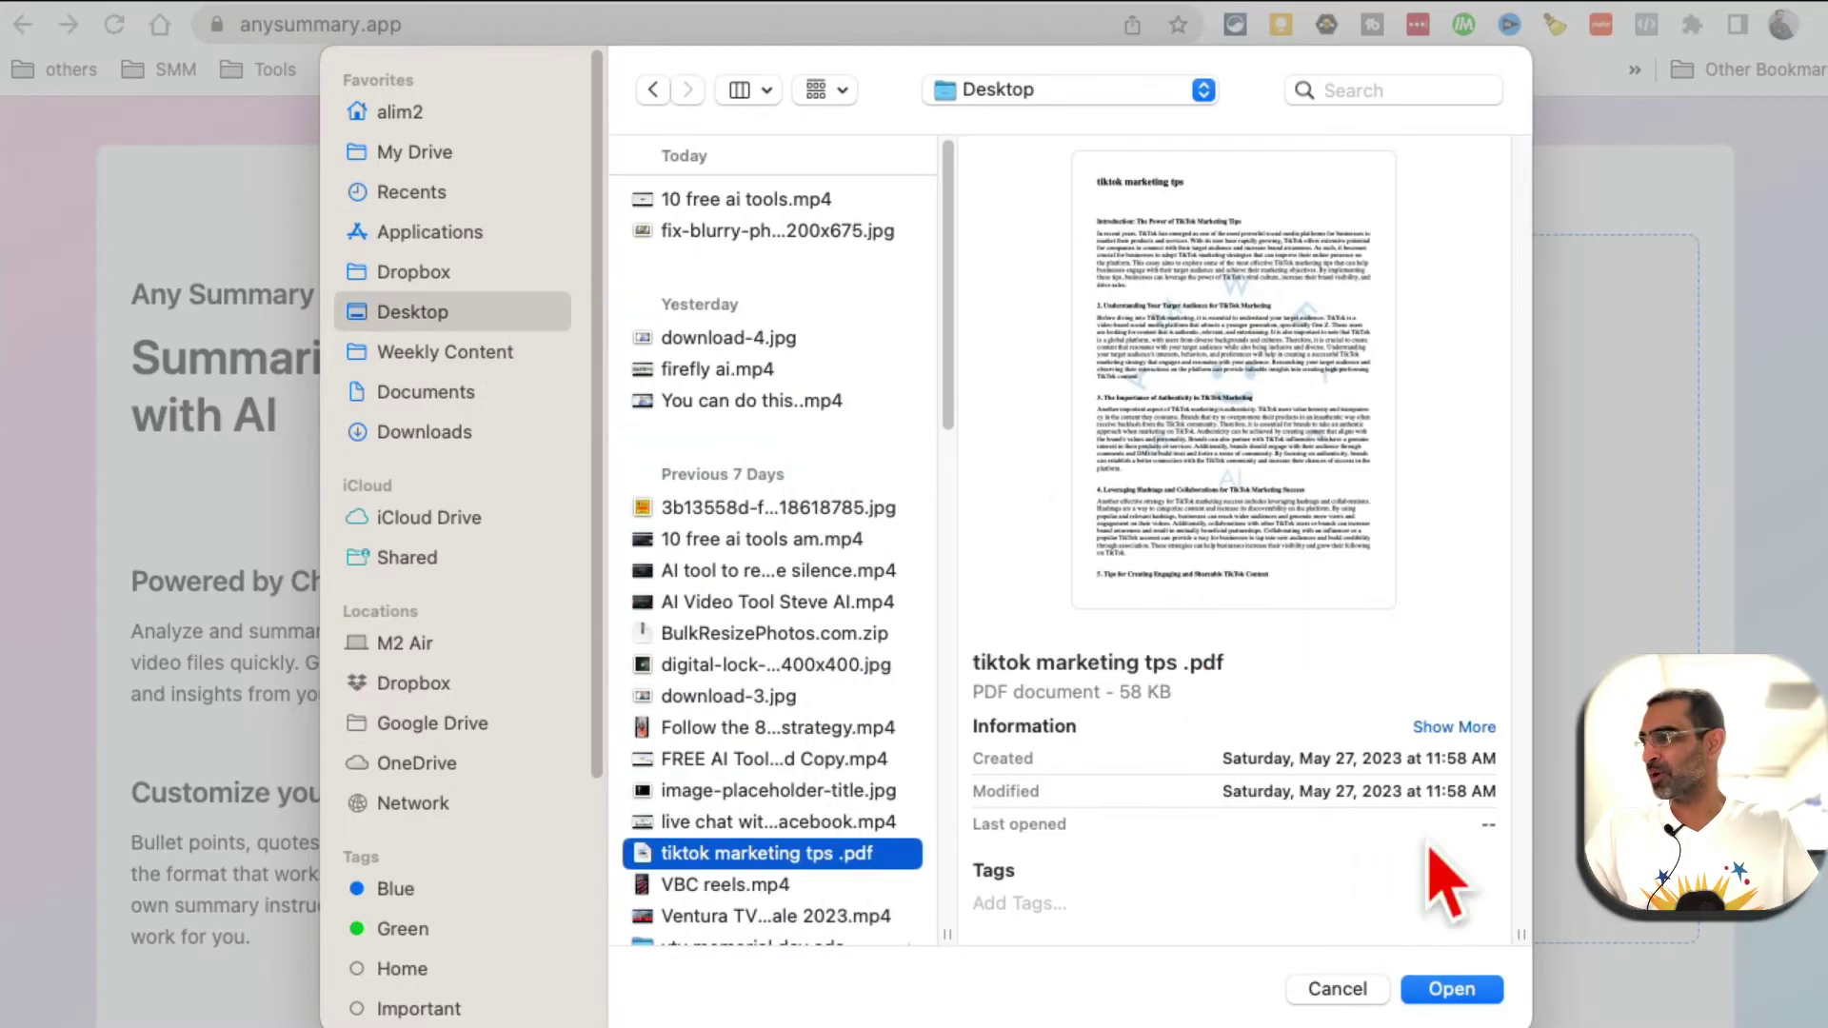
pyautogui.click(1450, 989)
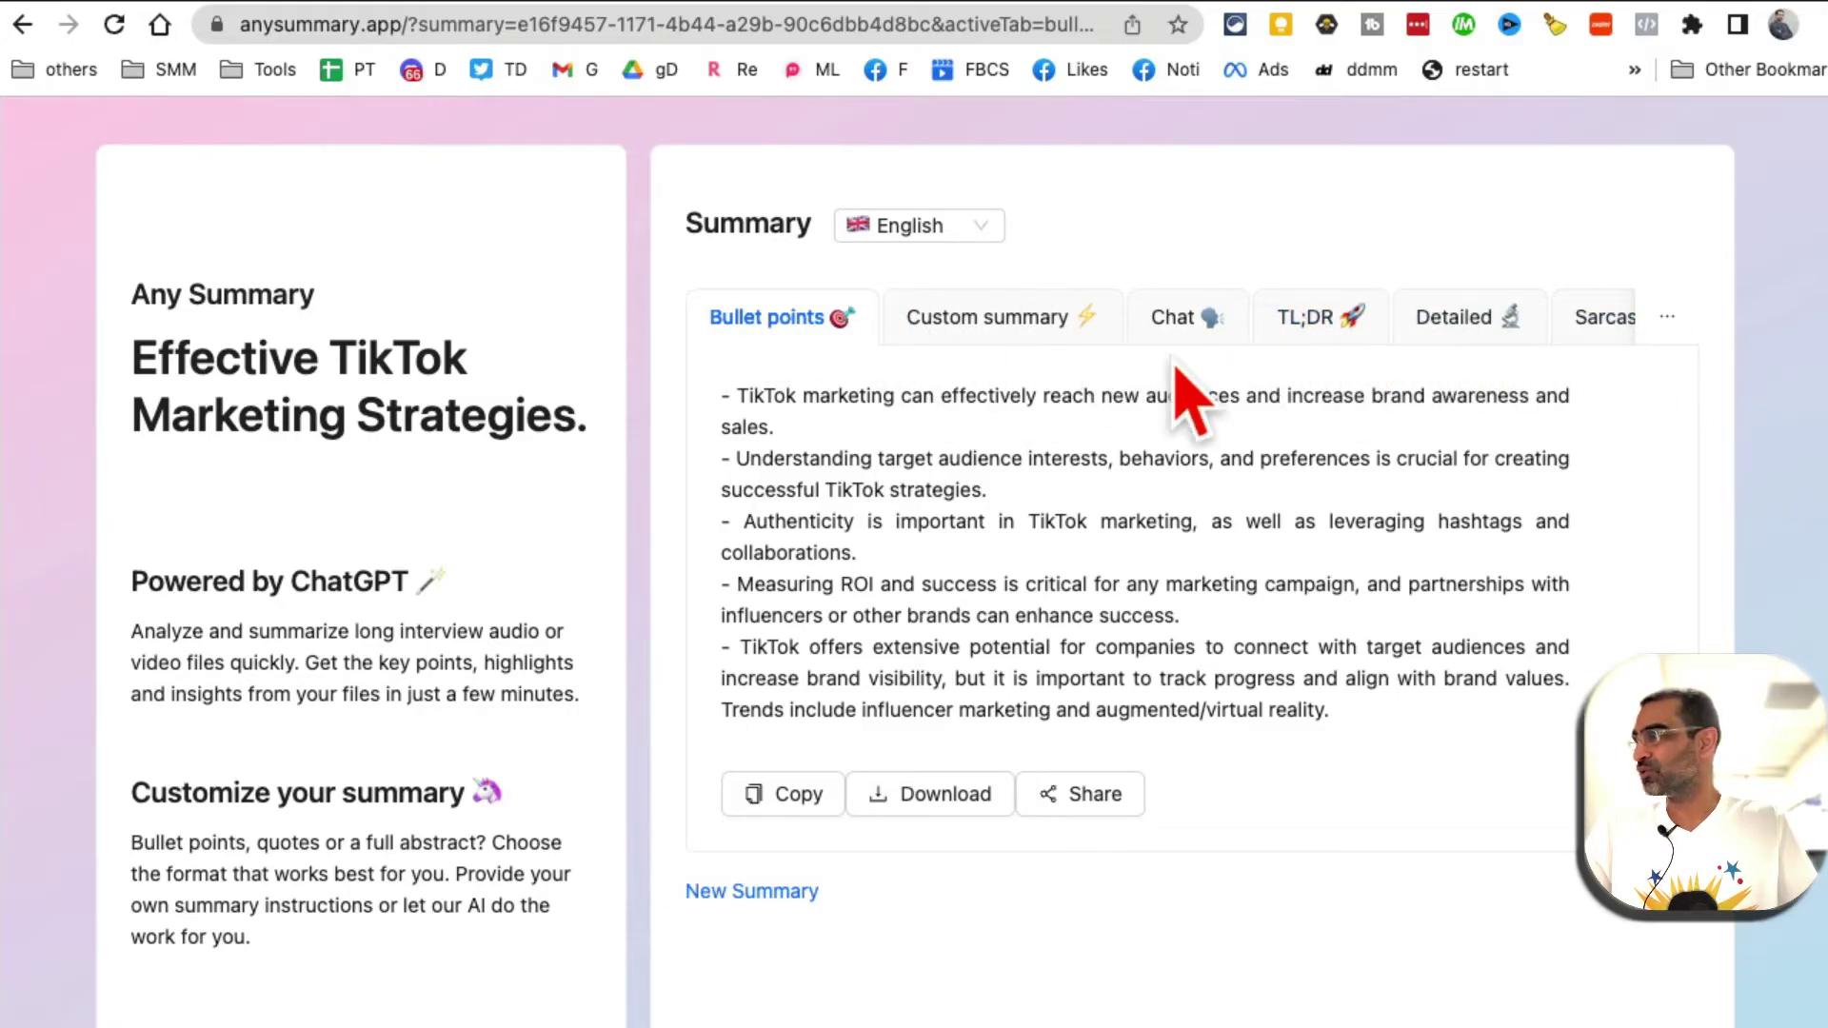
# - Switch to the Subject Line Generator tab and reload its suspended page
pyautogui.click(1042, 4)
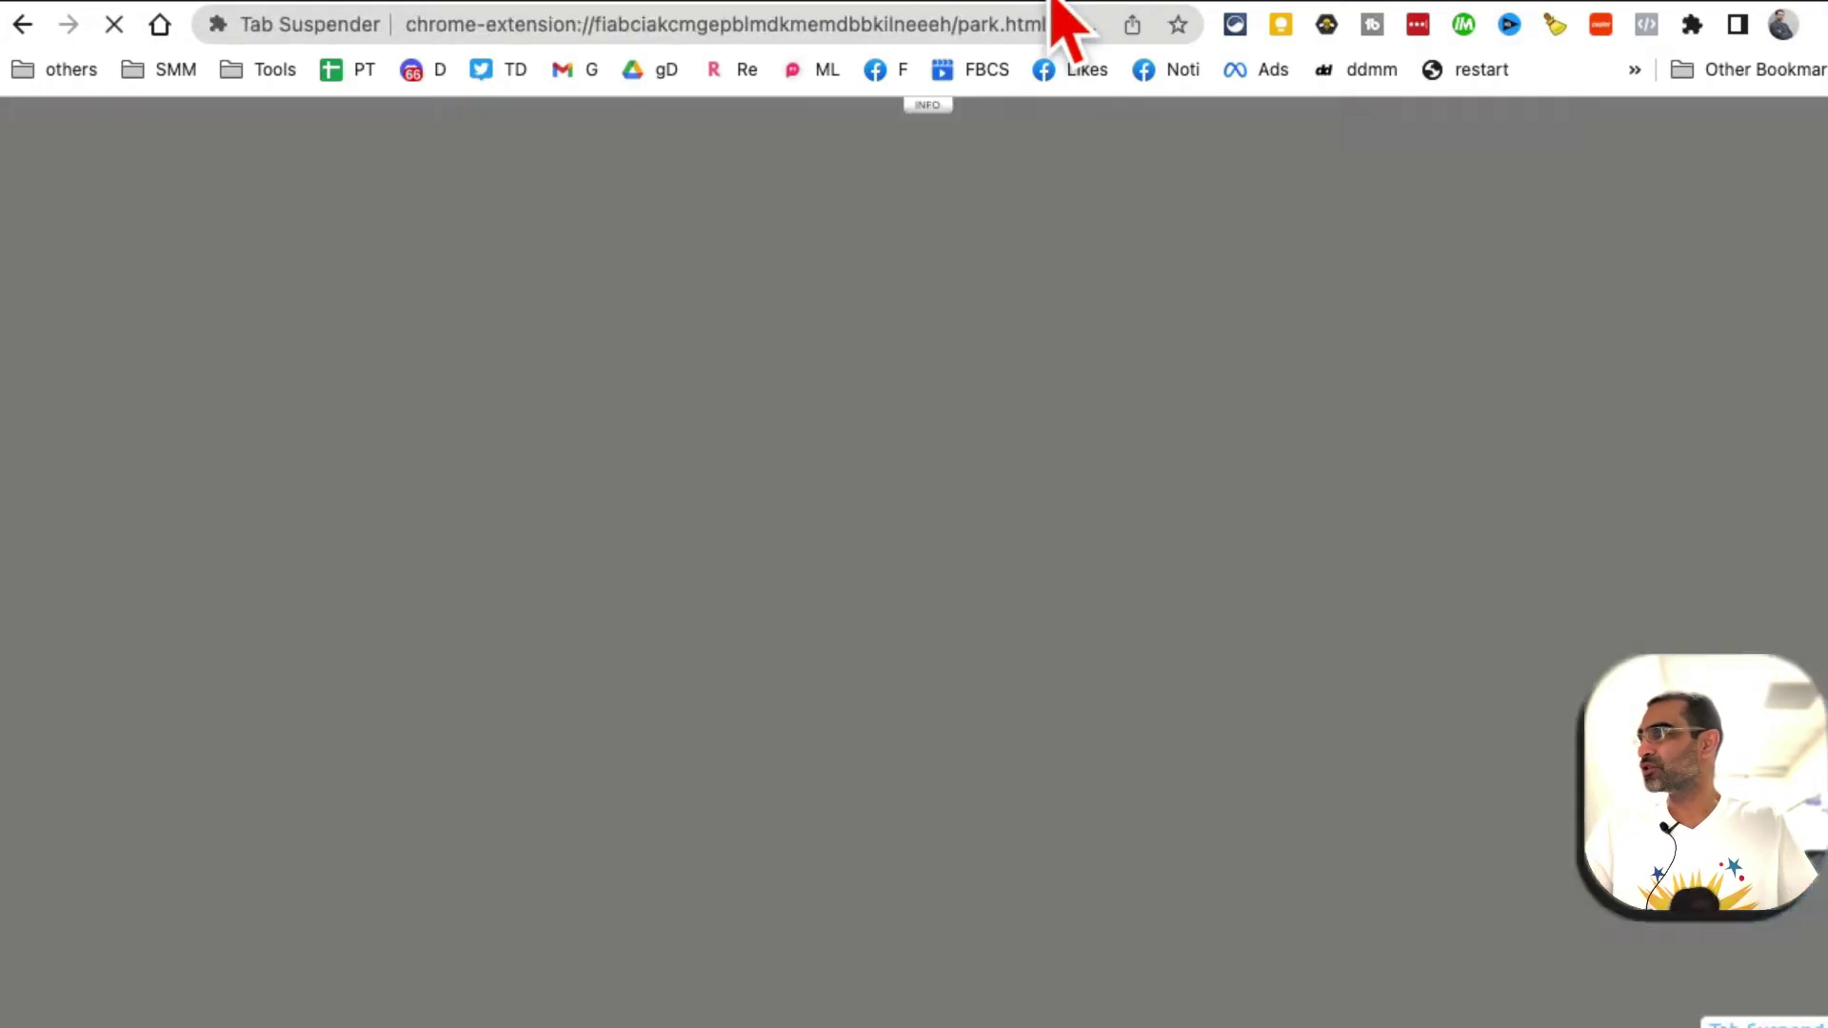
pyautogui.click(963, 569)
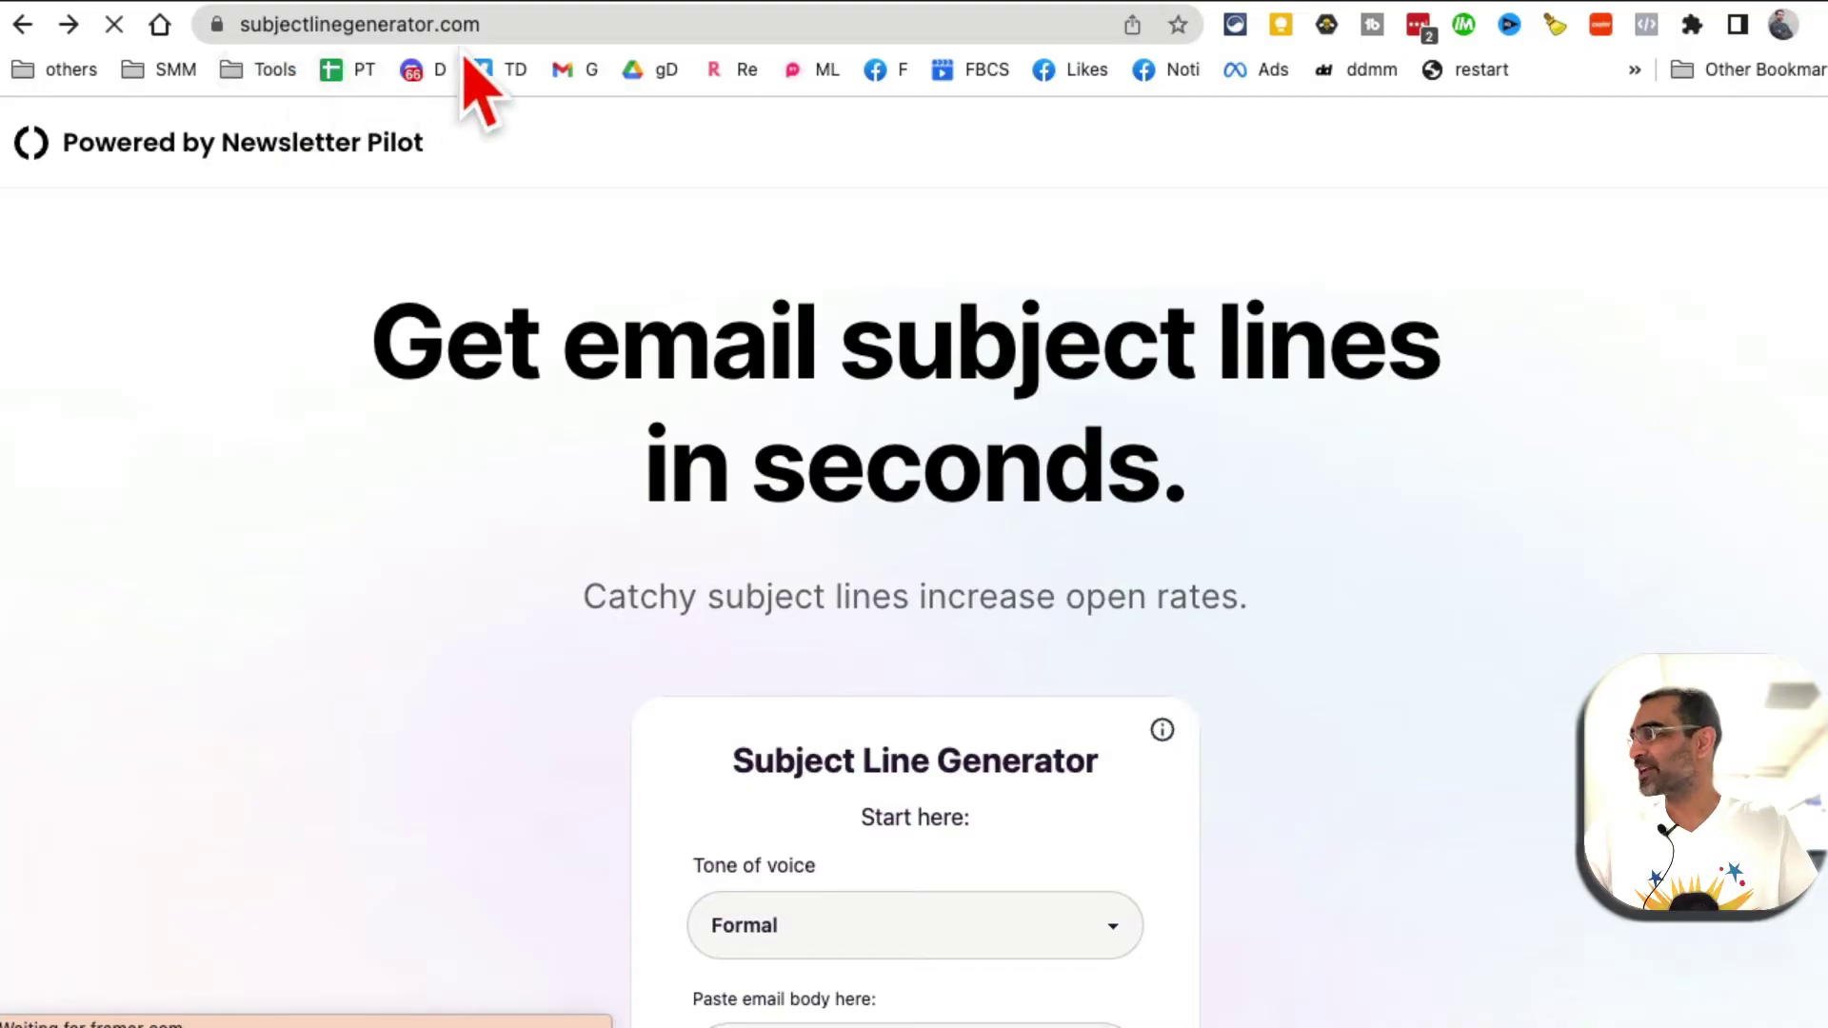
# - Keep Formal as the Subject Line Generator's tone of voice
pyautogui.scroll(-10, 1366, 676)
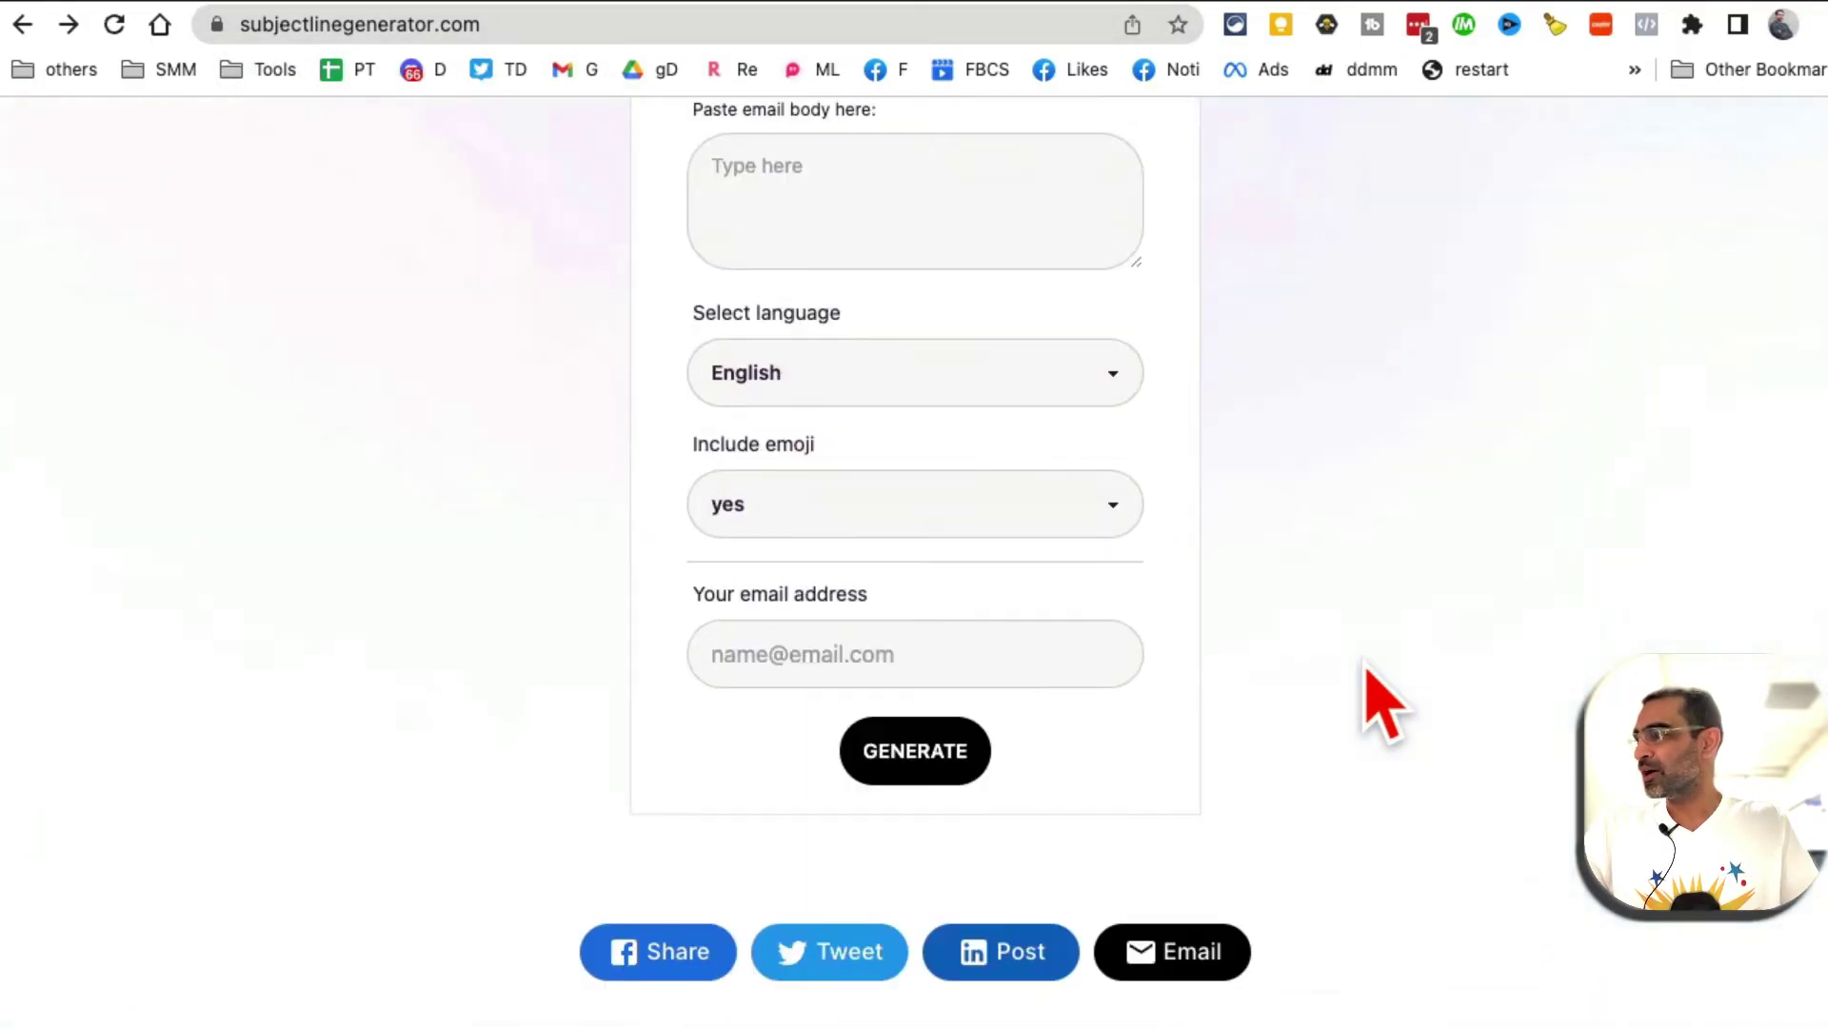
pyautogui.scroll(10, 1381, 704)
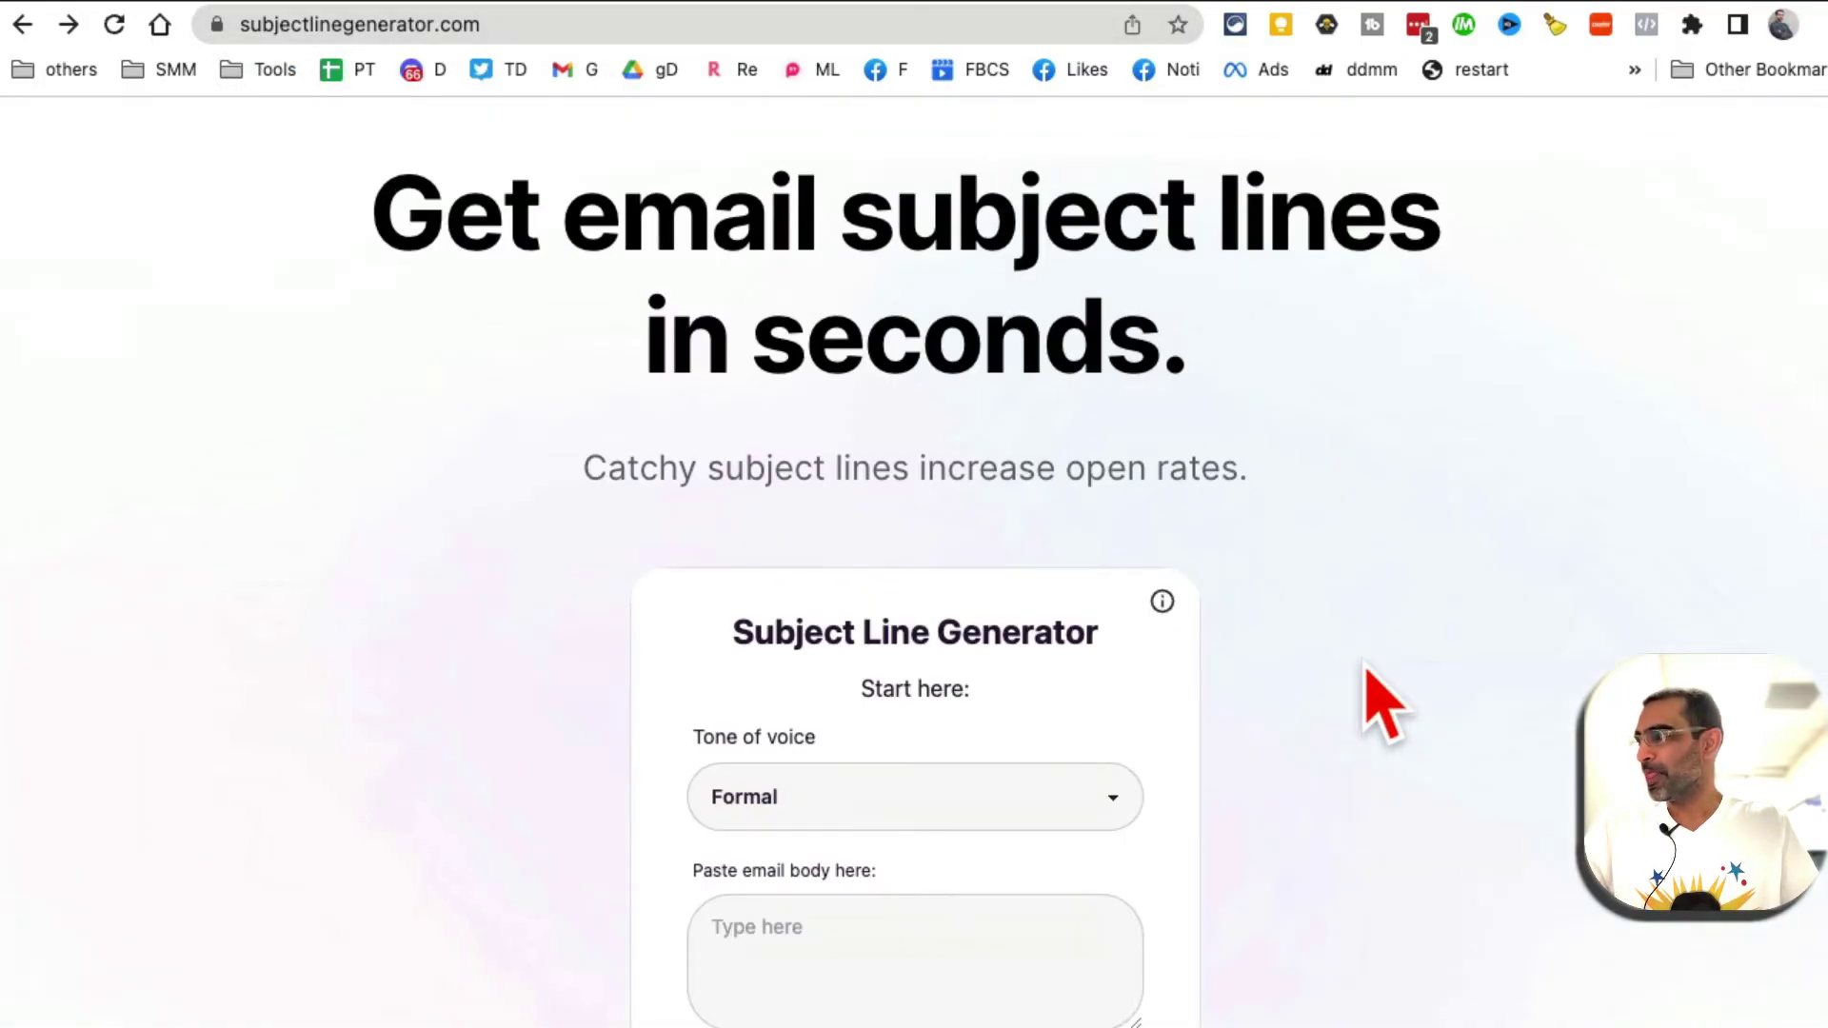
pyautogui.scroll(-4, 1366, 671)
pyautogui.click(990, 419)
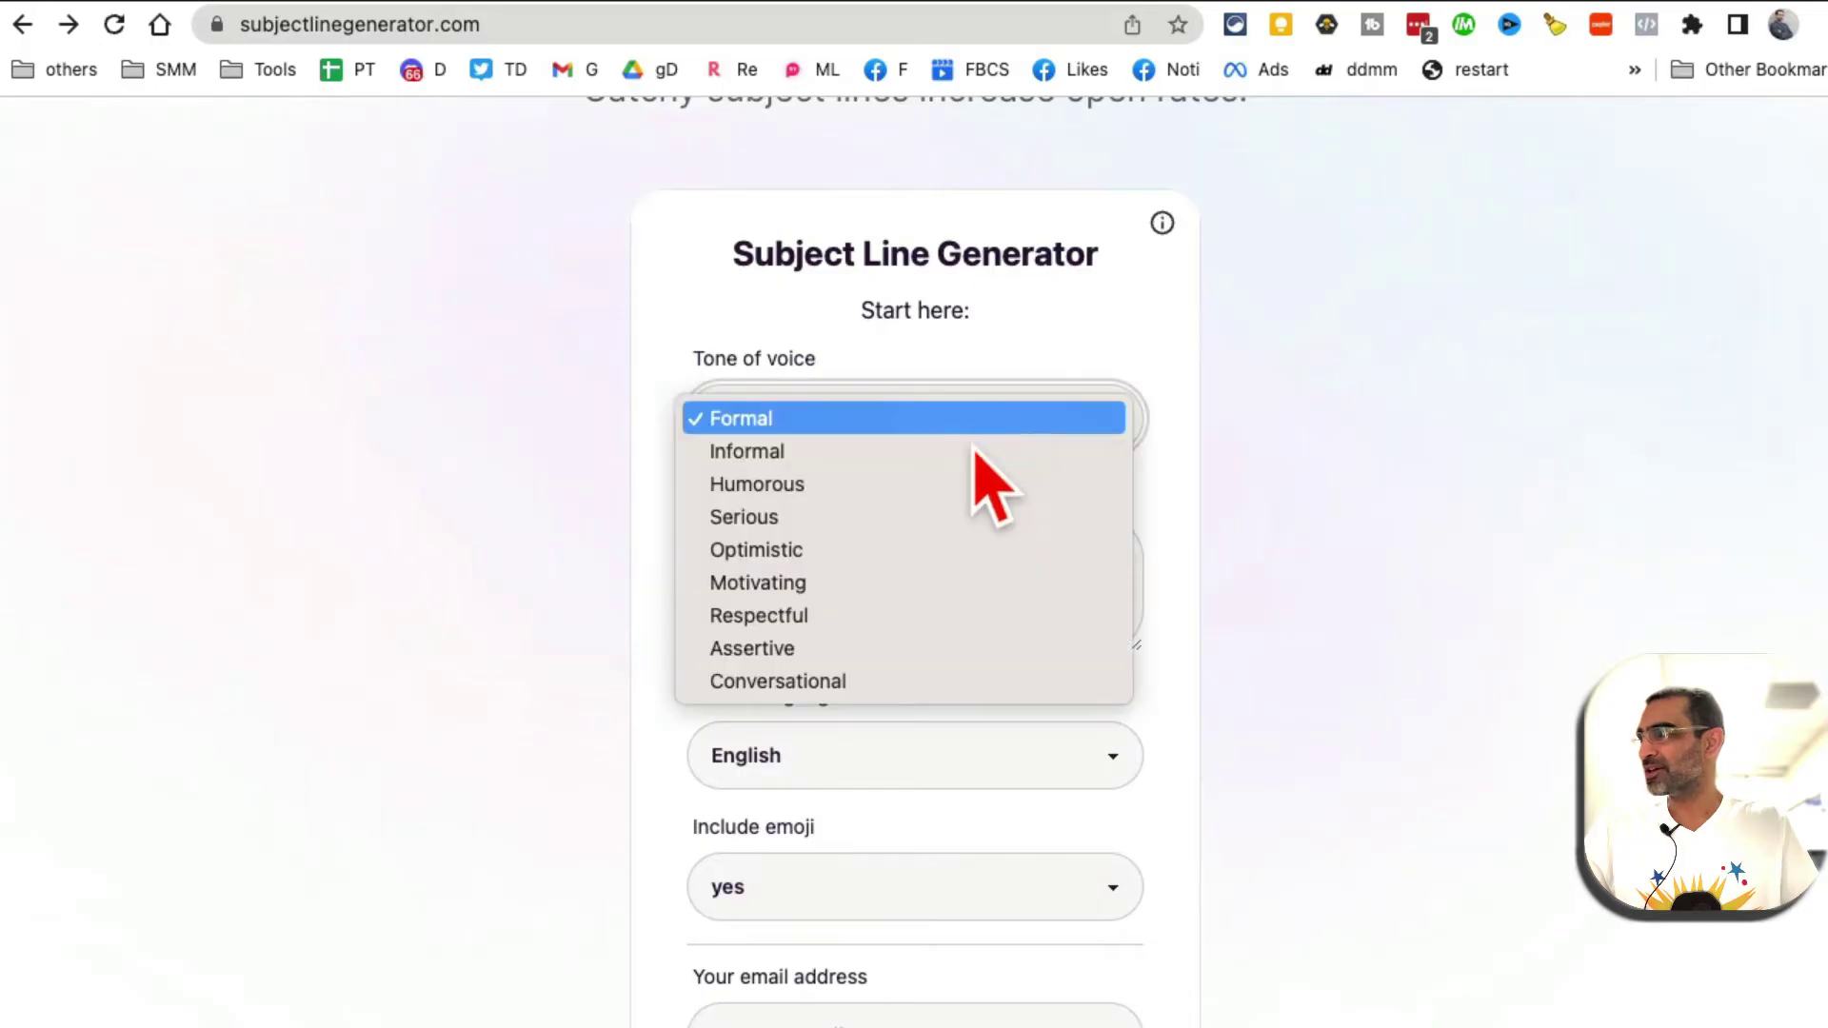
pyautogui.click(1407, 653)
# - Enter a three-line resignation note ending 'thanks for all and good bye' as the email body
pyautogui.click(940, 595)
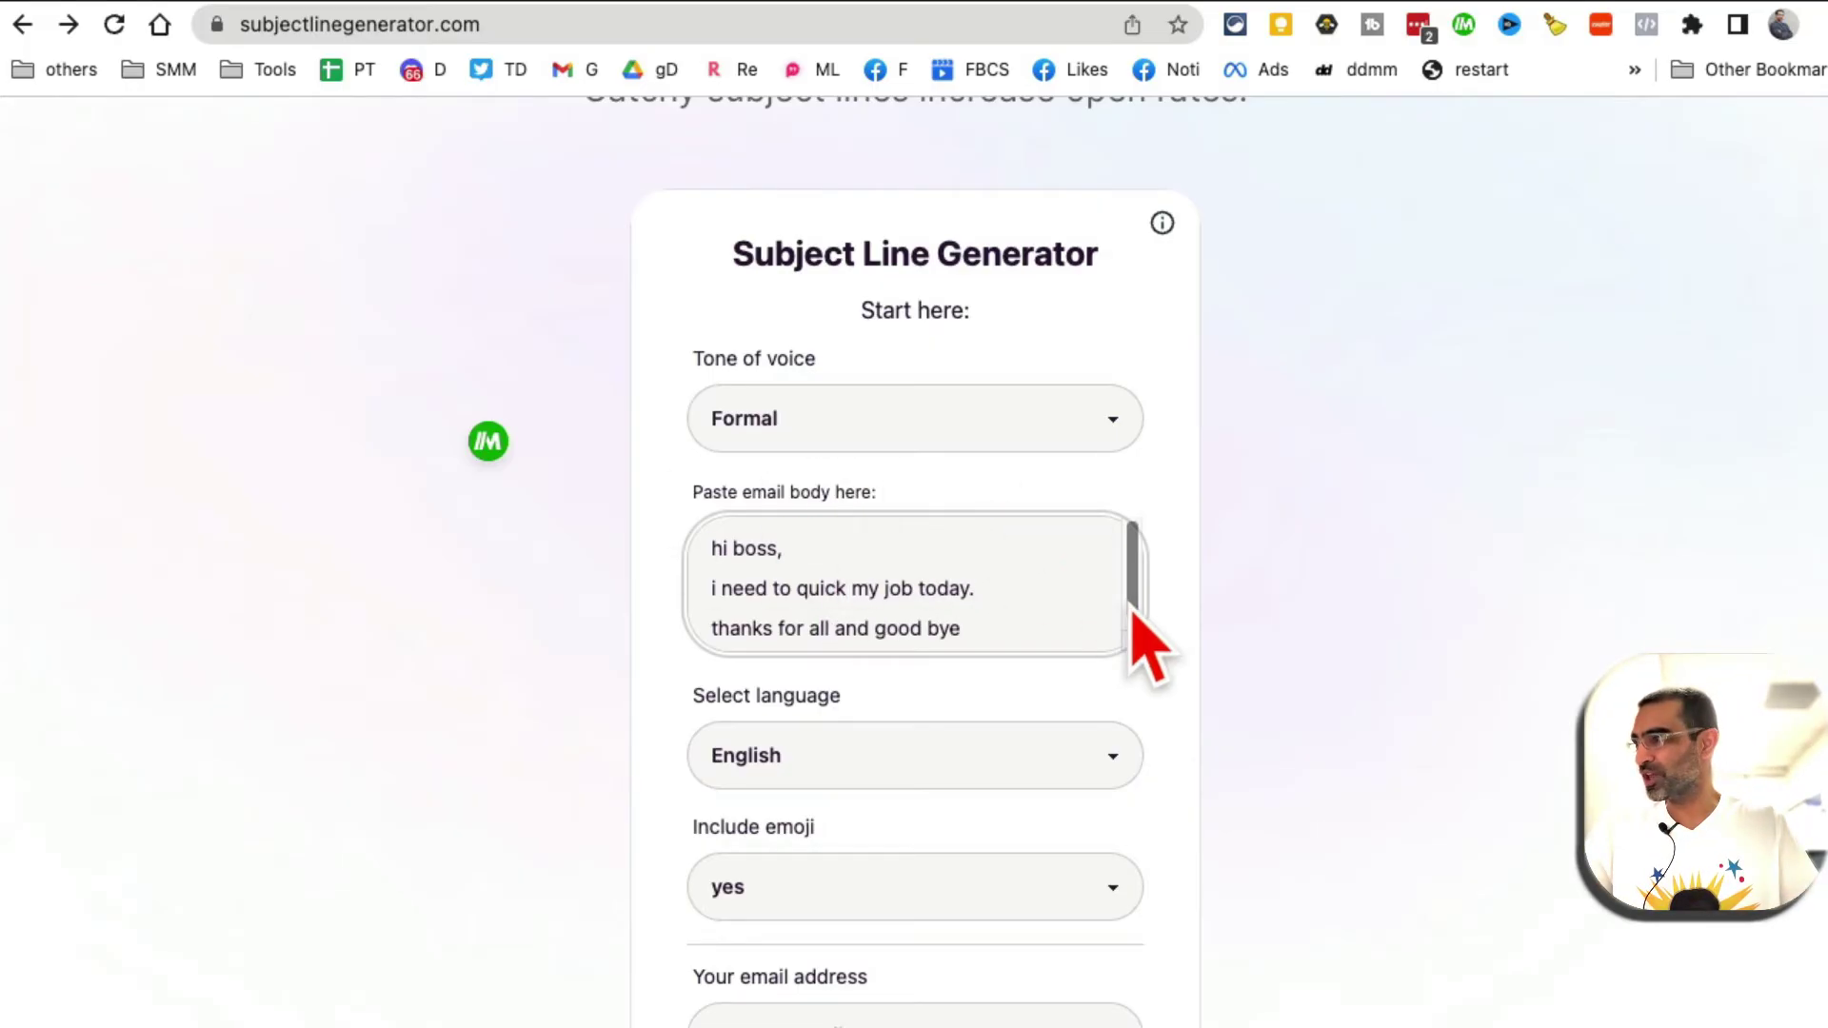
pyautogui.scroll(-1, 1131, 614)
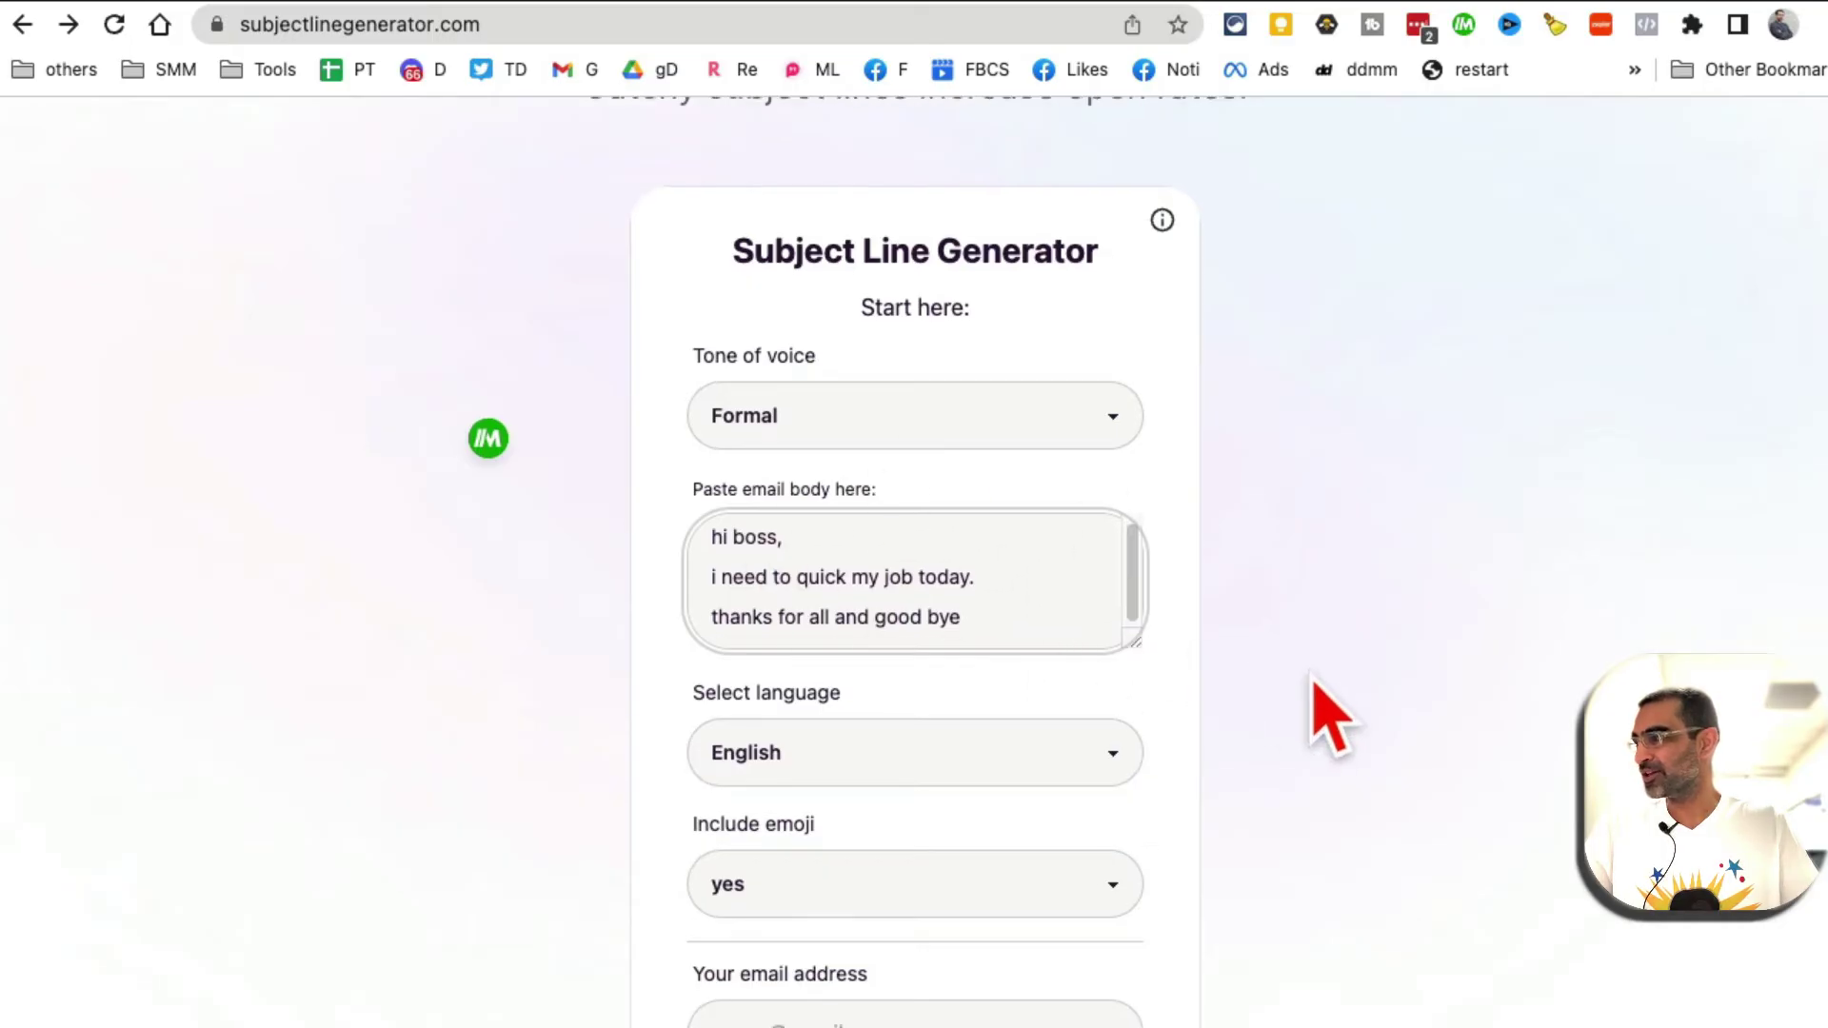
pyautogui.scroll(-3, 1142, 685)
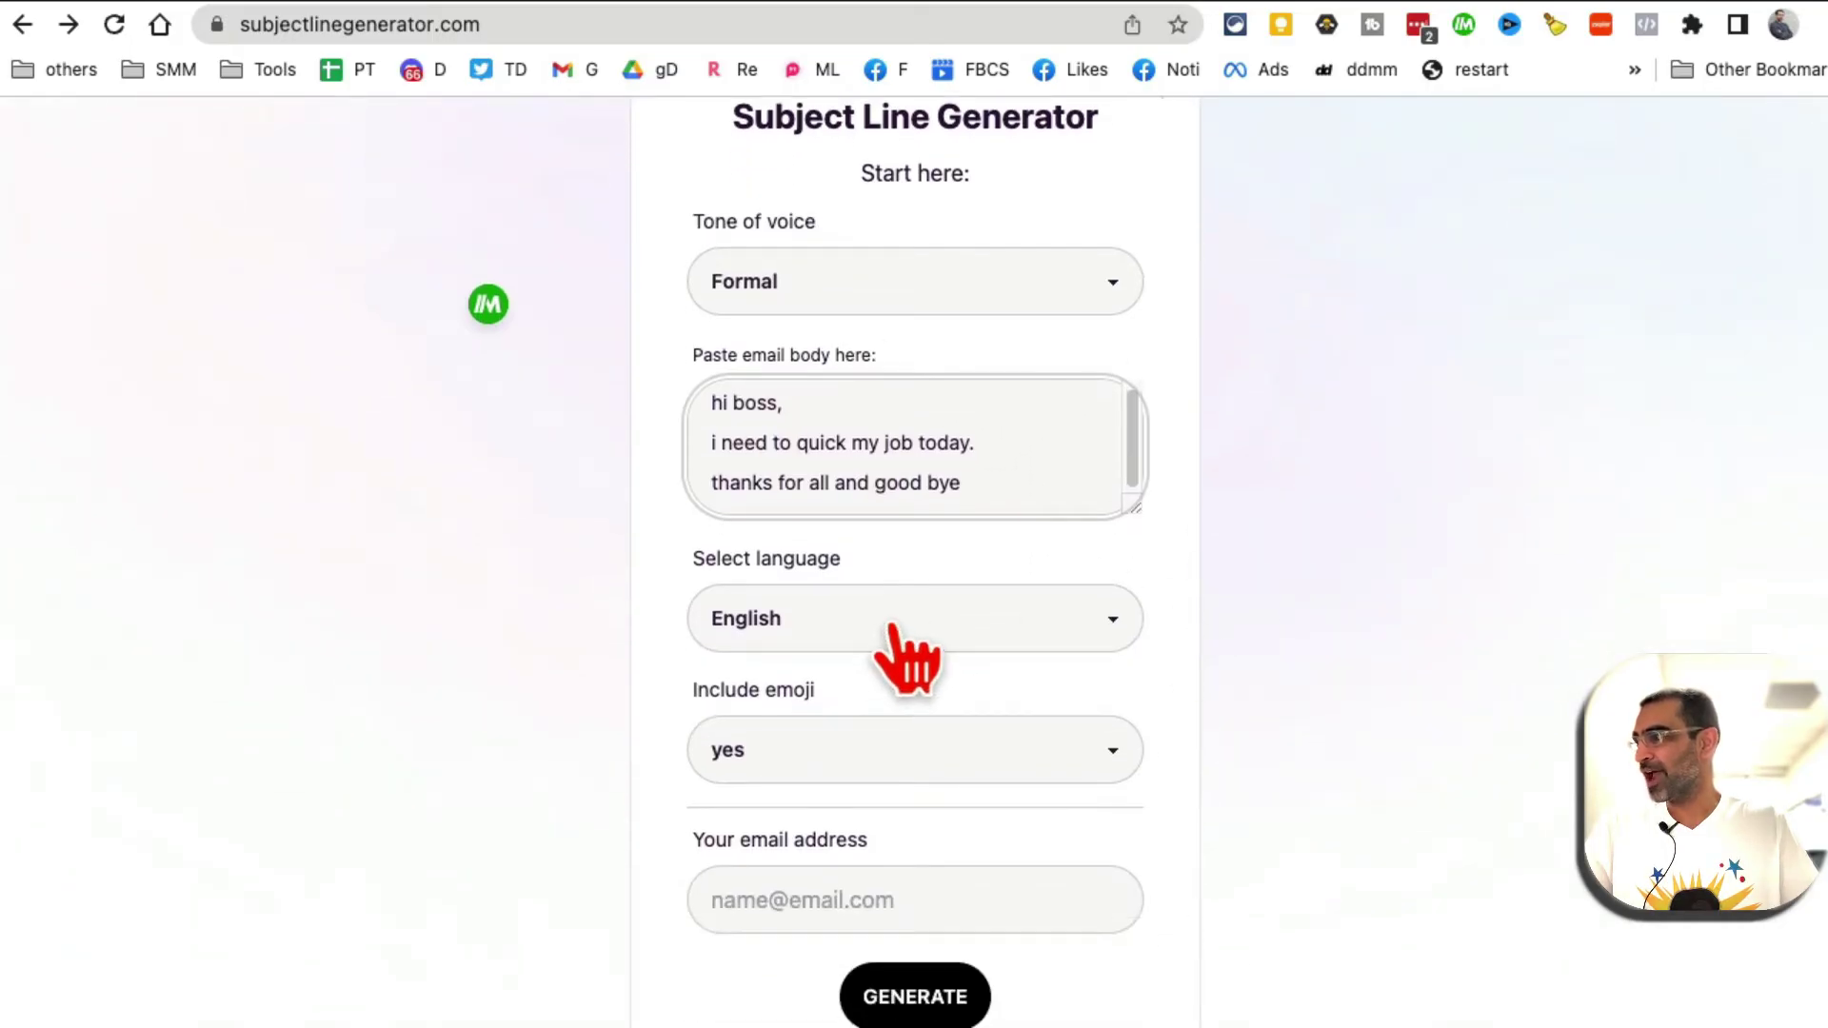
pyautogui.scroll(-1, 1187, 693)
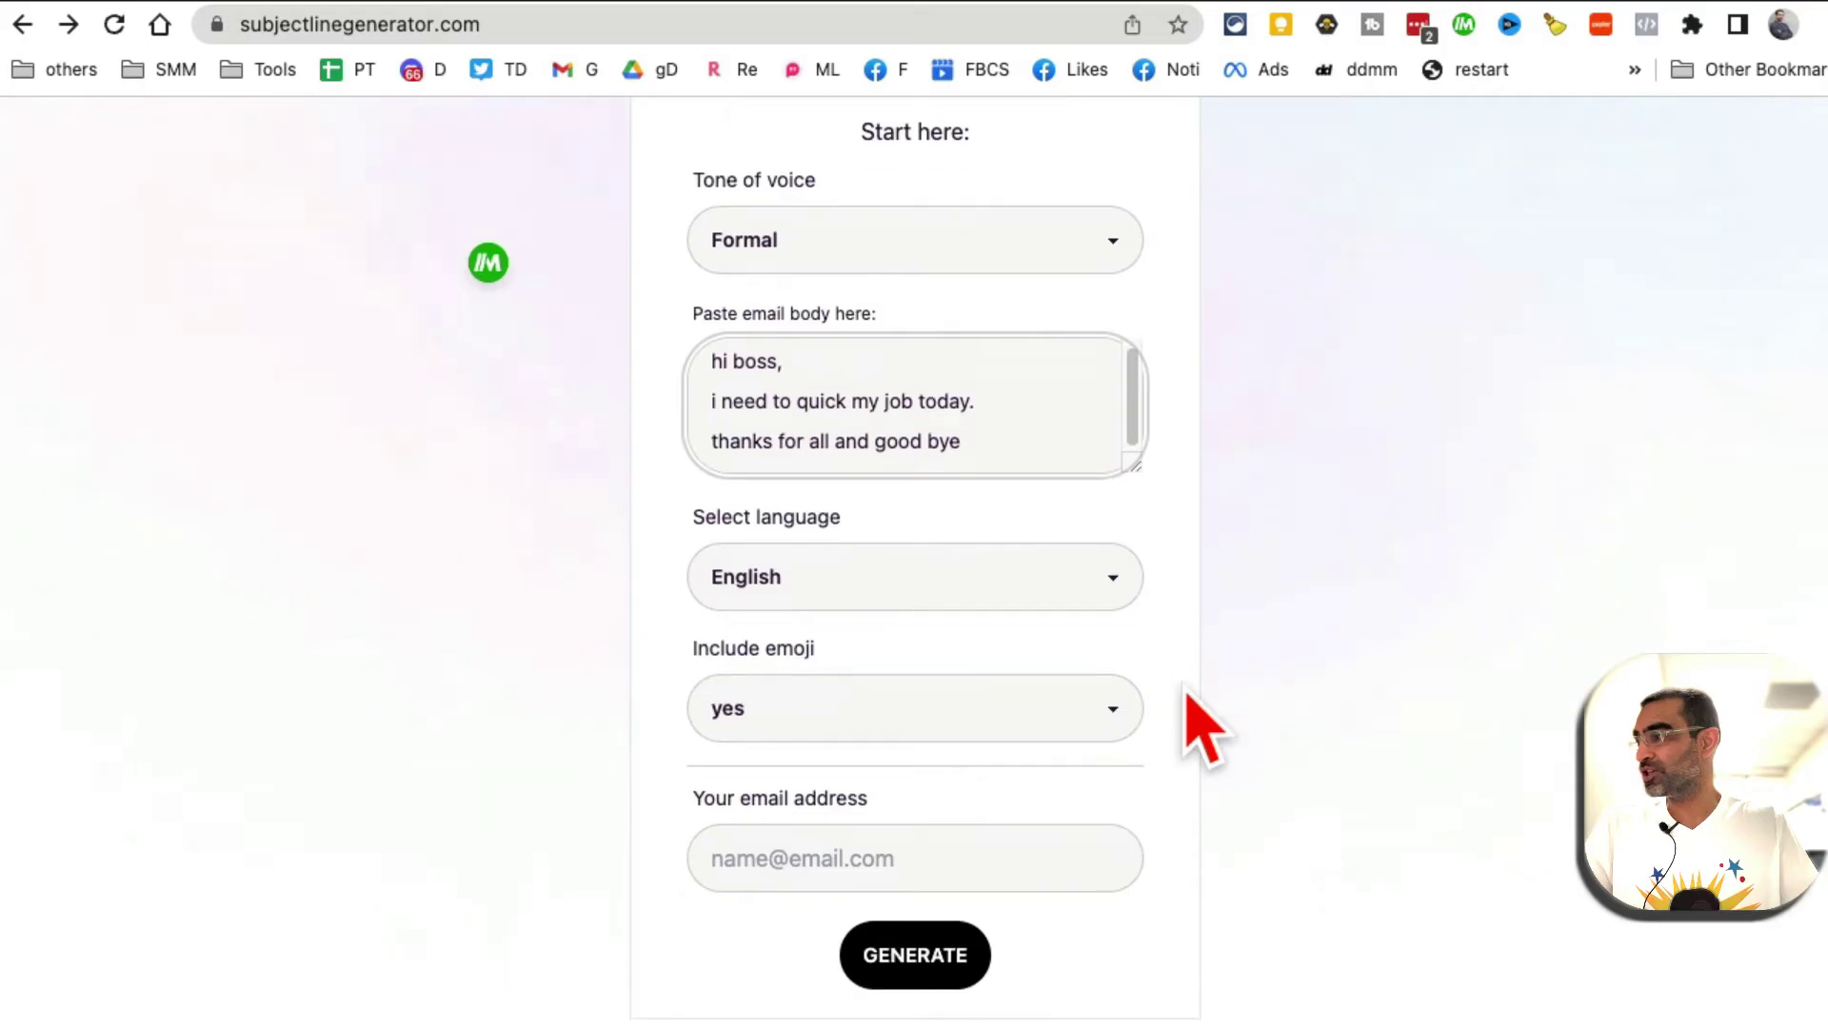
pyautogui.scroll(-5, 1187, 694)
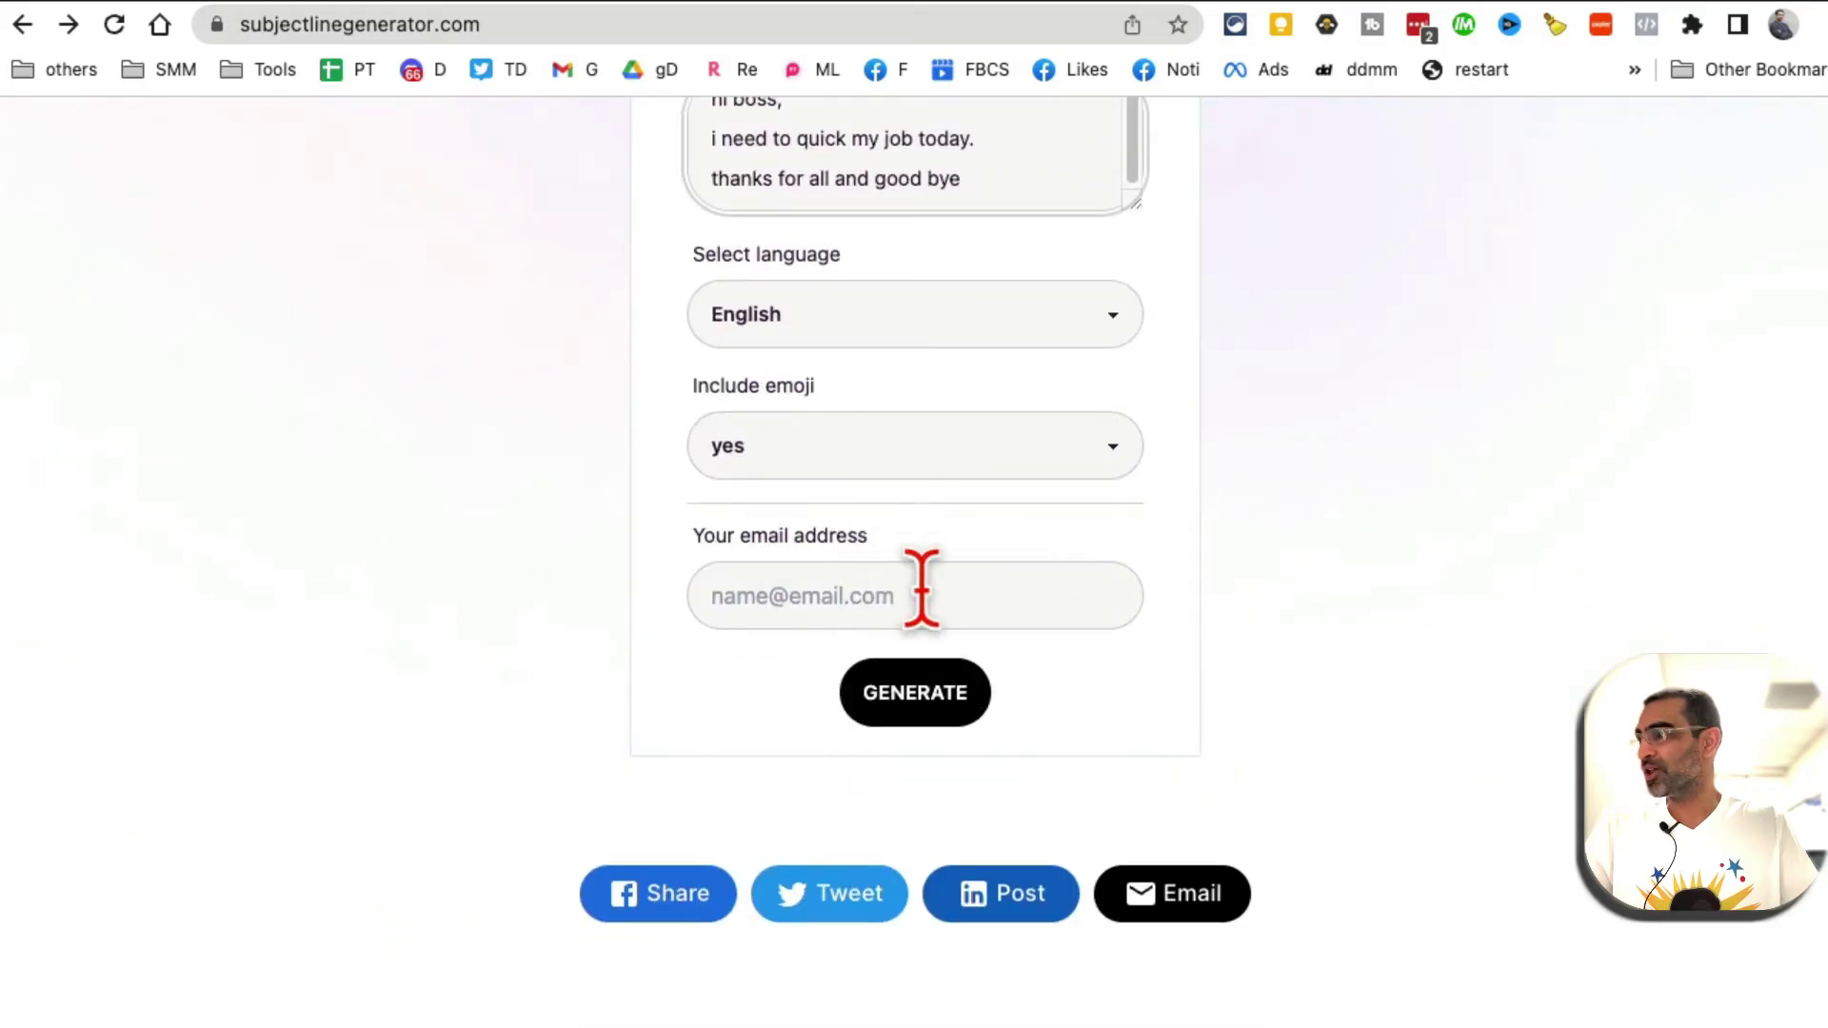
# - Review the ten farewell-themed emoji subject lines, then move on to branition.com
pyautogui.scroll(15, 1399, 633)
pyautogui.scroll(-5, 1400, 632)
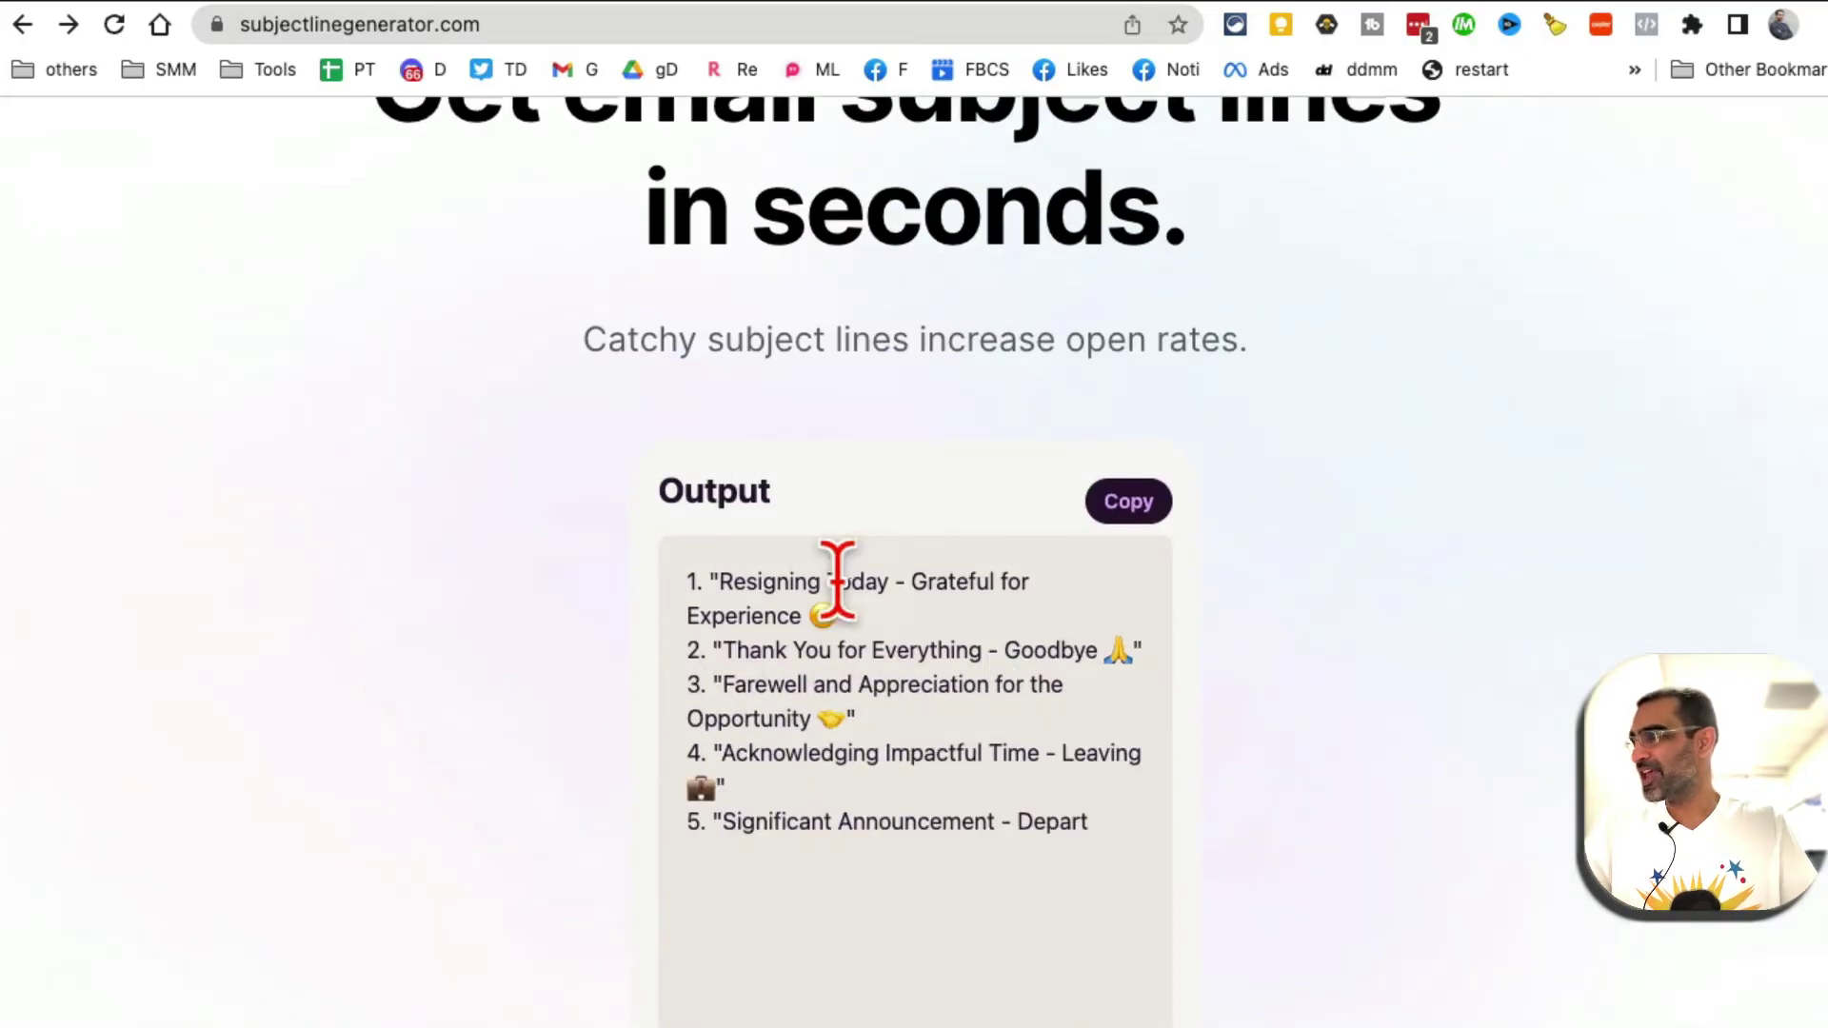
pyautogui.moveTo(752, 581); pyautogui.dragTo(918, 641)
pyautogui.scroll(-1, 1041, 682)
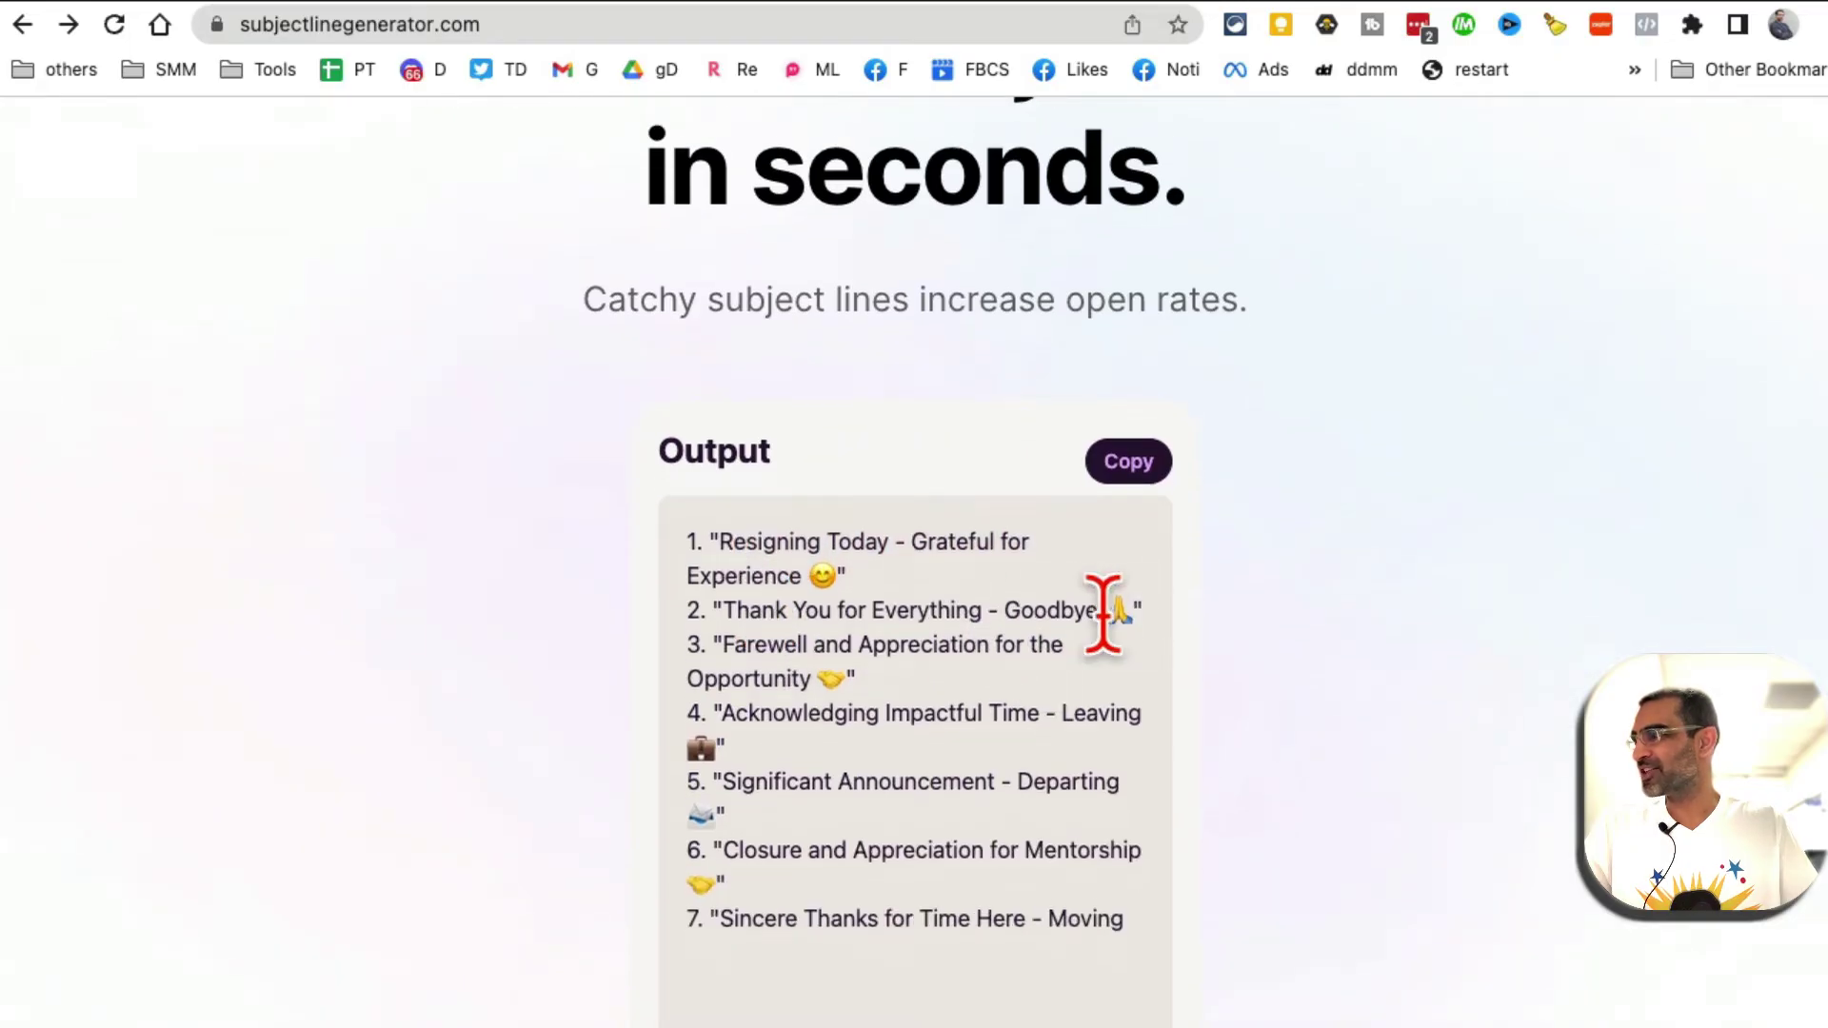
pyautogui.scroll(-2, 948, 647)
pyautogui.scroll(-5, 1214, 752)
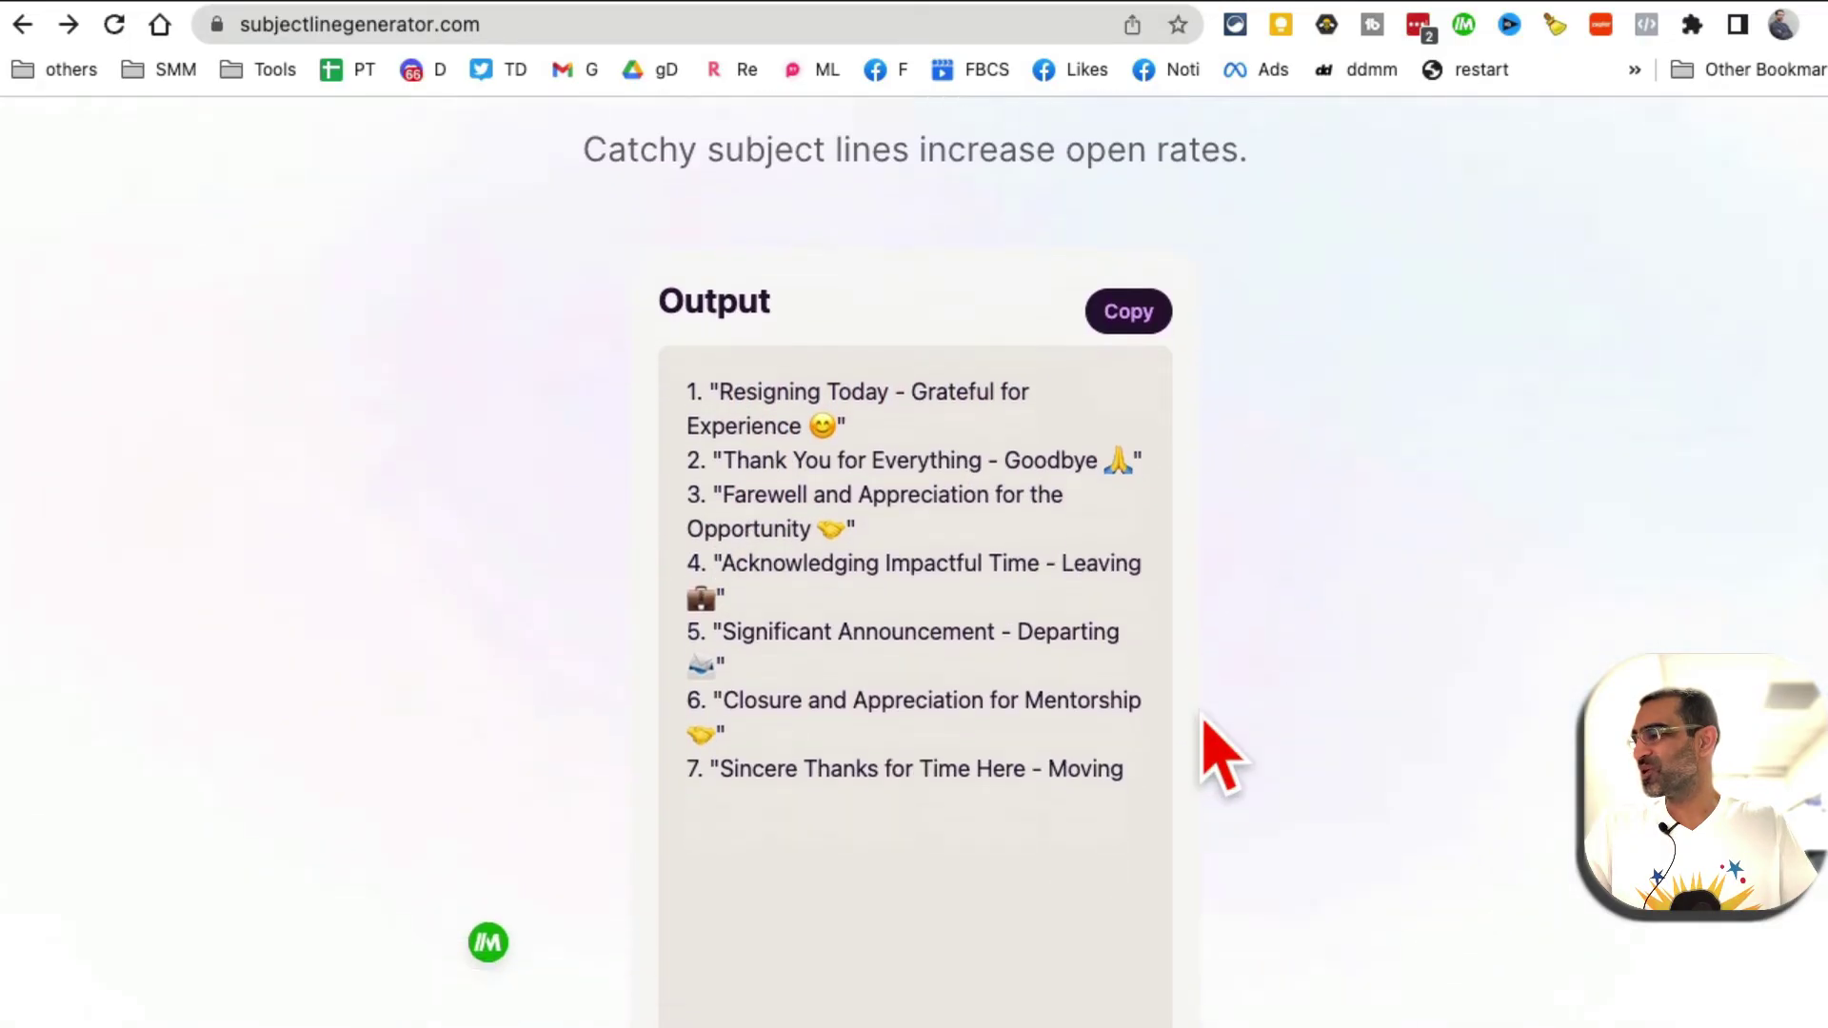
pyautogui.scroll(3, 1216, 746)
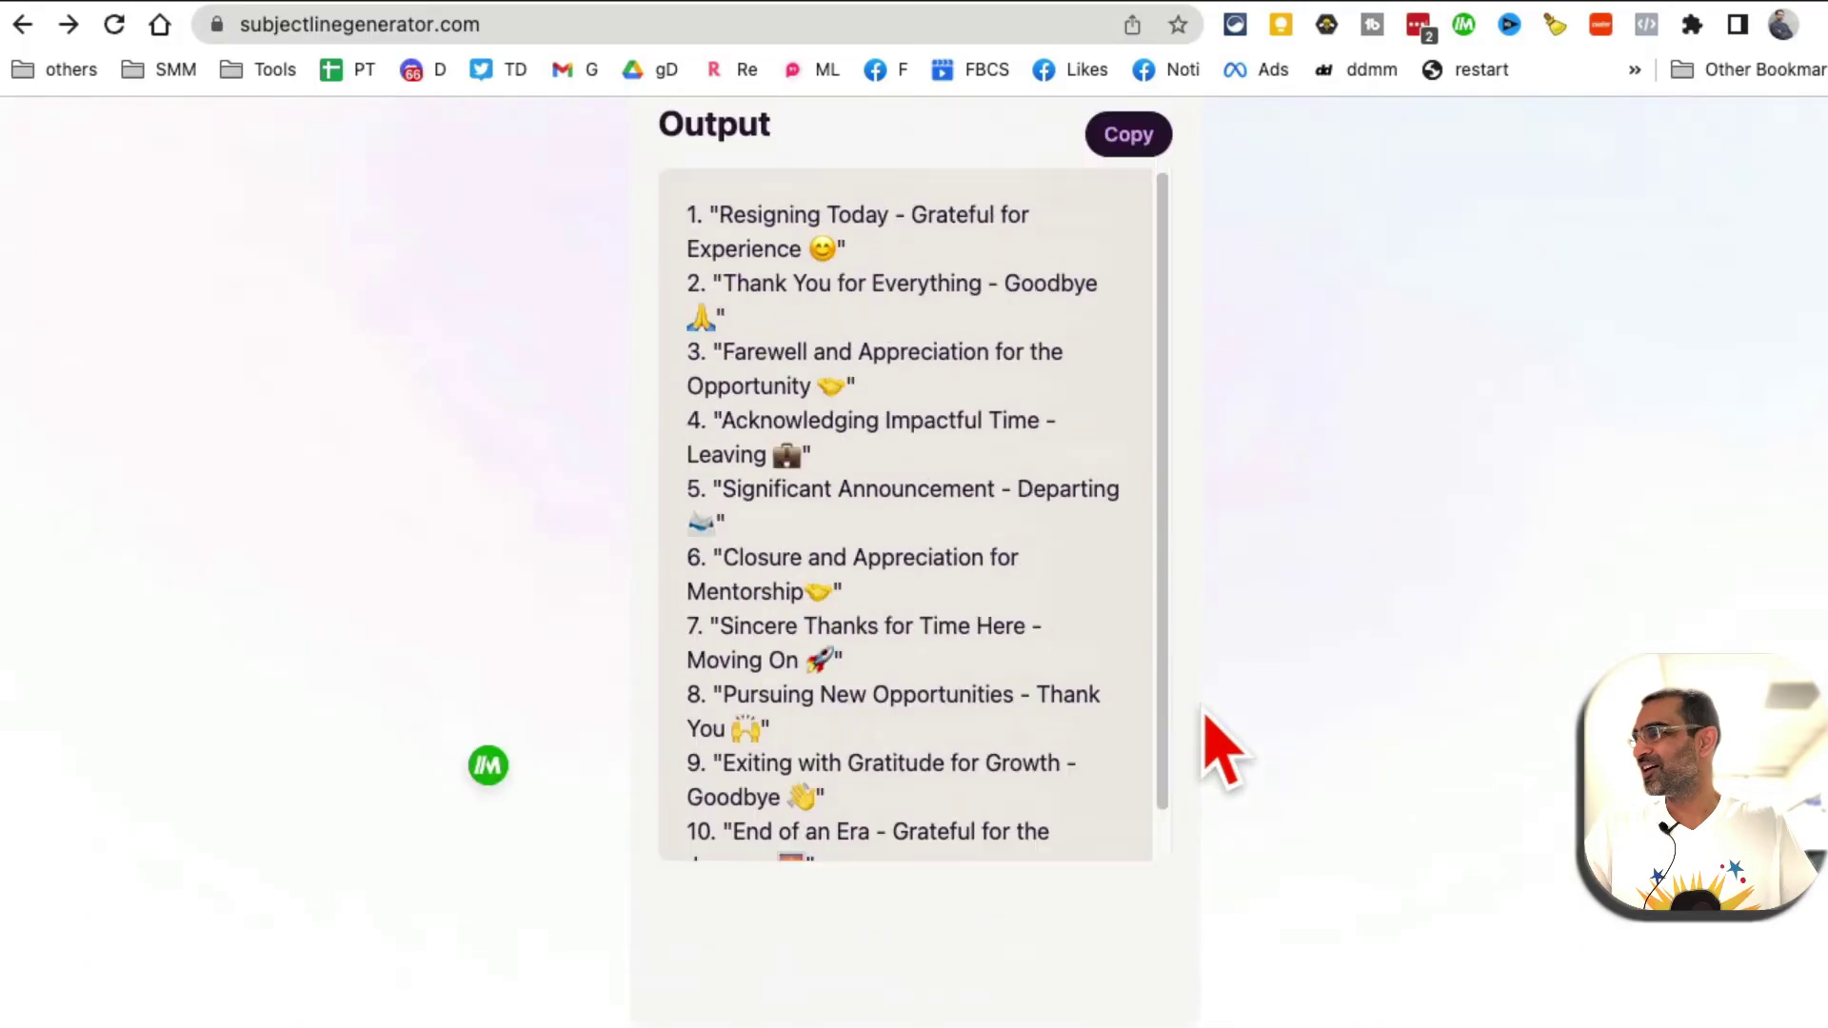
pyautogui.moveTo(1171, 694); pyautogui.dragTo(1155, 765)
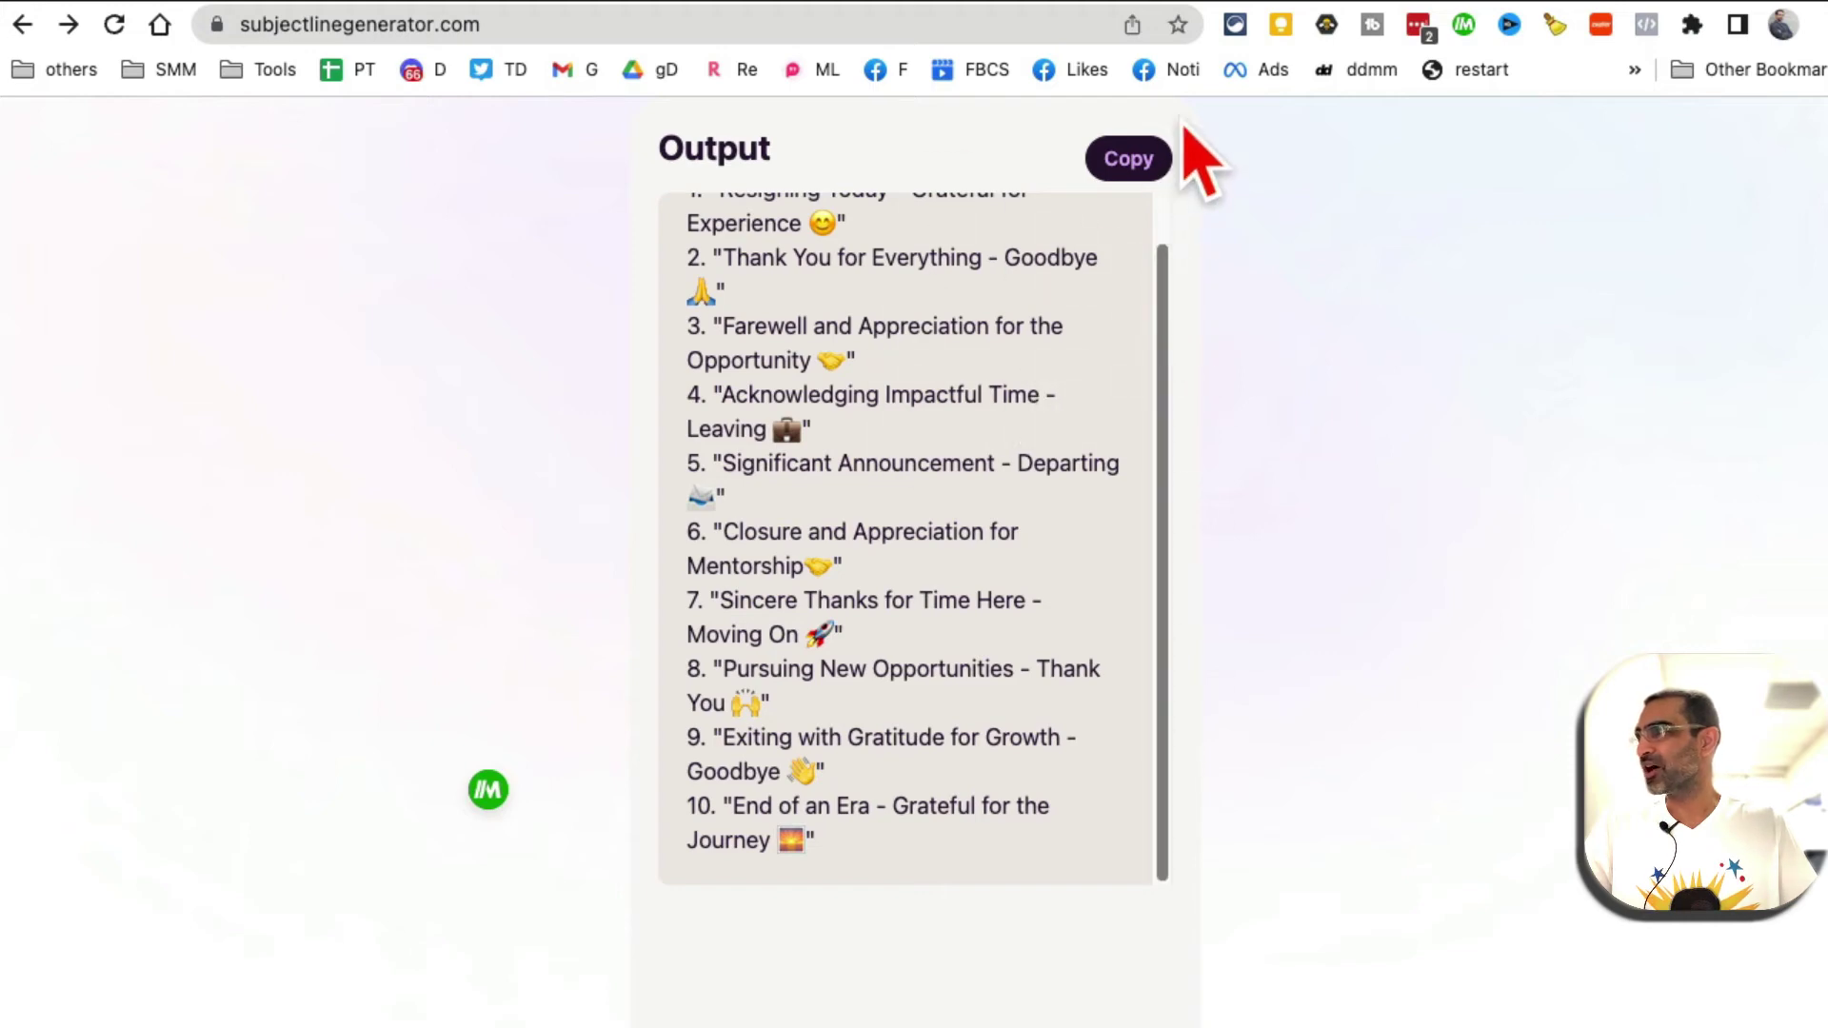
pyautogui.hotkey('ctrl', 'Tab')
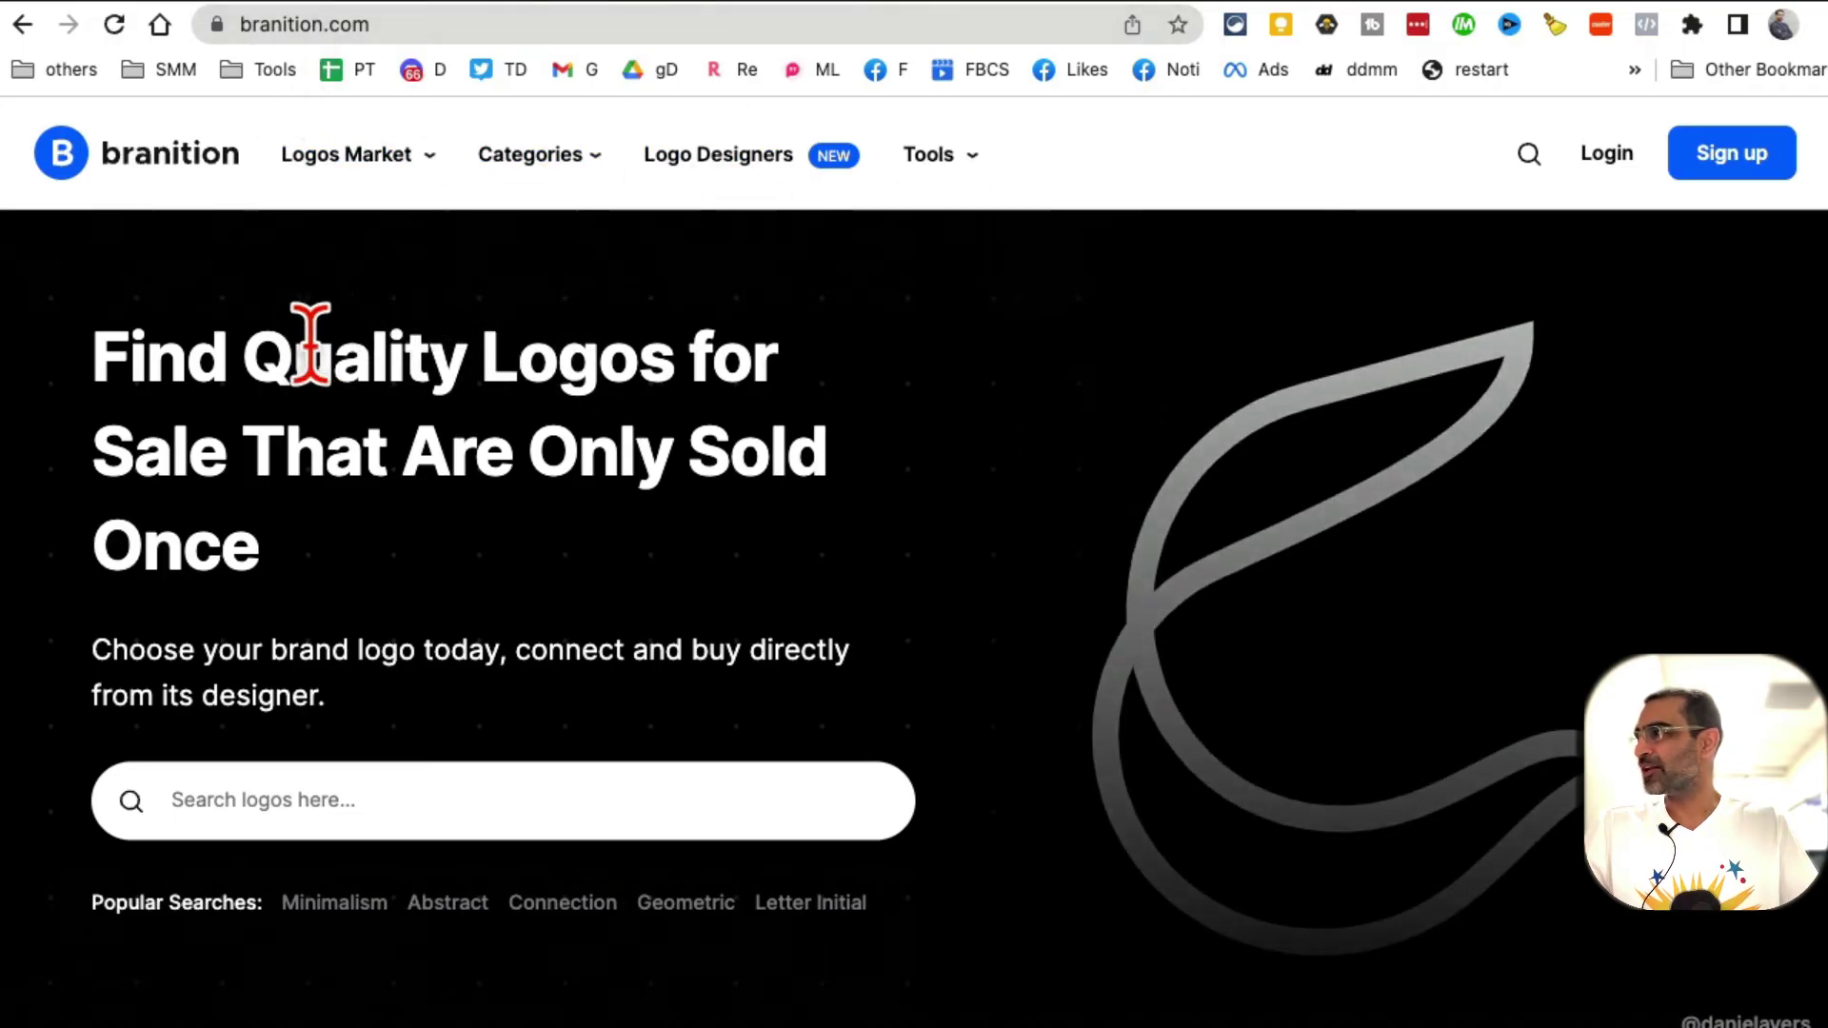
# - Open Branition's Business Name Generator from the Tools menu in the nav bar
pyautogui.moveTo(249, 354); pyautogui.dragTo(625, 592)
pyautogui.scroll(-3, 898, 734)
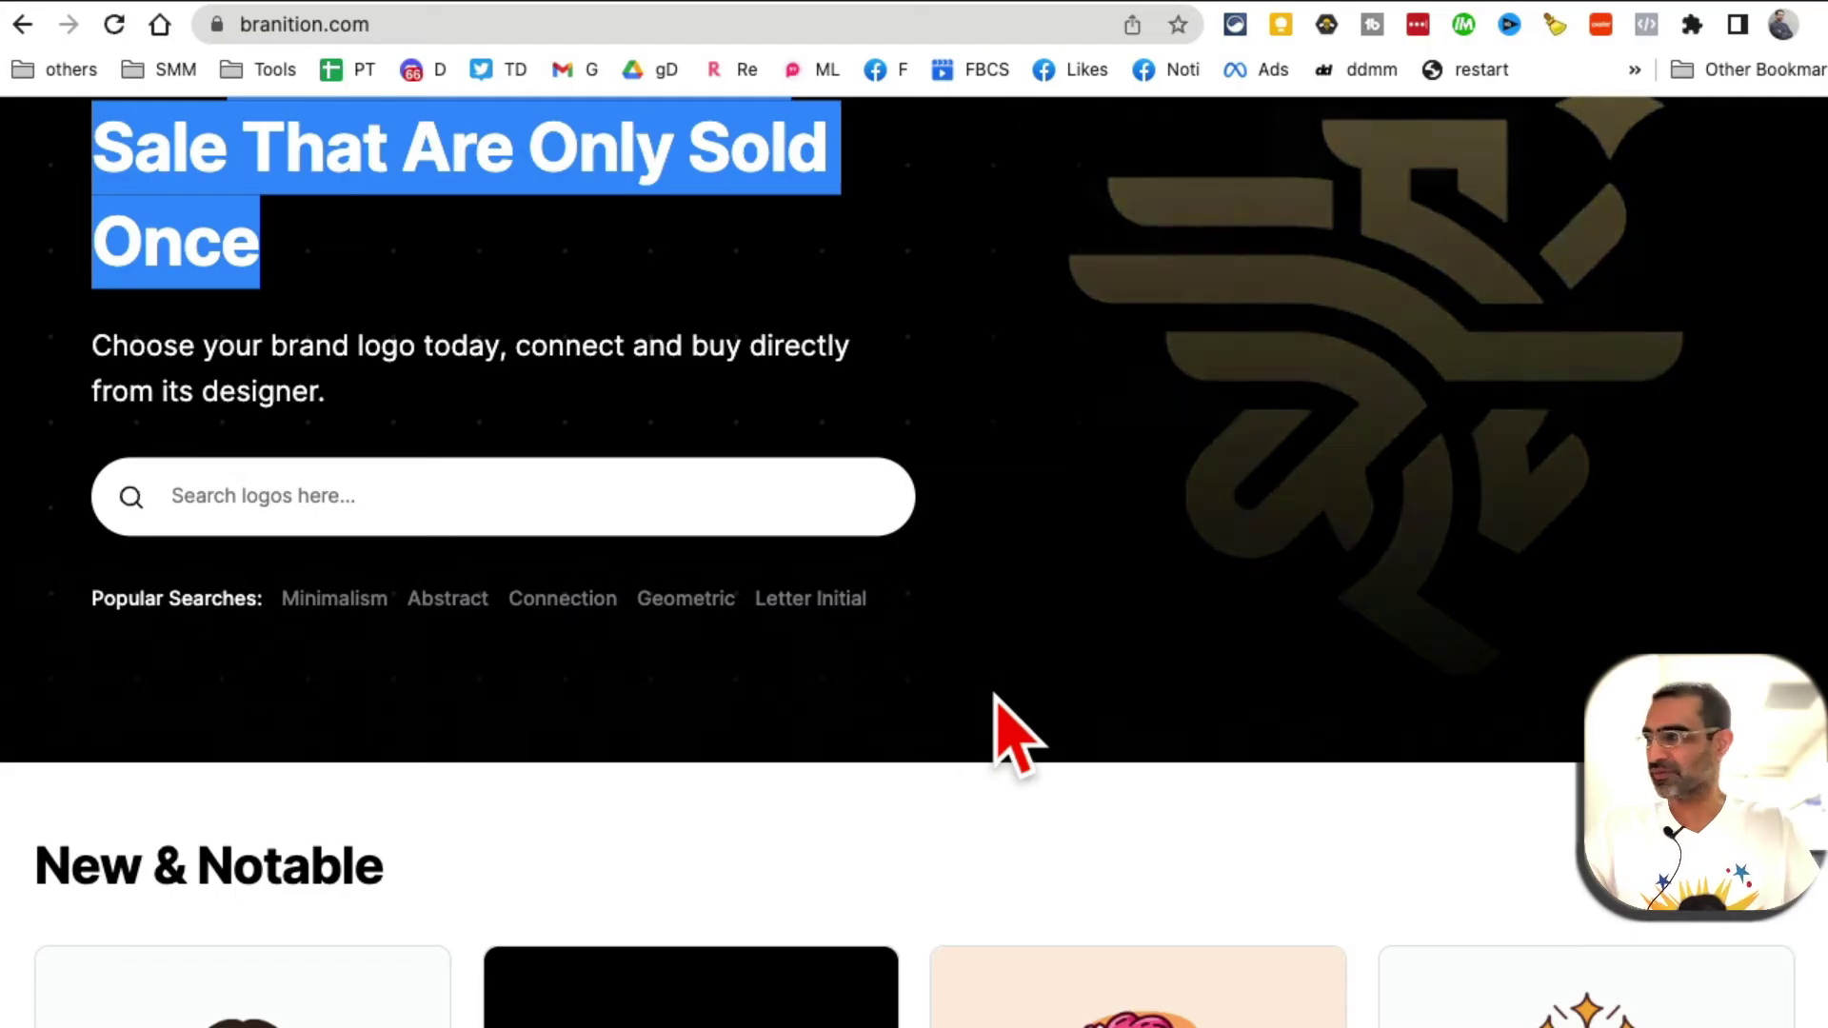
pyautogui.scroll(3, 1047, 666)
pyautogui.moveTo(997, 249)
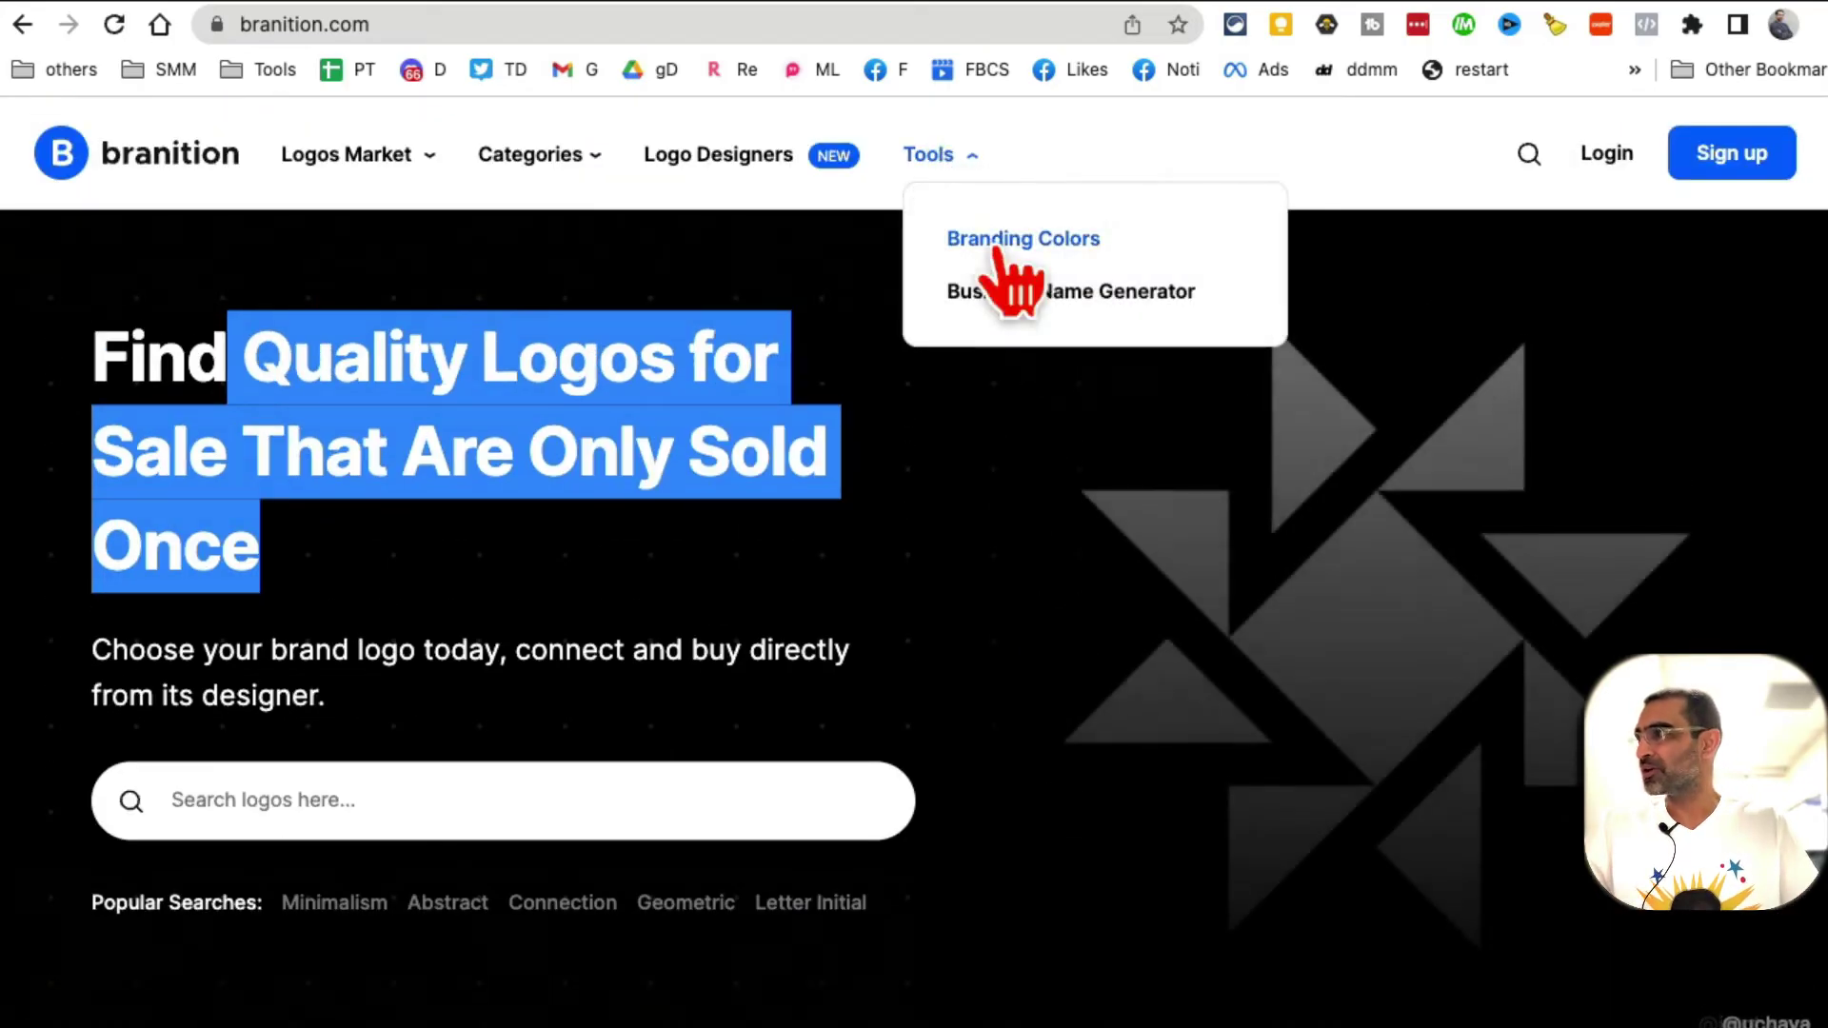
pyautogui.click(1039, 296)
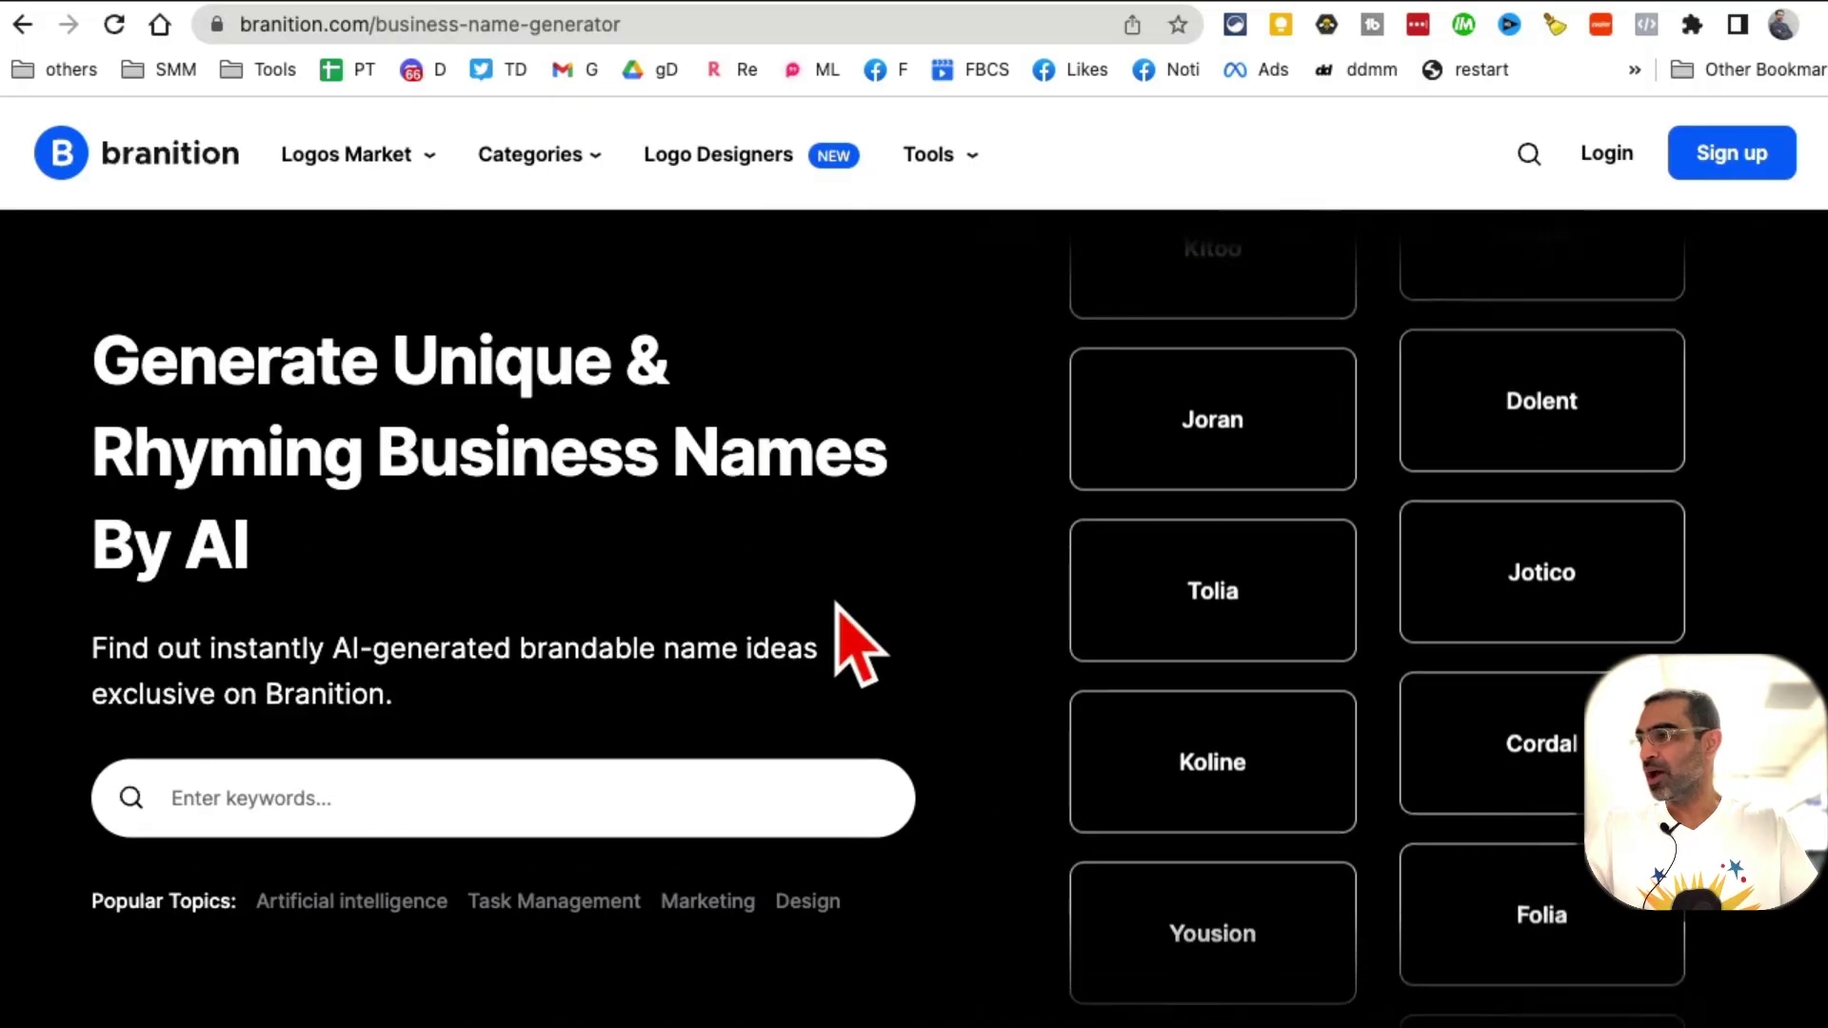
# - Search the name generator for the keyword 'to do list app'
pyautogui.scroll(-2, 842, 619)
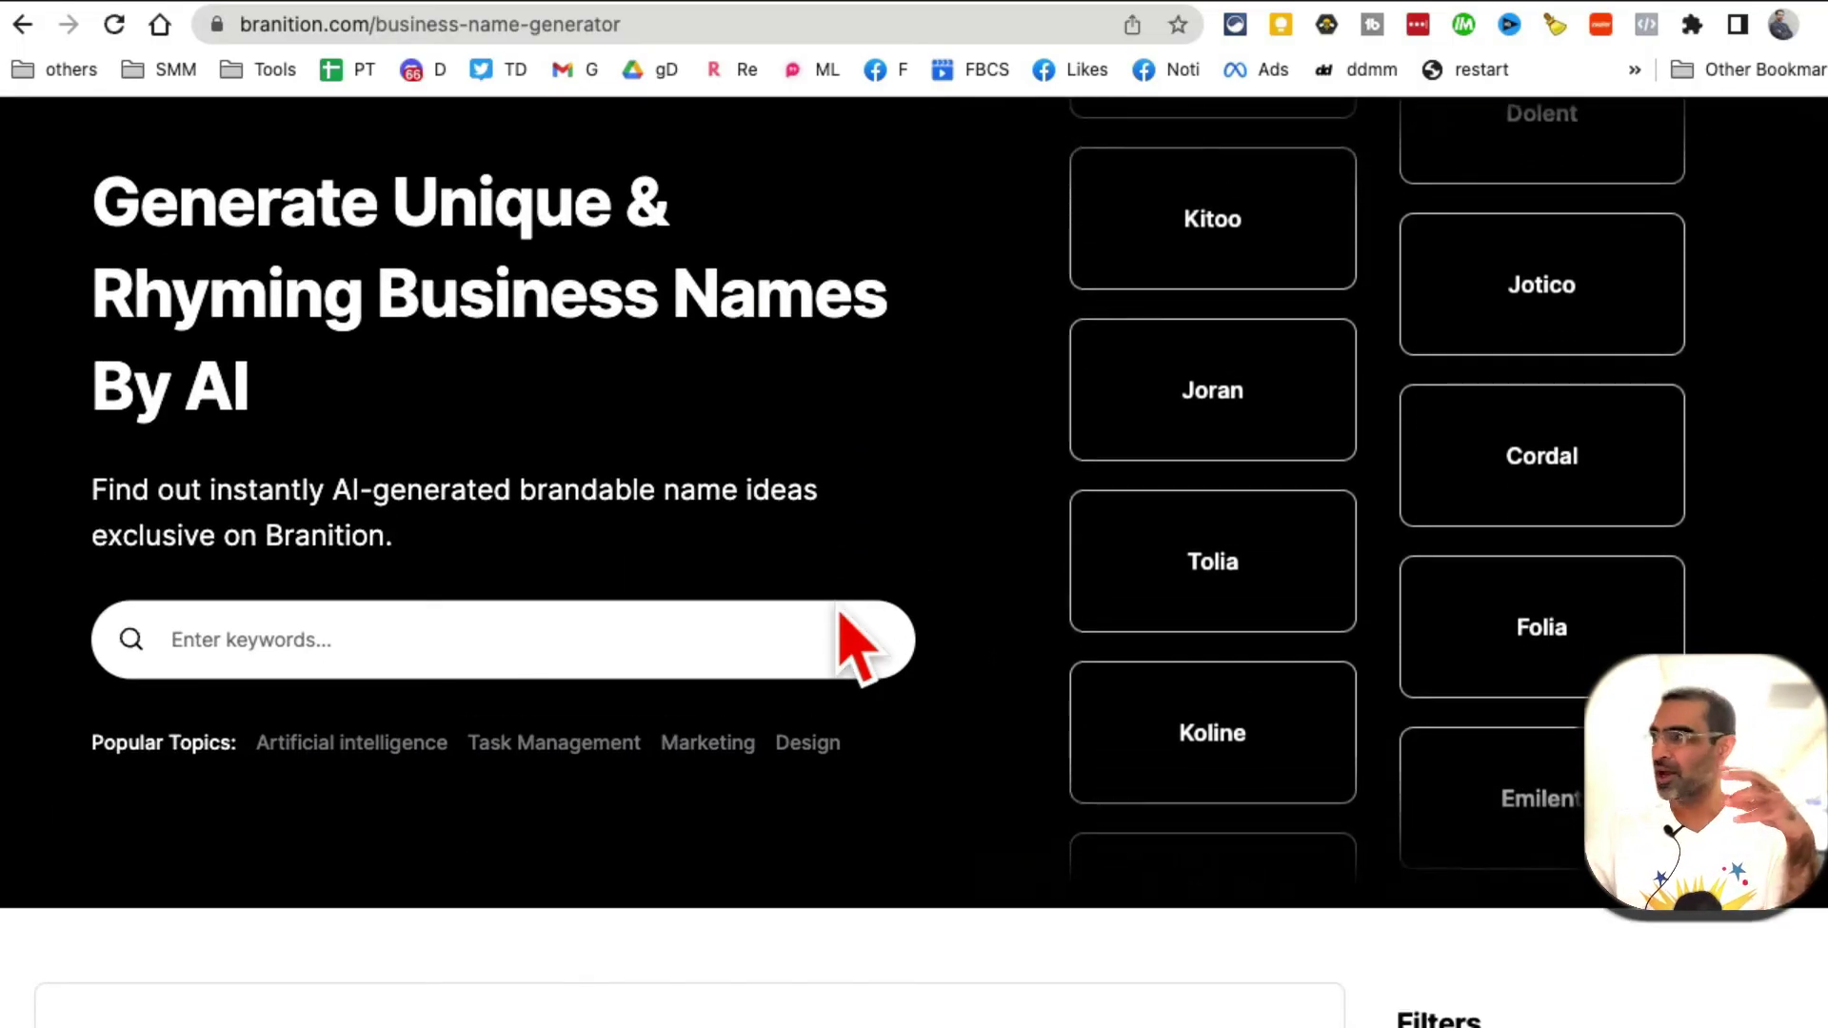
pyautogui.moveTo(303, 377); pyautogui.dragTo(91, 299)
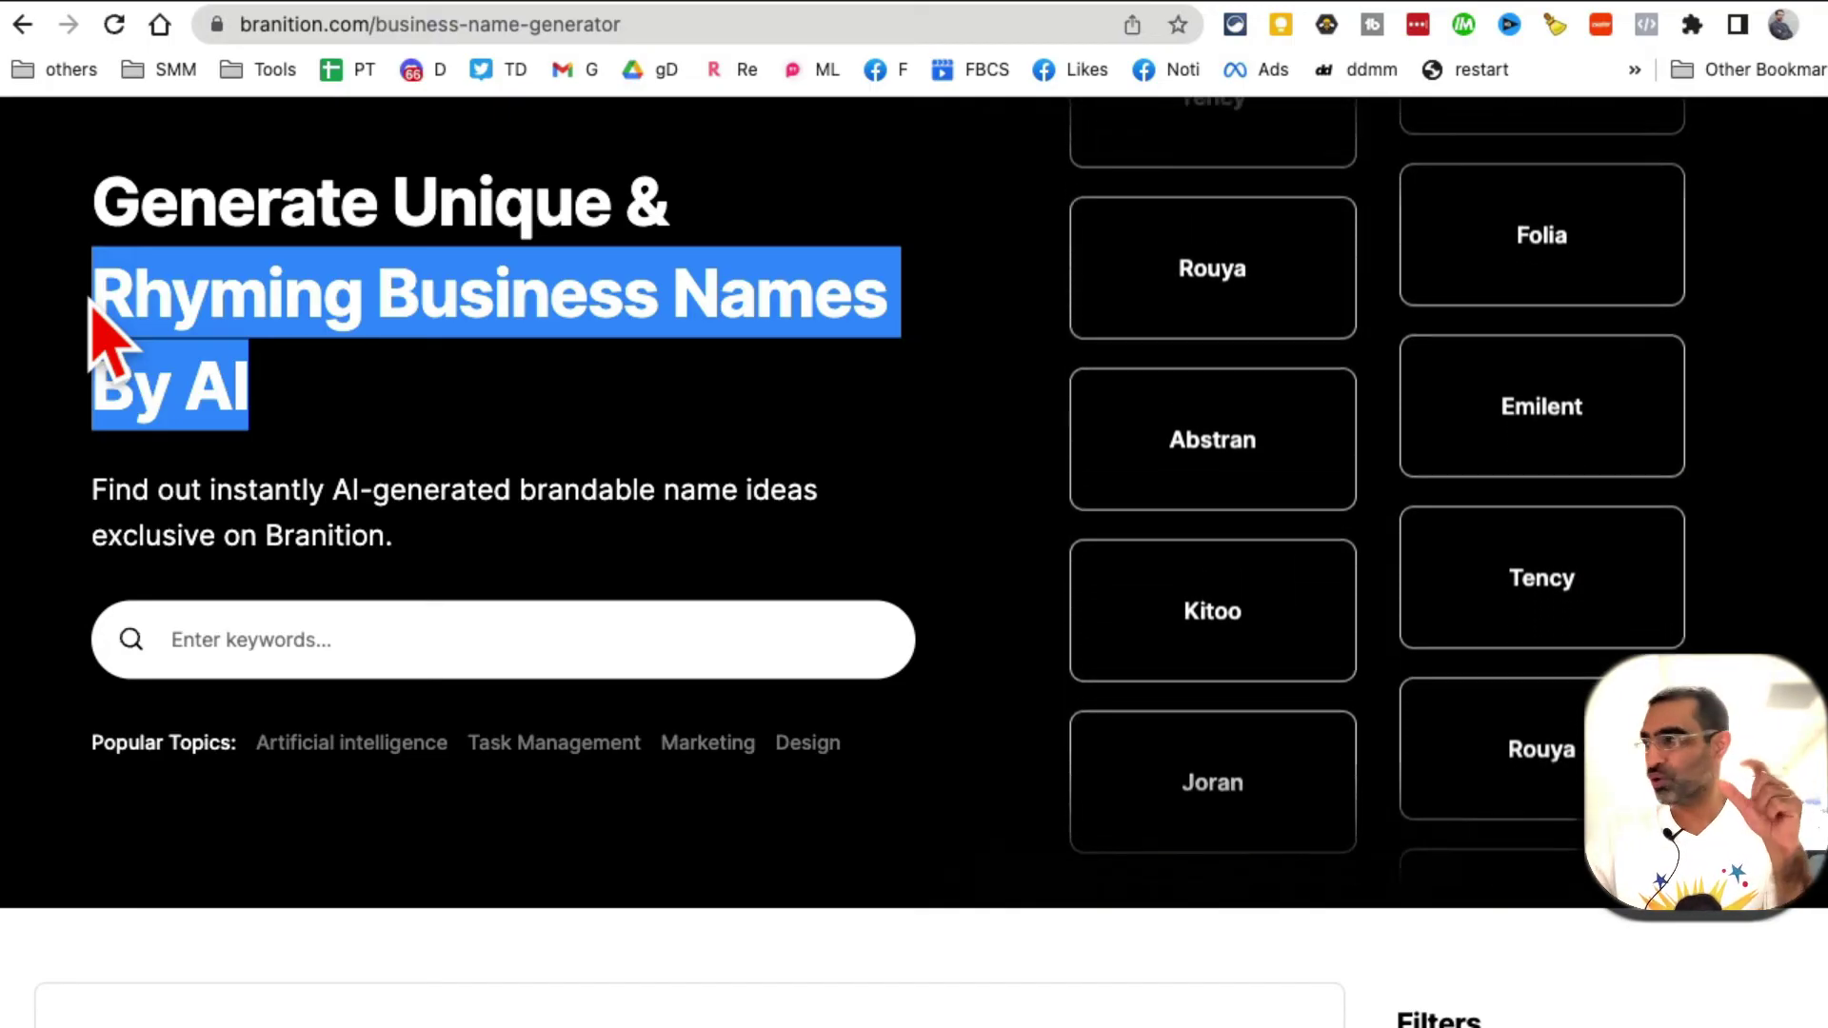
pyautogui.click(436, 640)
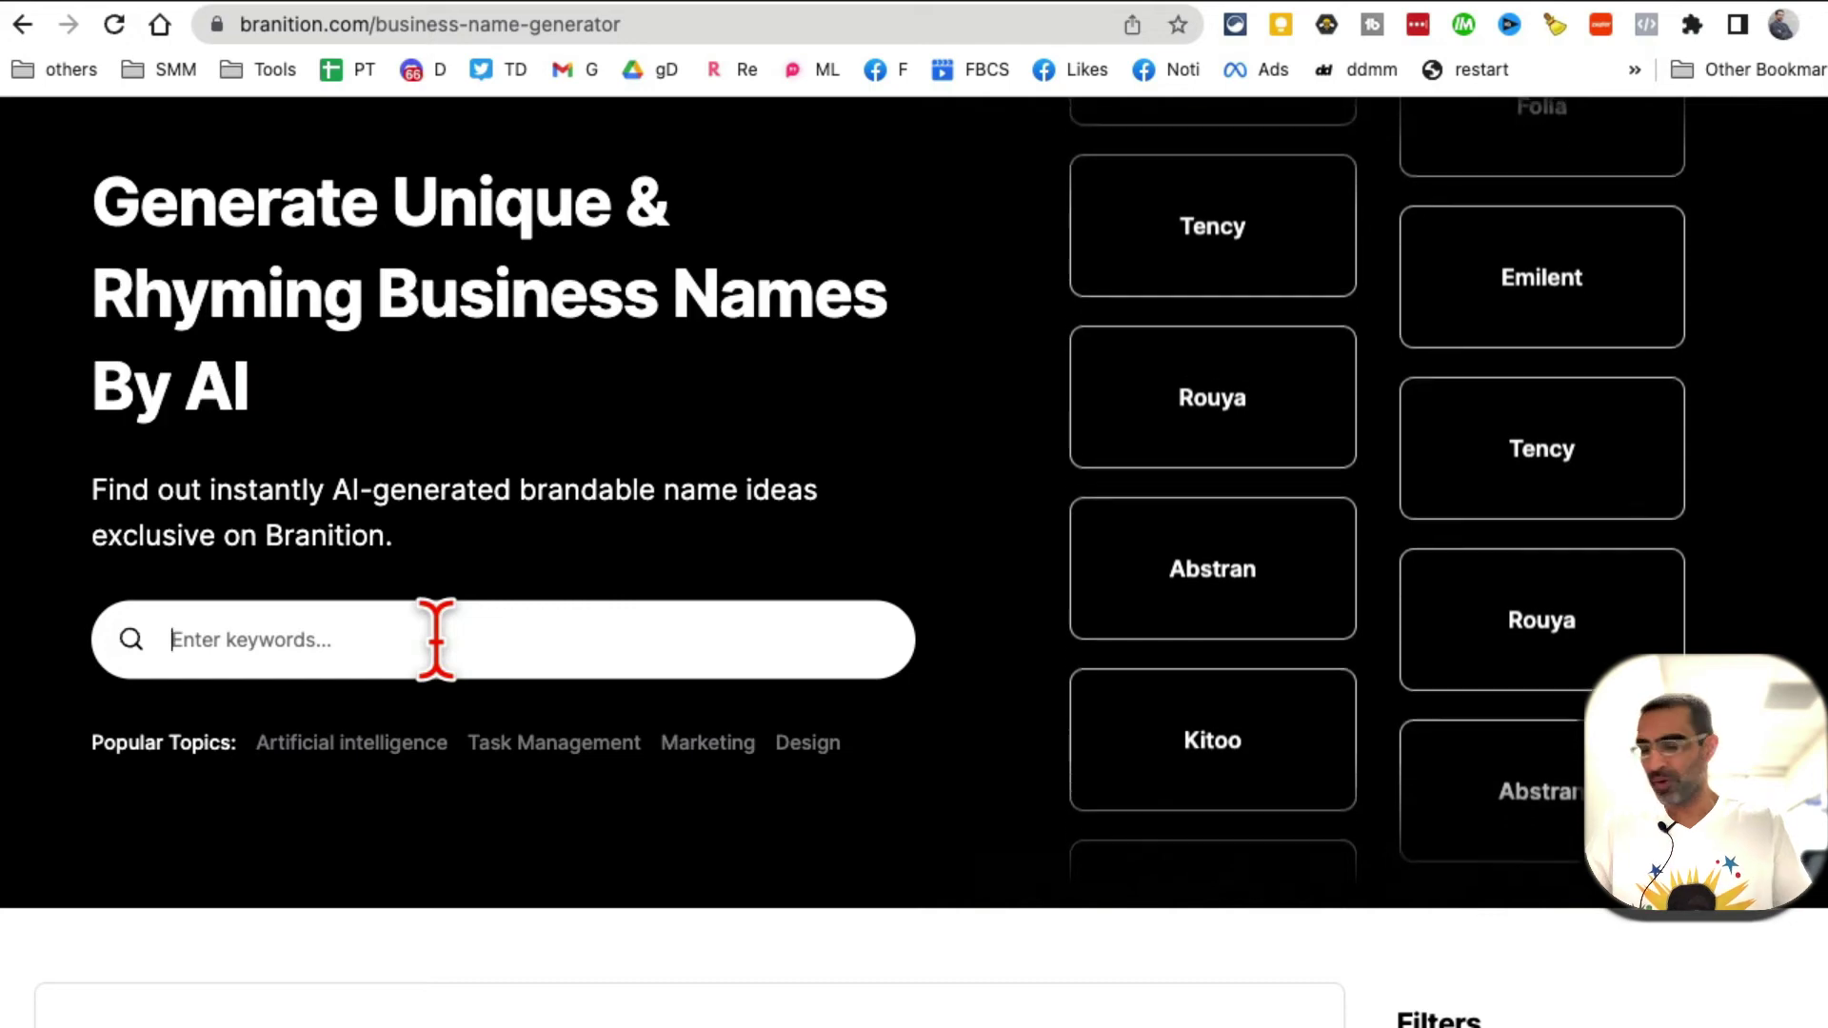
pyautogui.write('to do list app')
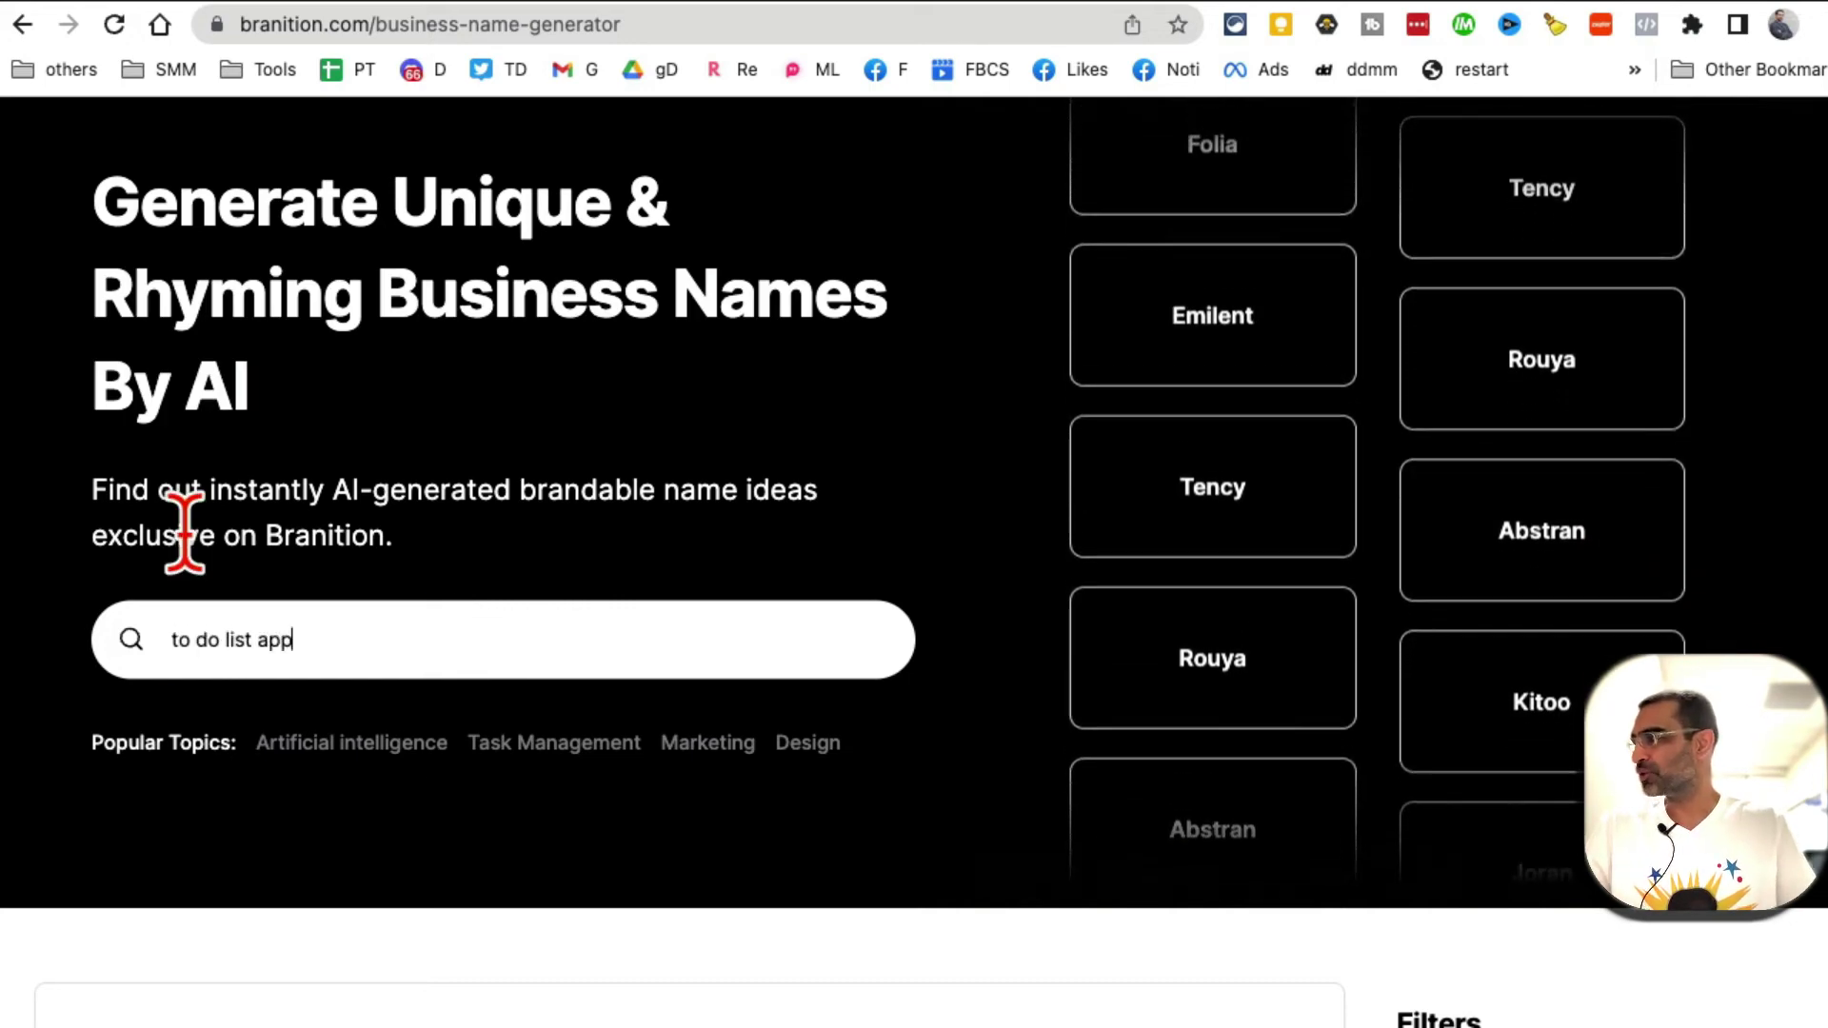
pyautogui.press('Return')
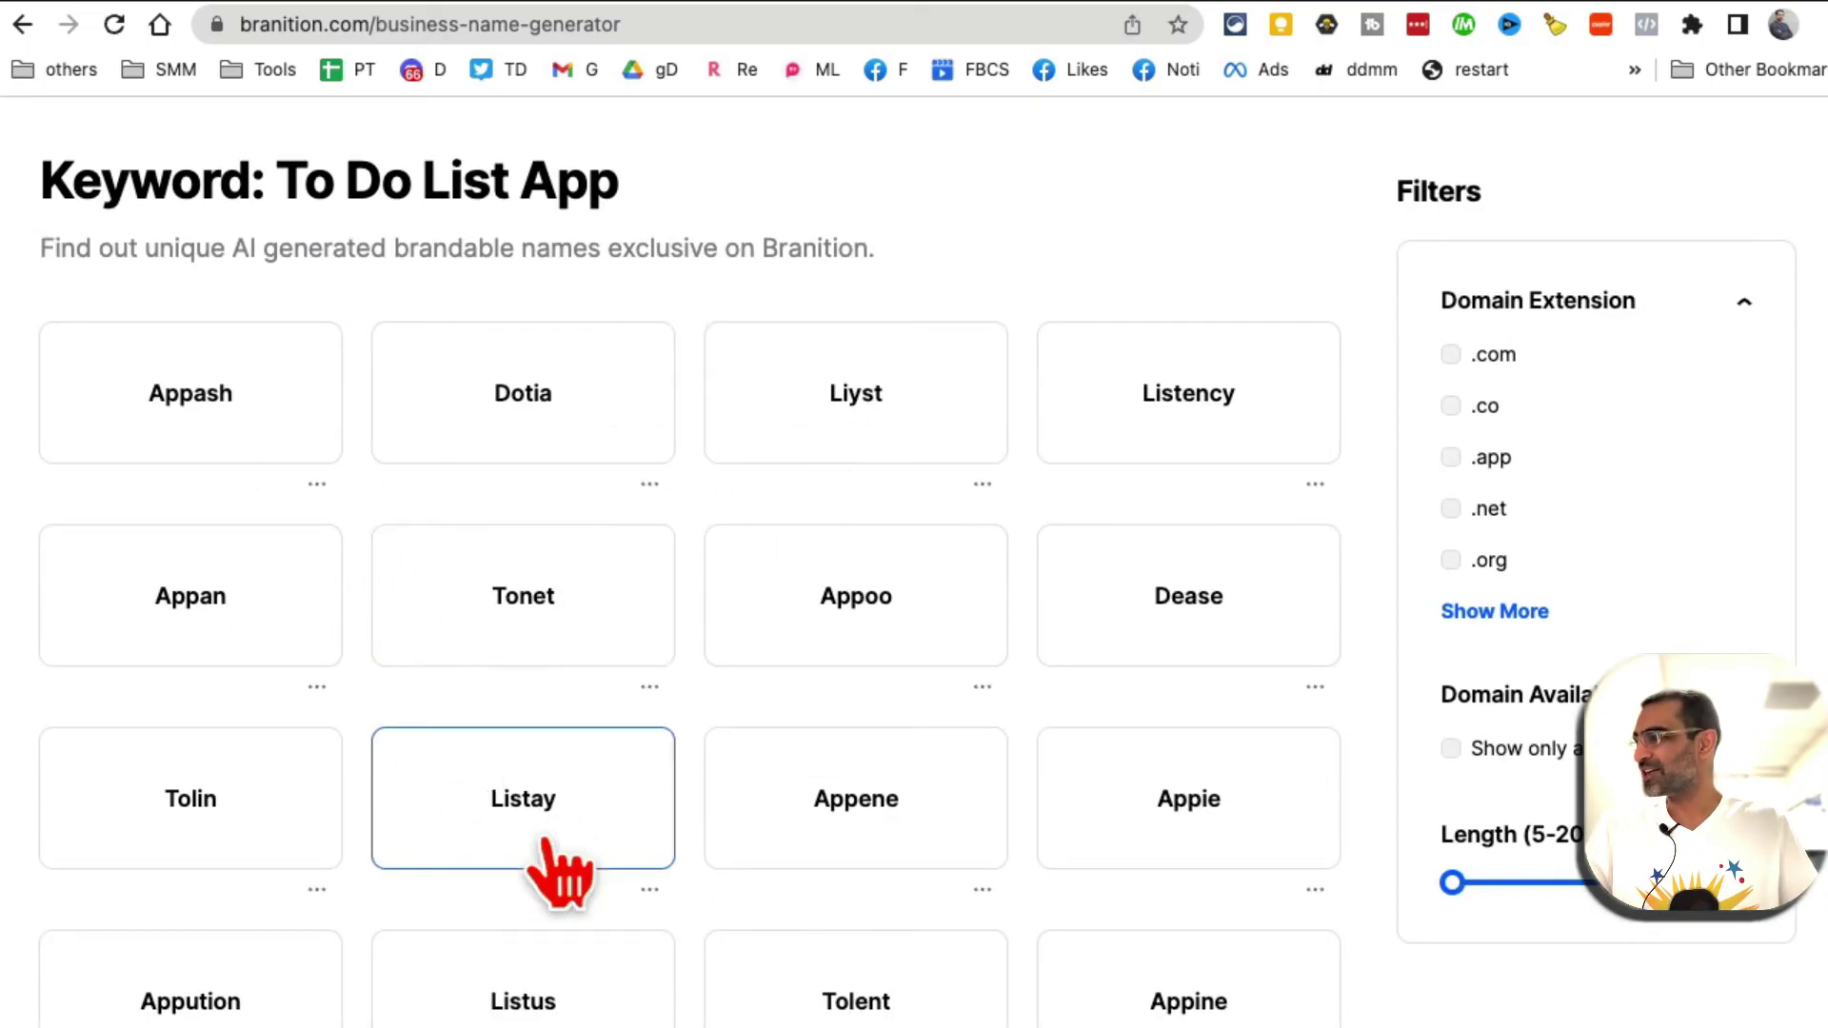
# - Browse the generated names like Appash, Dotia and Listay, highlighting parts of the heading text
pyautogui.scroll(-2, 1085, 776)
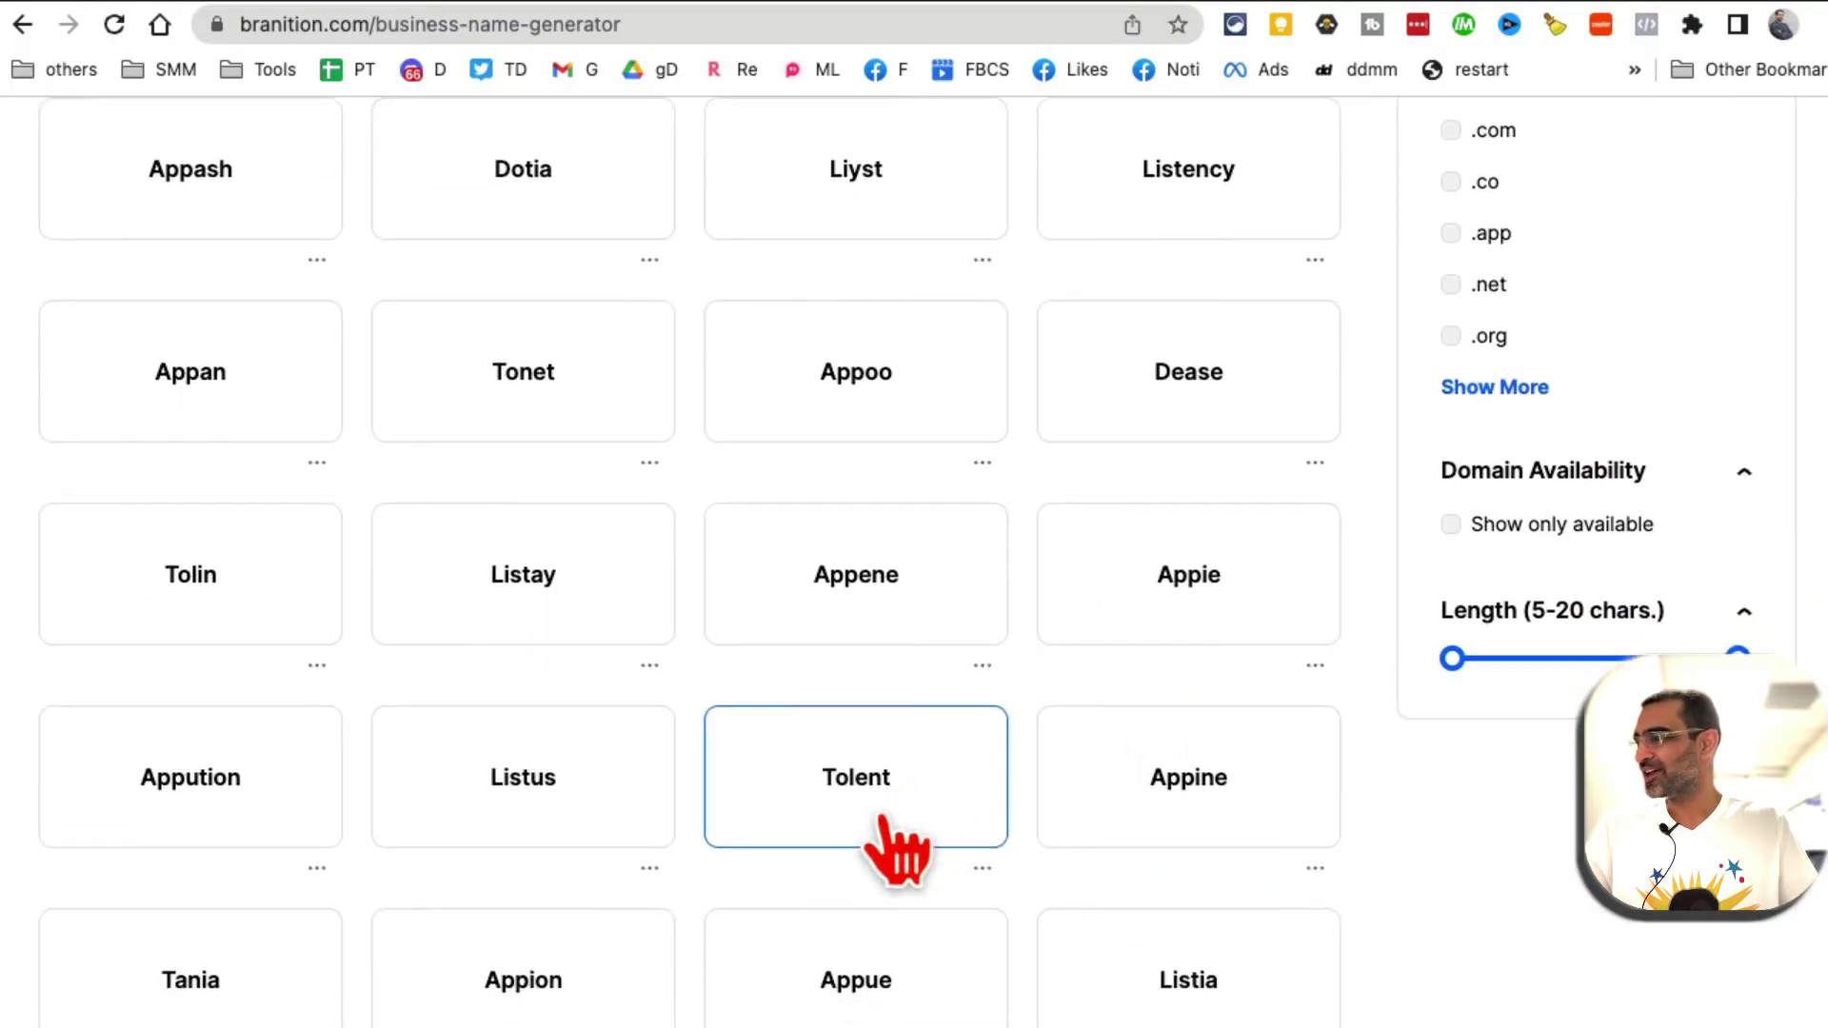
pyautogui.scroll(-5, 900, 828)
pyautogui.scroll(-4, 755, 836)
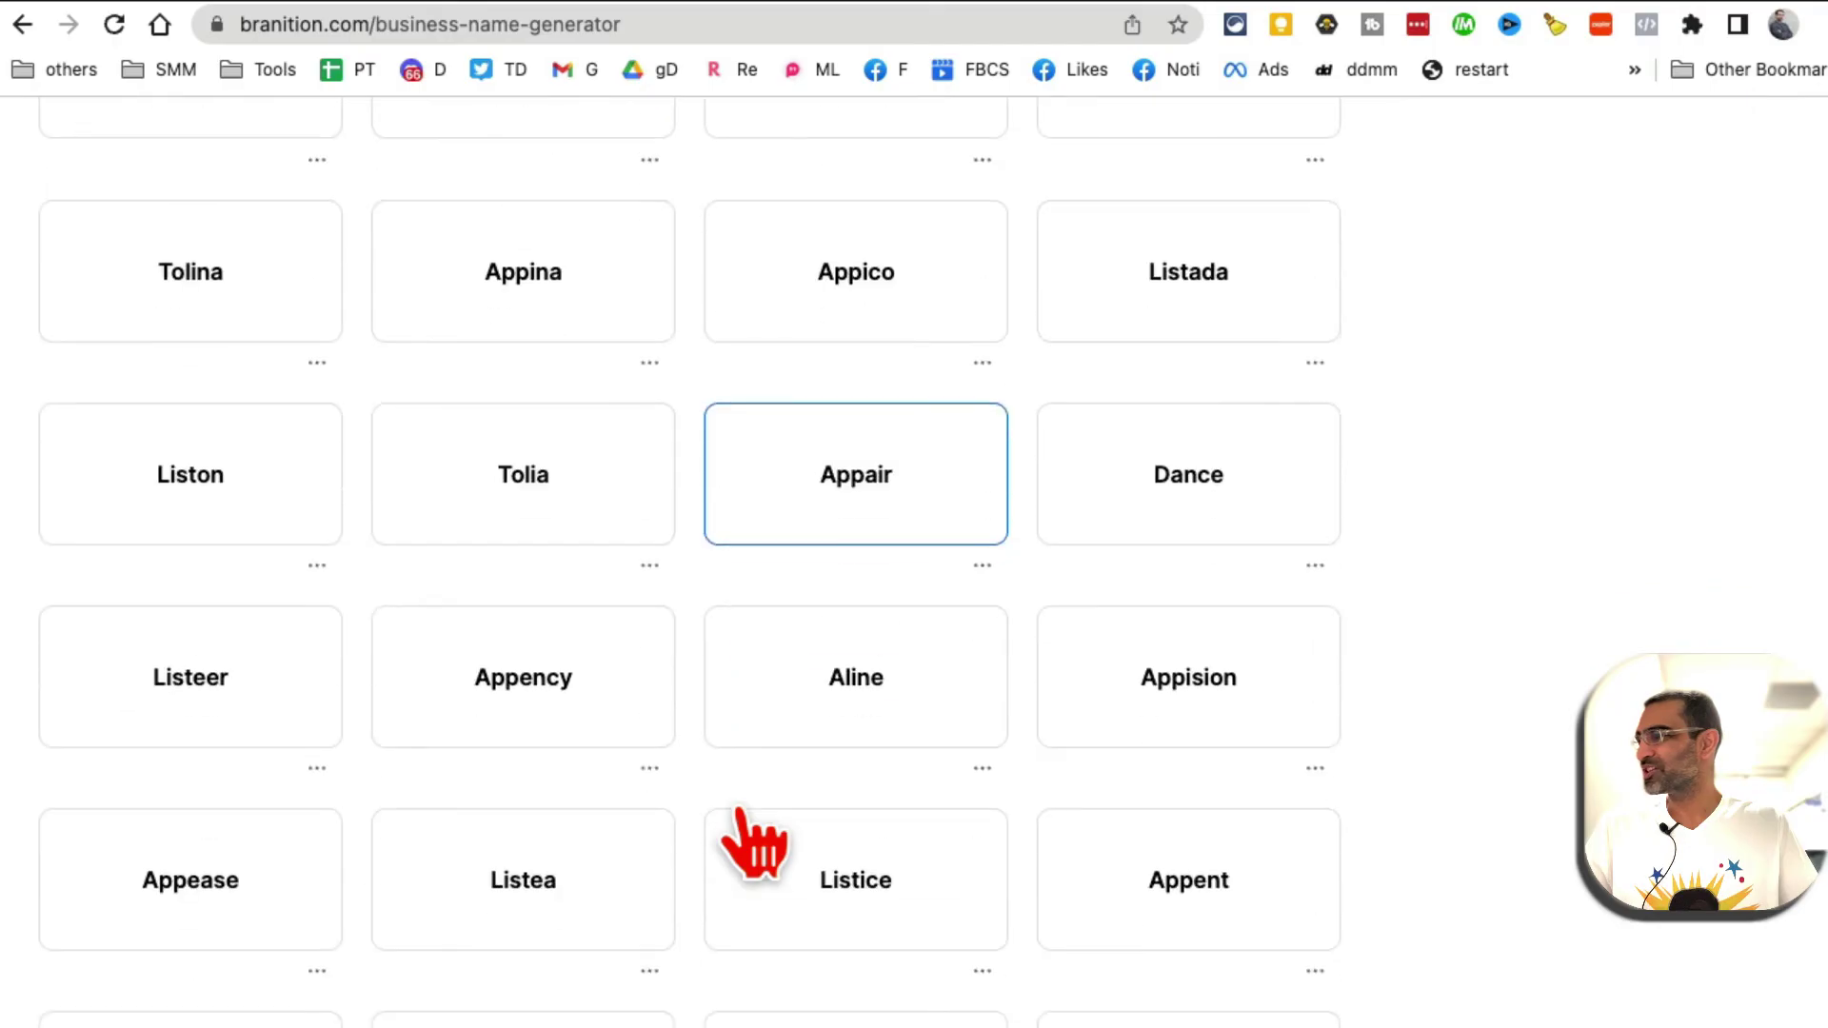
pyautogui.scroll(11, 746, 848)
pyautogui.scroll(-2, 752, 849)
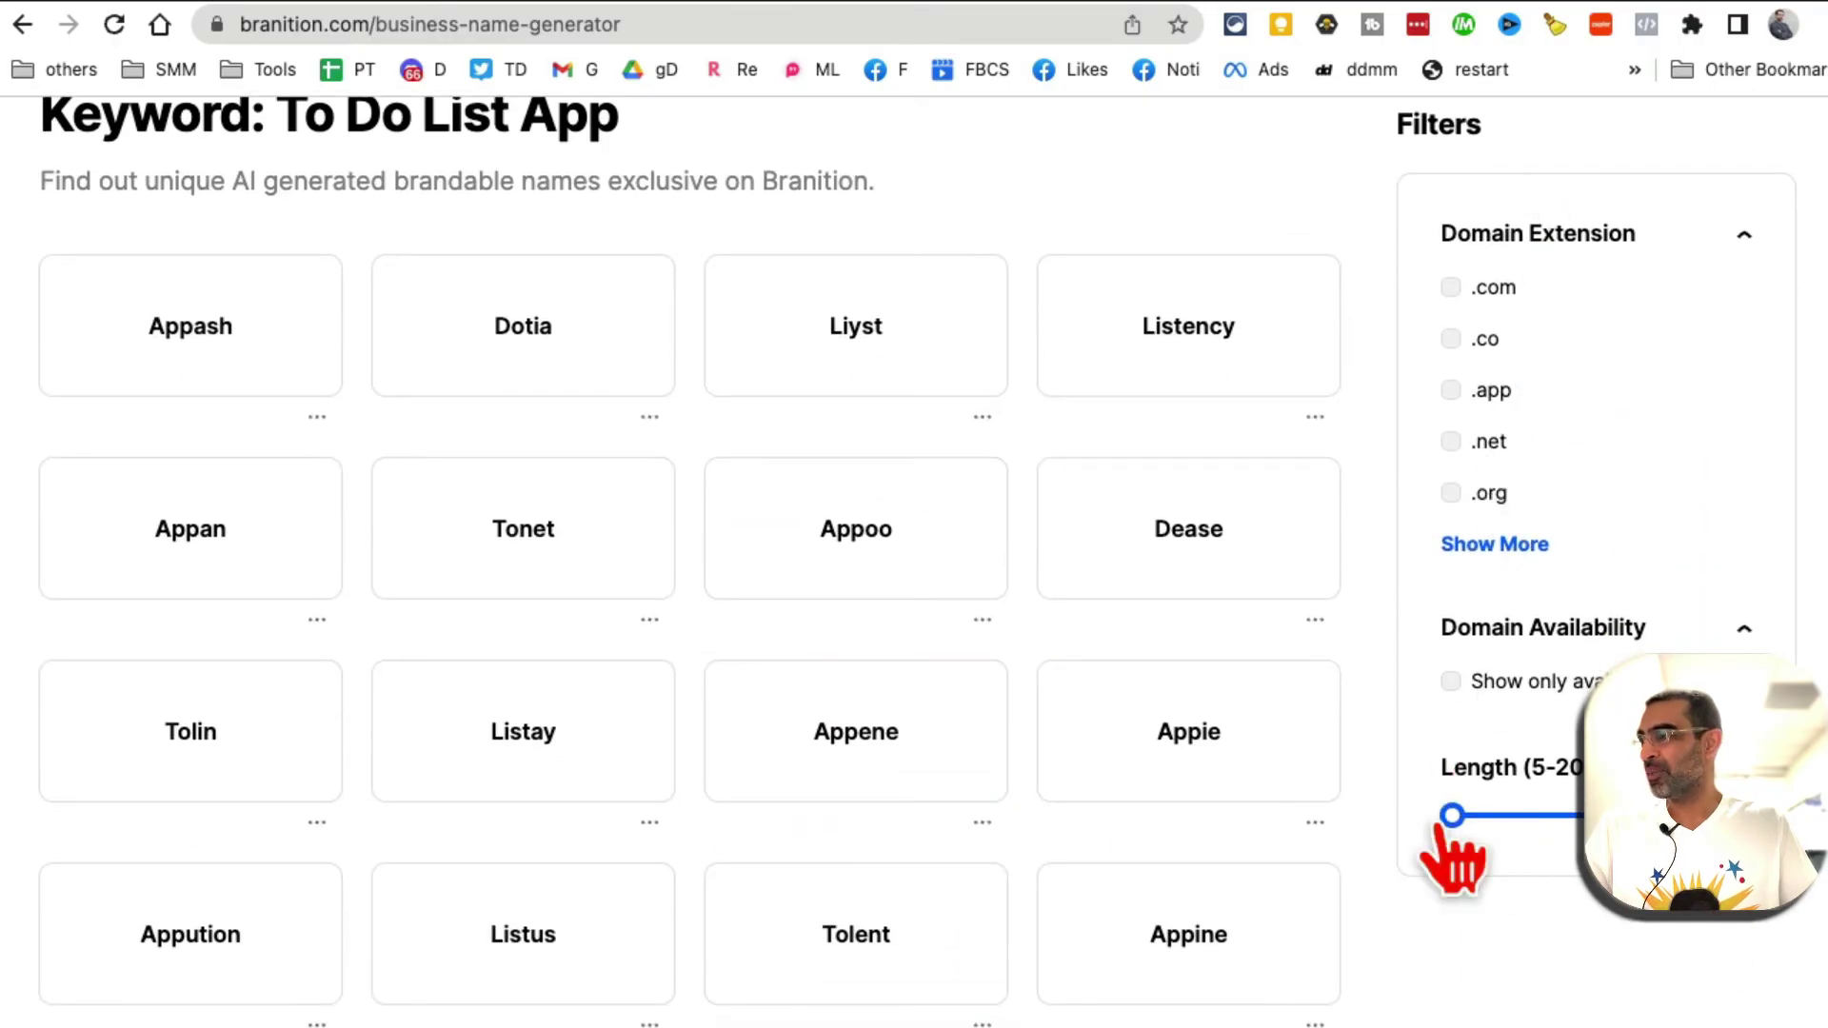
pyautogui.scroll(5, 861, 755)
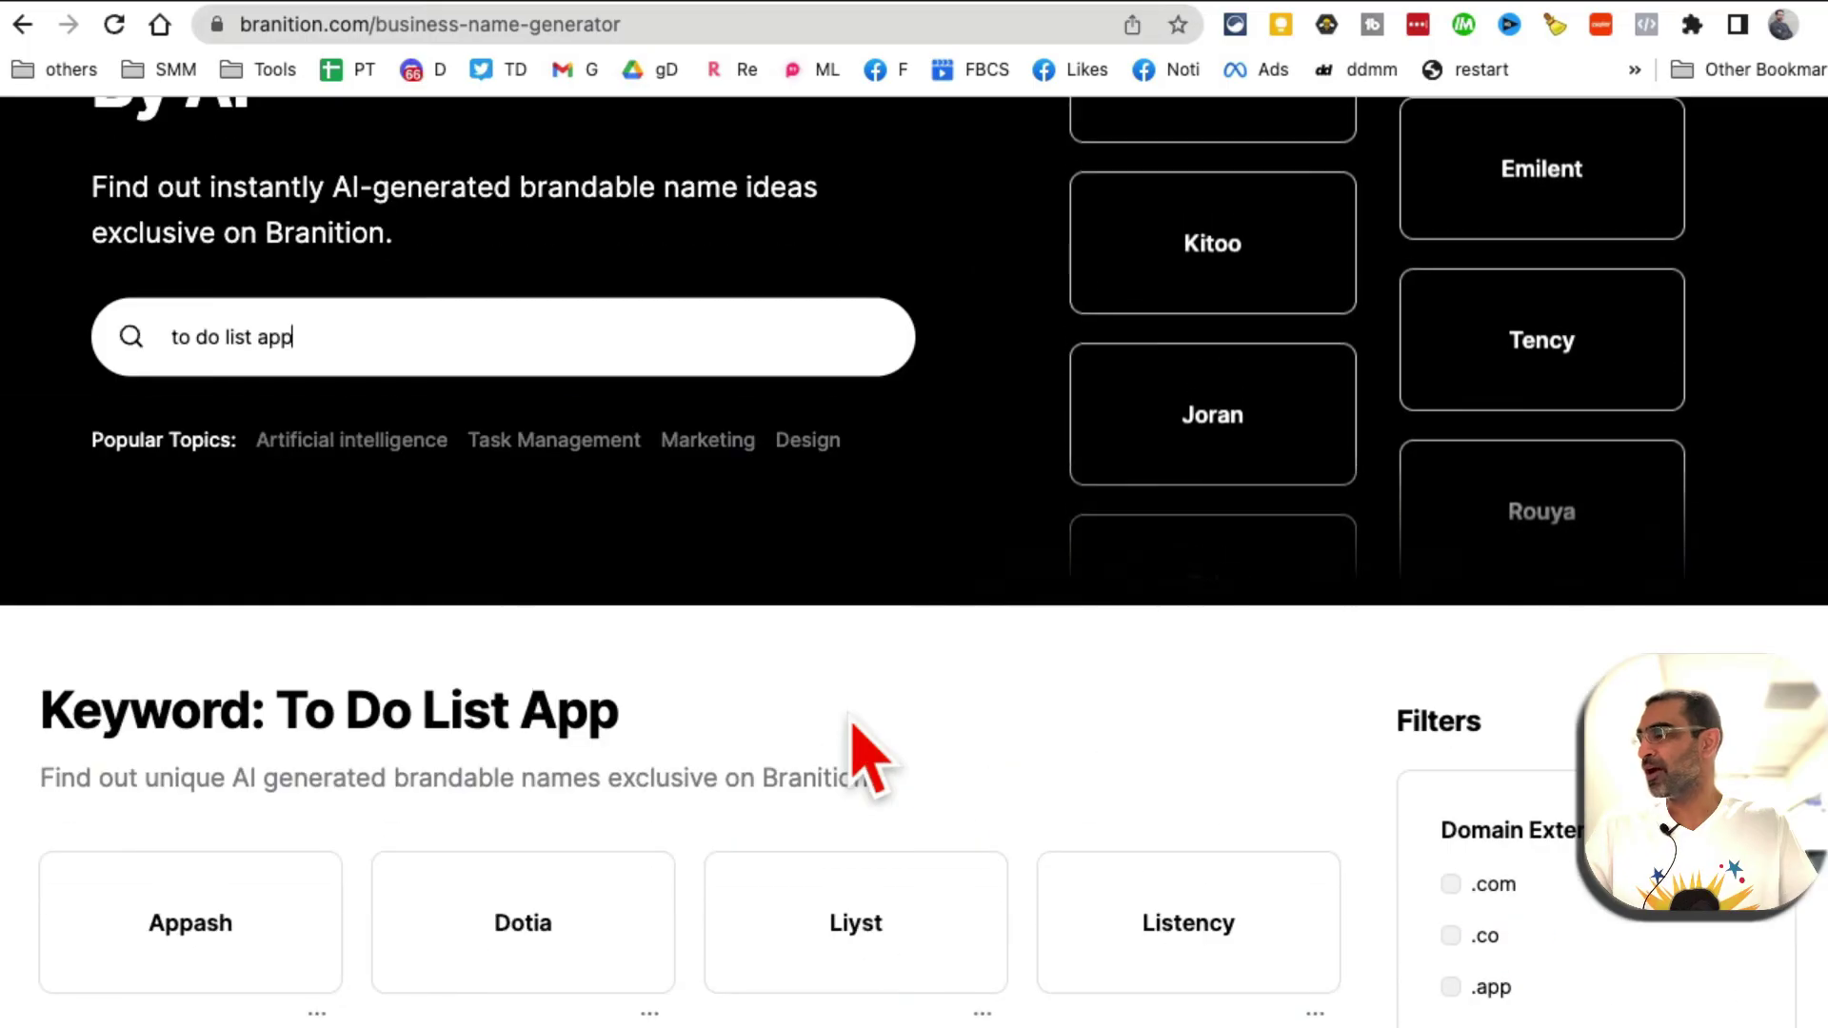
pyautogui.scroll(3, 862, 752)
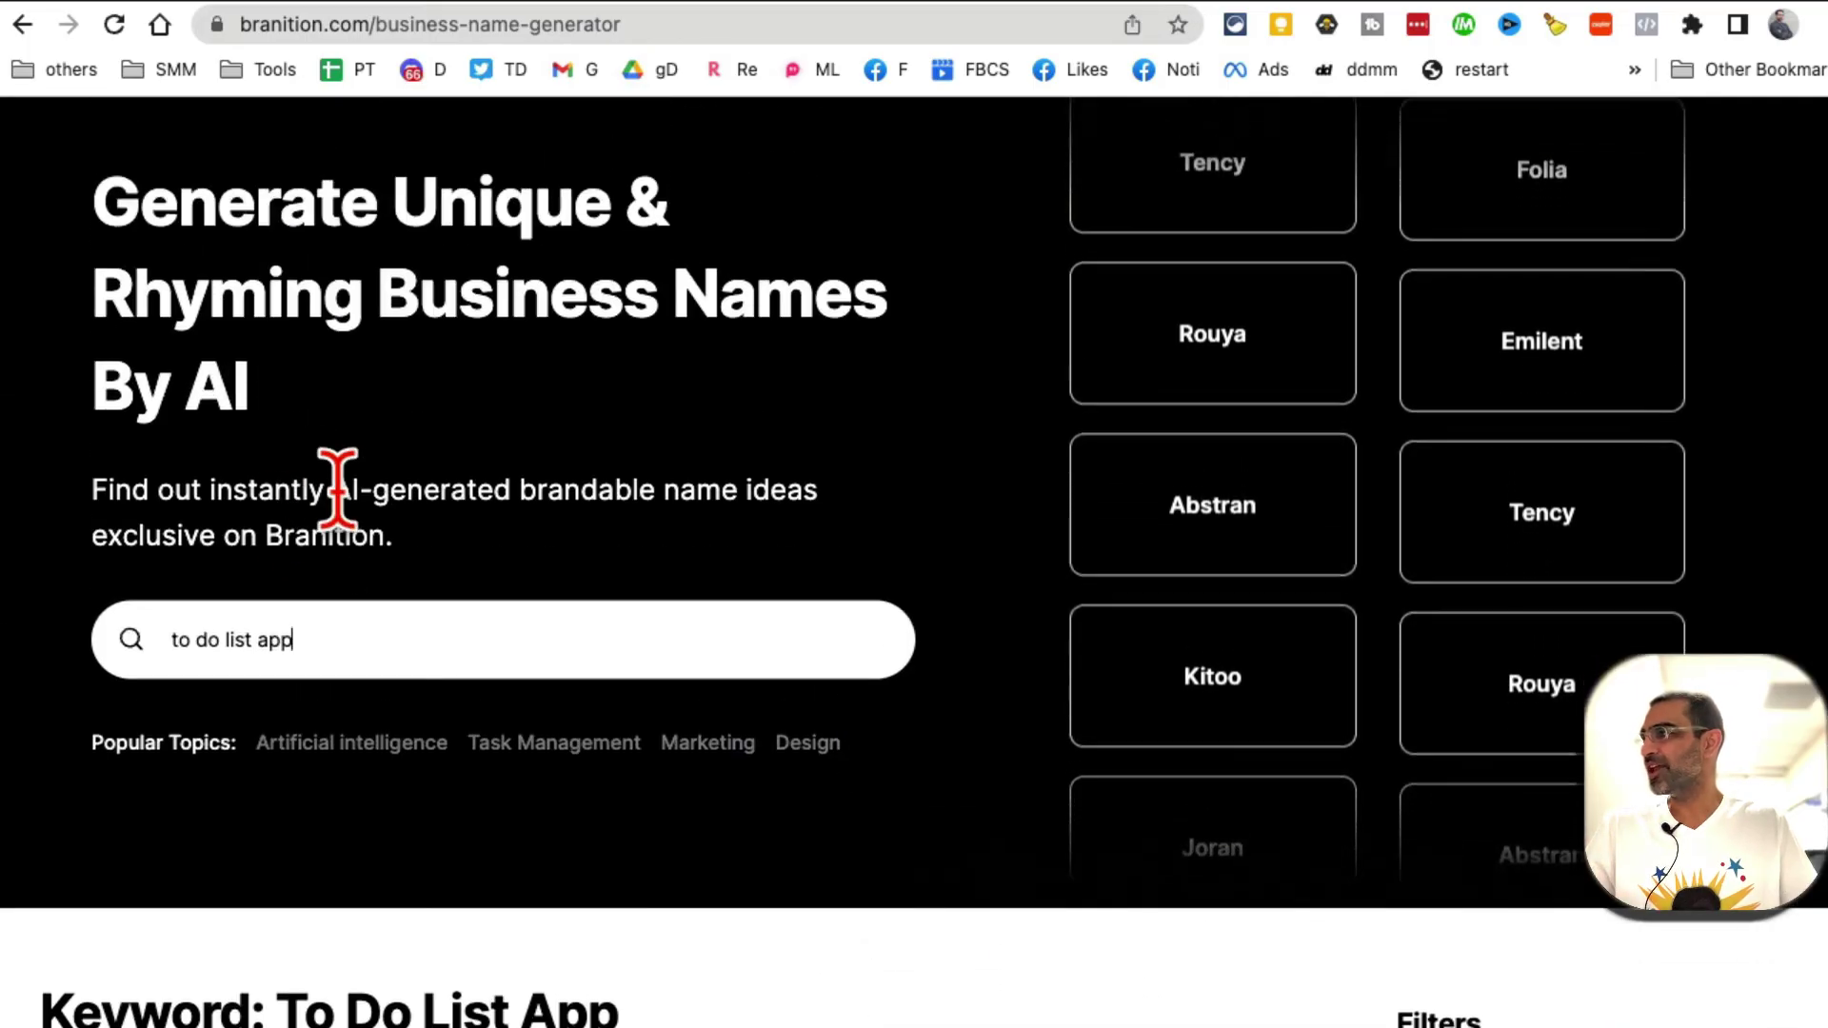
pyautogui.moveTo(335, 487); pyautogui.dragTo(666, 493)
pyautogui.click(505, 214)
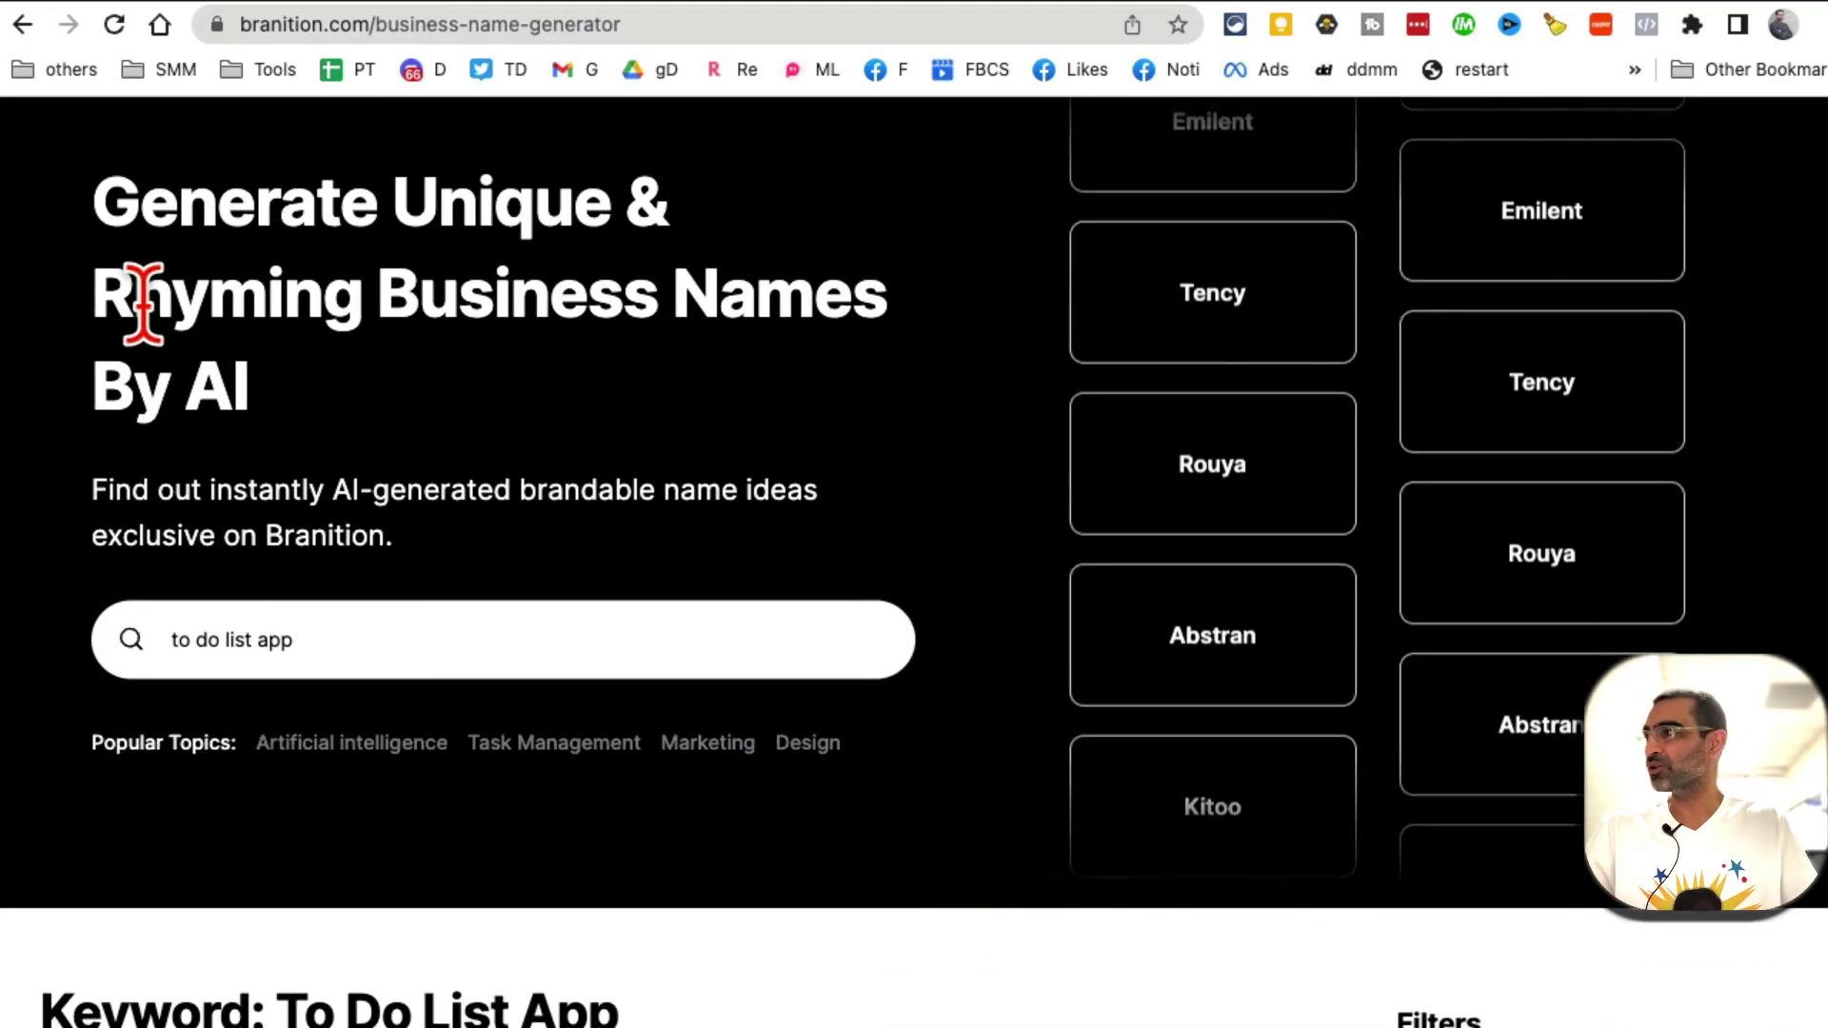
pyautogui.moveTo(135, 297); pyautogui.dragTo(501, 310)
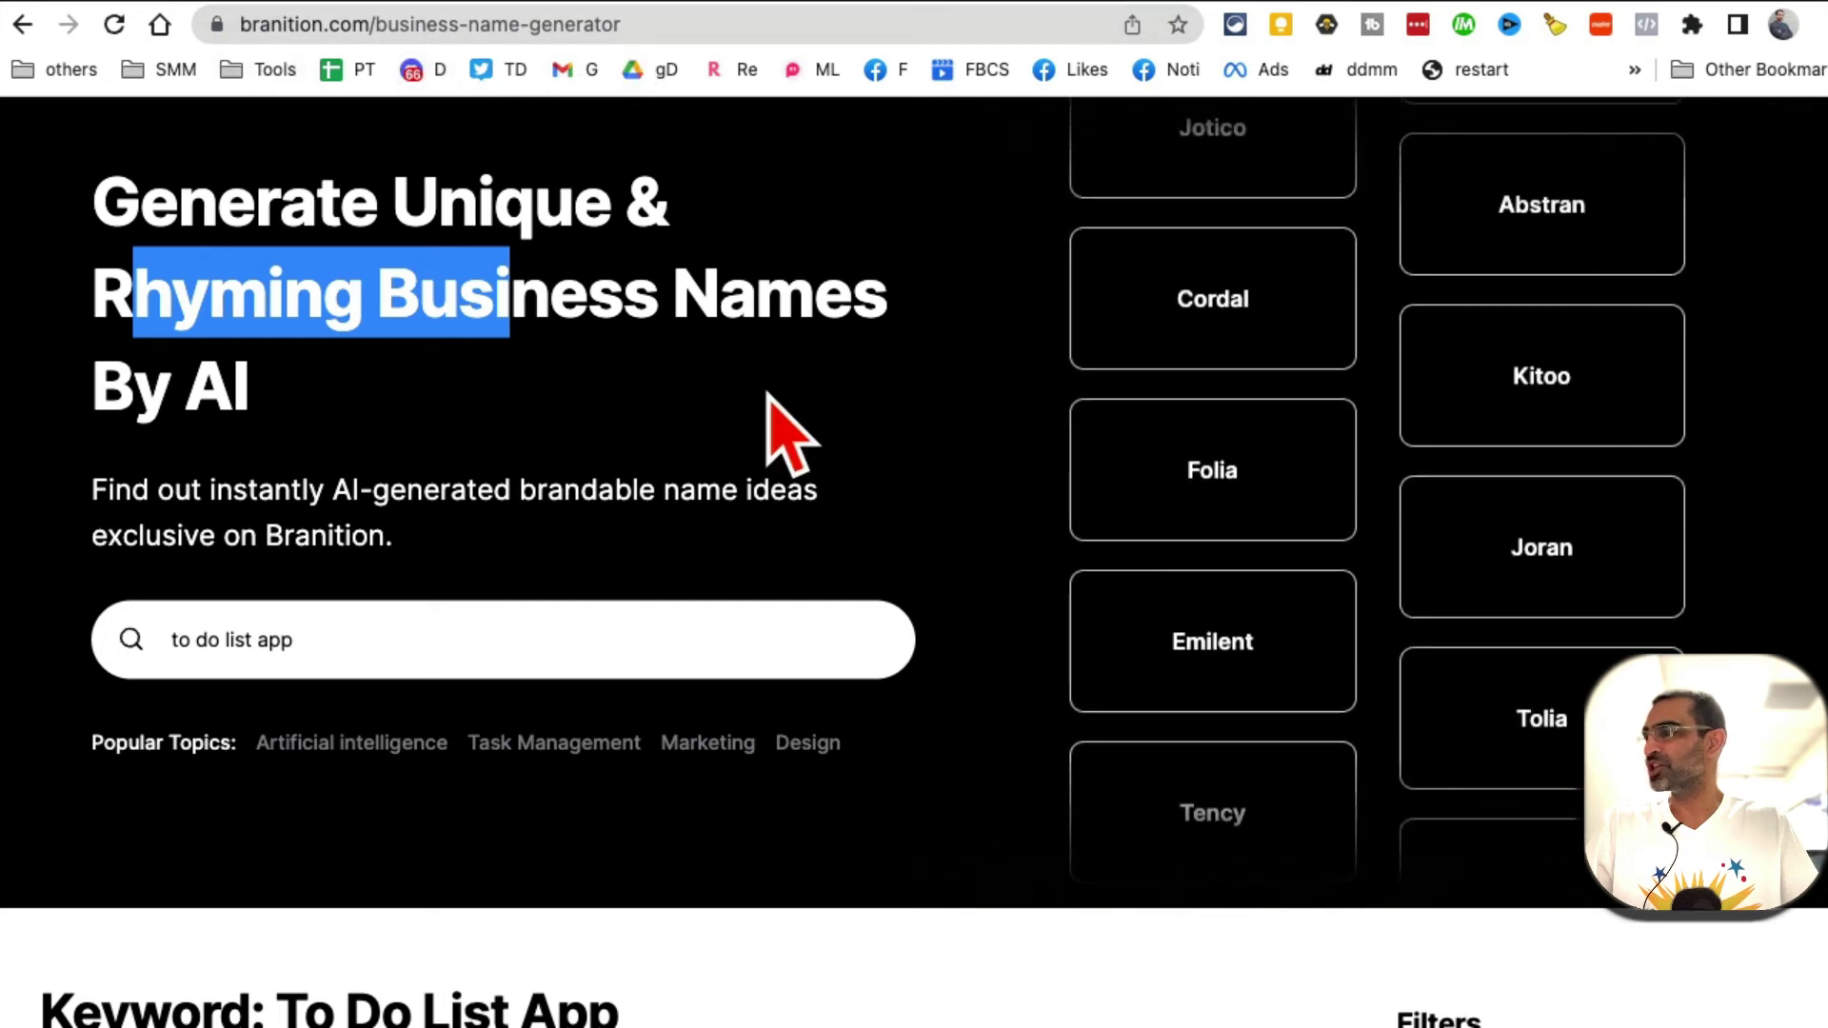
pyautogui.scroll(2, 771, 398)
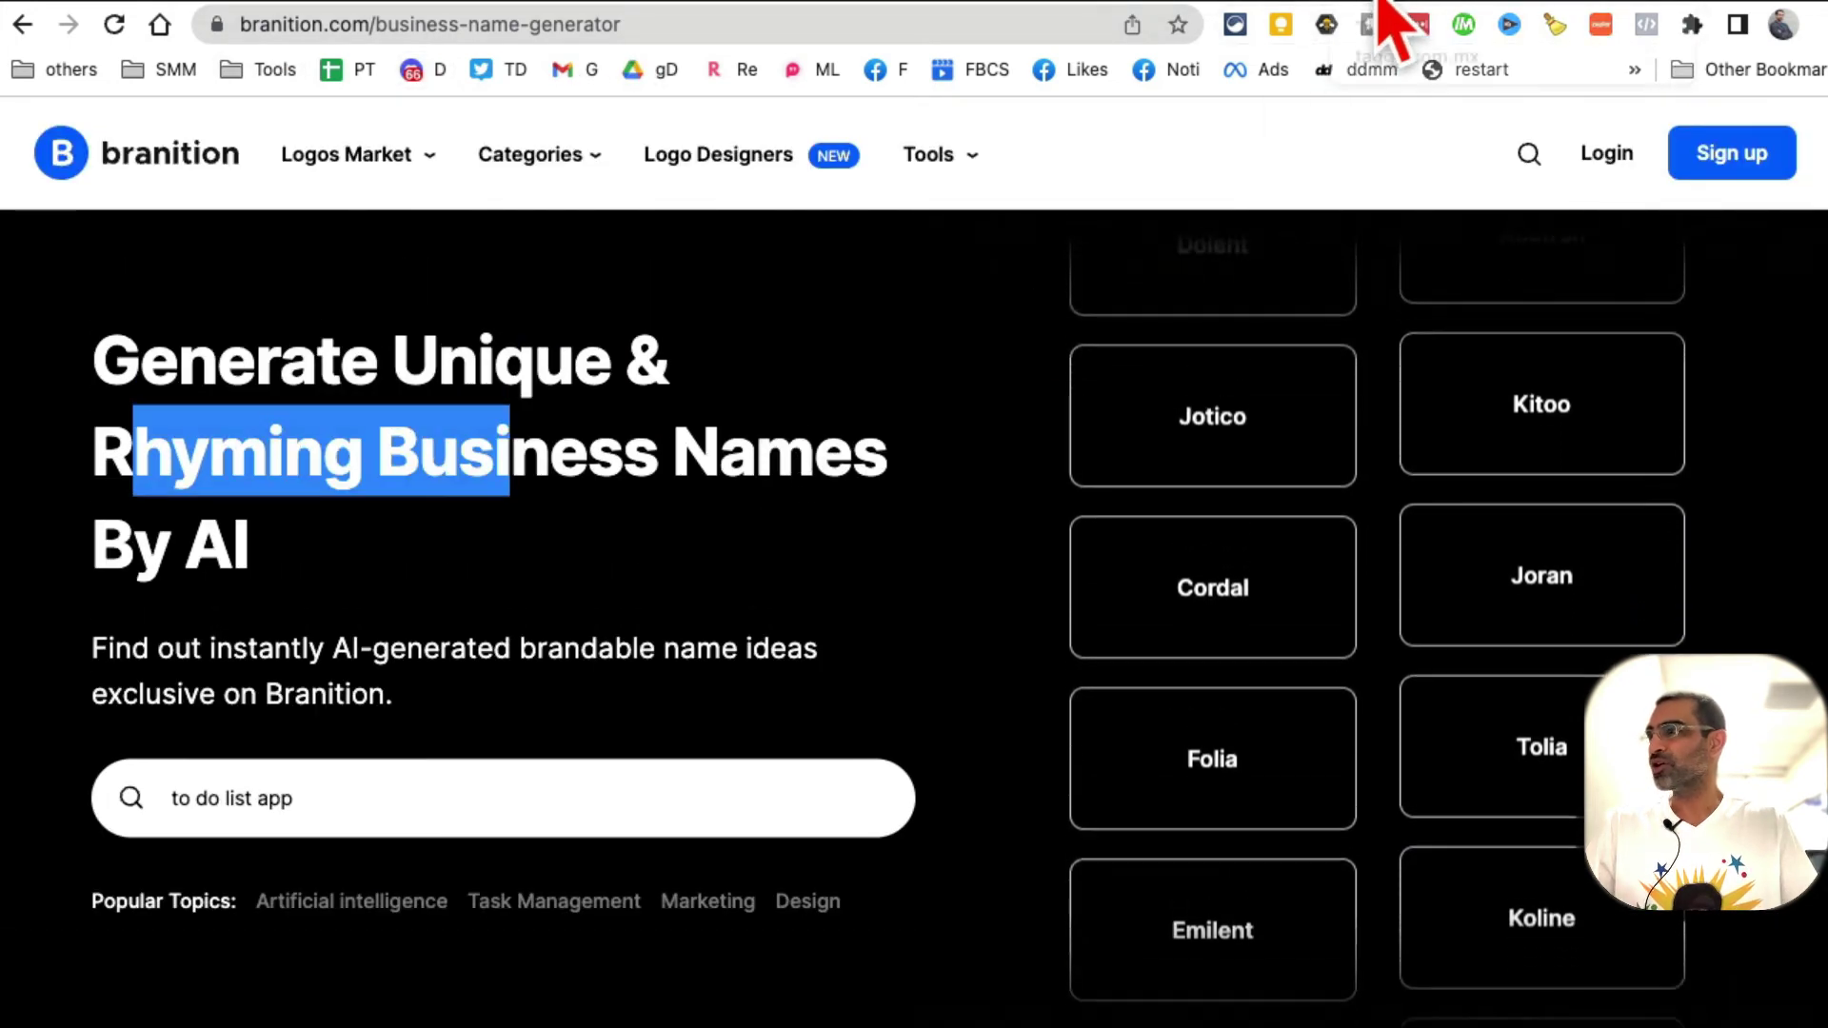
# - Go back to Taggy and load the Content Creator sample photo for tagging
pyautogui.press('super+bracketleft')
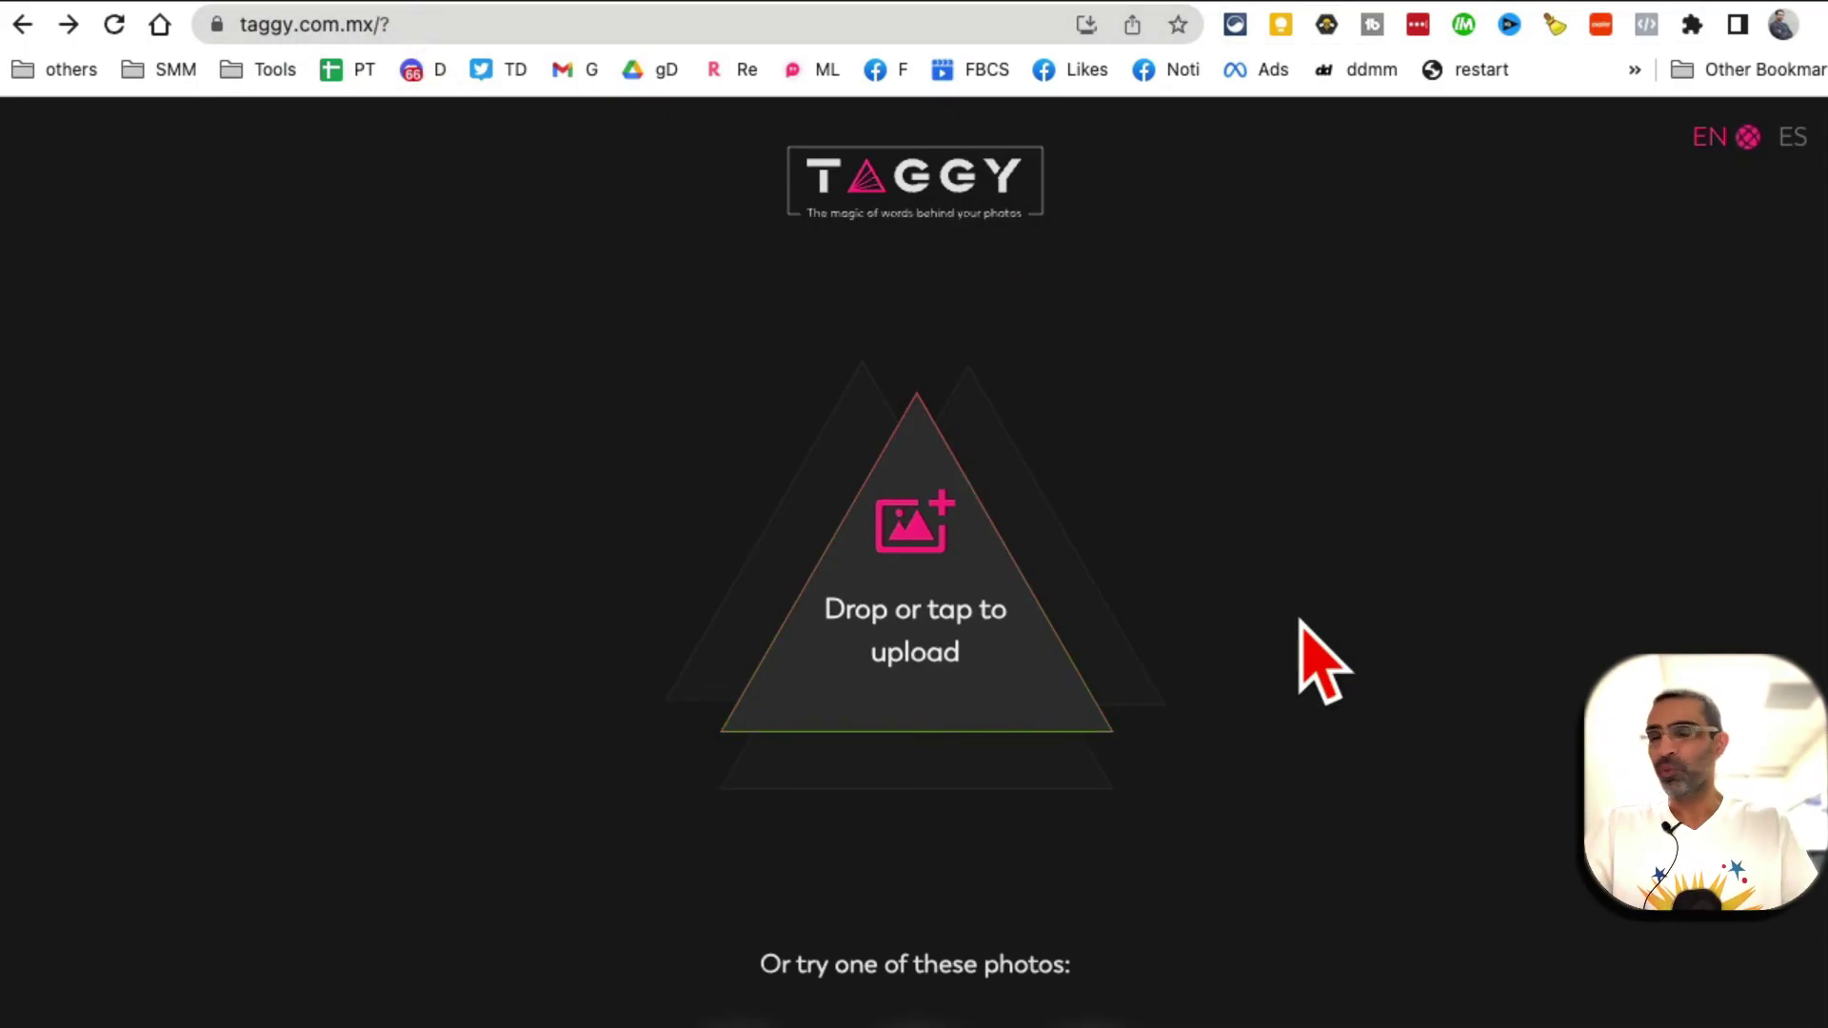
pyautogui.scroll(-4, 1378, 719)
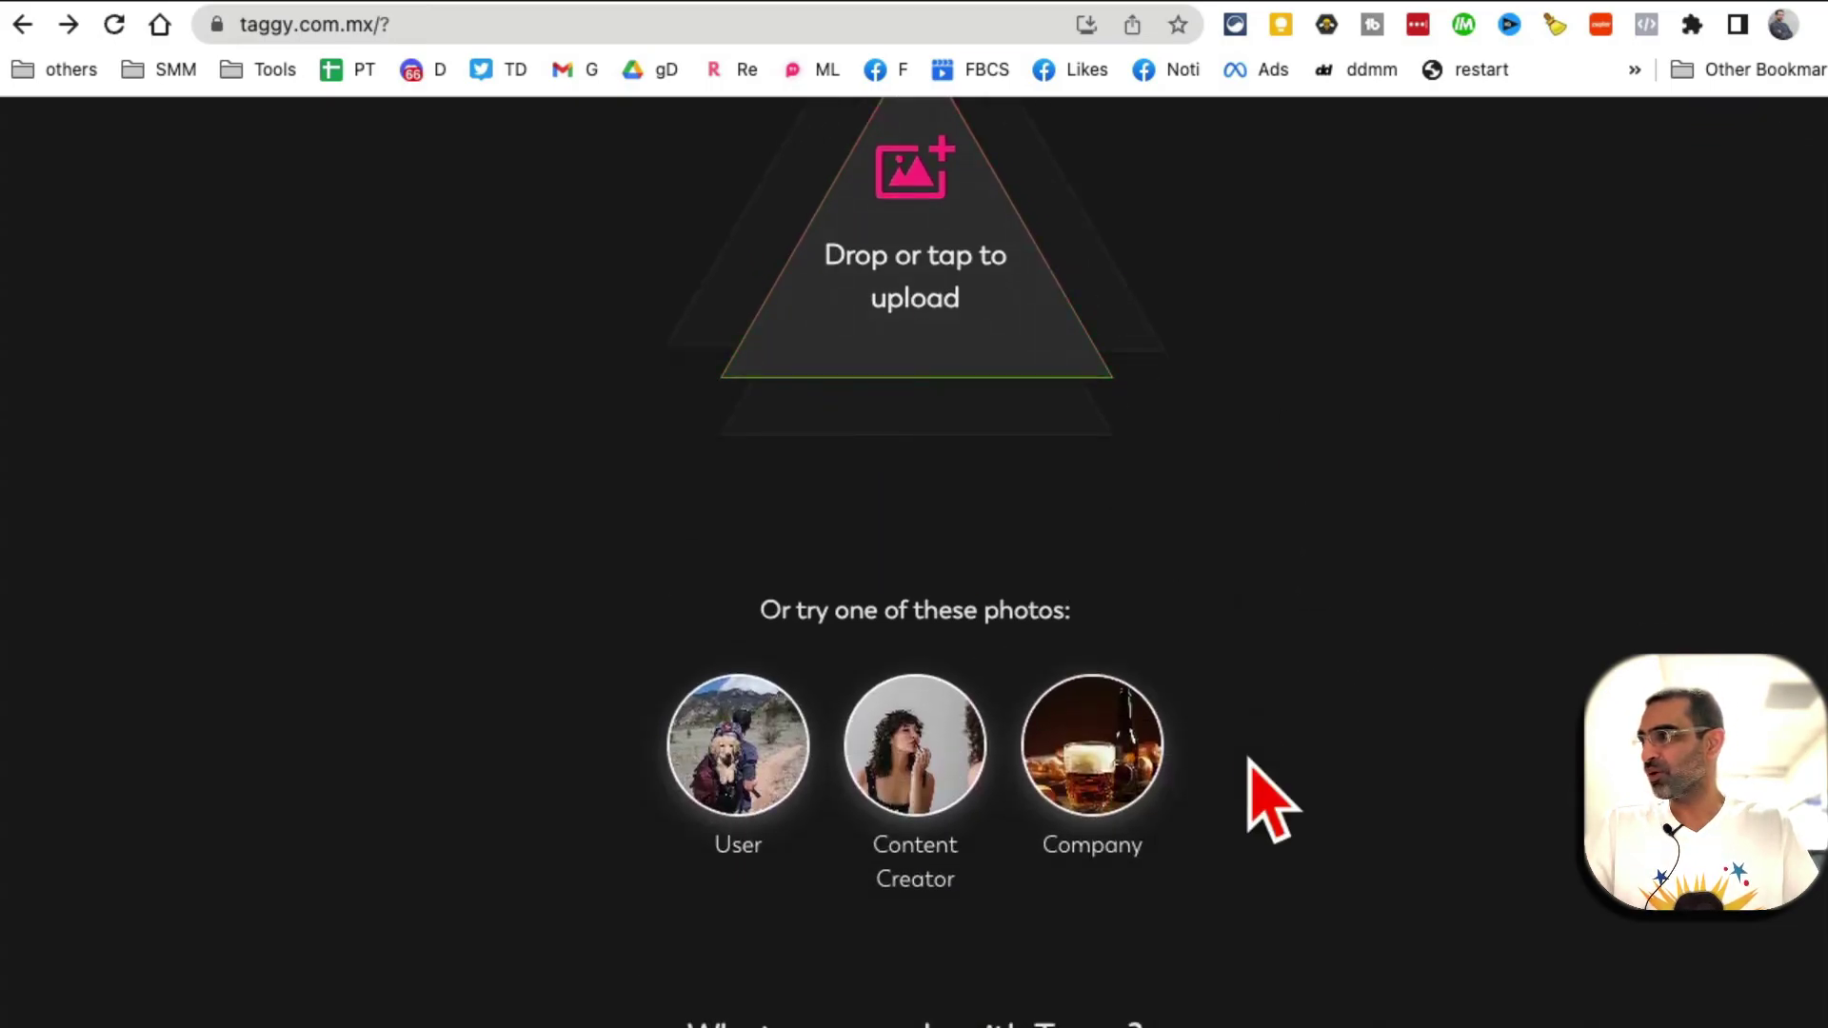
pyautogui.click(925, 748)
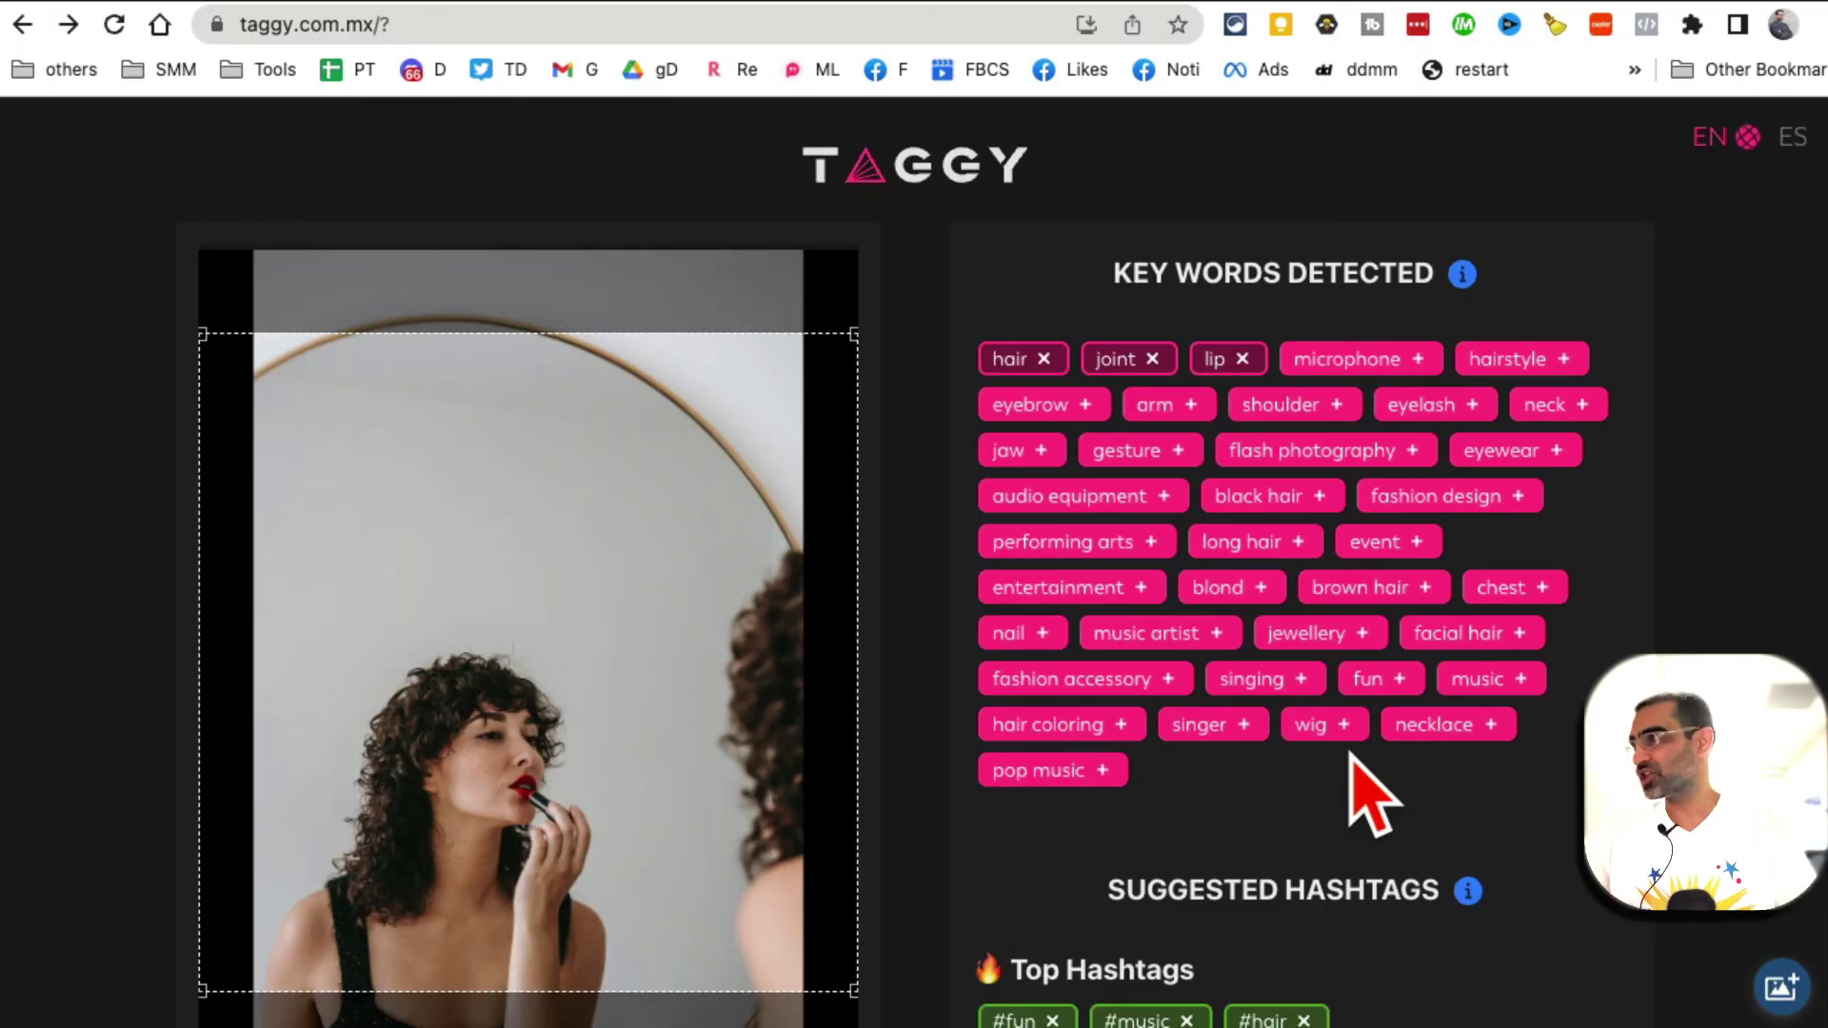
# - Scroll through the photo's detected keywords and move the crop frame lower on the photo
pyautogui.scroll(-3, 774, 590)
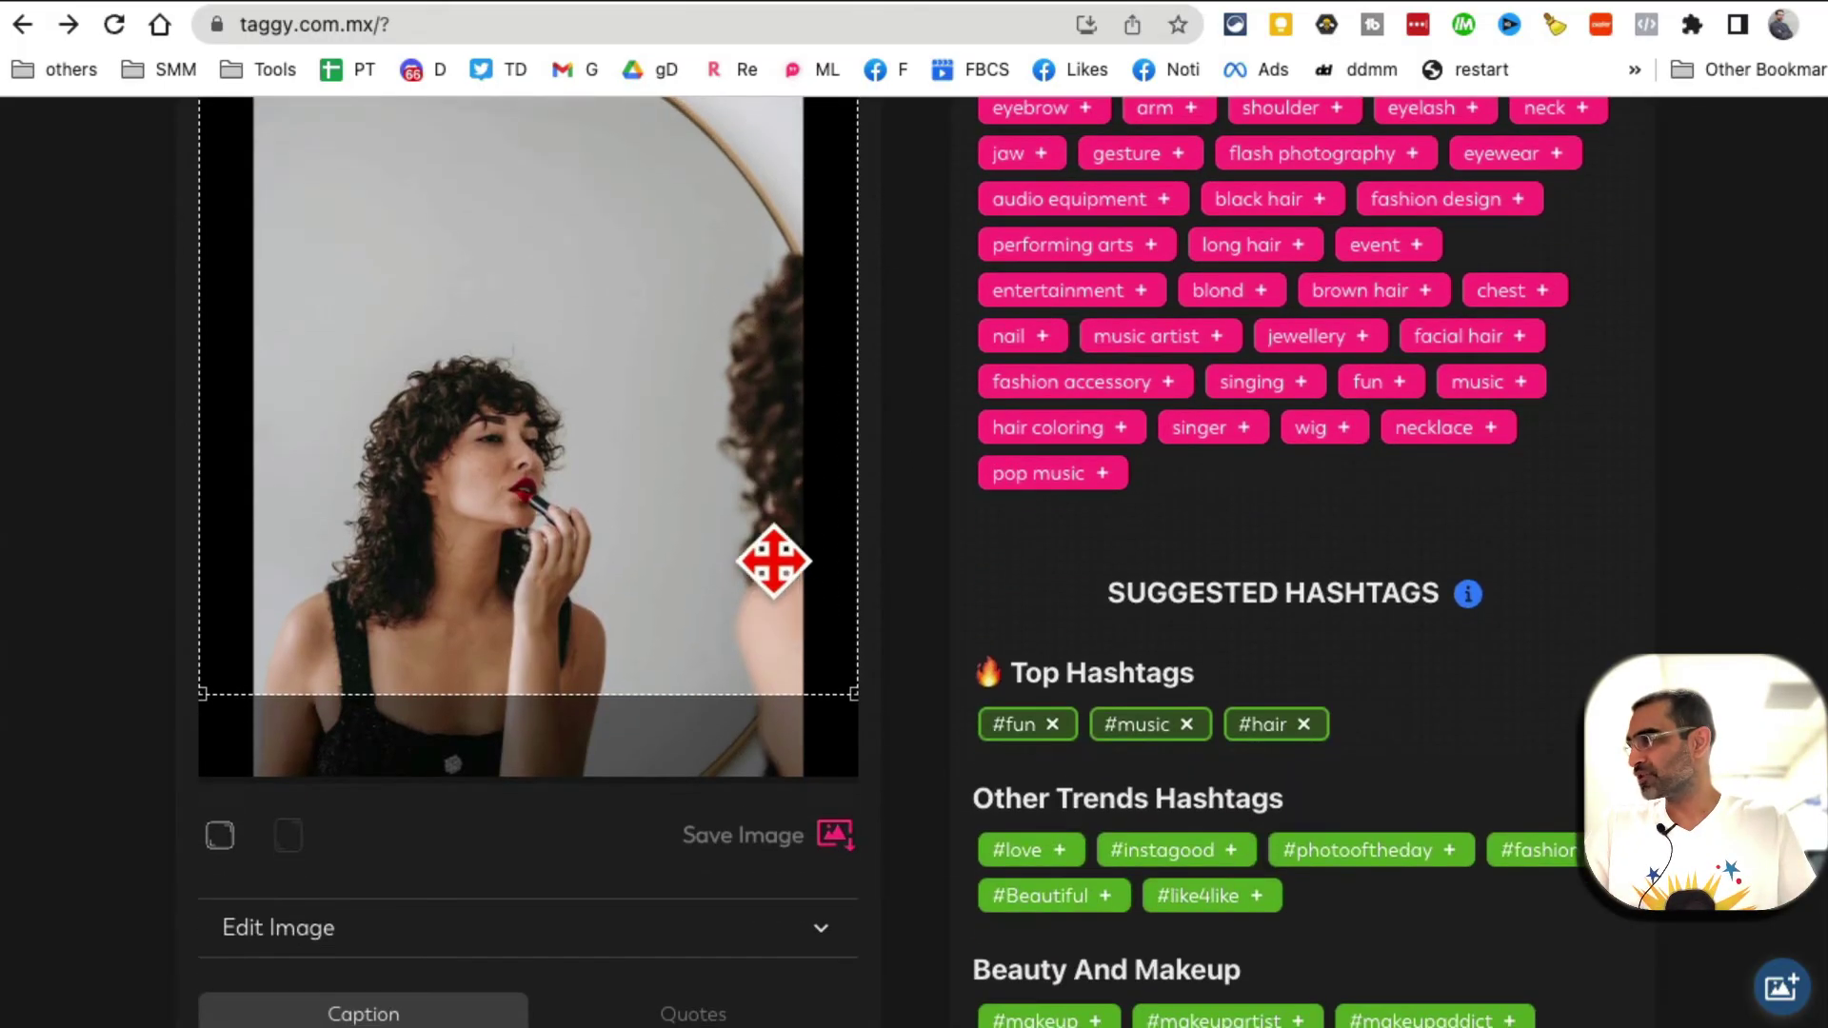
pyautogui.scroll(-3, 746, 752)
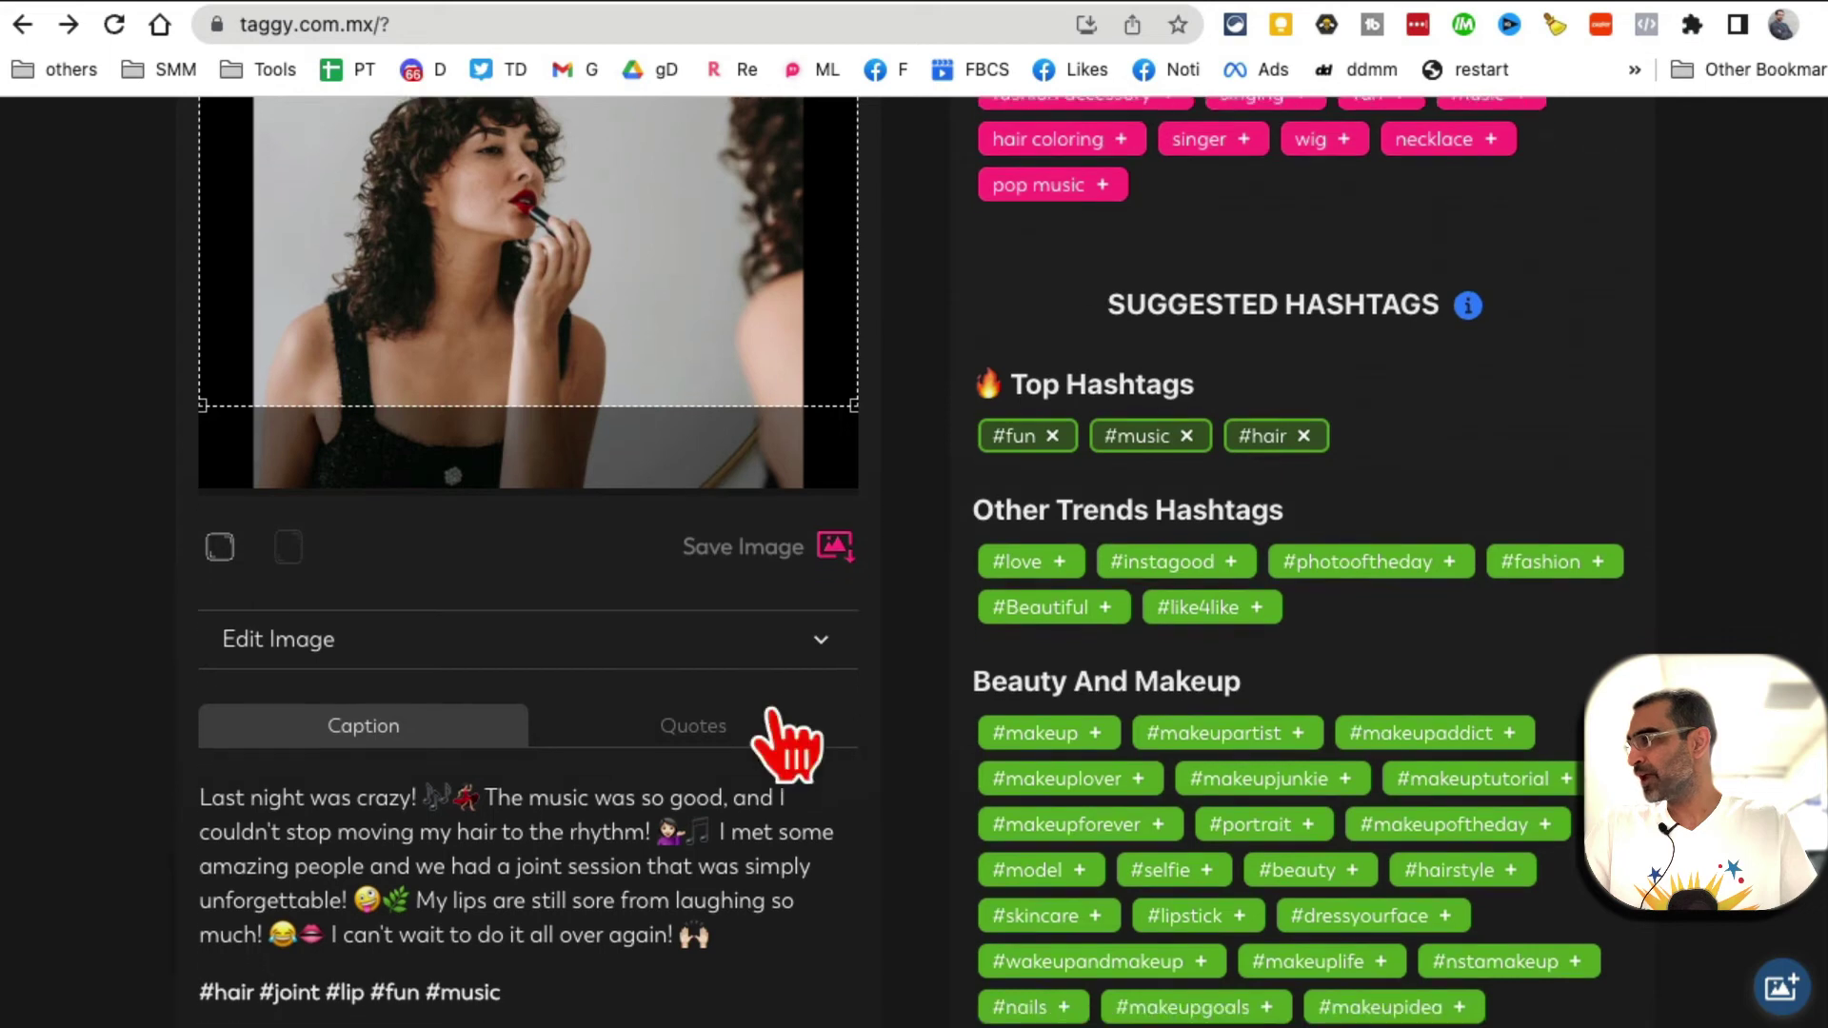
pyautogui.scroll(-1, 786, 746)
pyautogui.moveTo(600, 930); pyautogui.dragTo(182, 700)
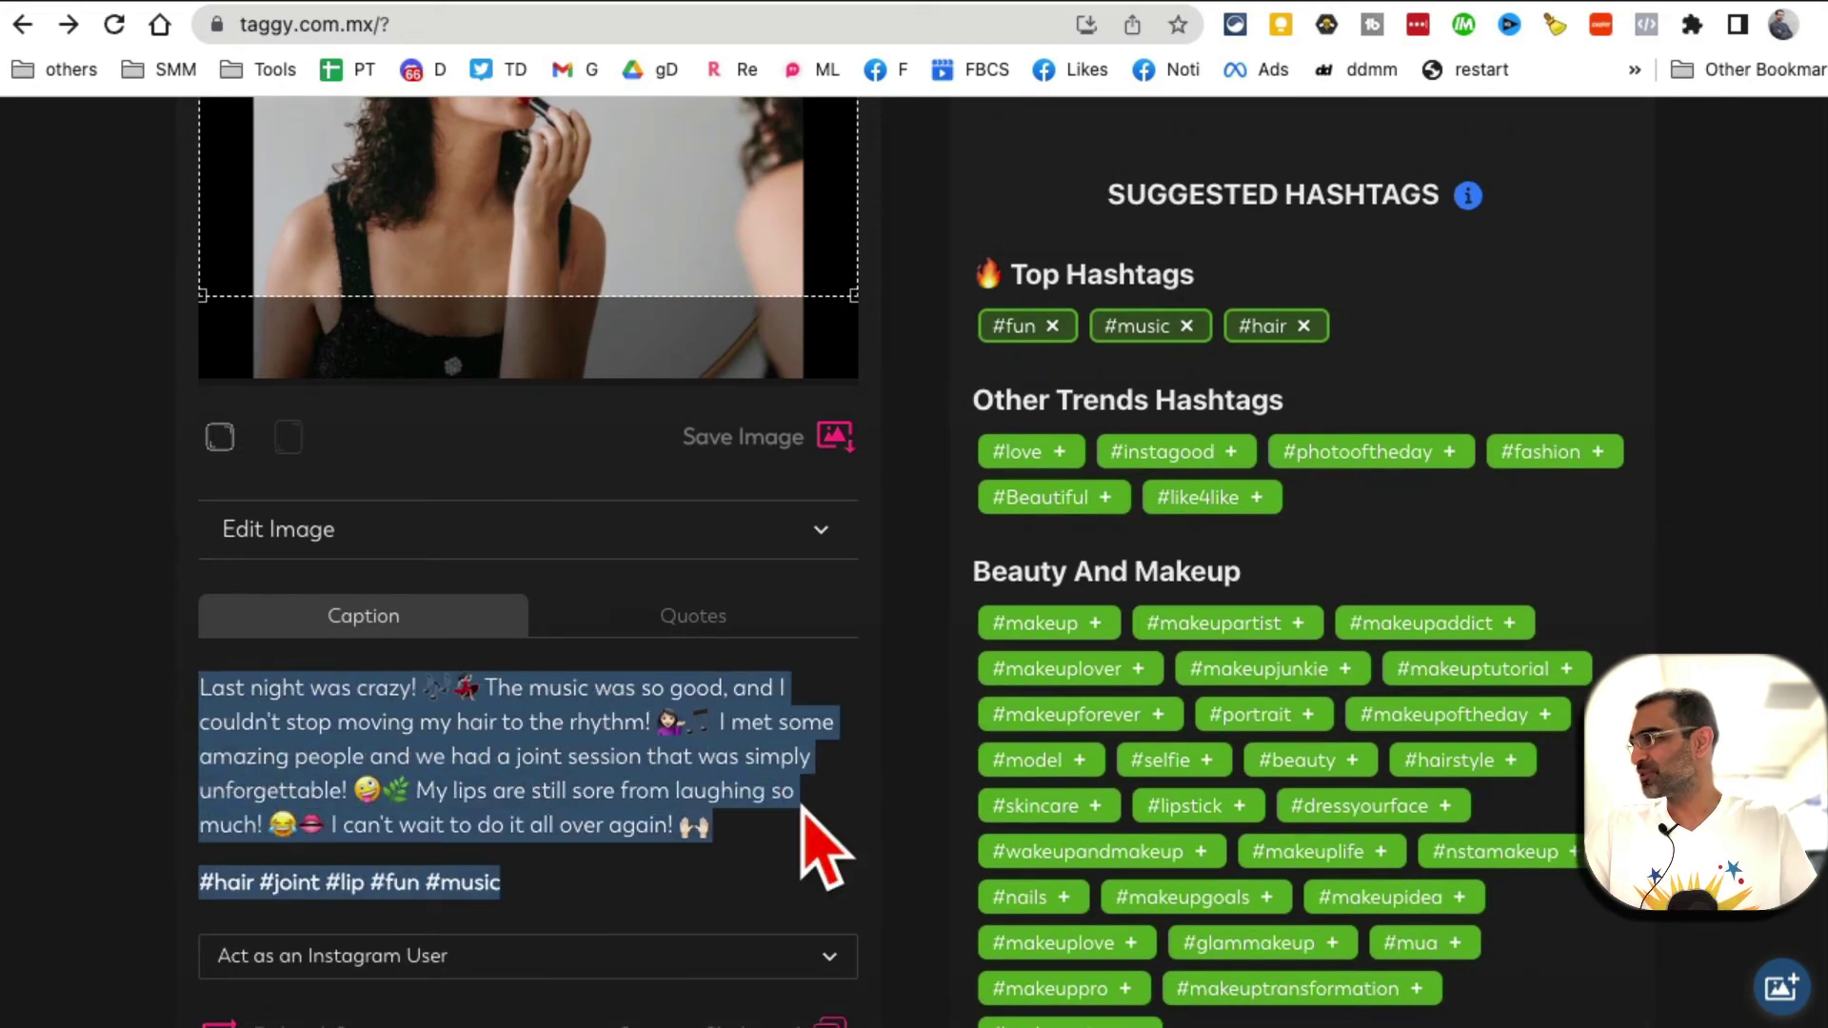
pyautogui.scroll(3, 816, 838)
pyautogui.scroll(3, 652, 504)
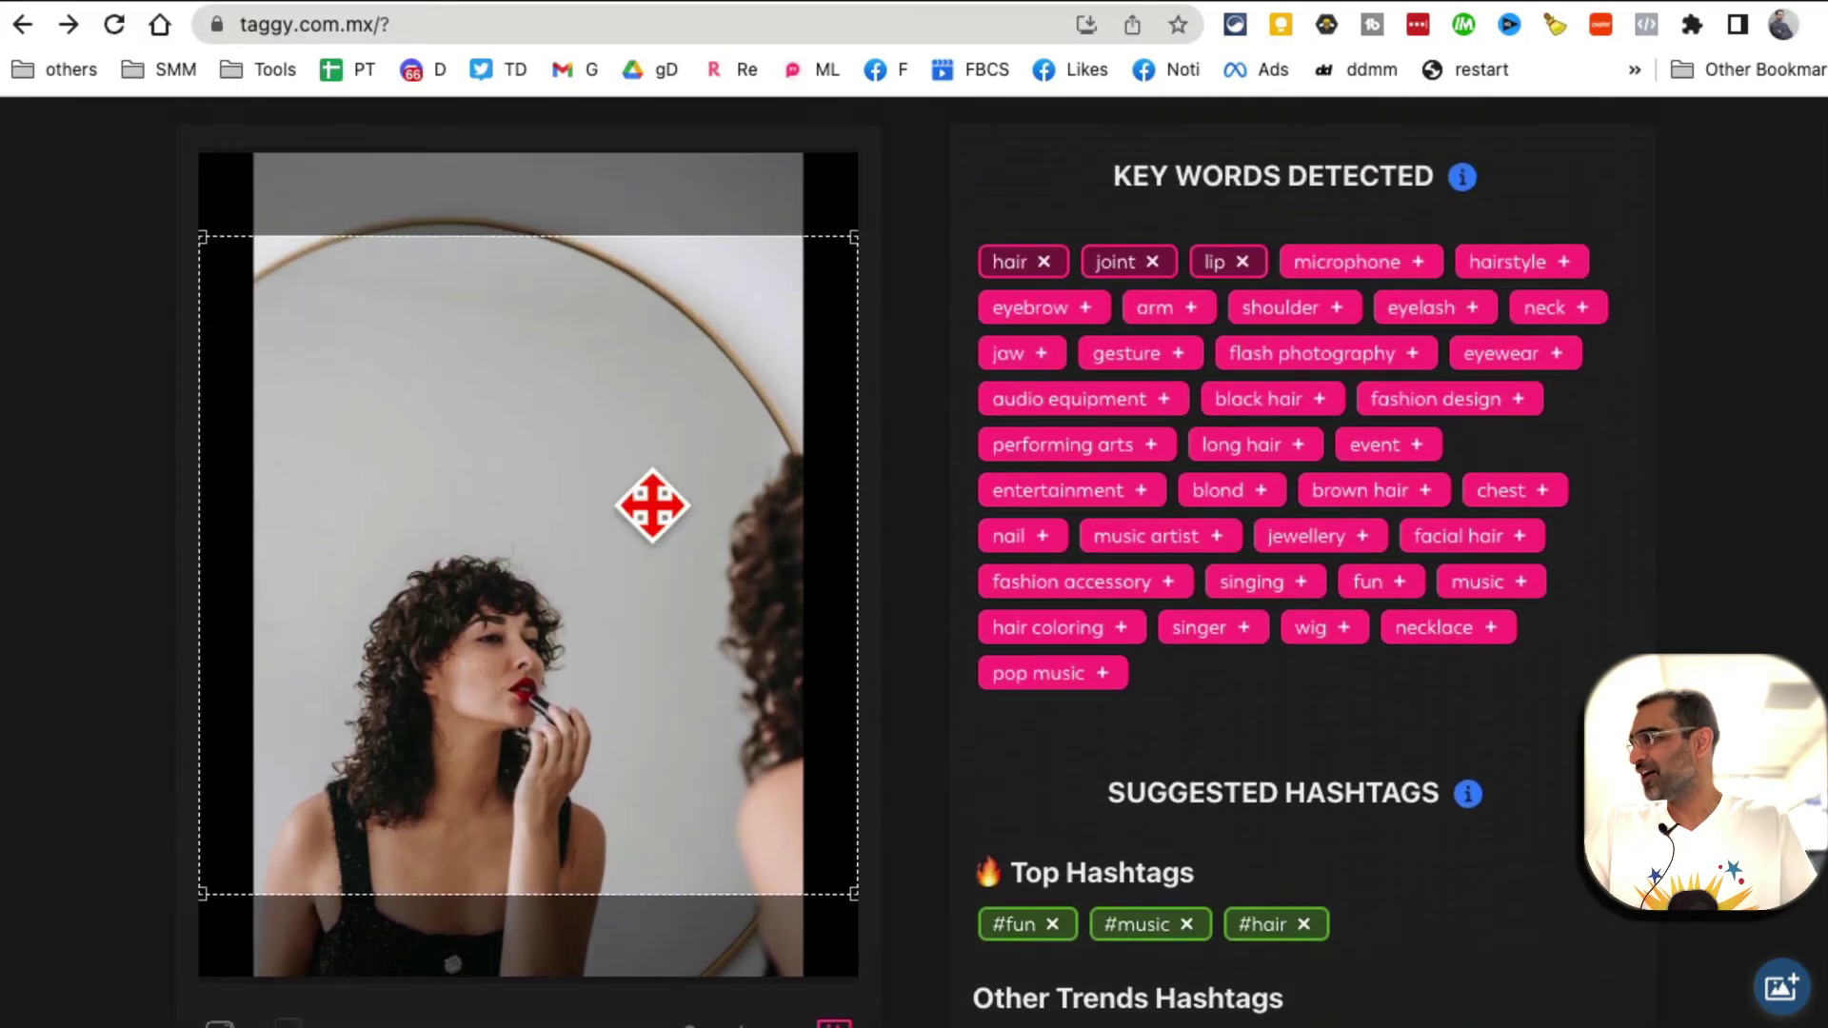
pyautogui.moveTo(591, 580); pyautogui.dragTo(587, 629)
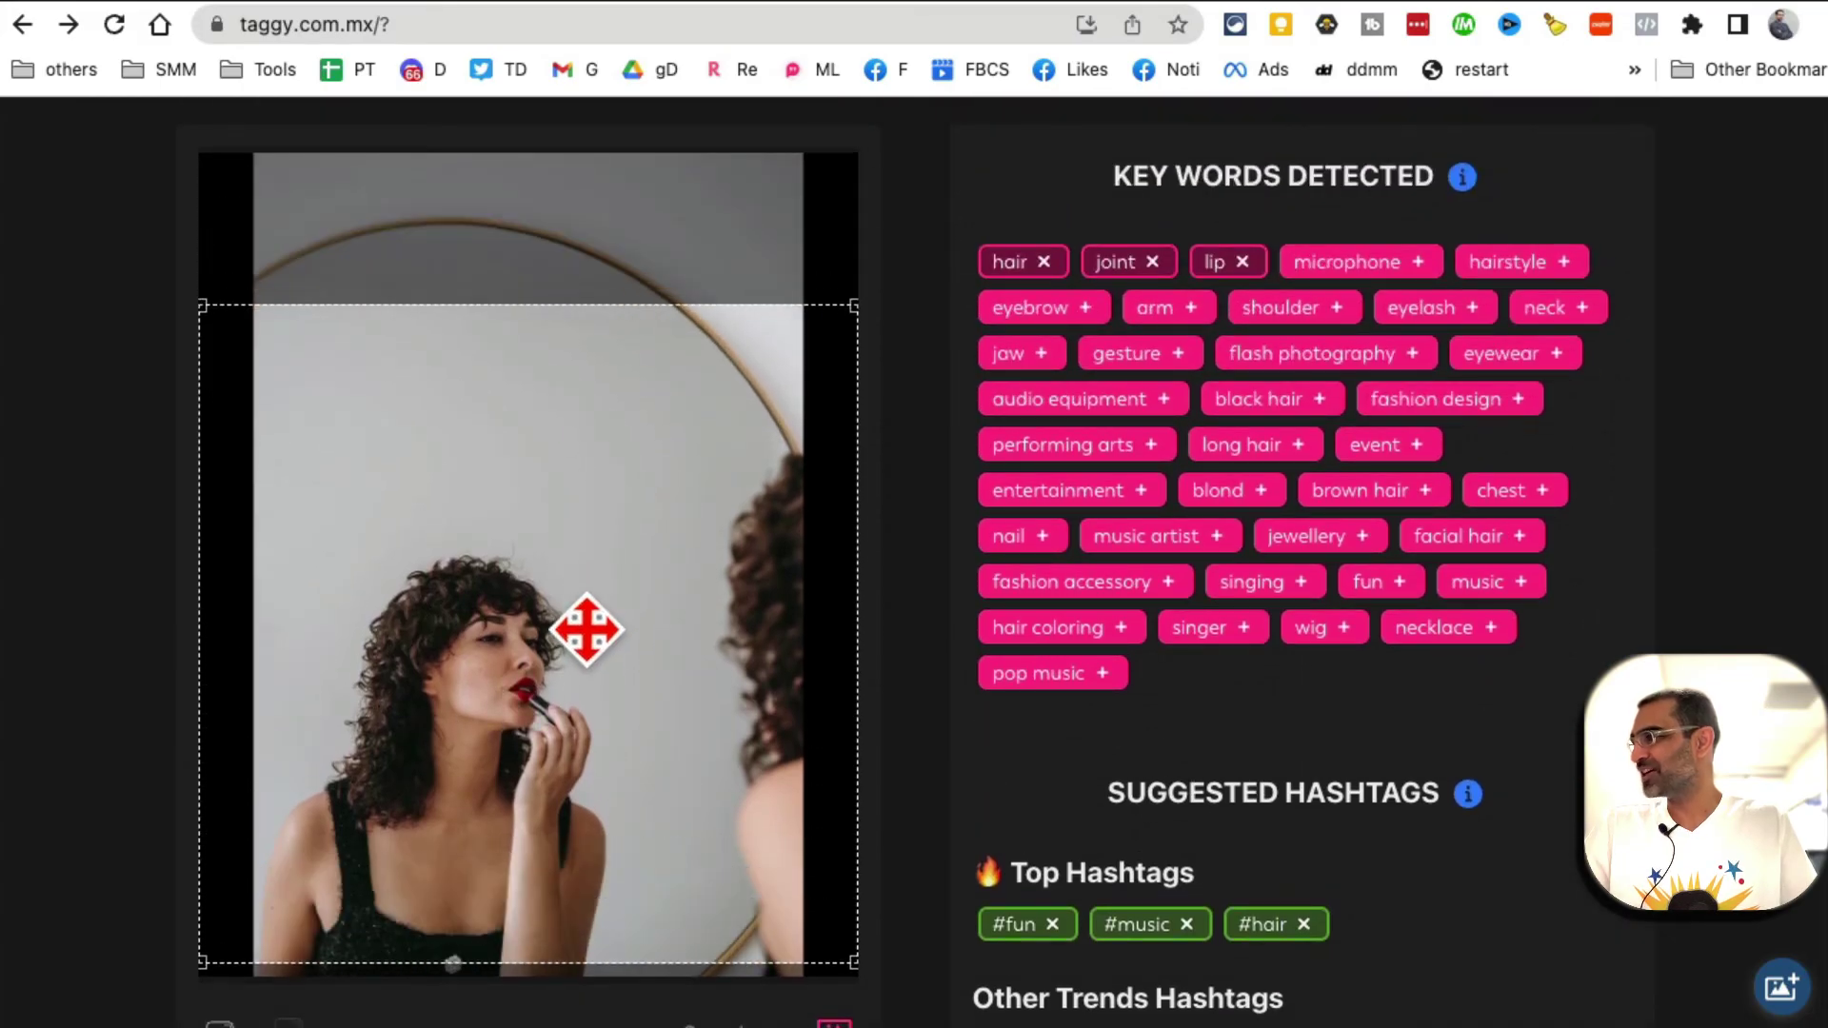
pyautogui.scroll(-5, 588, 657)
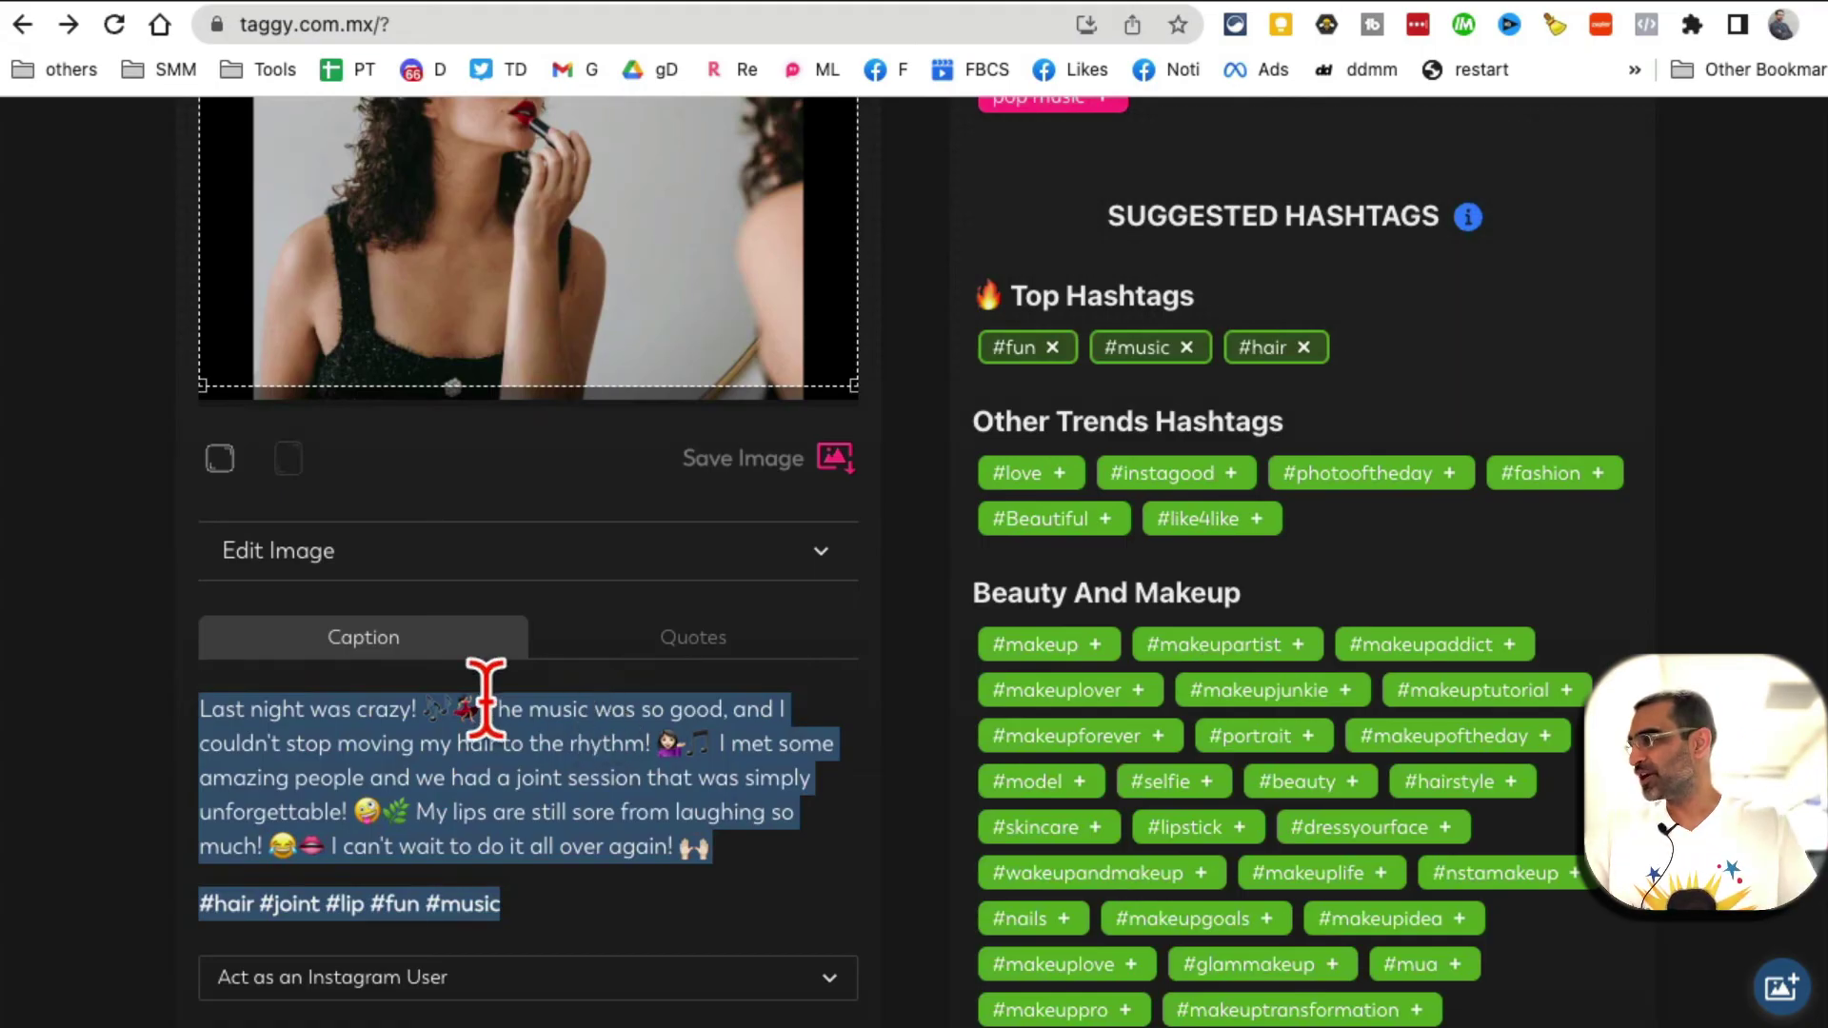
# - Try Quotes, switch back to Caption, browse the hashtags, then return to Taggy's home page
pyautogui.click(693, 647)
pyautogui.click(430, 644)
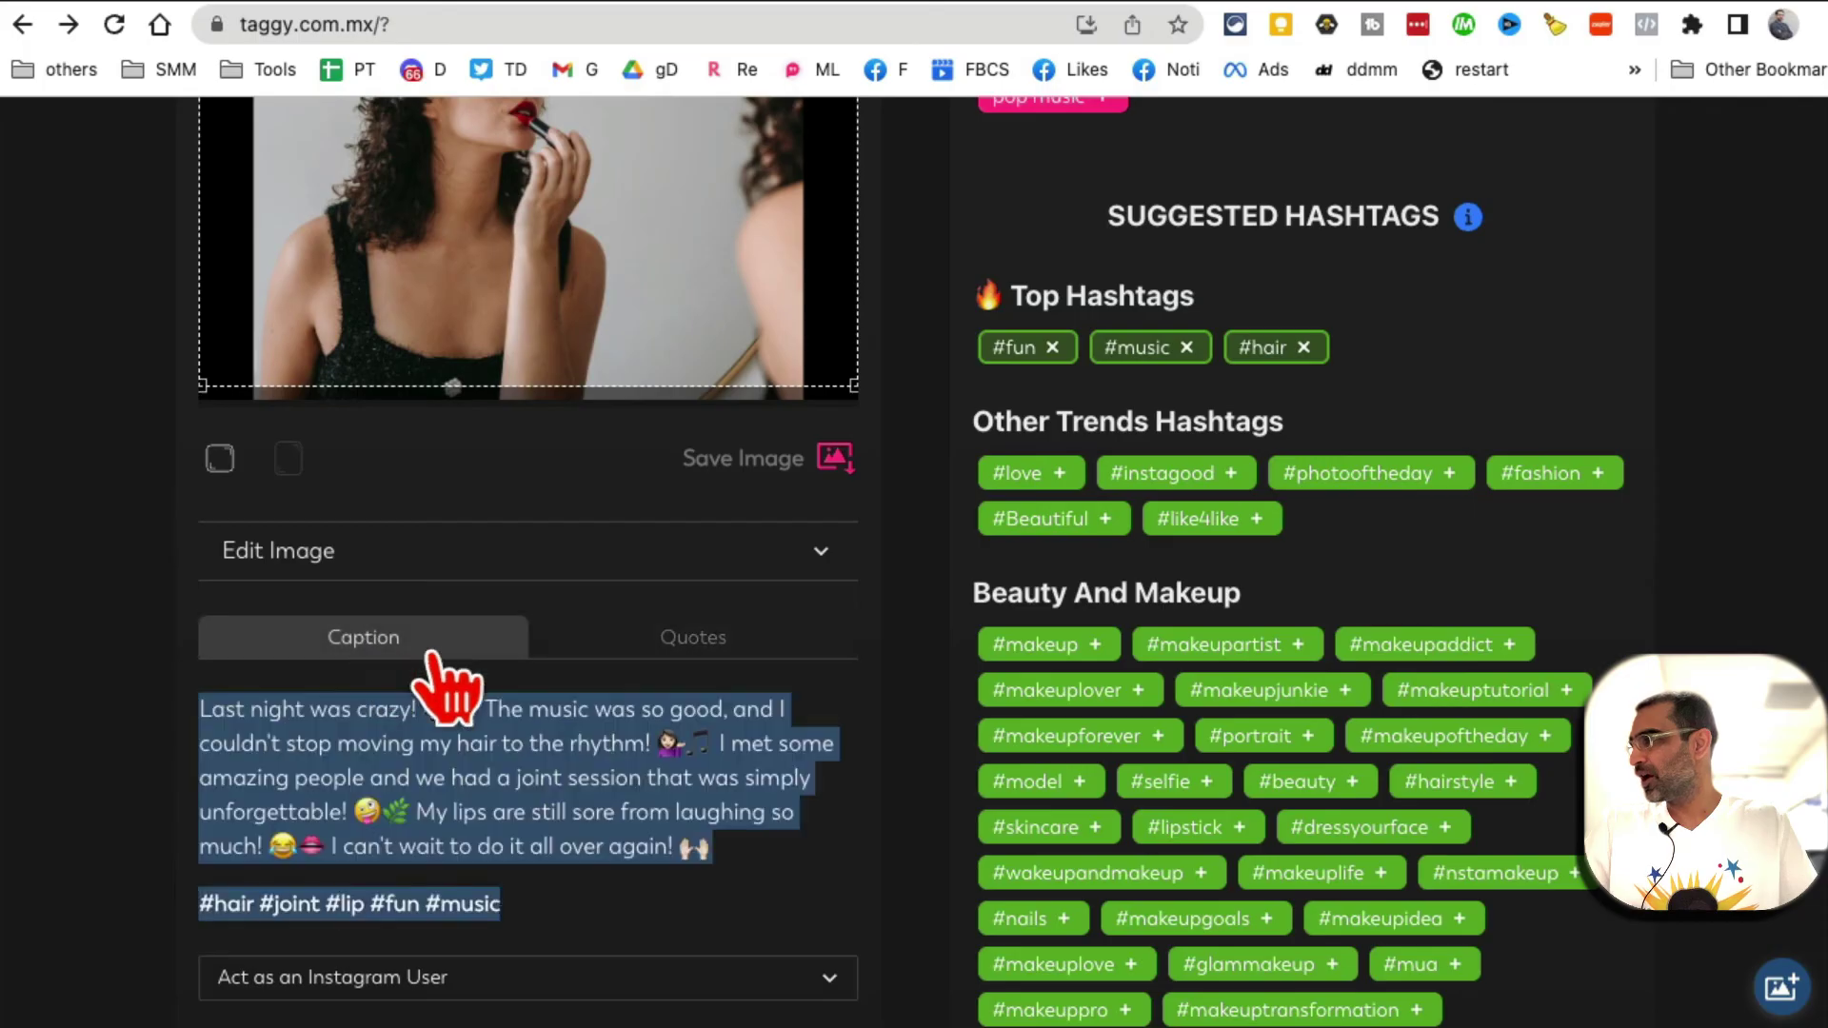
pyautogui.scroll(-2, 1161, 856)
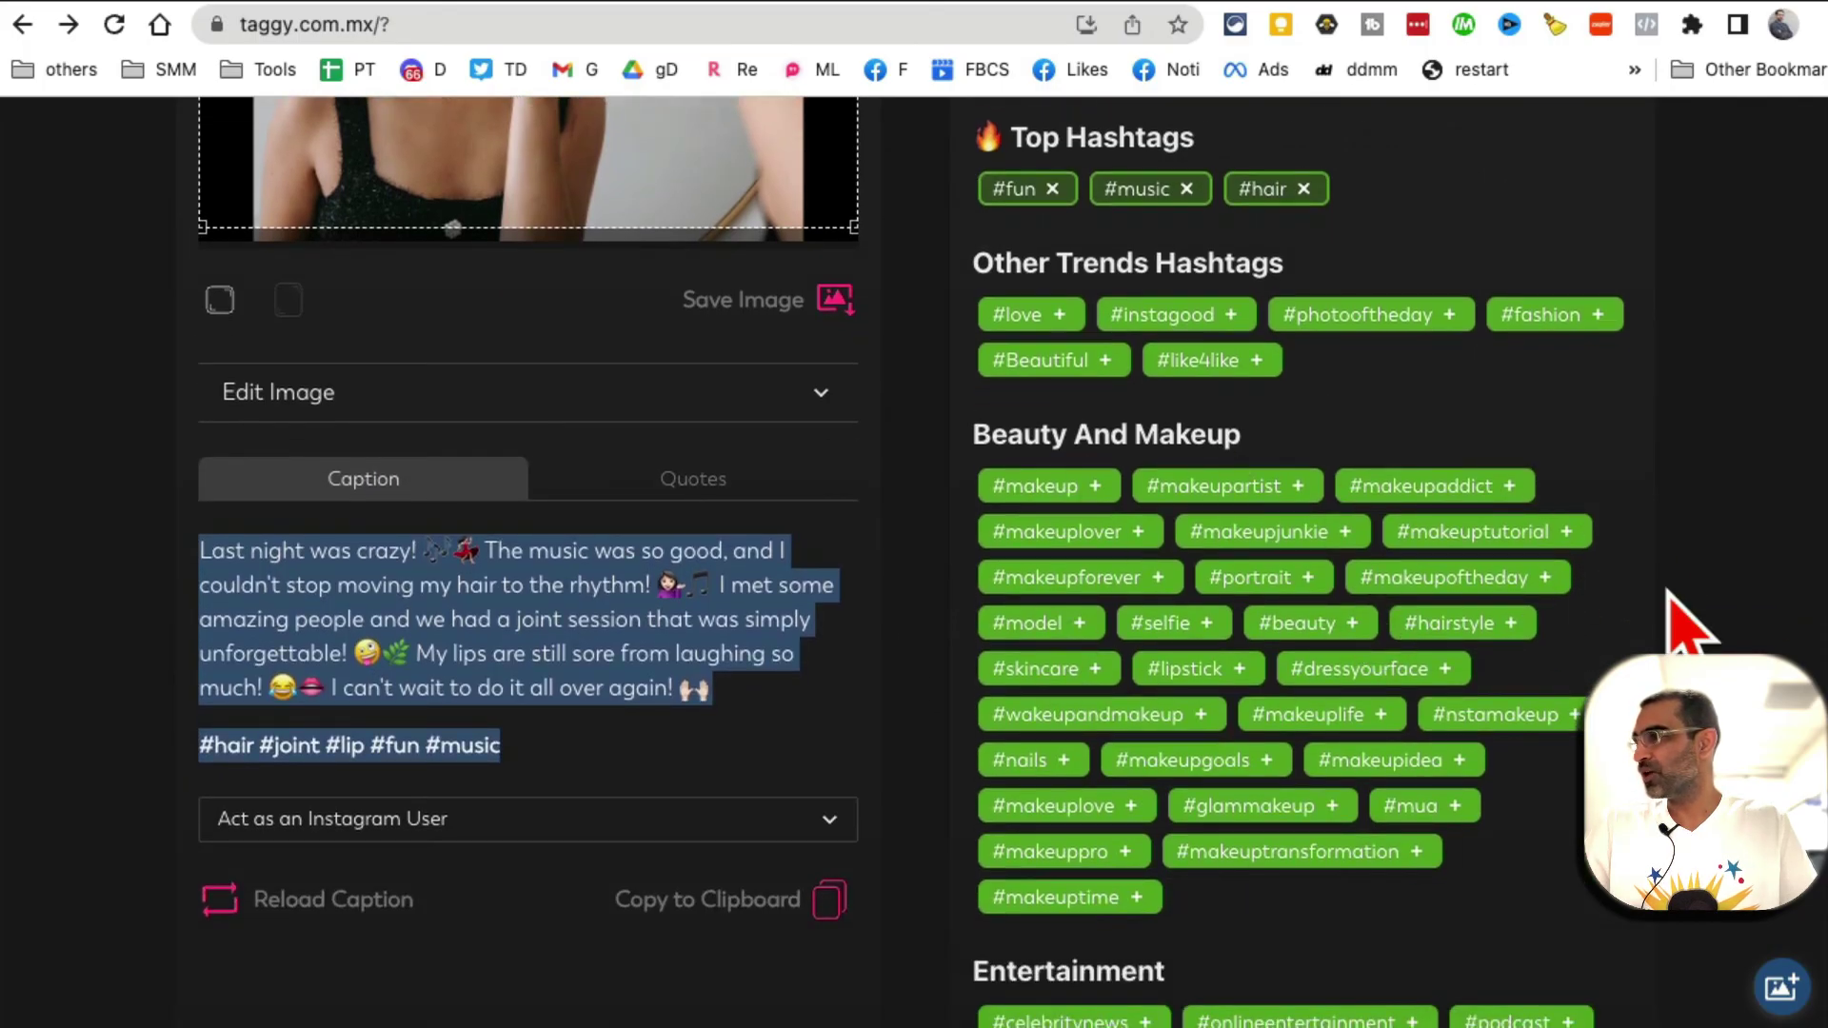
pyautogui.scroll(-7, 1666, 609)
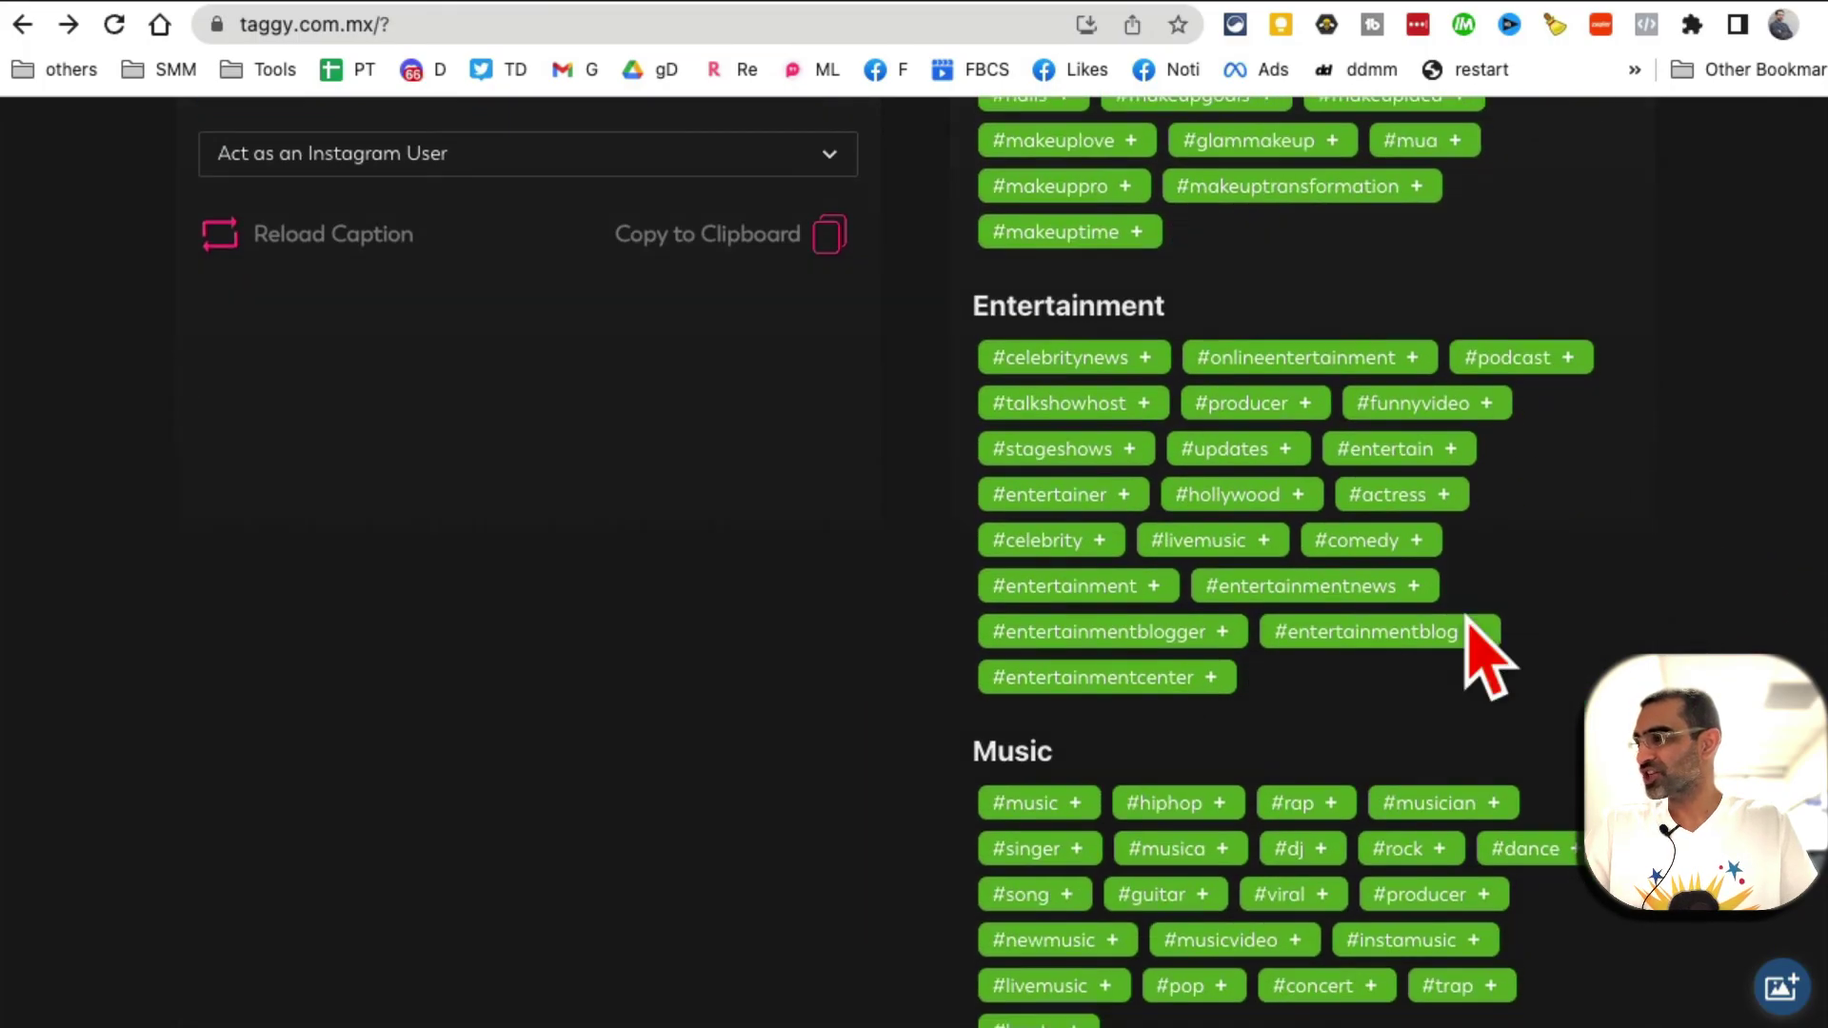
pyautogui.scroll(-7, 1590, 632)
pyautogui.scroll(18, 1589, 628)
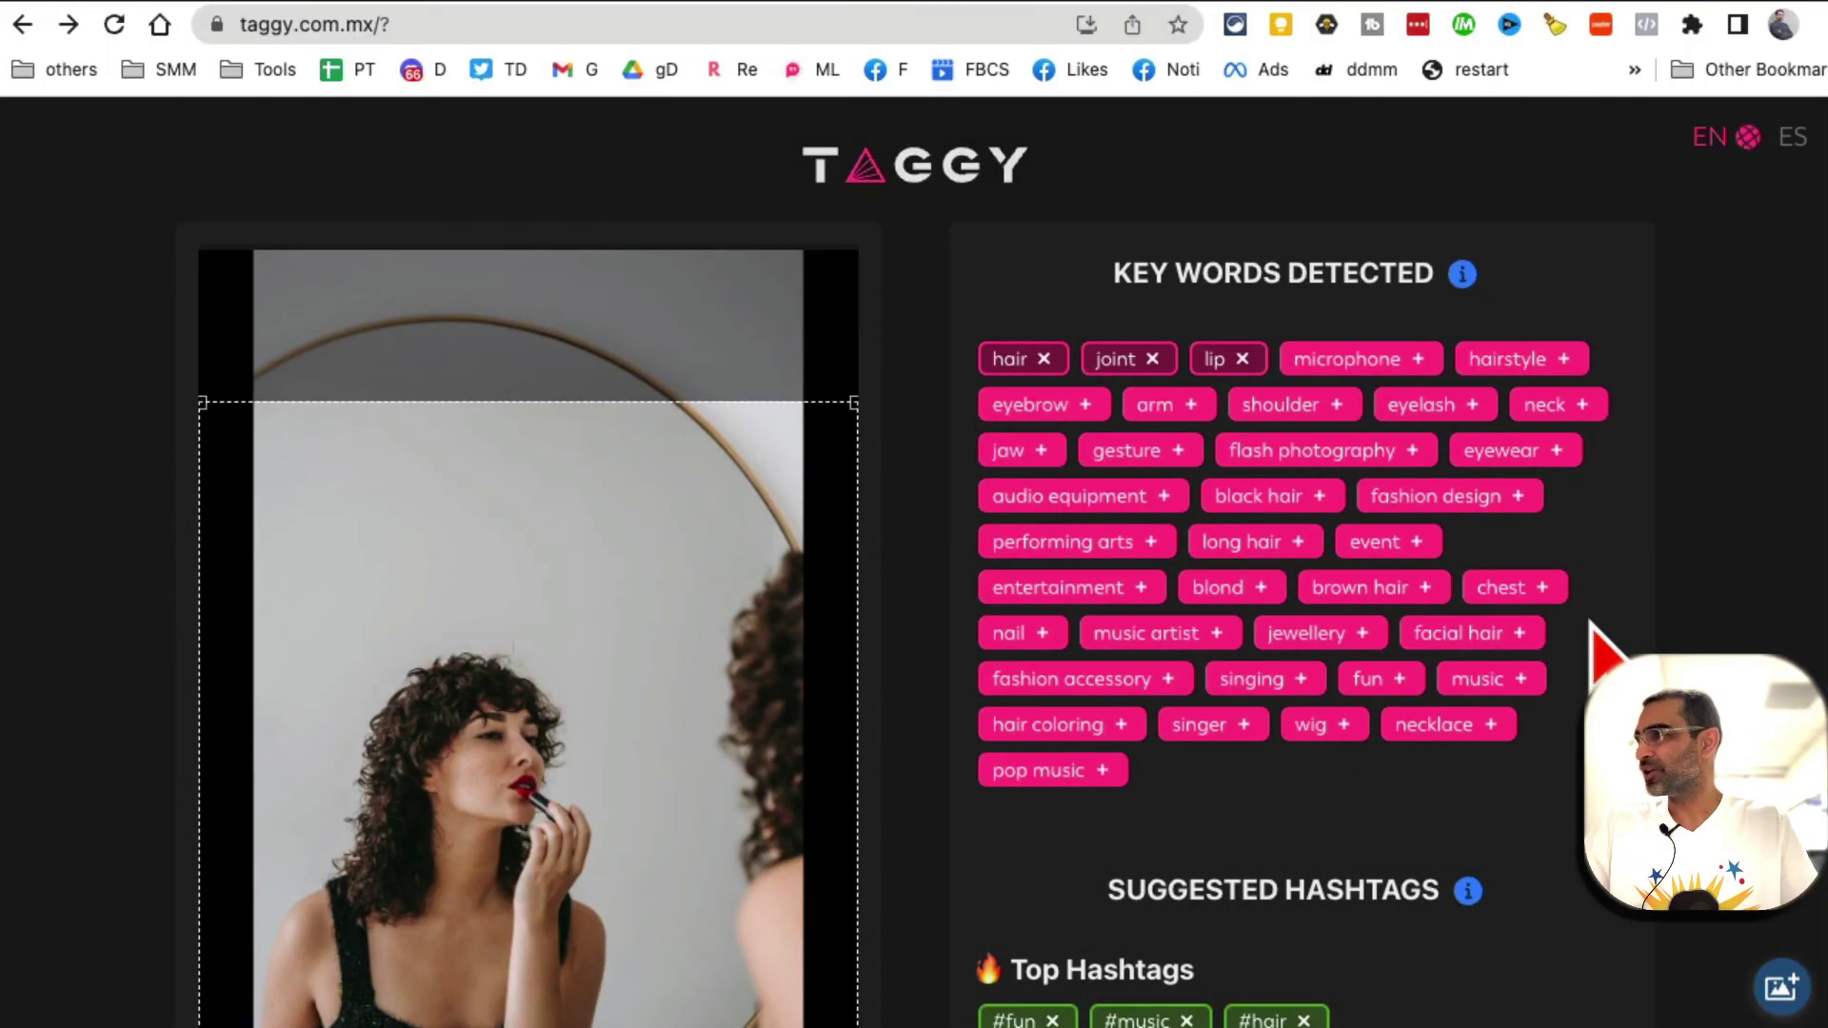
pyautogui.scroll(-15, 1590, 632)
pyautogui.scroll(15, 1591, 632)
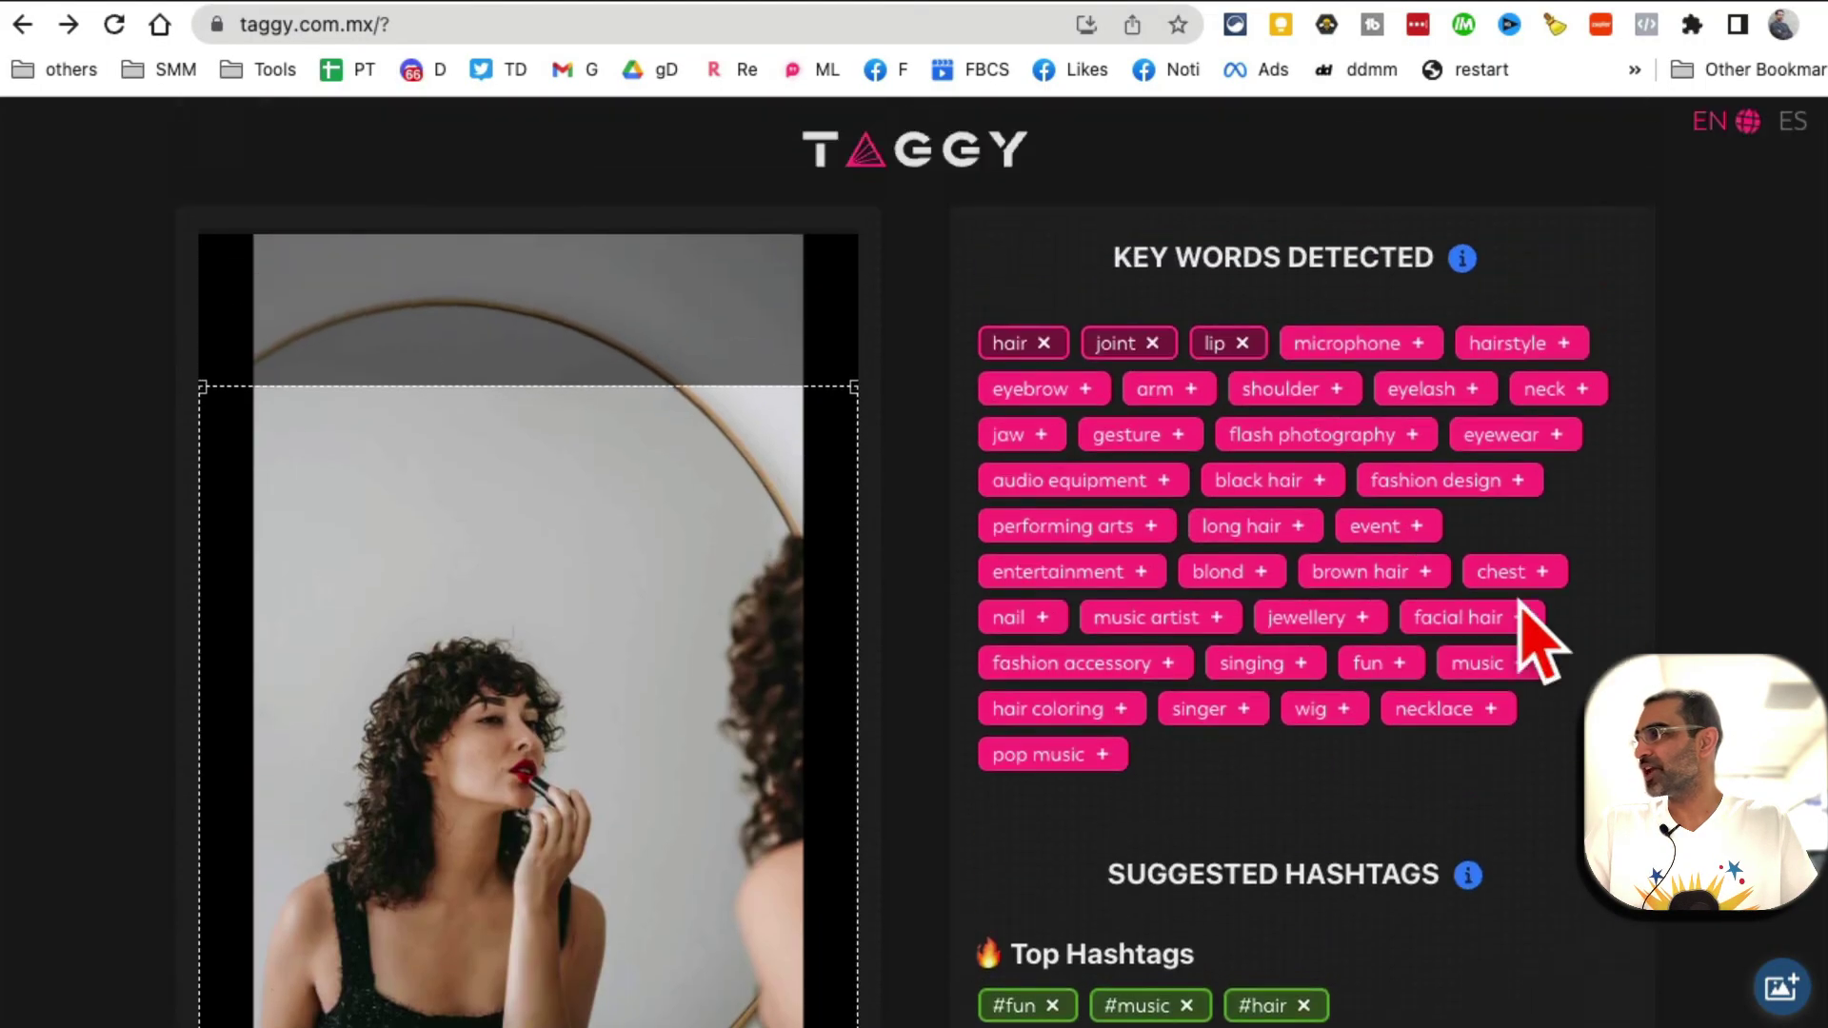
pyautogui.click(952, 182)
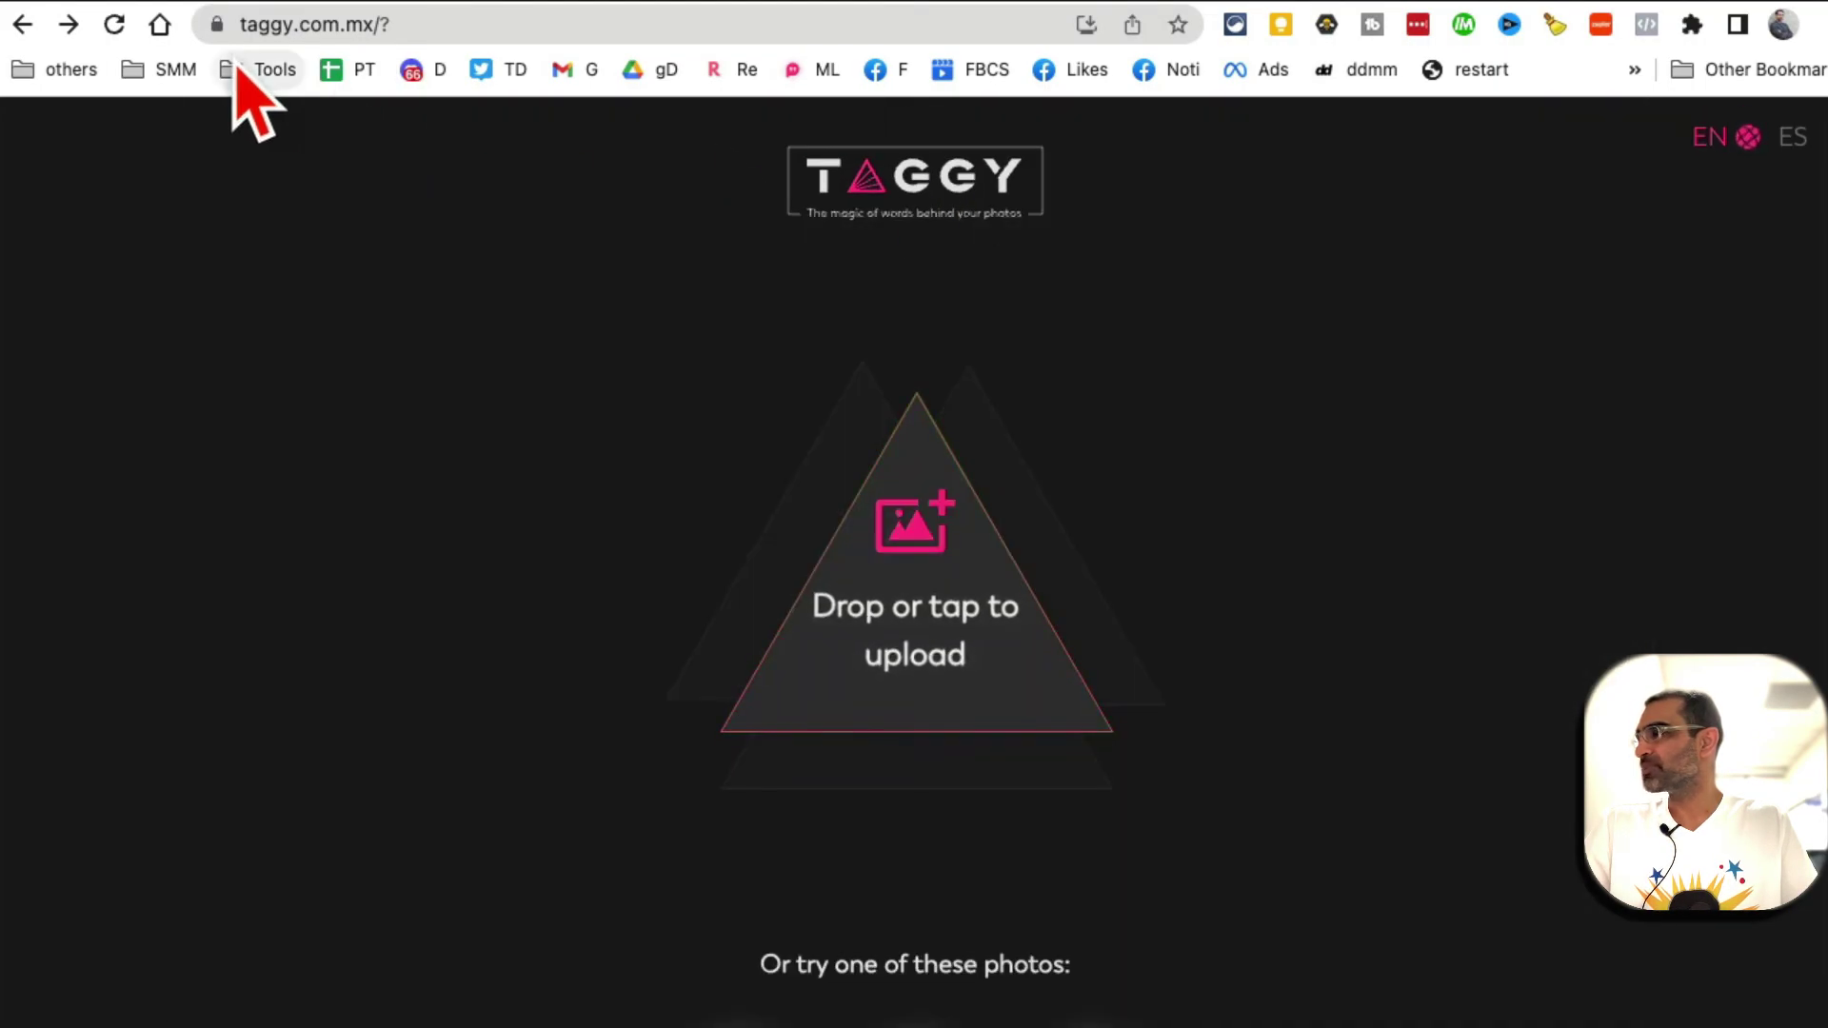
# - Switch to the FotoFix site, show its address, and scroll through the original-versus-fixed portrait example
pyautogui.click(1573, 4)
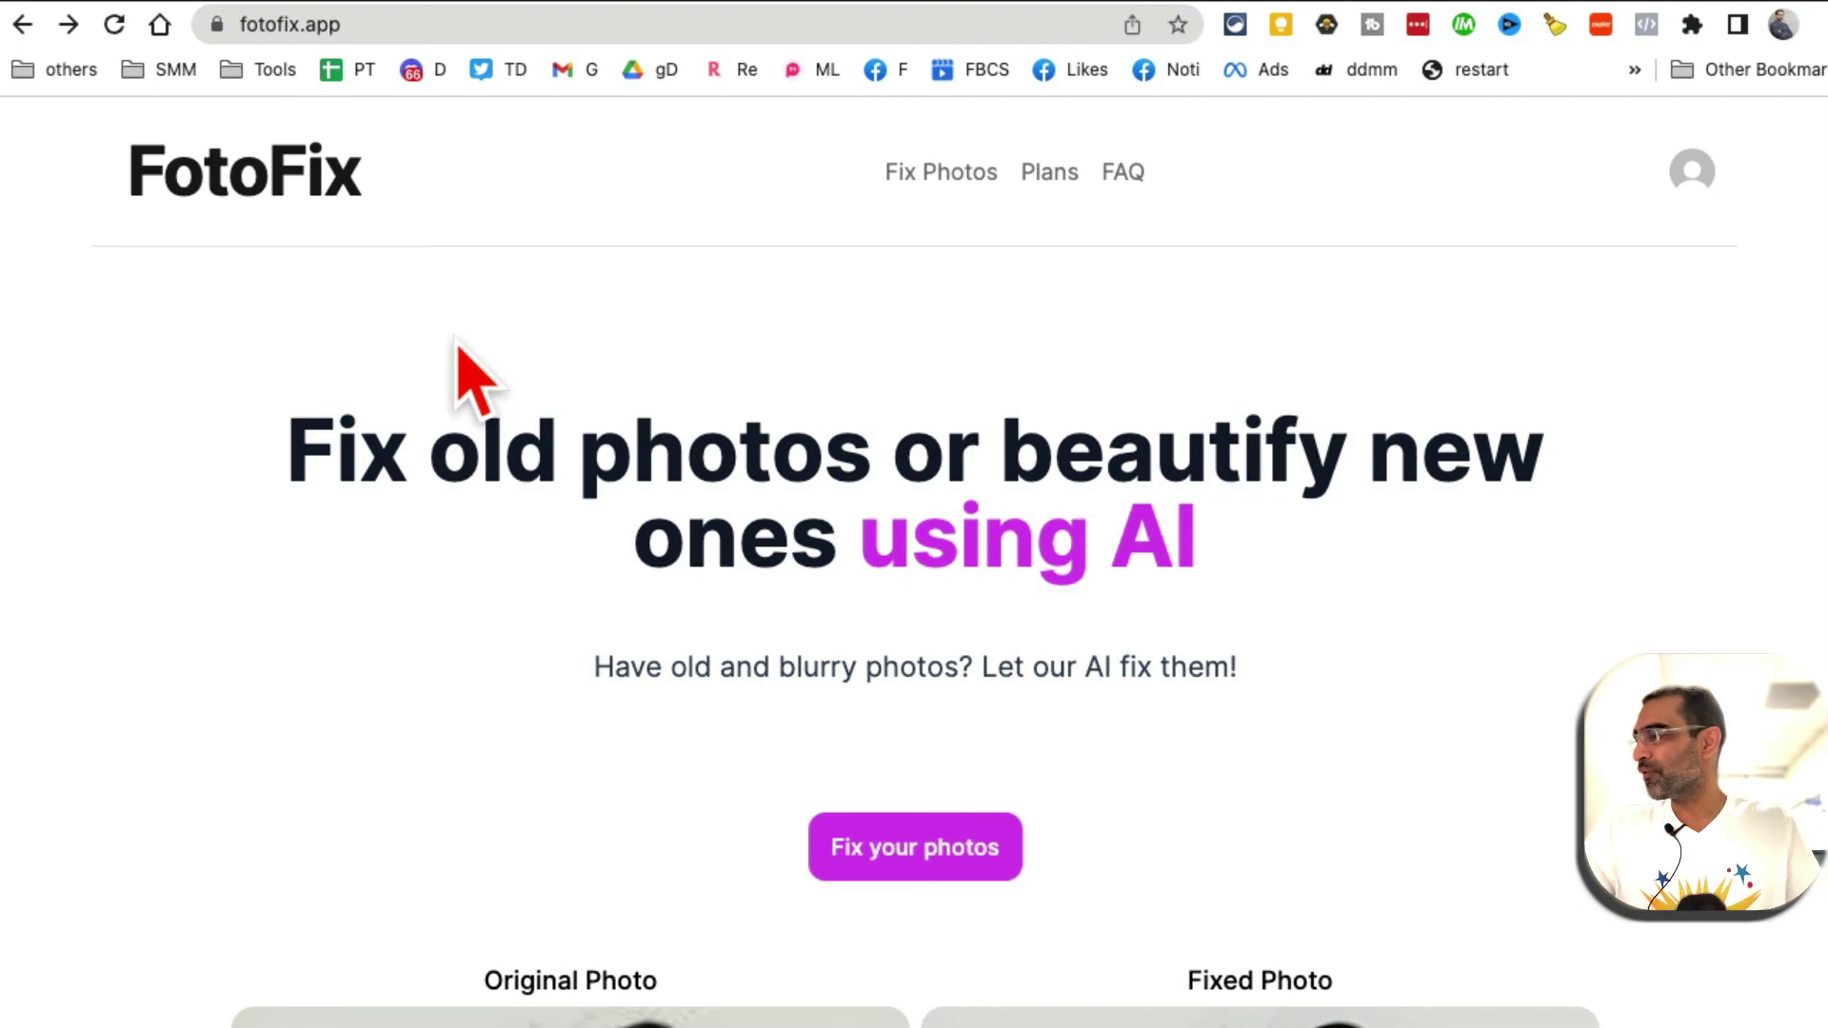
pyautogui.click(354, 27)
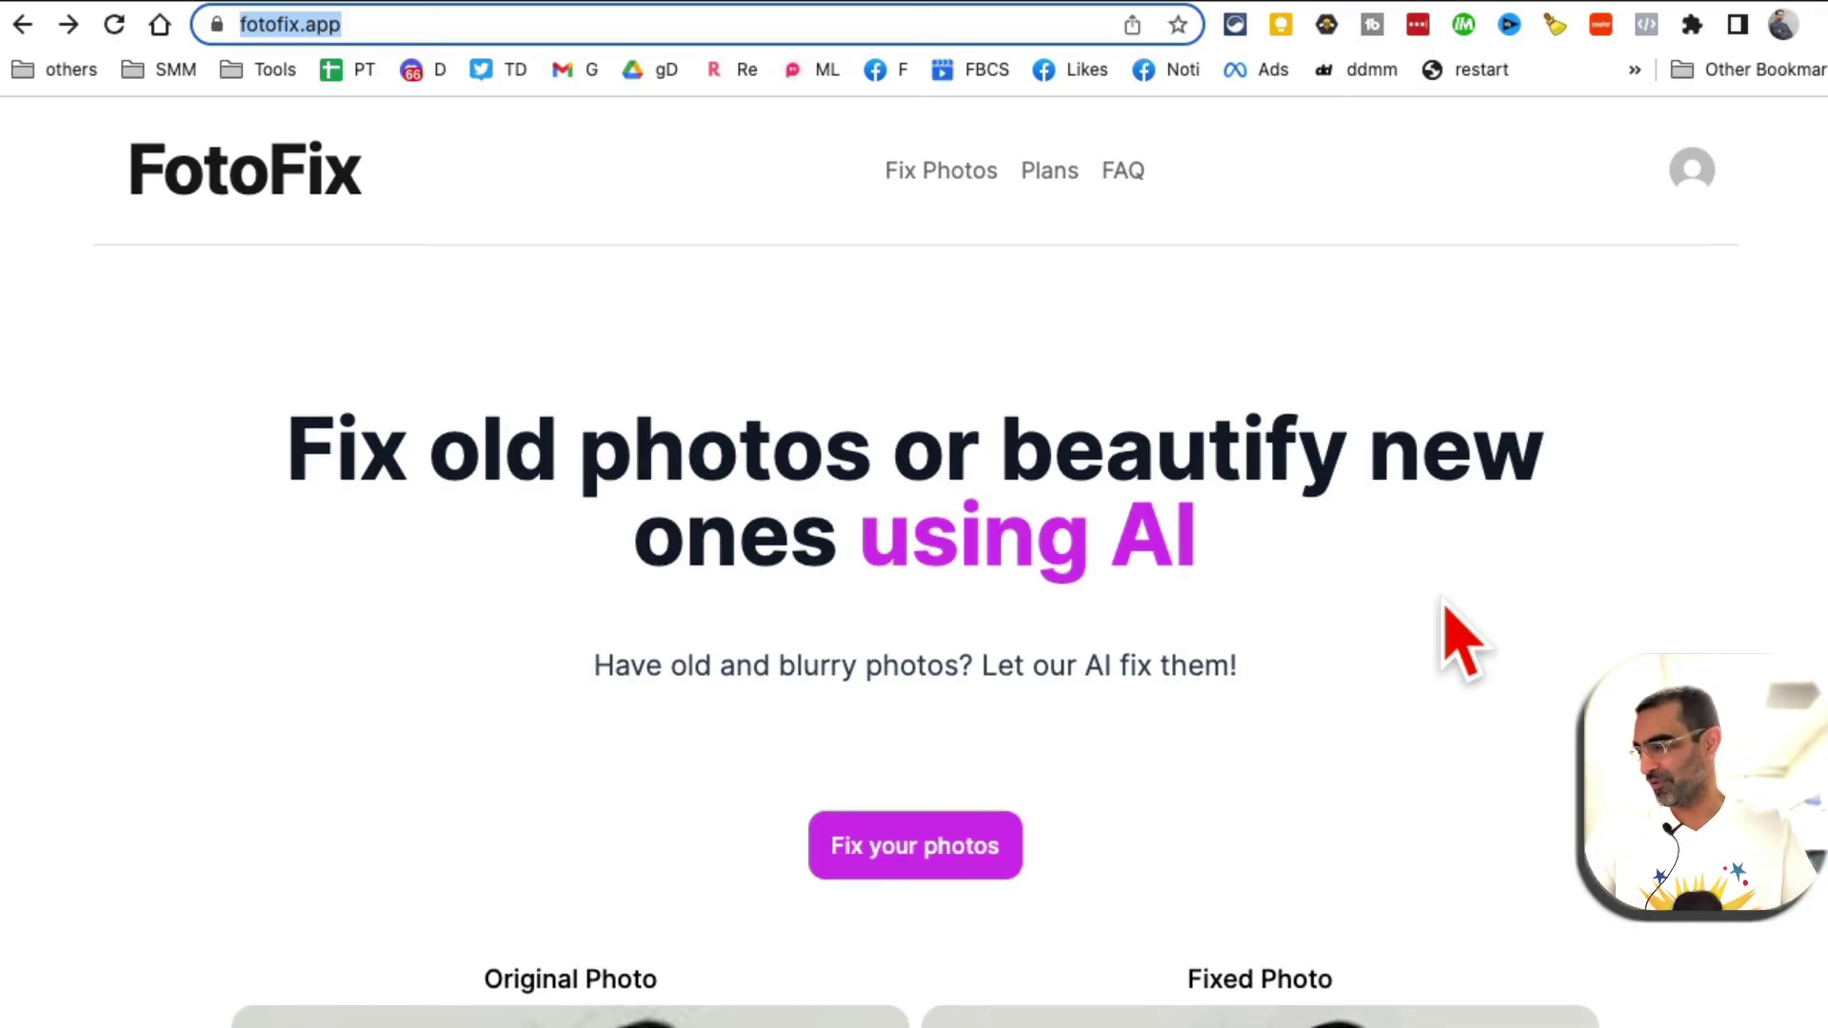
pyautogui.scroll(-1, 1448, 641)
pyautogui.scroll(-5, 1471, 643)
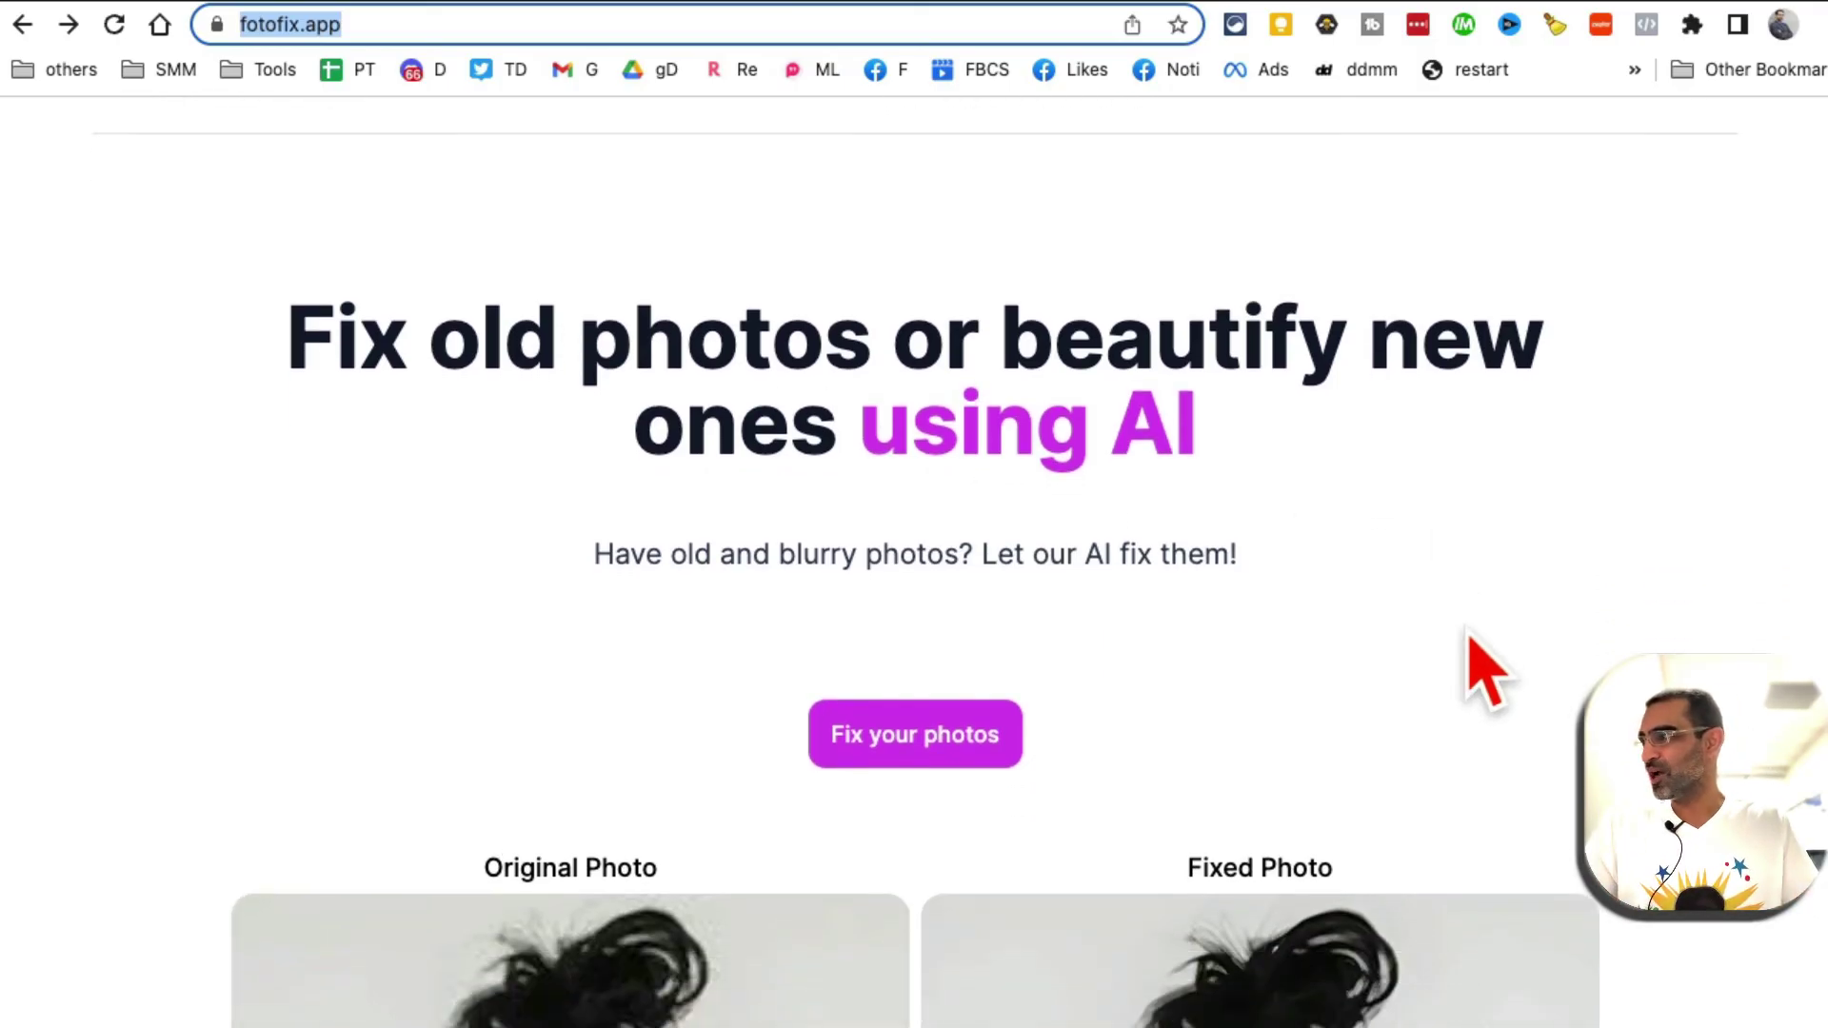
pyautogui.scroll(-4, 1485, 667)
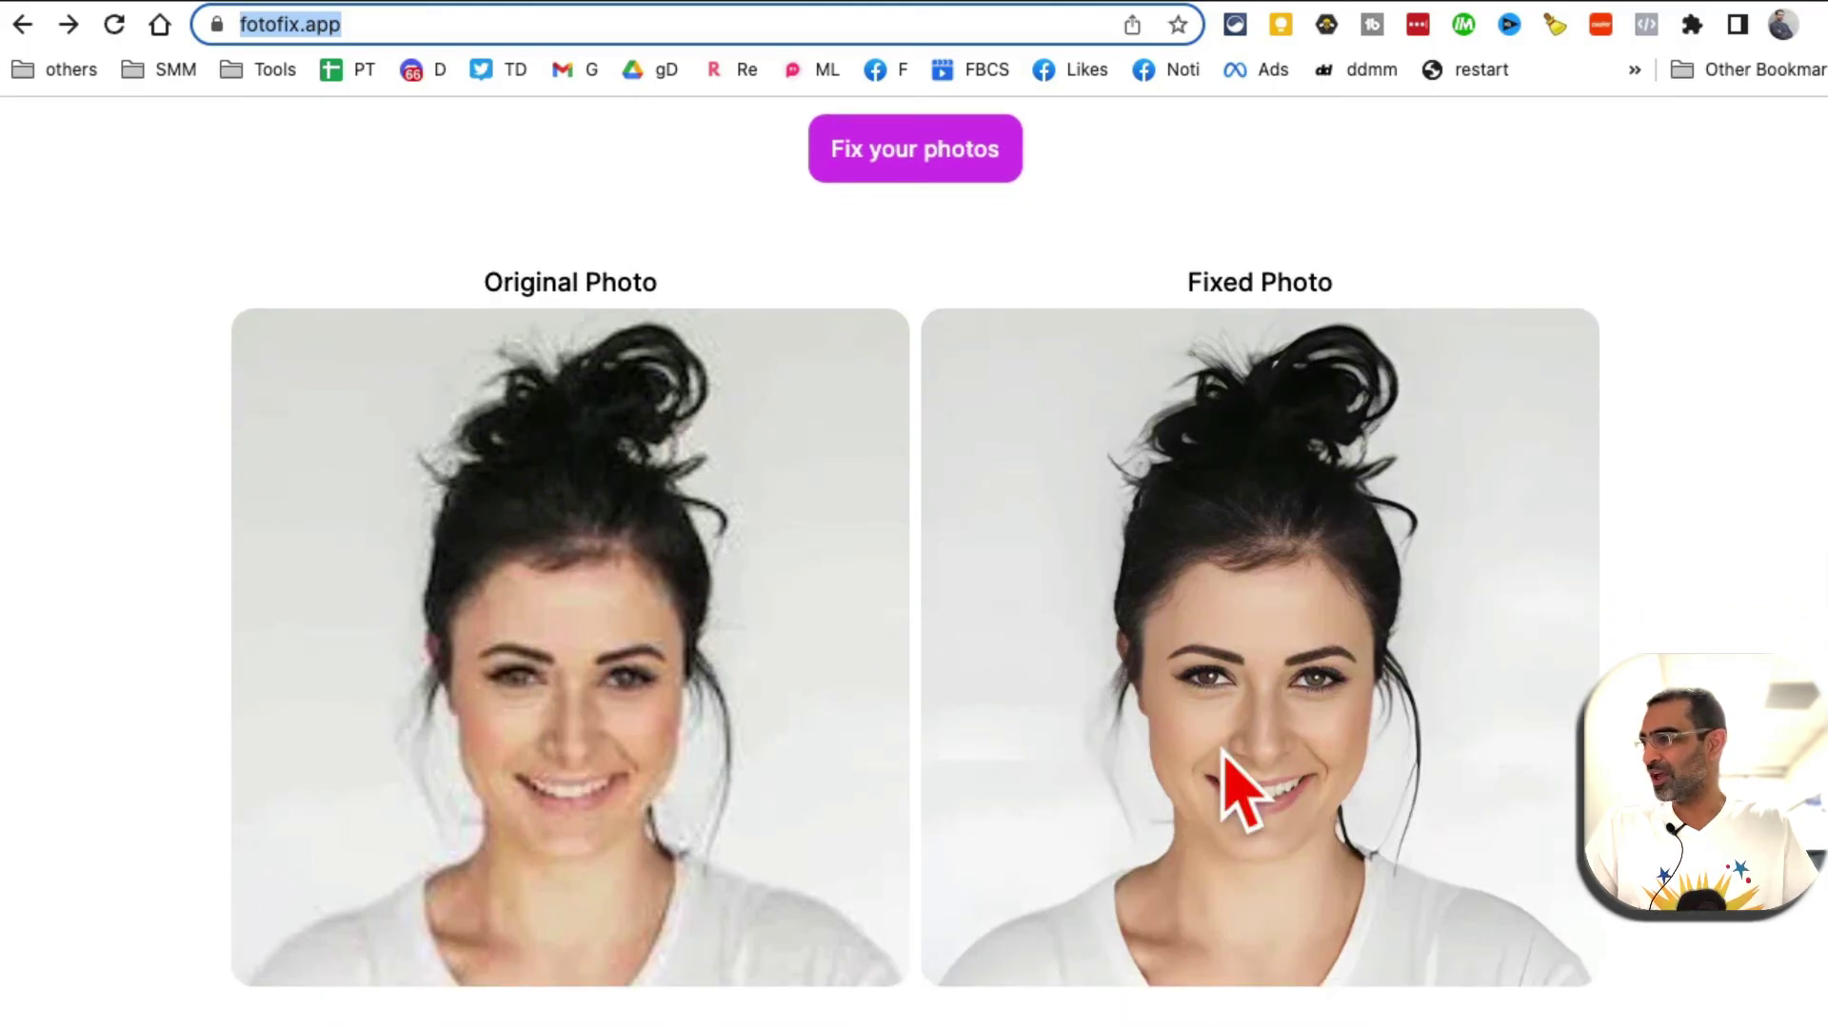
pyautogui.scroll(-3, 1417, 744)
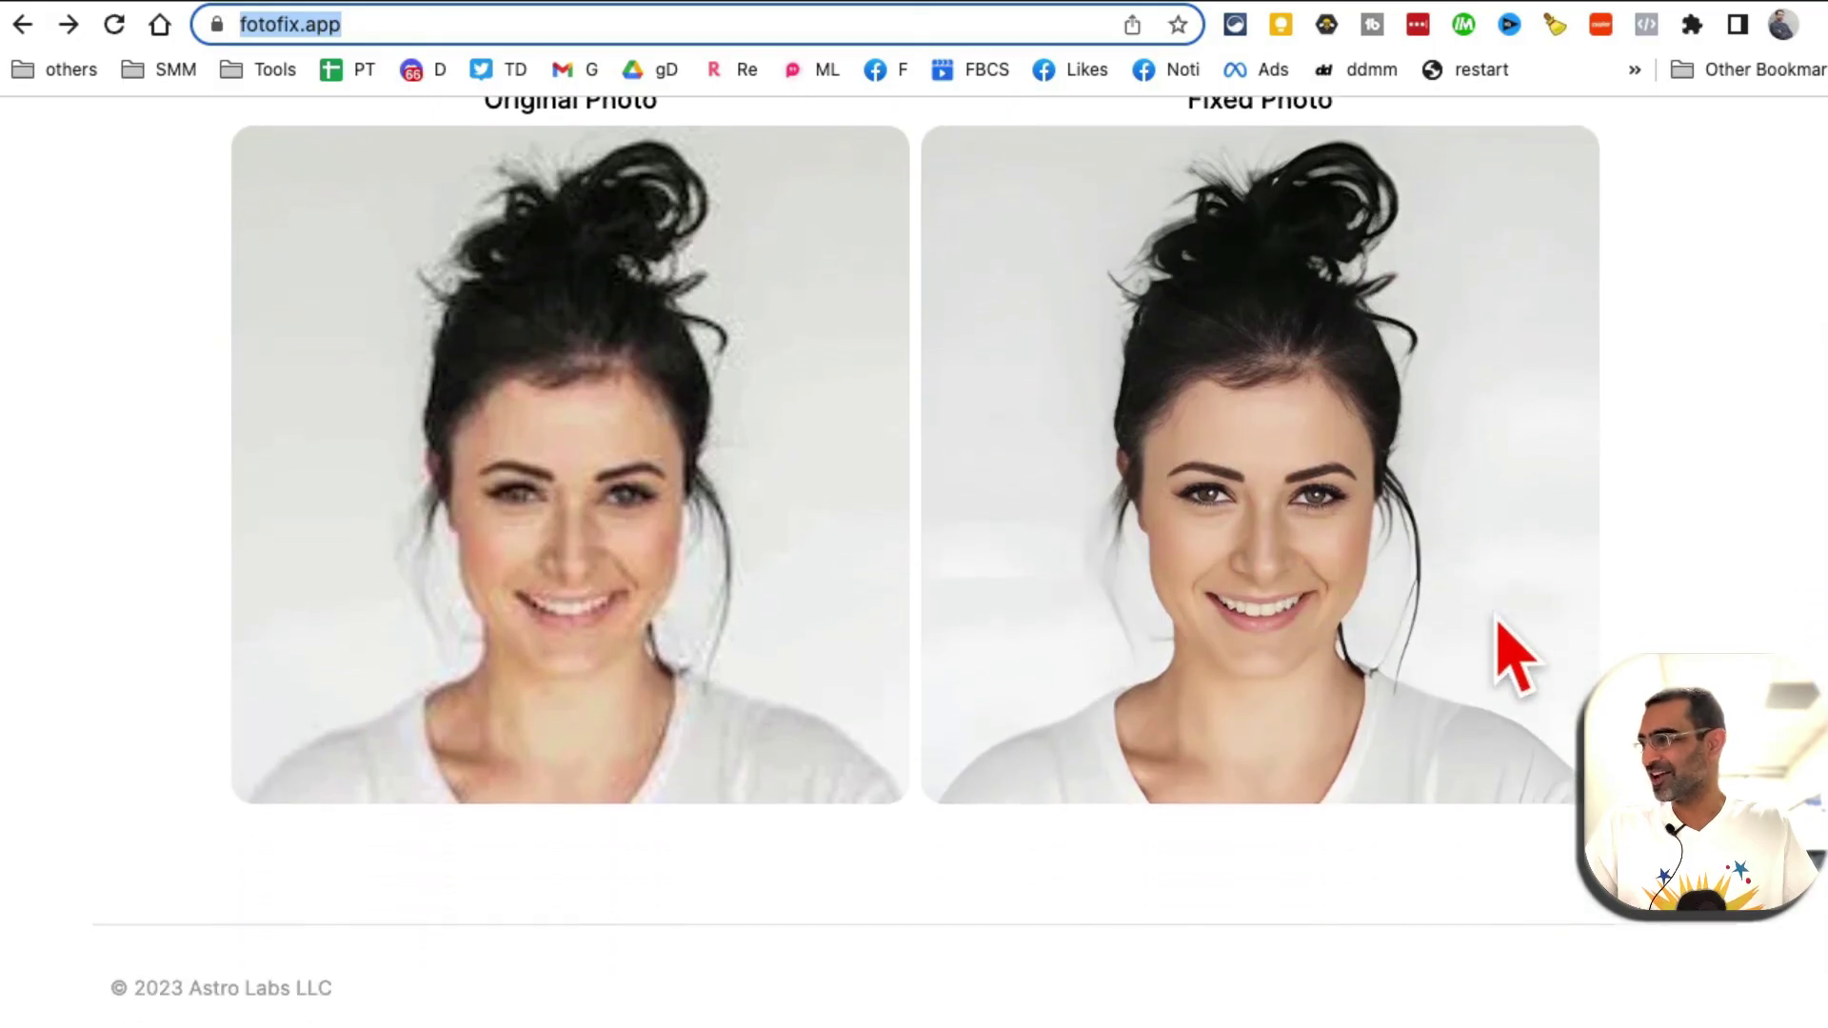
pyautogui.scroll(7, 1498, 620)
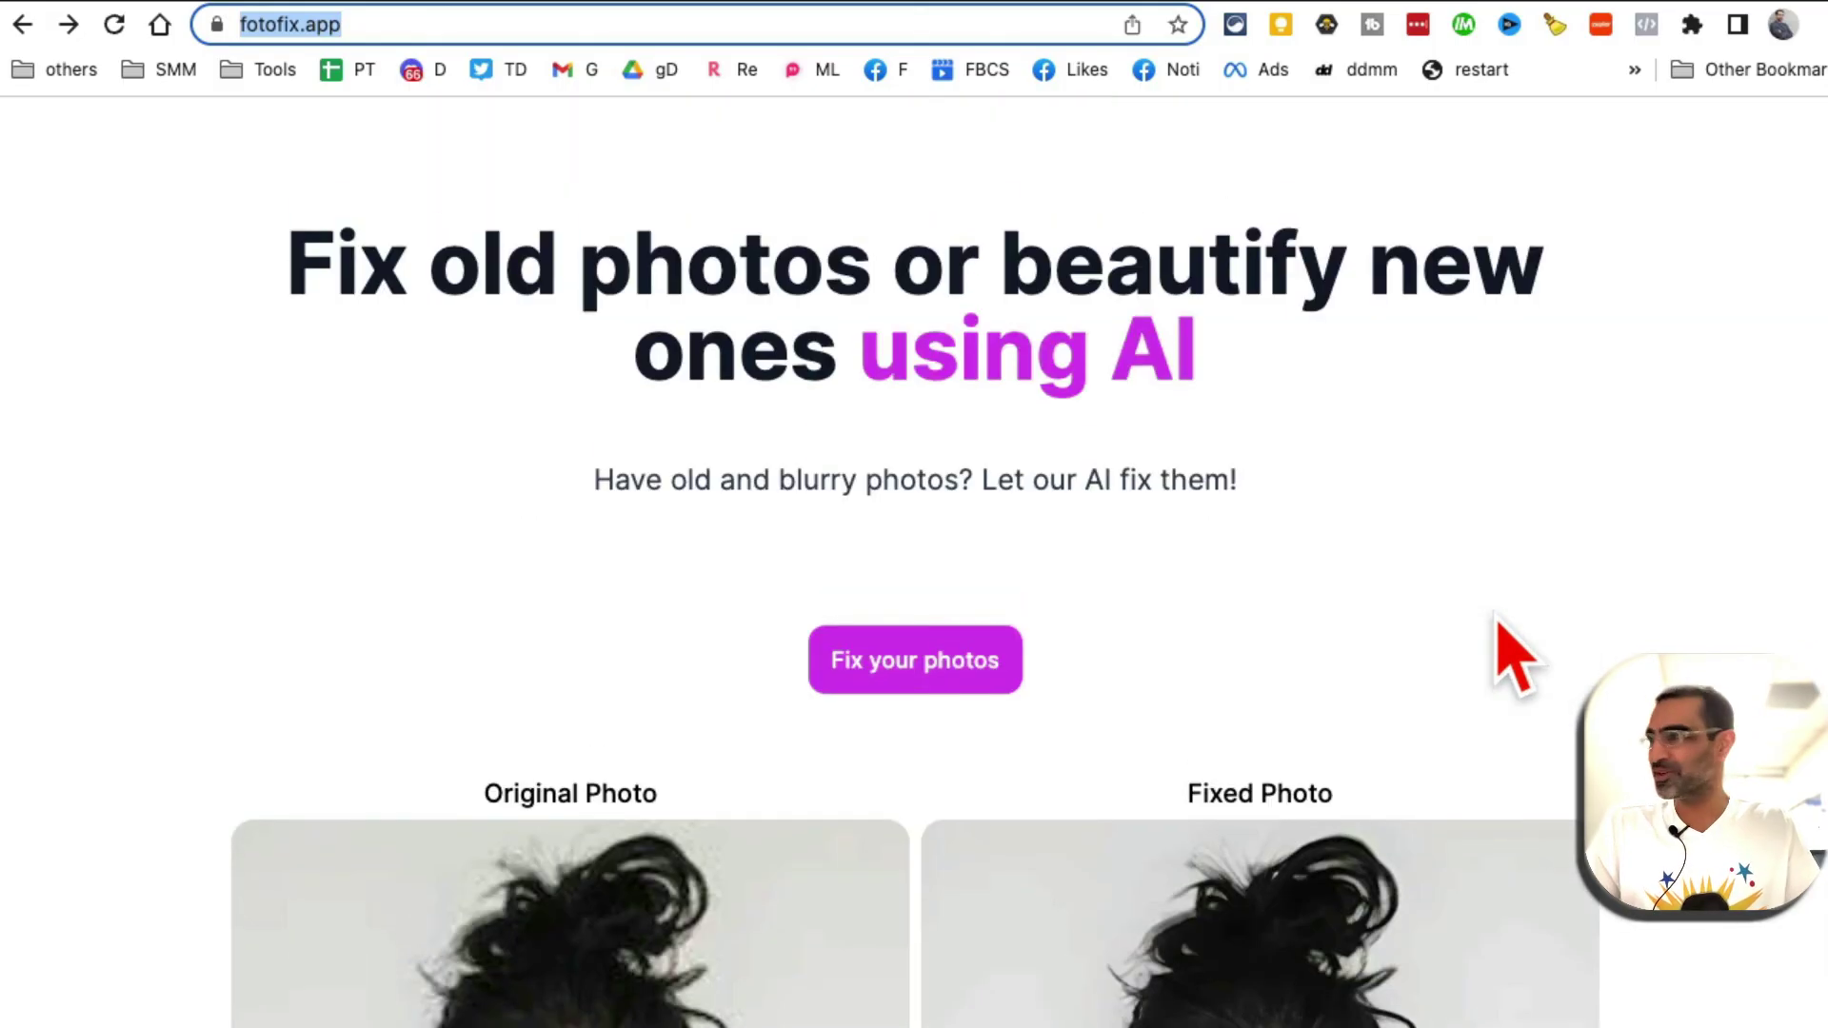
# - Upload fix-blurry-photos-1200x675.jpg from the Desktop and review the restored toddler photo beside the original
pyautogui.click(920, 663)
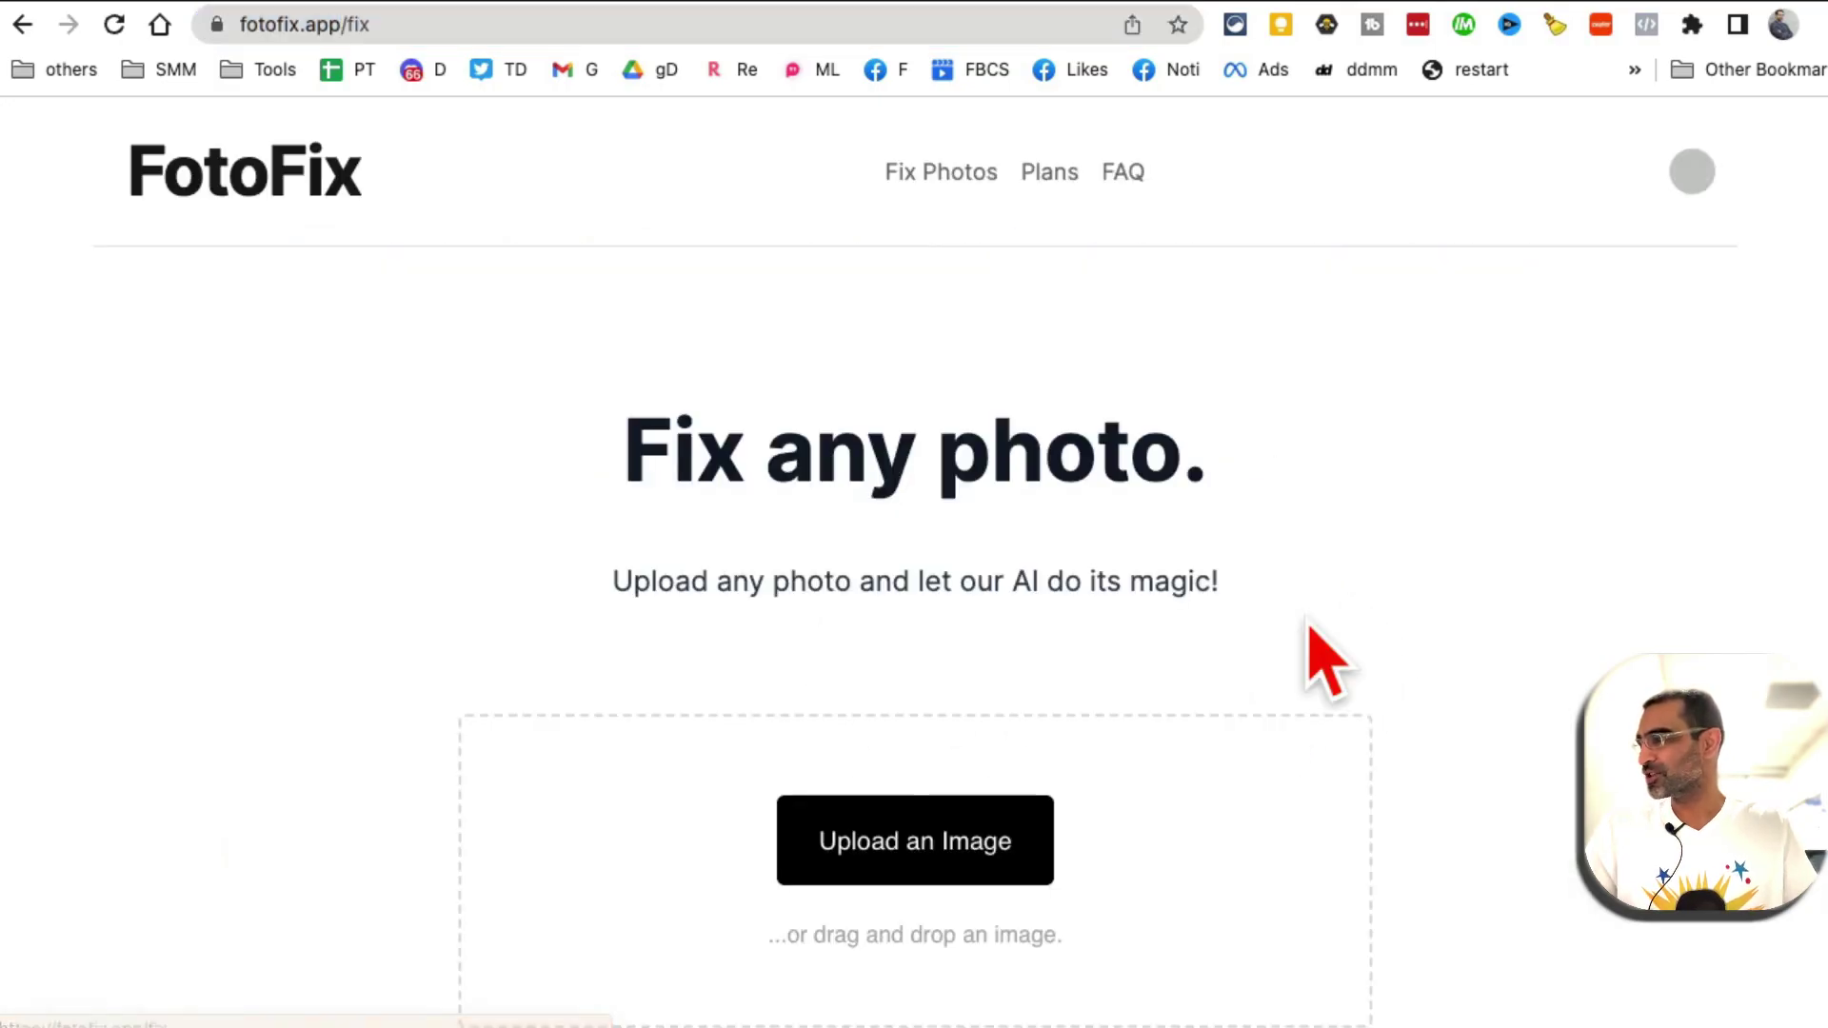
pyautogui.click(1012, 857)
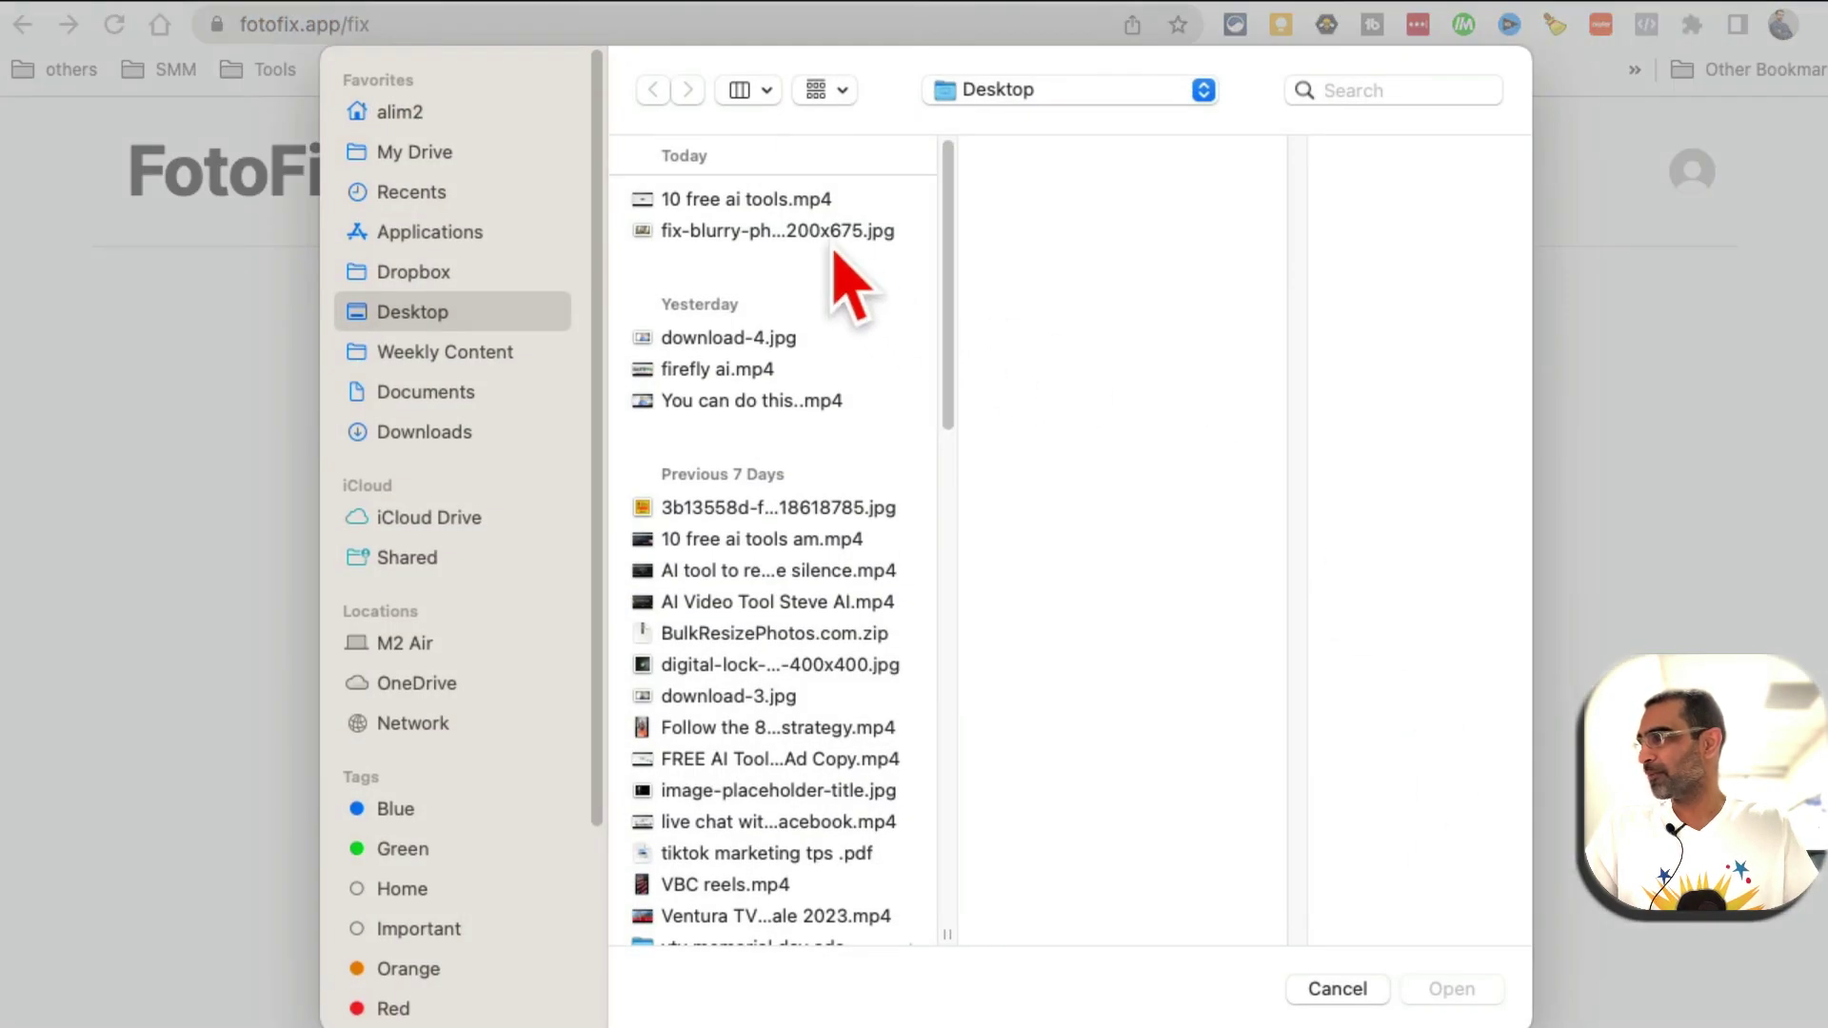
pyautogui.click(835, 242)
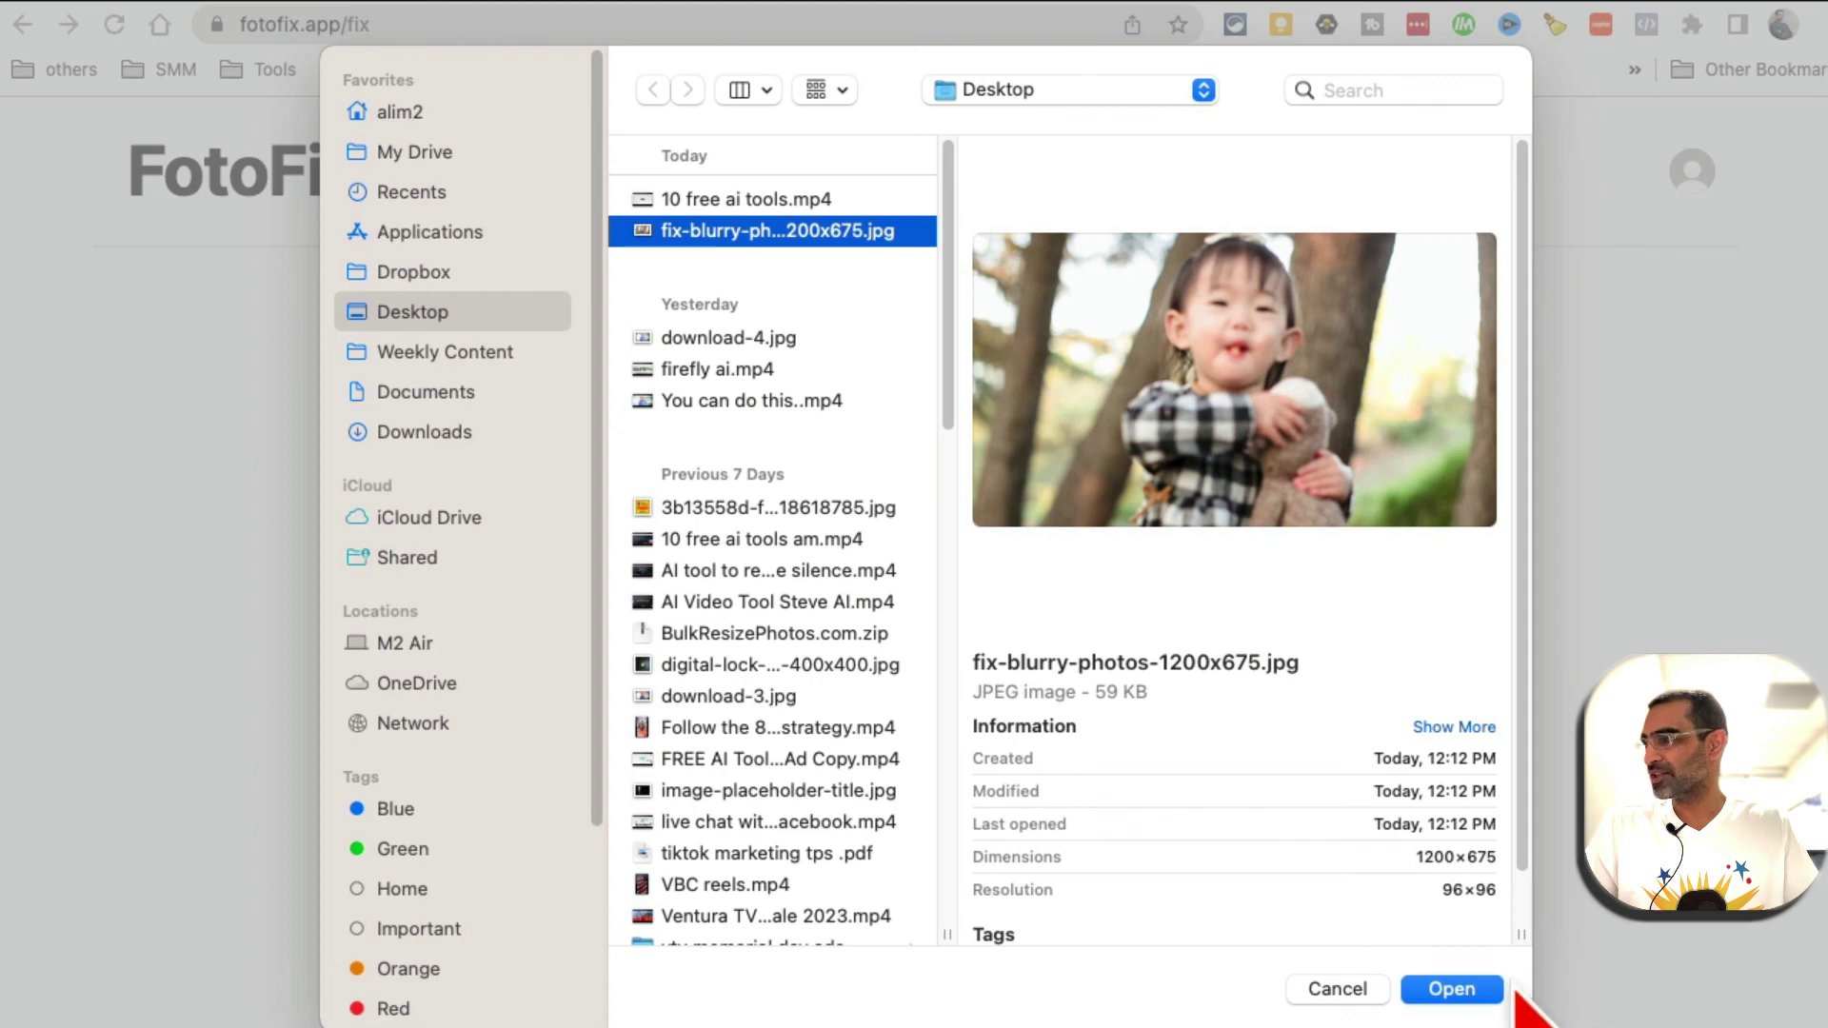
pyautogui.click(1481, 992)
pyautogui.scroll(-3, 913, 571)
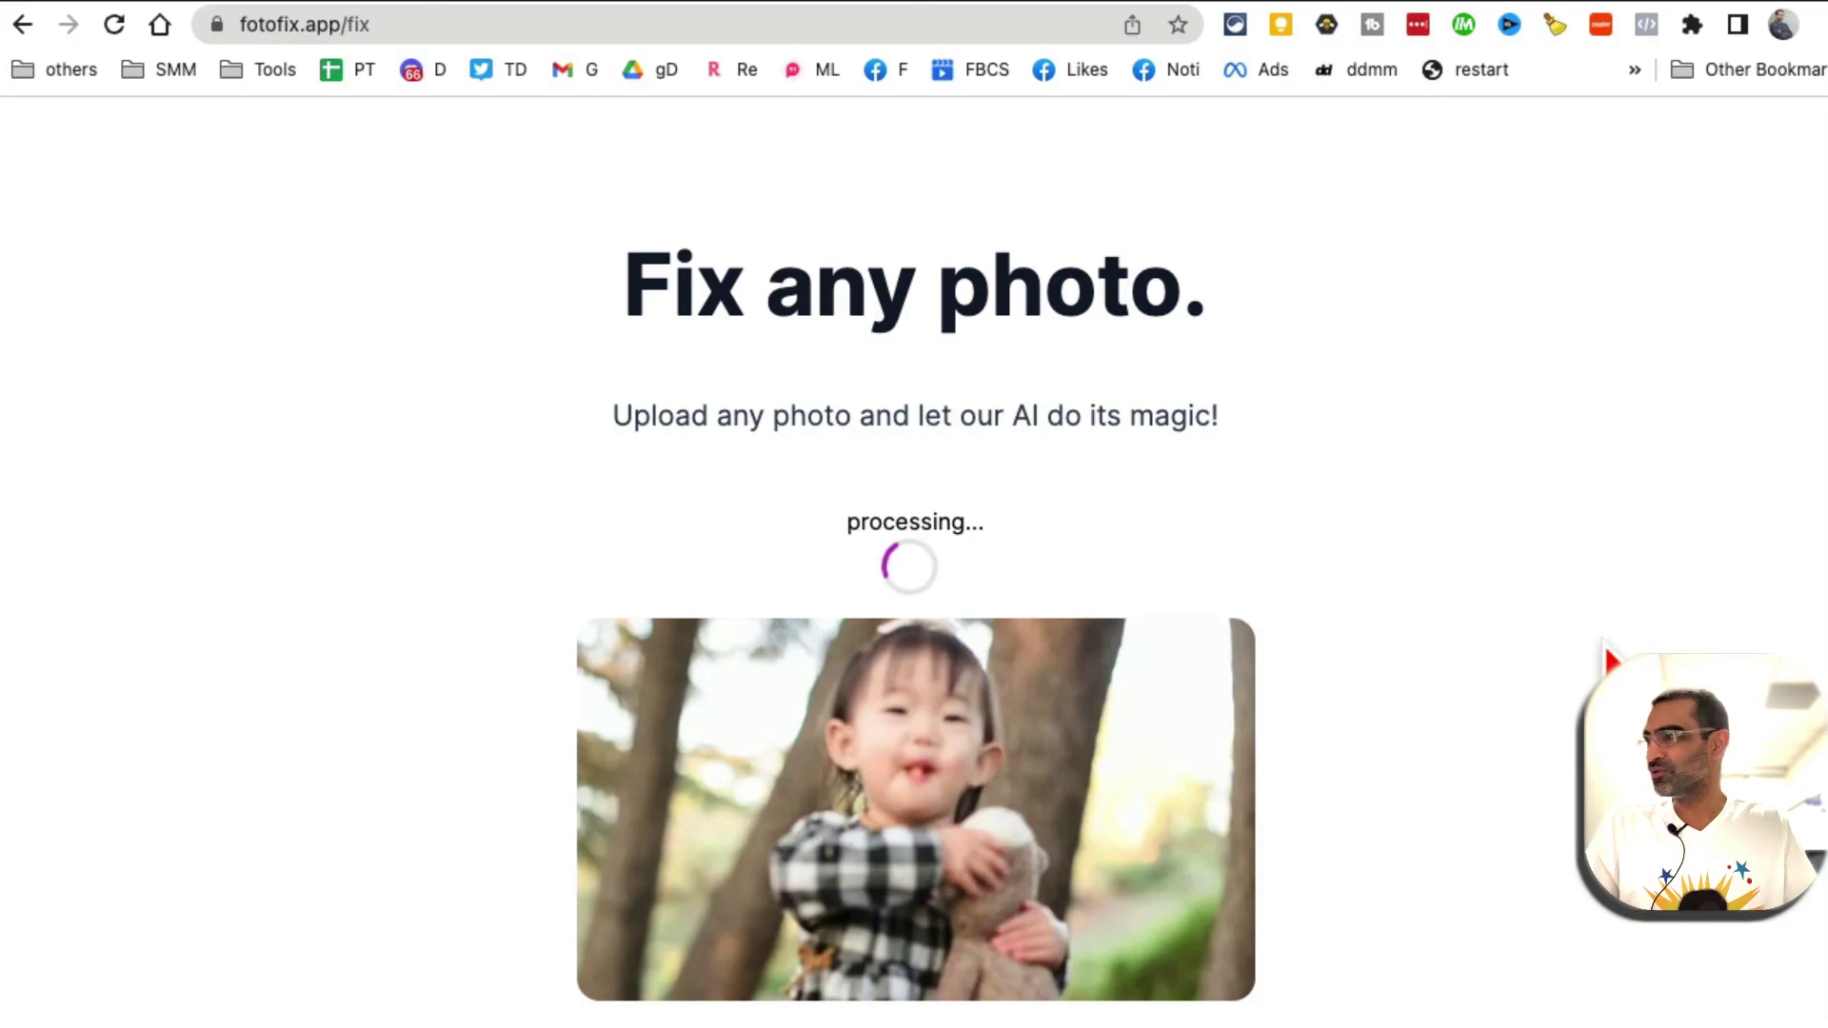
pyautogui.scroll(-2, 1661, 599)
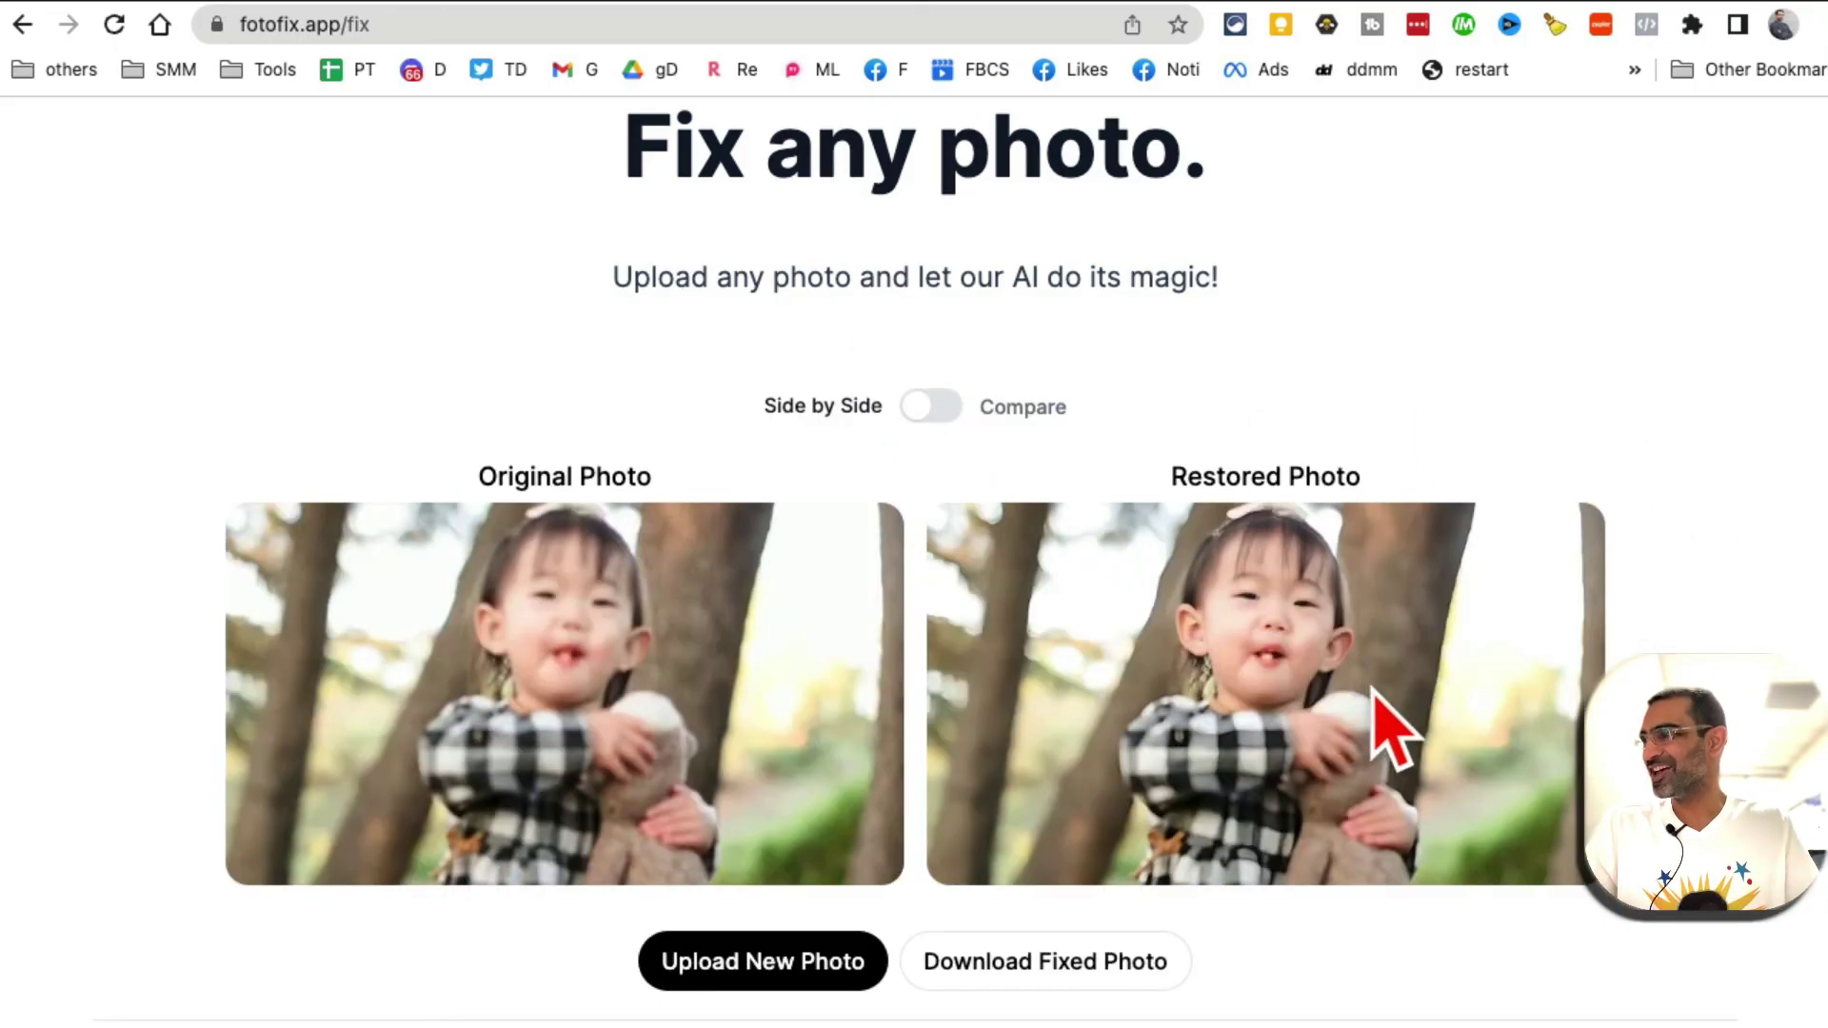
pyautogui.scroll(-1, 1427, 618)
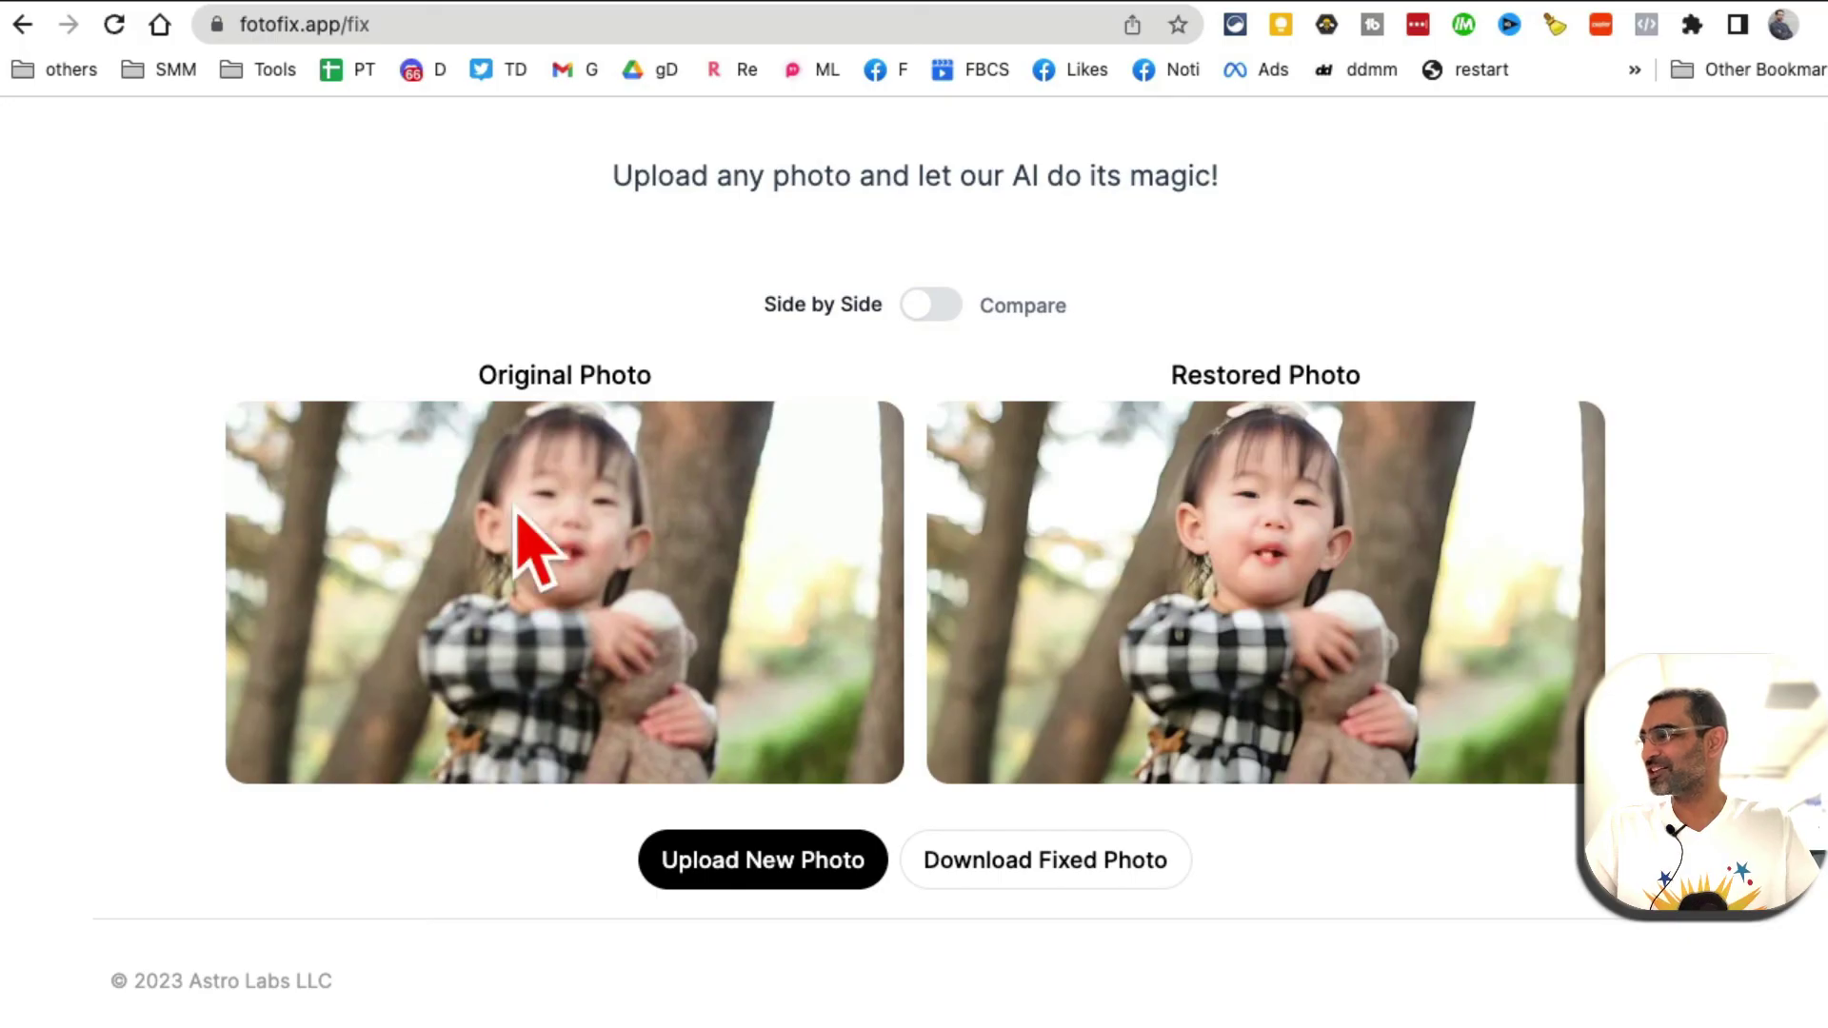
pyautogui.scroll(5, 1171, 643)
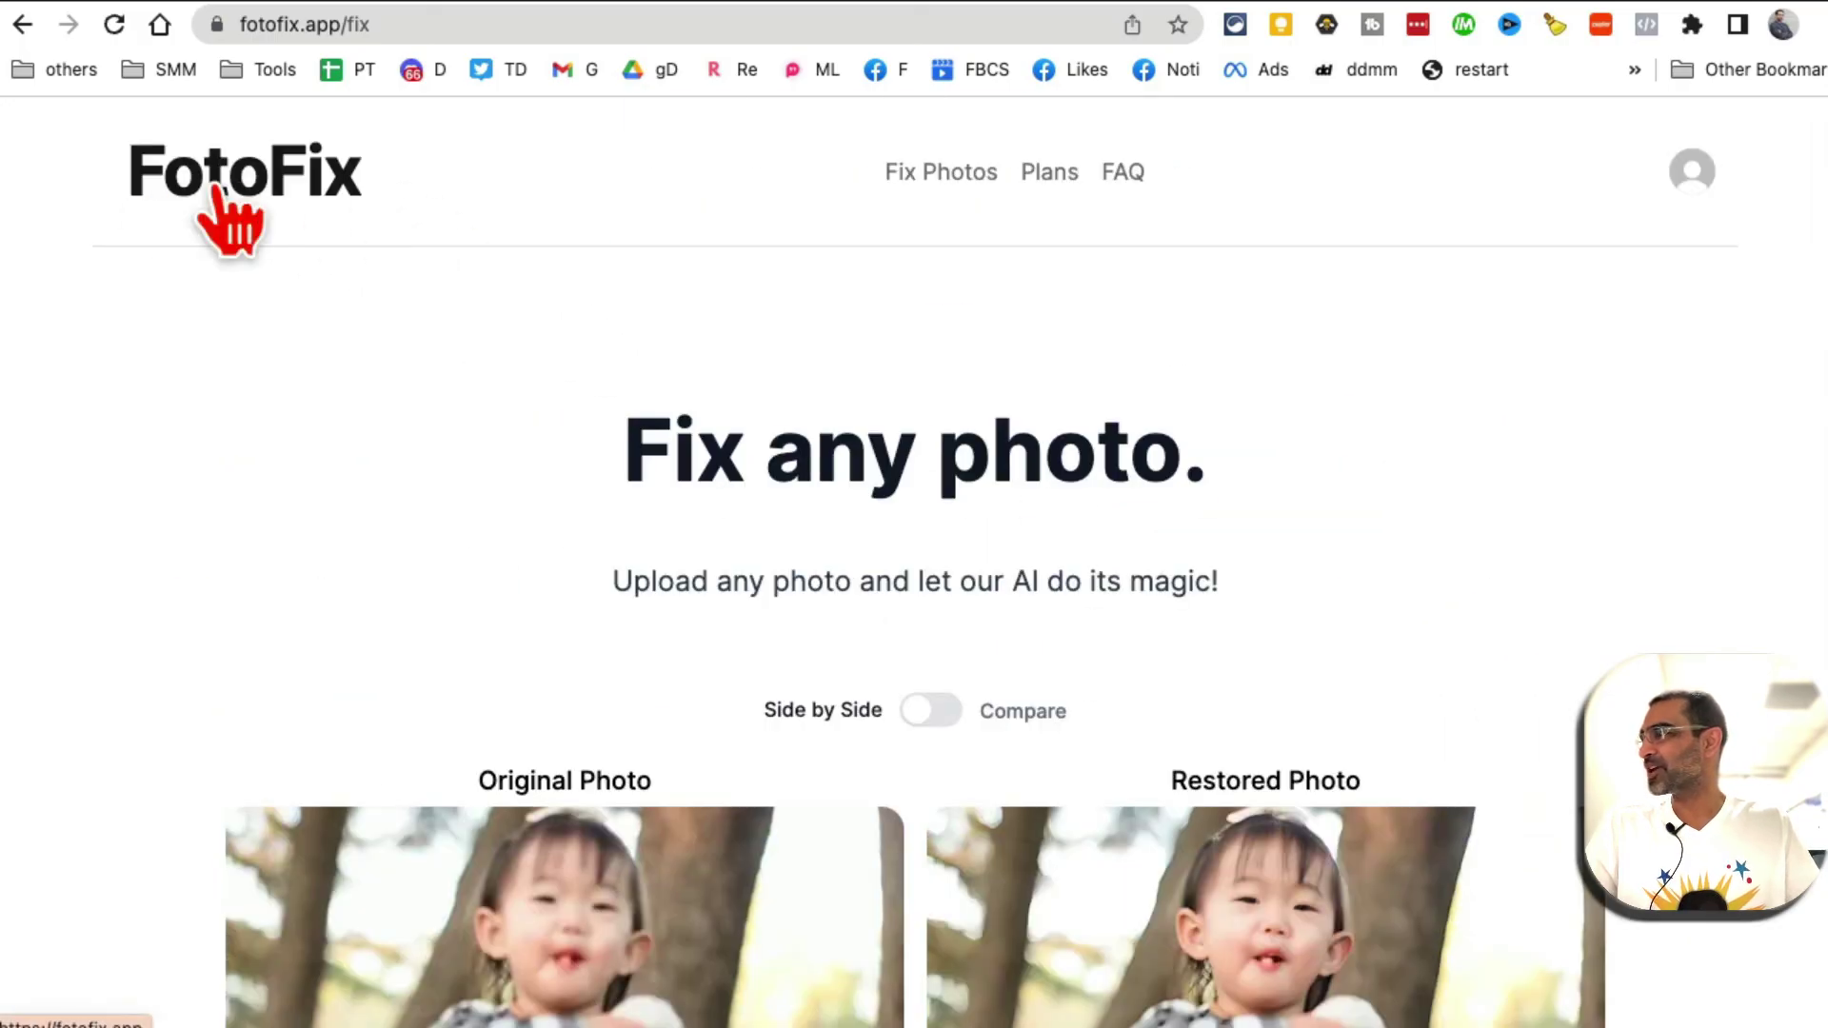